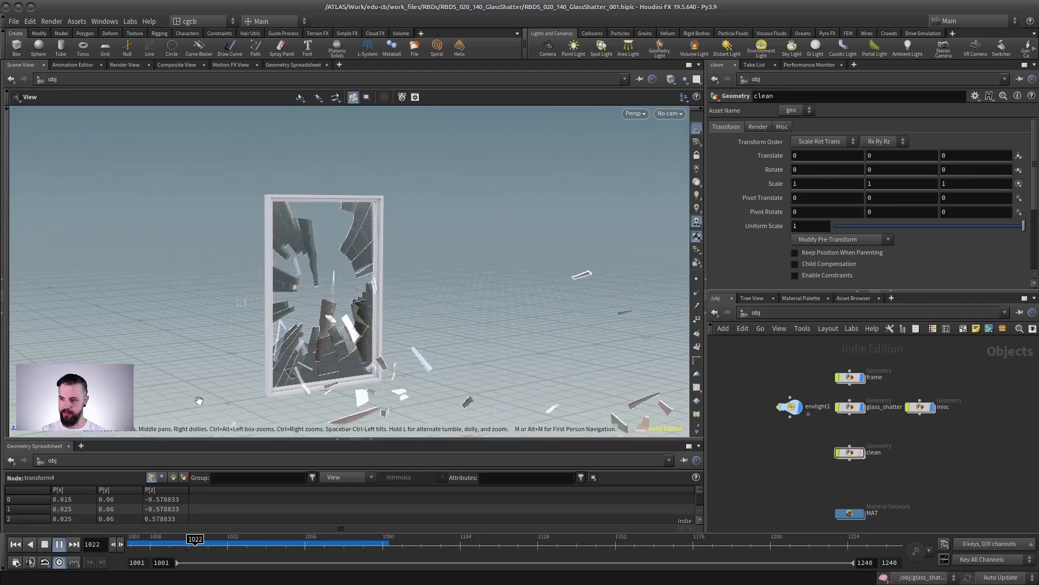
Stop playback, return to the first frame, and open the clean geometry object's network.
click(45, 544)
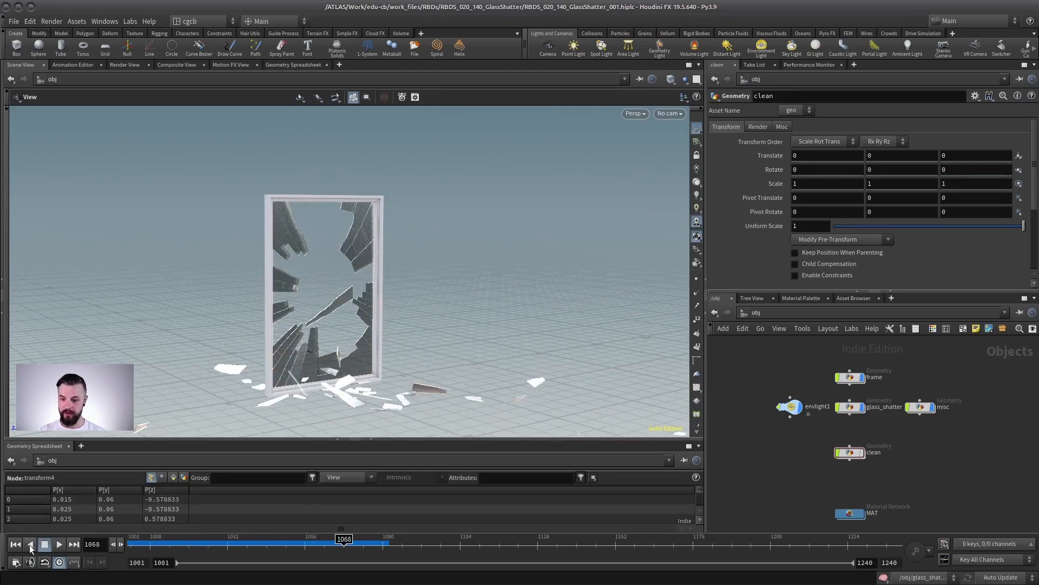
click(15, 544)
scroll(915, 421, up, 3)
double_click(827, 469)
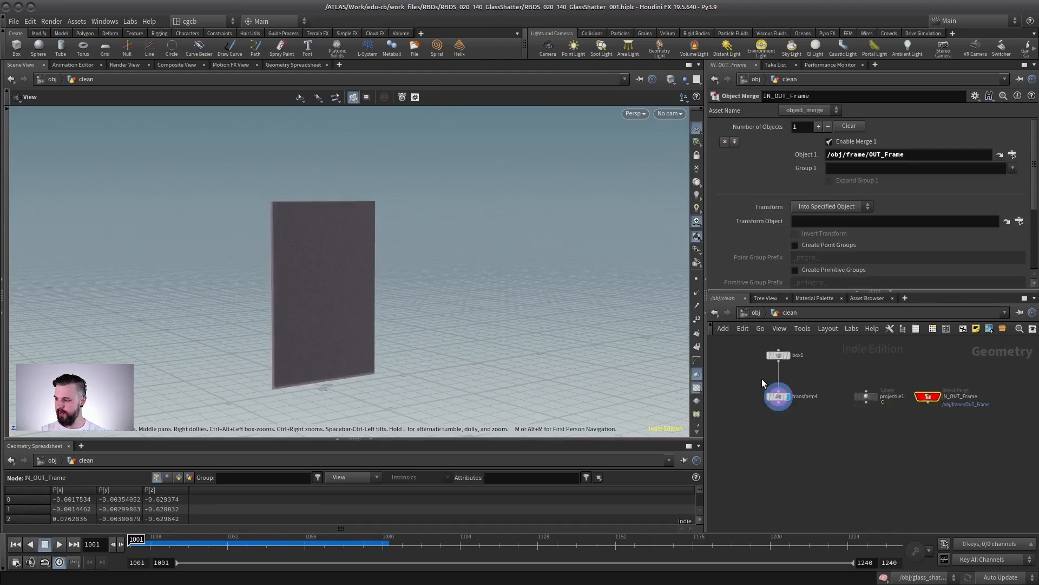
Inspect the glass pane output of transform4 in wireframe and the imported frame geometry of IN_OUT_Frame in shaded view.
scroll(811, 388, up, 2)
click(776, 414)
key(w)
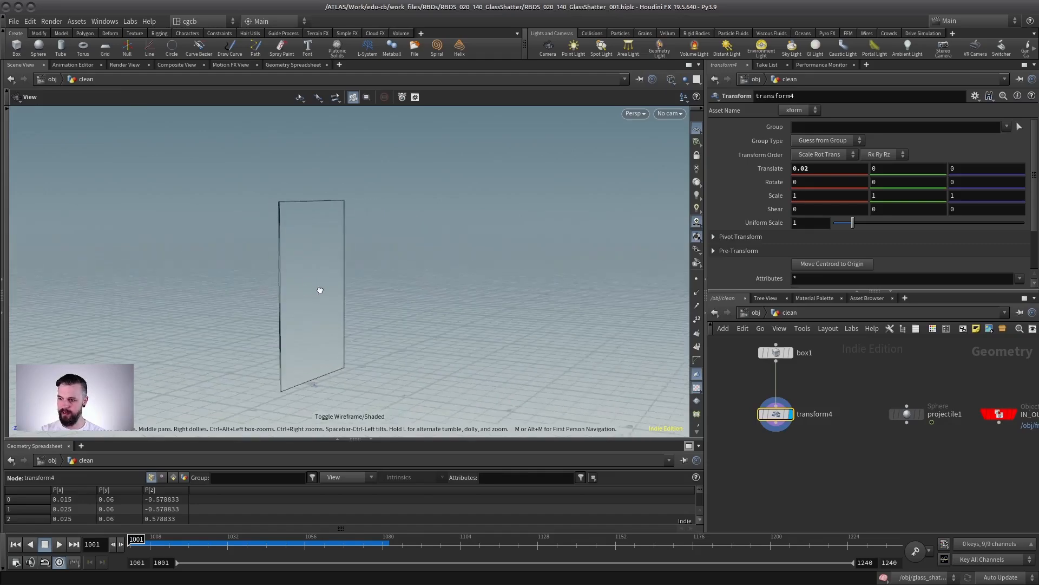
mouse_move(320, 290)
mouse_down()
mouse_move(498, 271)
mouse_move(331, 307)
mouse_up()
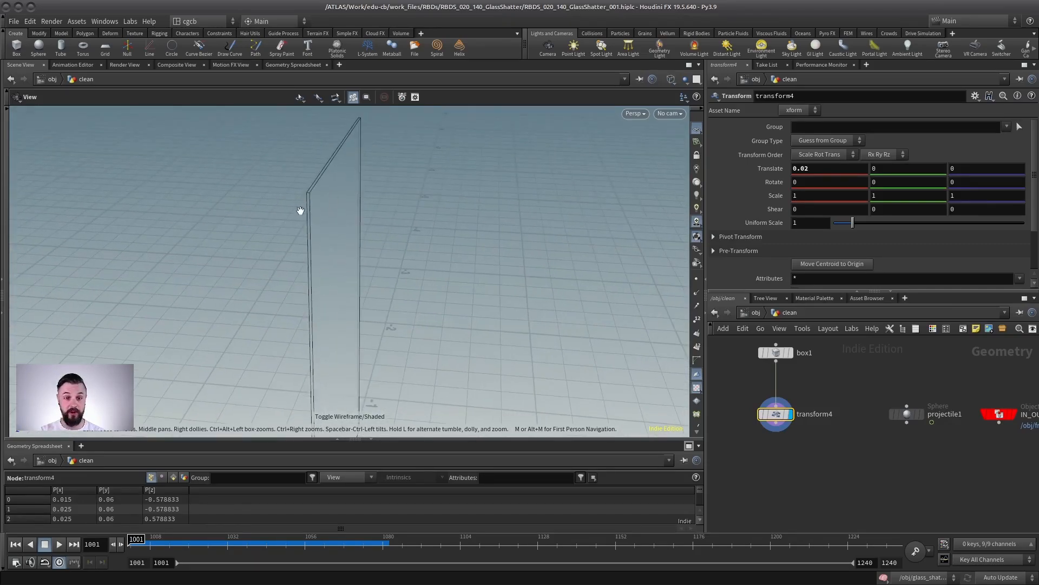
middle_drag(1008, 417, 919, 398)
scroll(919, 398, up, 1)
click(929, 396)
mouse_move(460, 292)
mouse_down()
mouse_move(367, 299)
mouse_move(401, 316)
mouse_move(372, 255)
mouse_move(385, 285)
mouse_up()
key(w)
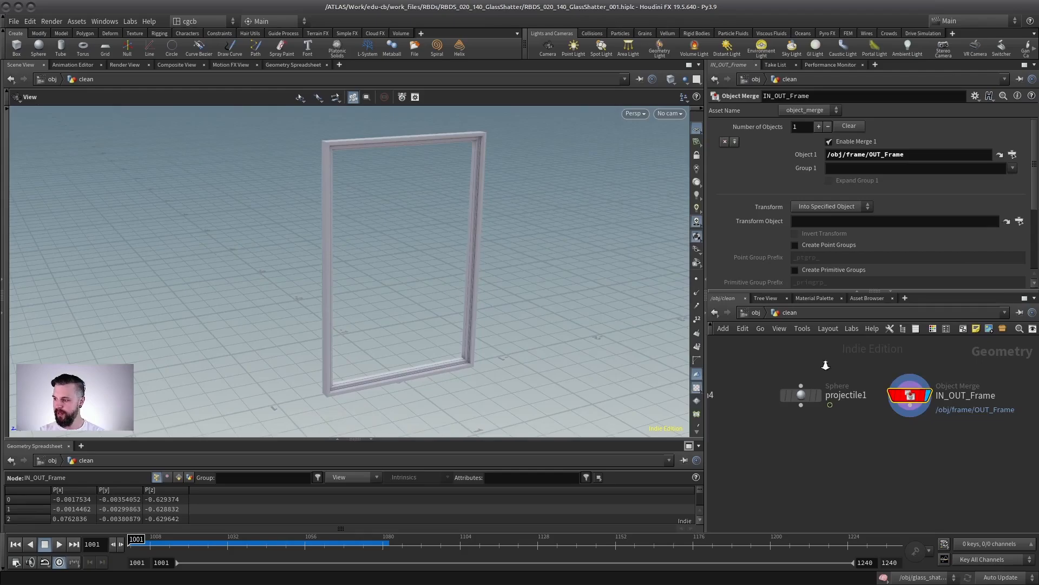
Display the projectile1 sphere and examine its animated starting position.
scroll(818, 404, up, 1)
click(816, 406)
click(788, 408)
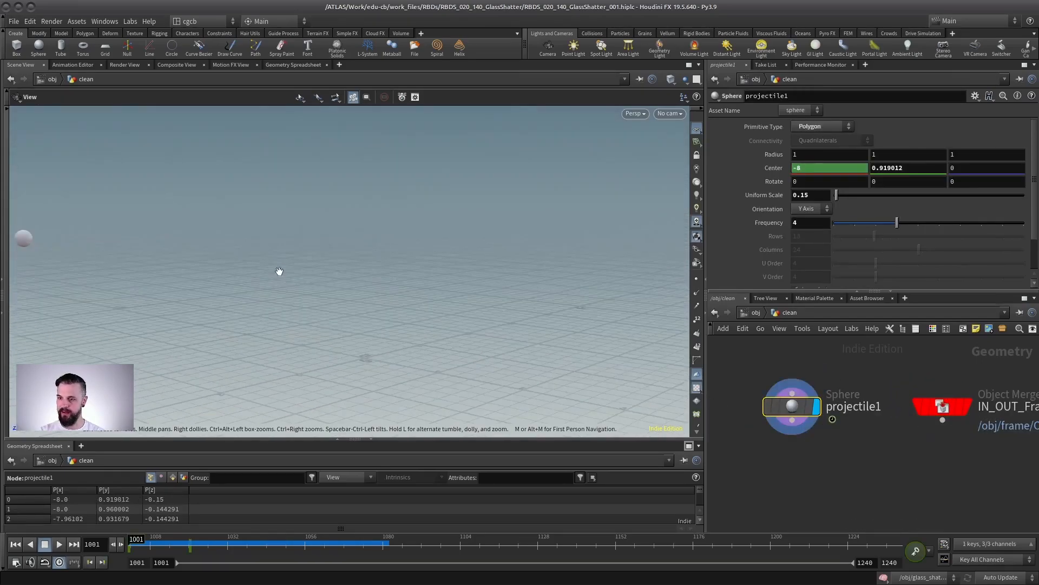
drag(279, 270, 253, 309)
mouse_move(134, 542)
mouse_down()
mouse_move(203, 541)
mouse_move(125, 540)
mouse_up()
drag(279, 325, 301, 316)
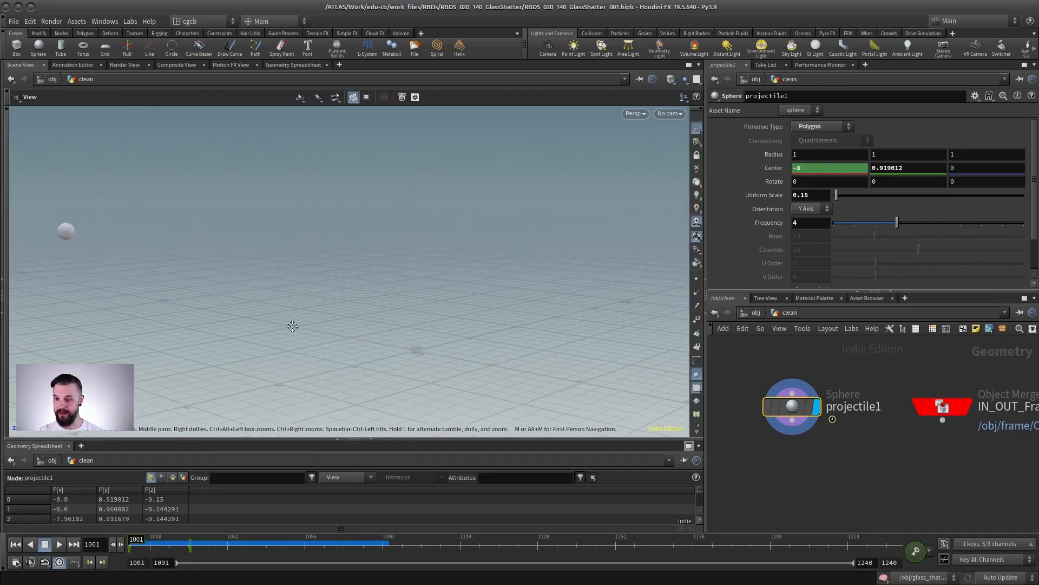
middle_drag(293, 326, 275, 323)
mouse_move(133, 540)
mouse_down()
mouse_move(162, 540)
mouse_move(129, 540)
mouse_up()
Display the glass pane from transform4 again and add an RBD Material Fracture node wired beneath it.
middle_drag(831, 369, 895, 369)
scroll(796, 374, down, 2)
middle_drag(795, 375, 859, 396)
click(778, 419)
click(761, 419)
scroll(534, 274, up, 3)
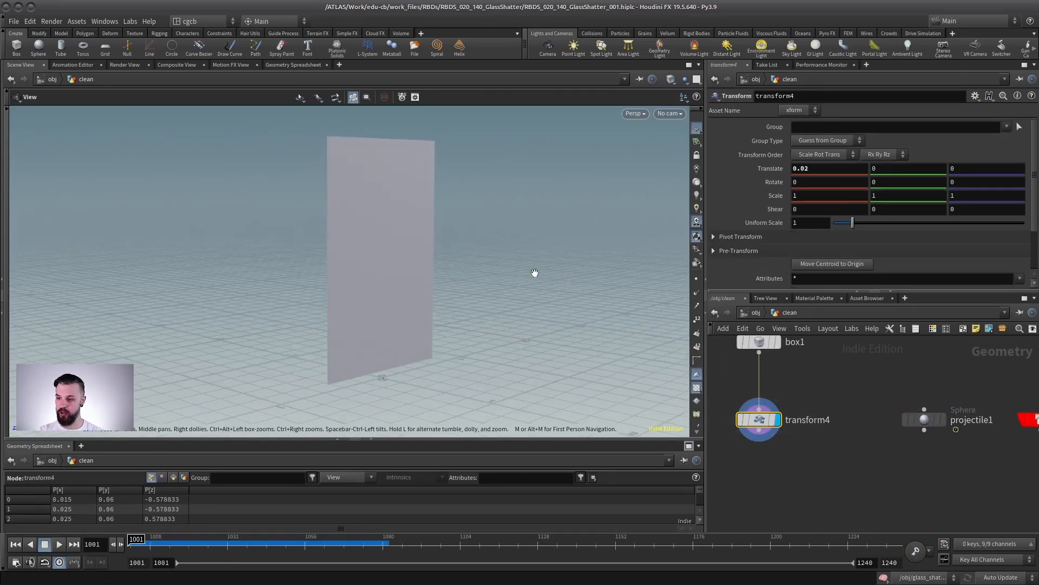
drag(846, 386, 723, 469)
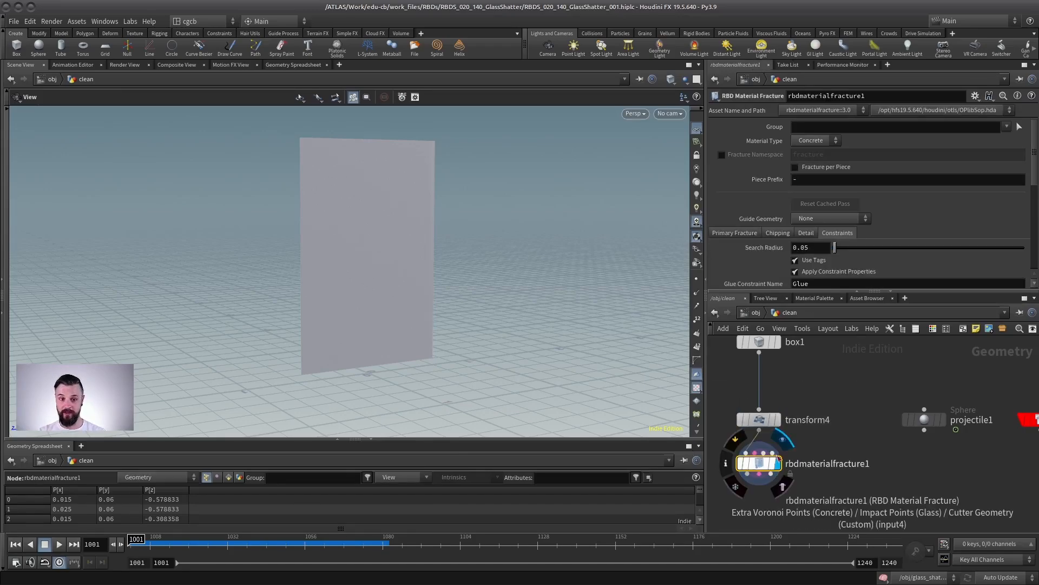
drag(840, 442, 742, 480)
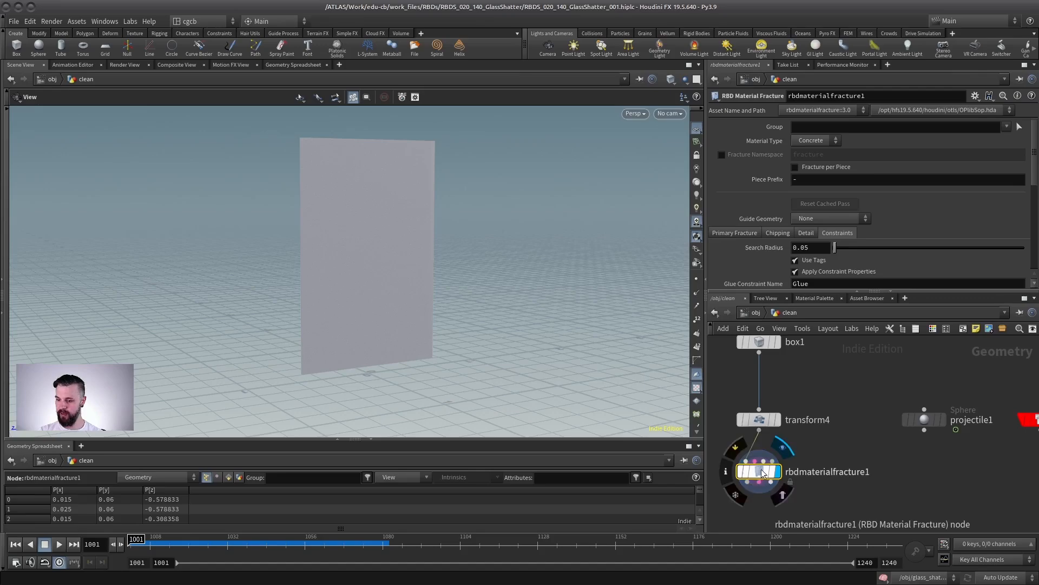
Set the fracture's material type to Glass and view the crack pattern in wireframe.
click(811, 141)
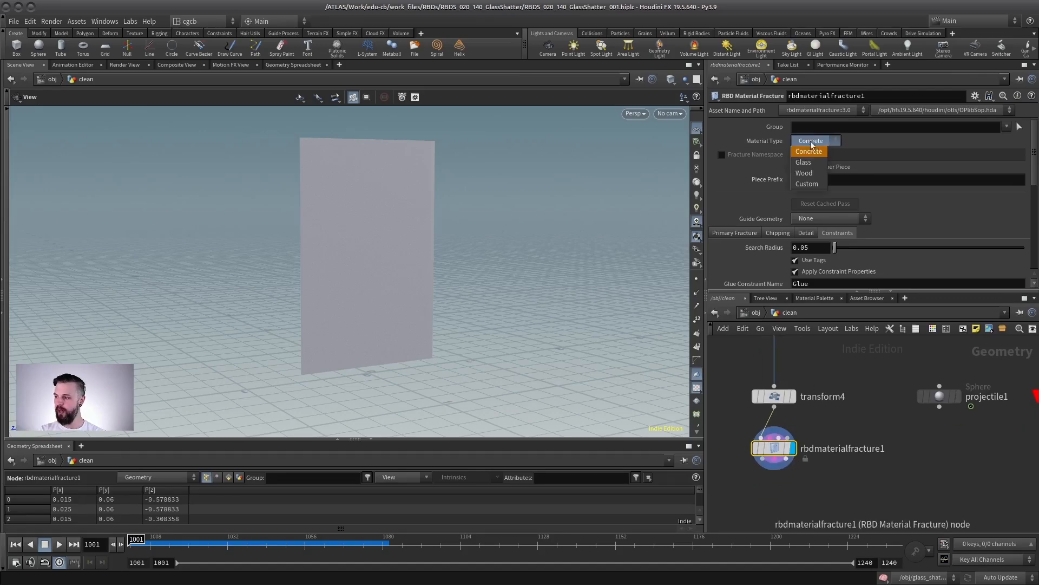
key(shift+w)
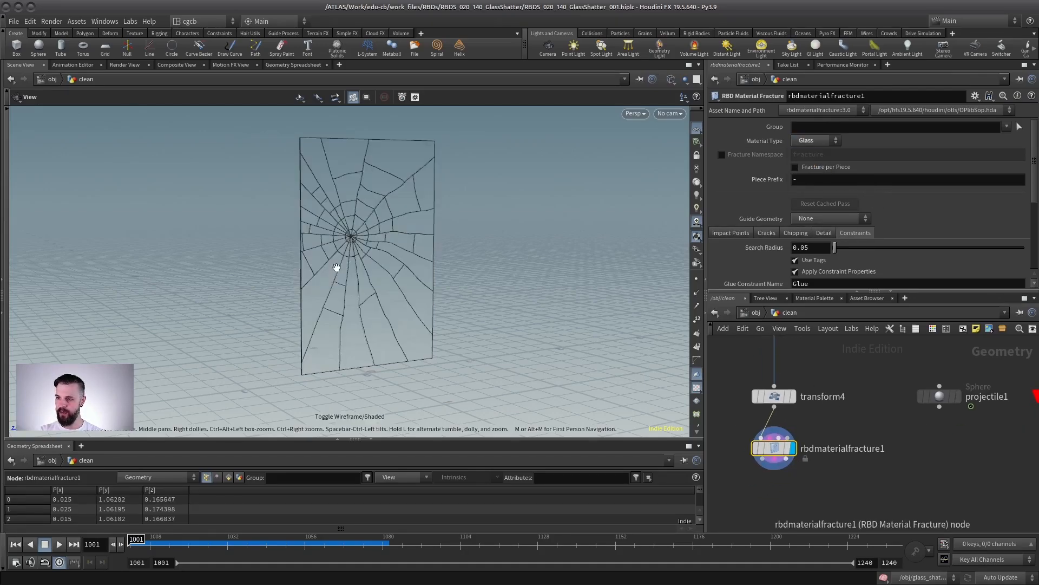
drag(336, 267, 404, 258)
right_drag(404, 257, 390, 273)
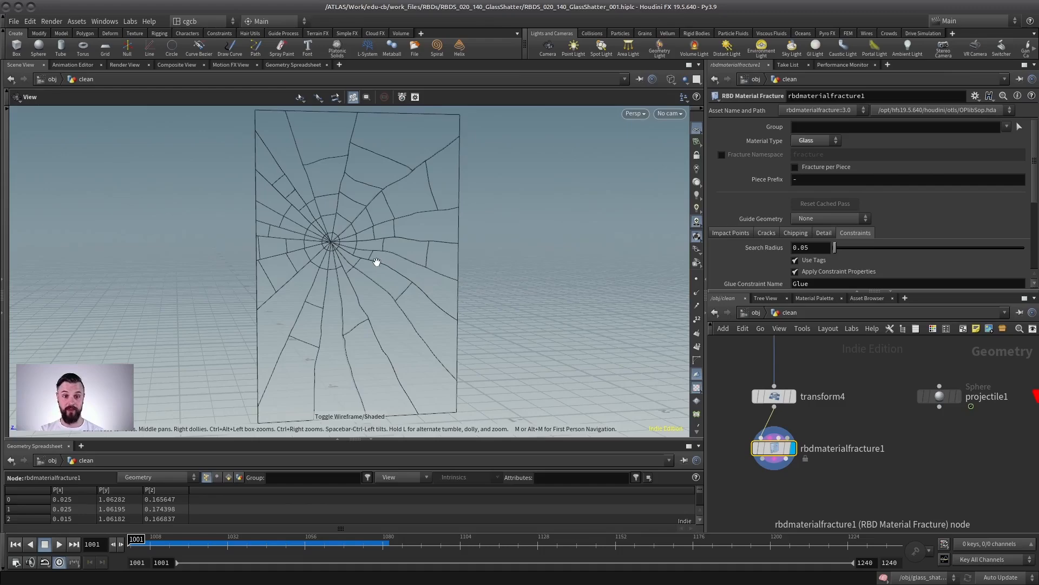
right_drag(306, 303, 330, 297)
drag(329, 297, 480, 352)
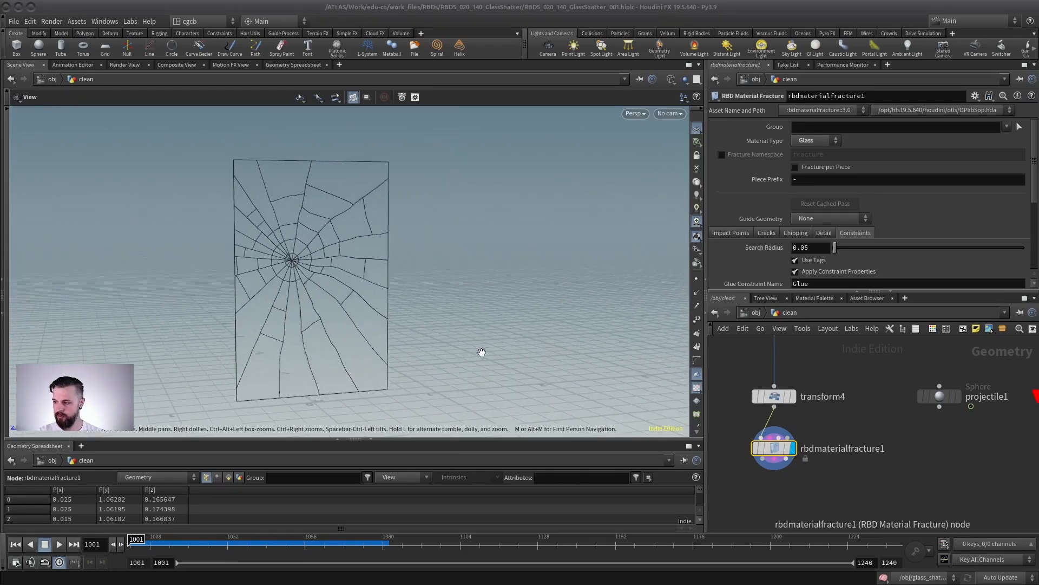
Show the projectile sphere as a template over the fractured pane and go to frame 1010 to compare it with the crack centre.
middle_drag(955, 389, 905, 391)
click(904, 392)
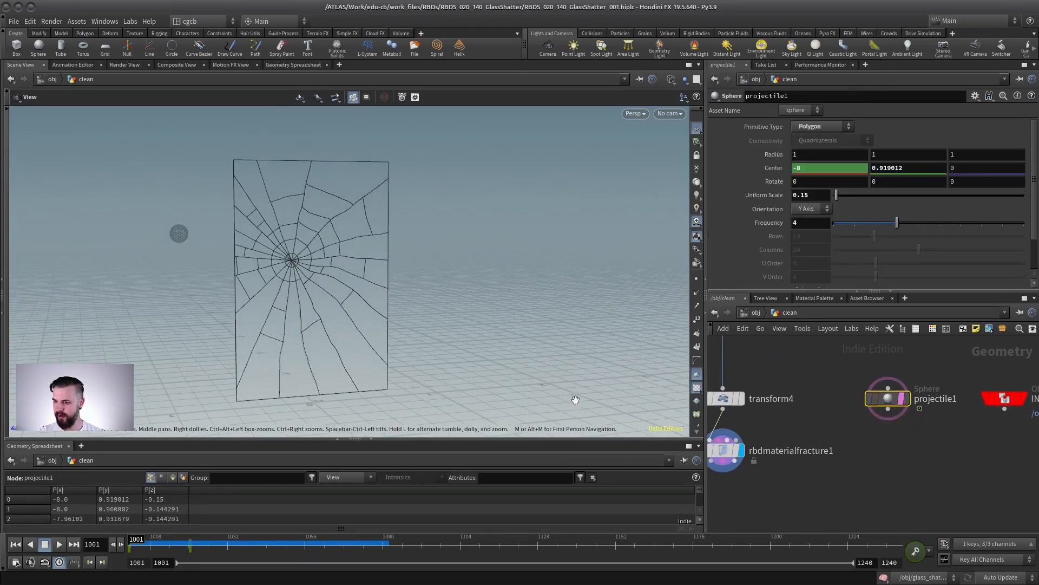
click(146, 539)
drag(145, 538, 200, 531)
key(Right)
key(Right)
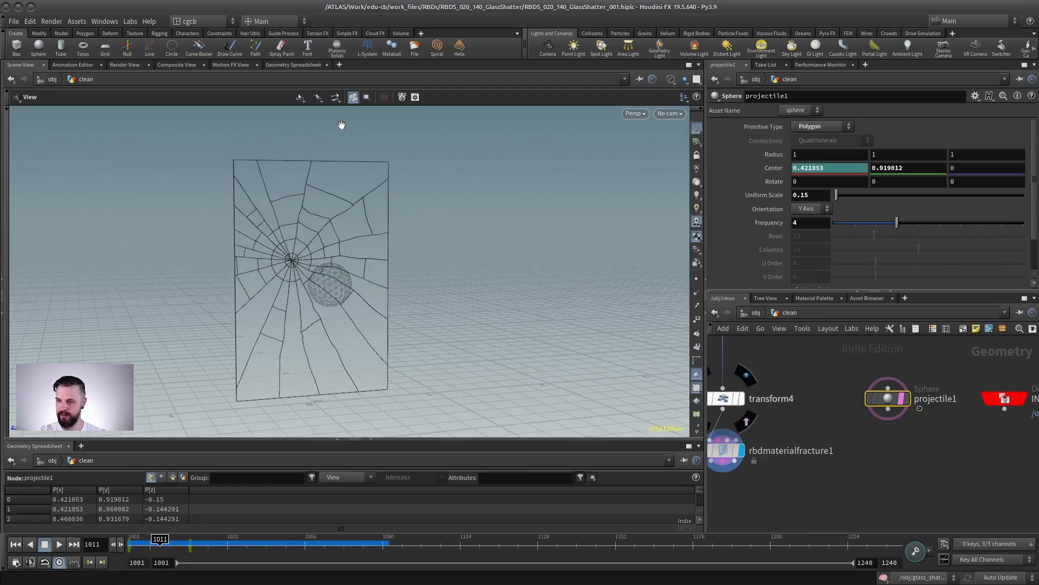
key(Left)
right_drag(340, 217, 306, 282)
drag(306, 281, 326, 249)
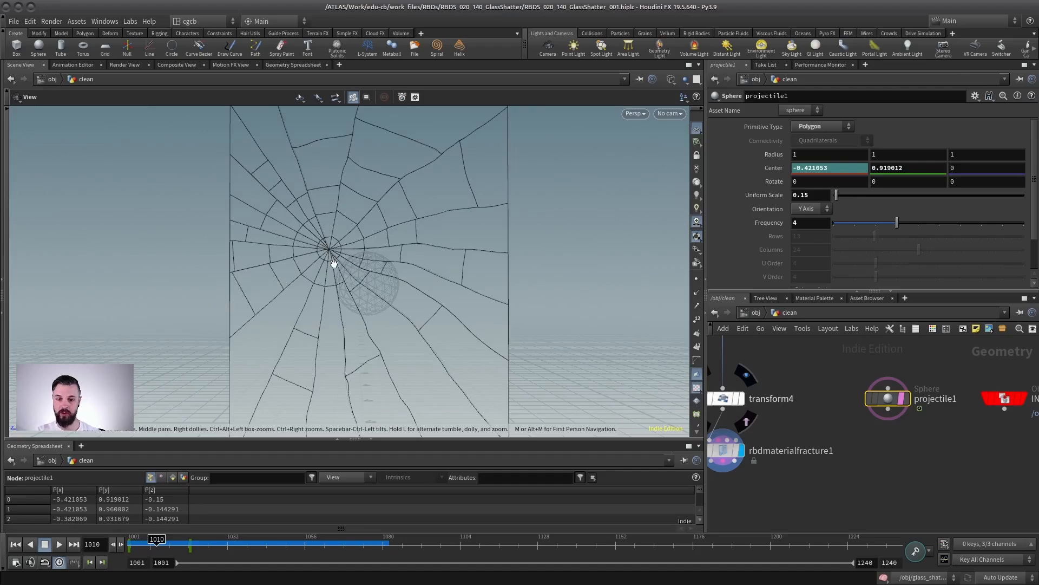
right_drag(456, 281, 353, 281)
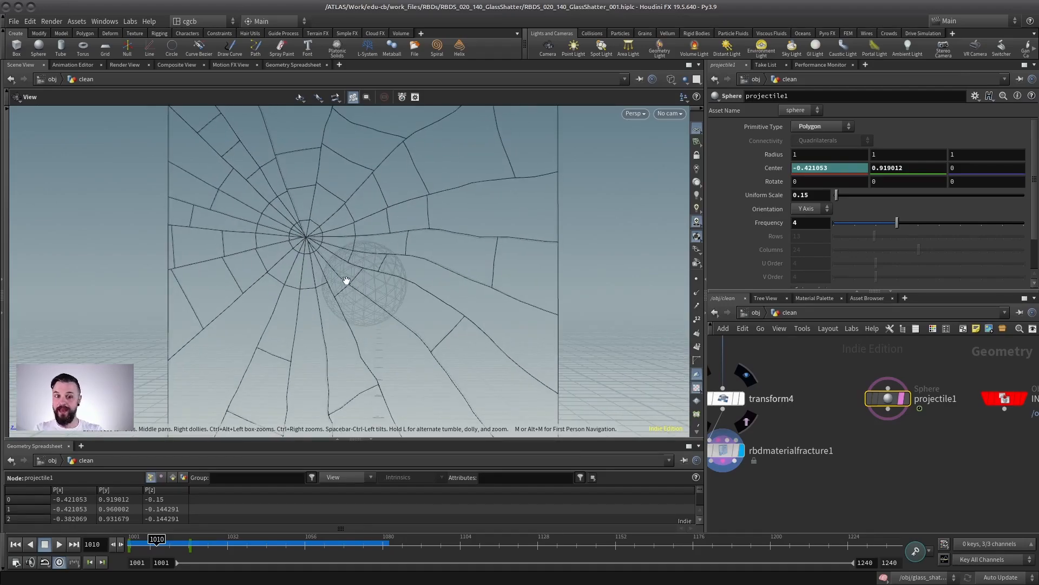
Set the scatter seed of the fracture's impact points to 1.62 and check the crack centre against the projectile.
click(796, 450)
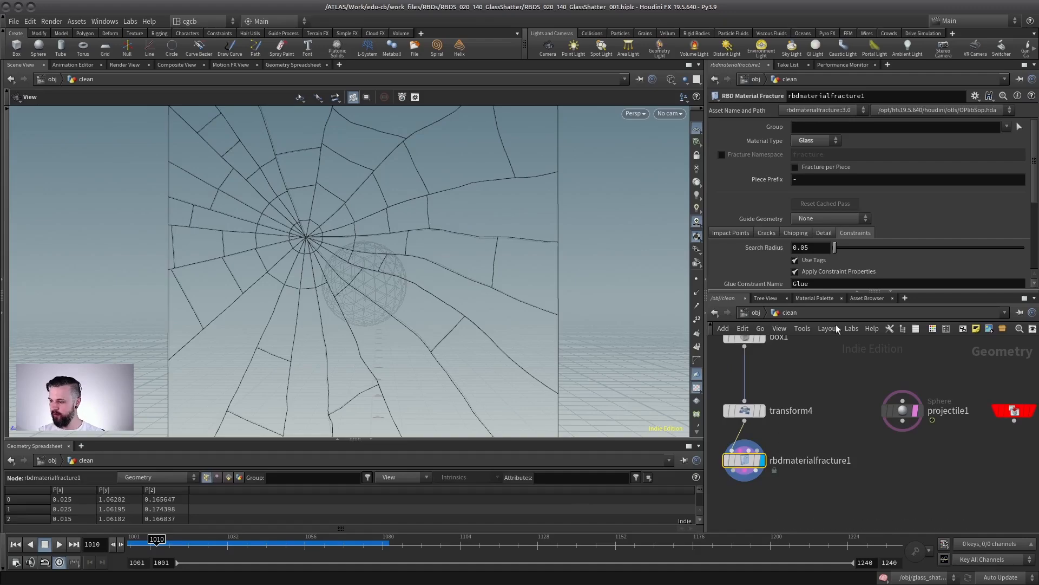
drag(845, 291, 844, 410)
click(735, 233)
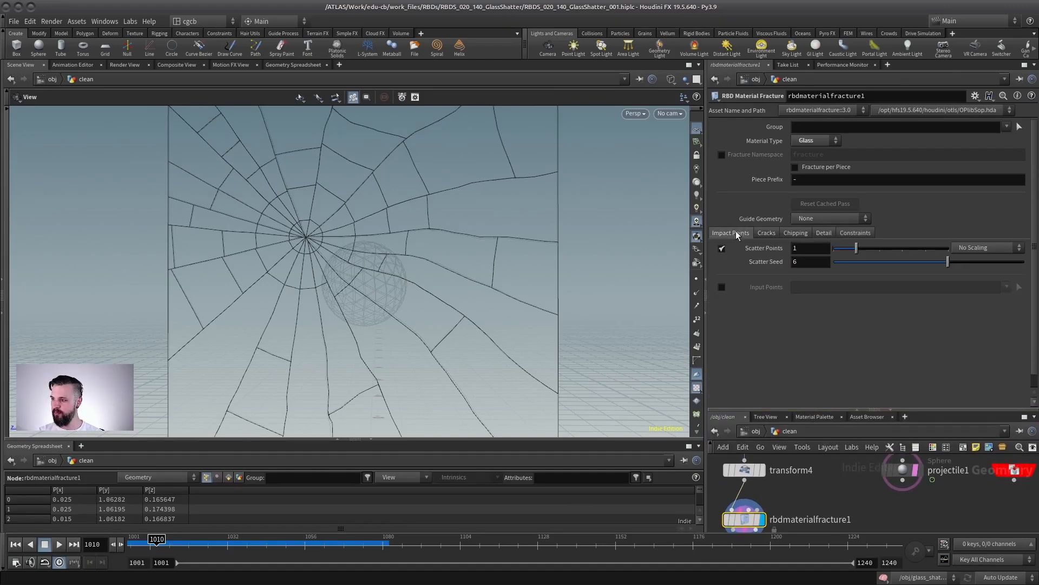
click(865, 262)
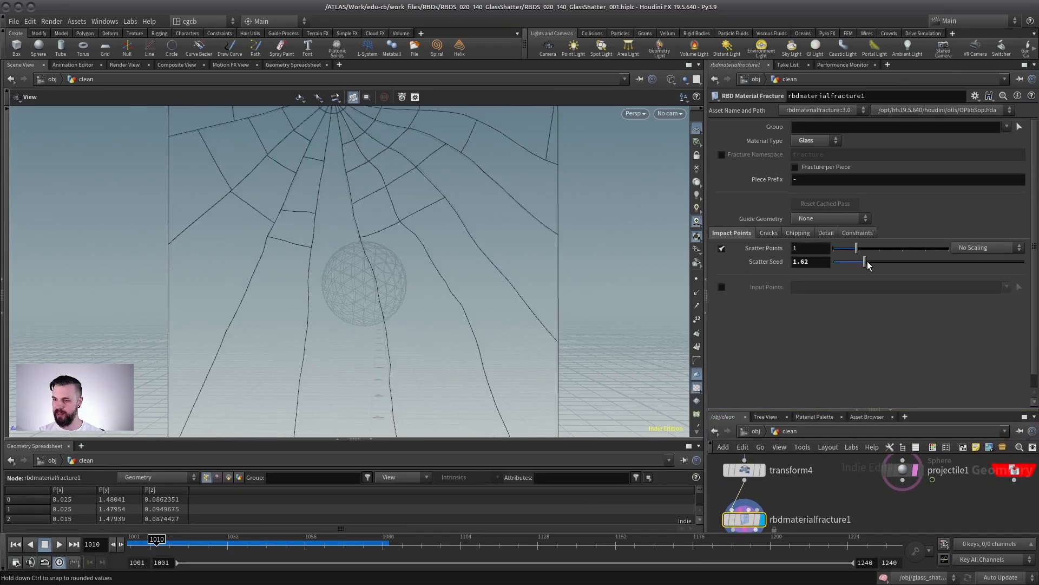
scroll(279, 306, down, 3)
right_drag(280, 306, 293, 302)
middle_drag(363, 279, 339, 303)
drag(339, 304, 326, 273)
middle_drag(342, 266, 348, 251)
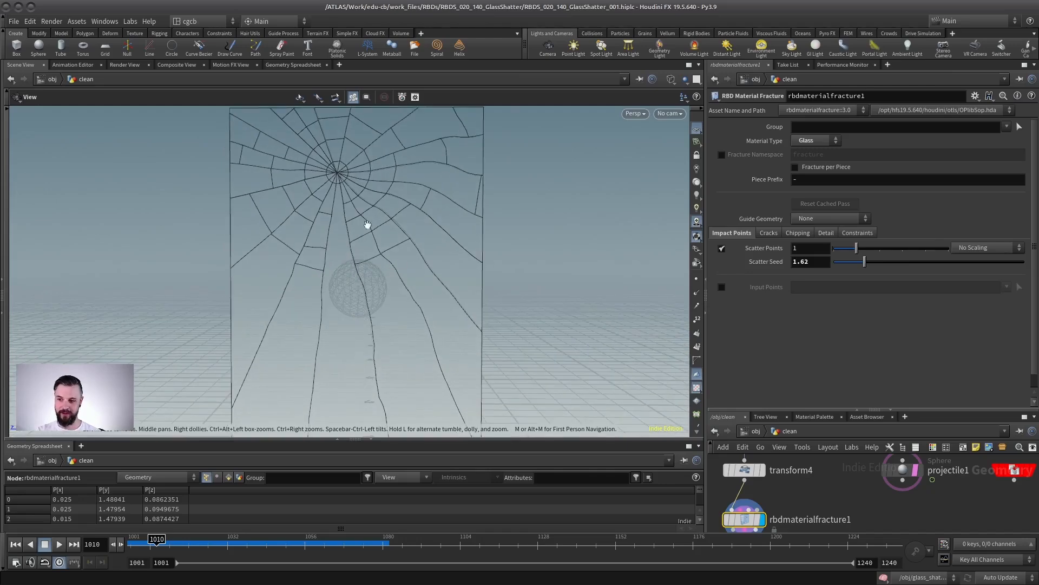
drag(378, 257, 347, 255)
right_drag(347, 255, 395, 262)
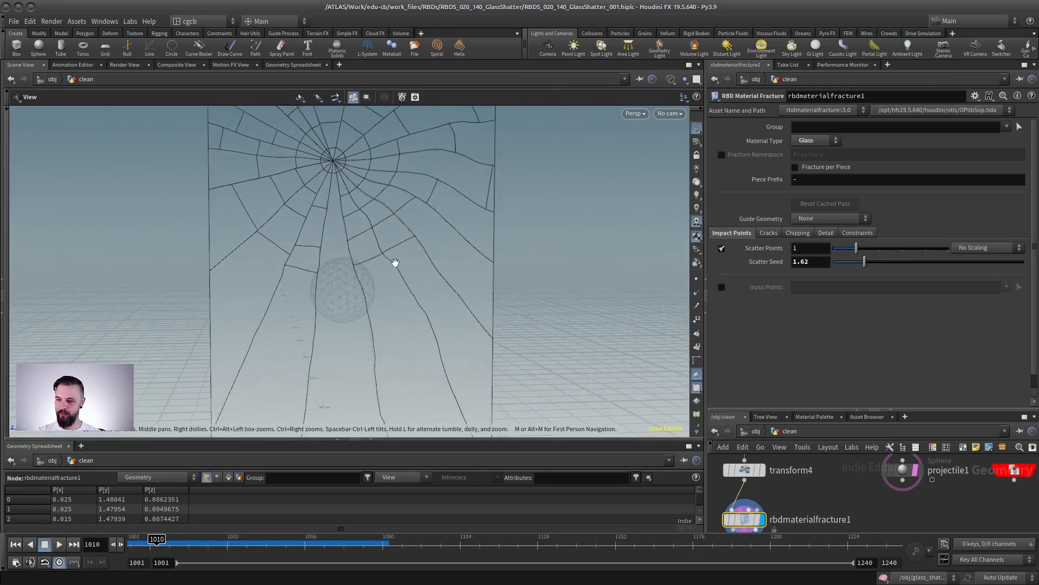
Connect a new Add node with one point to the fourth input of the RBD Material Fracture, keeping the fracture displayed.
drag(779, 410, 789, 263)
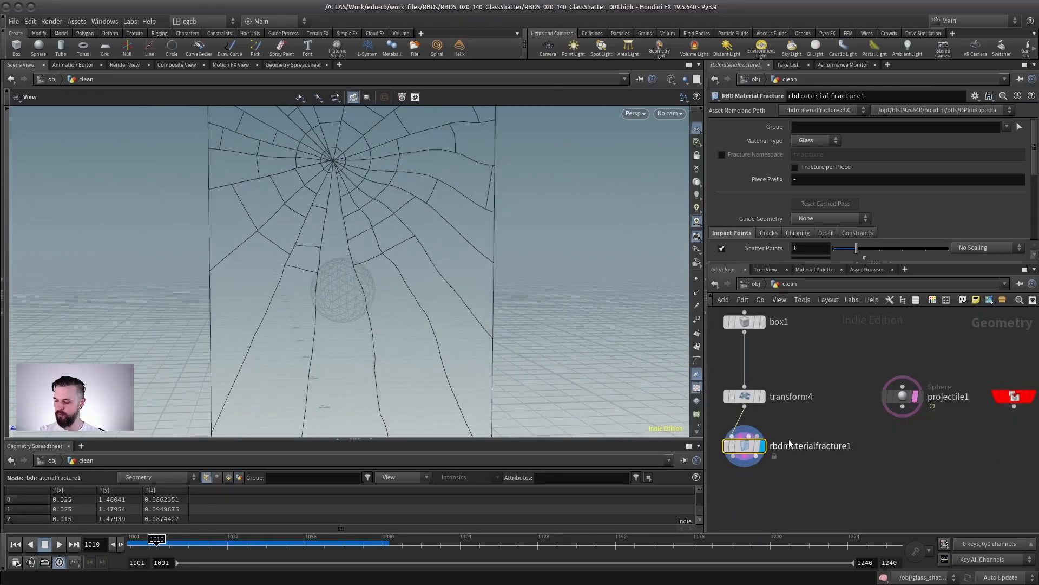
drag(802, 395, 801, 457)
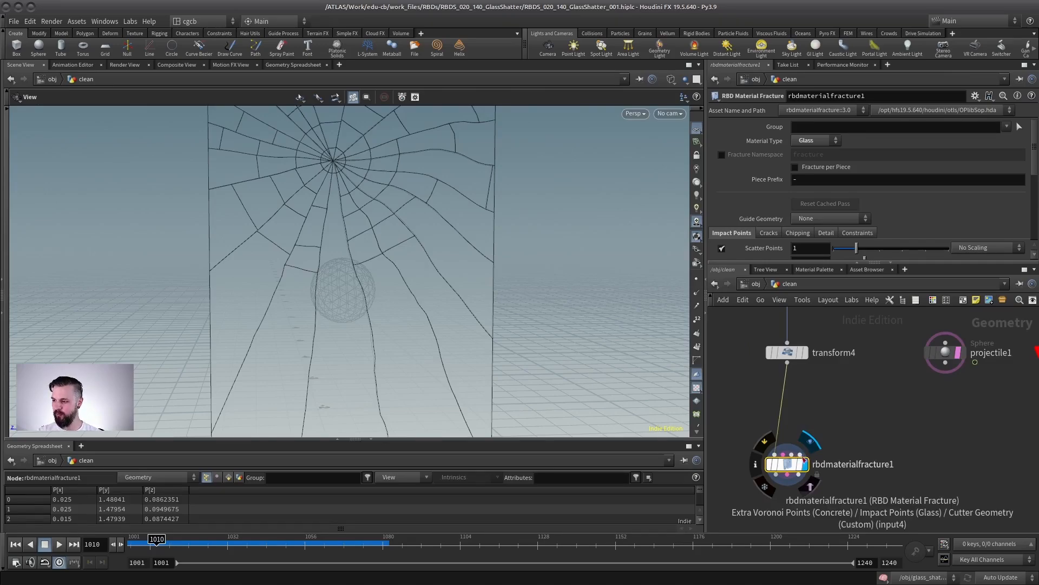
click(803, 456)
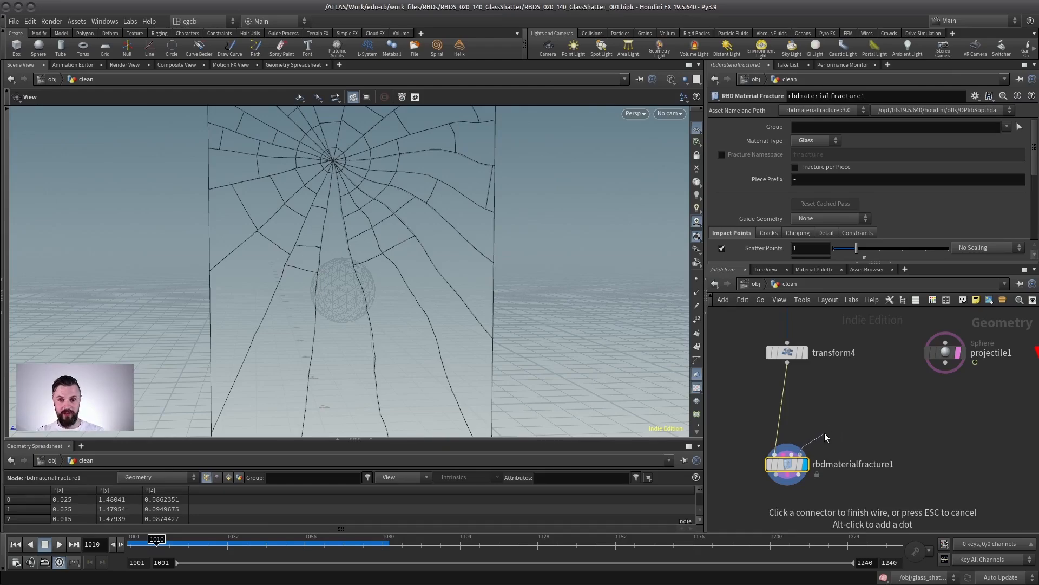
key(Tab)
text(a)
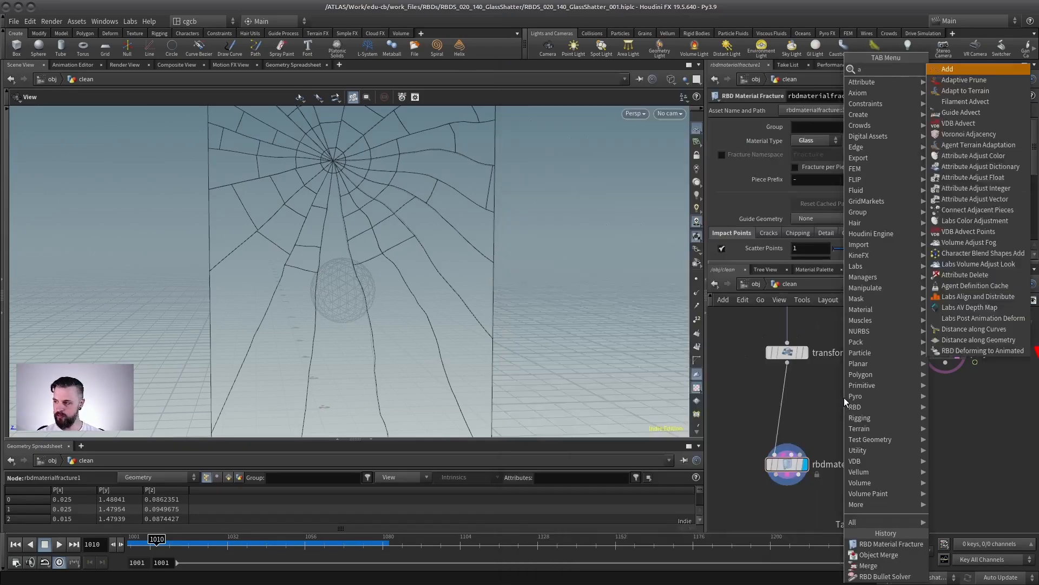
key(Return)
click(856, 414)
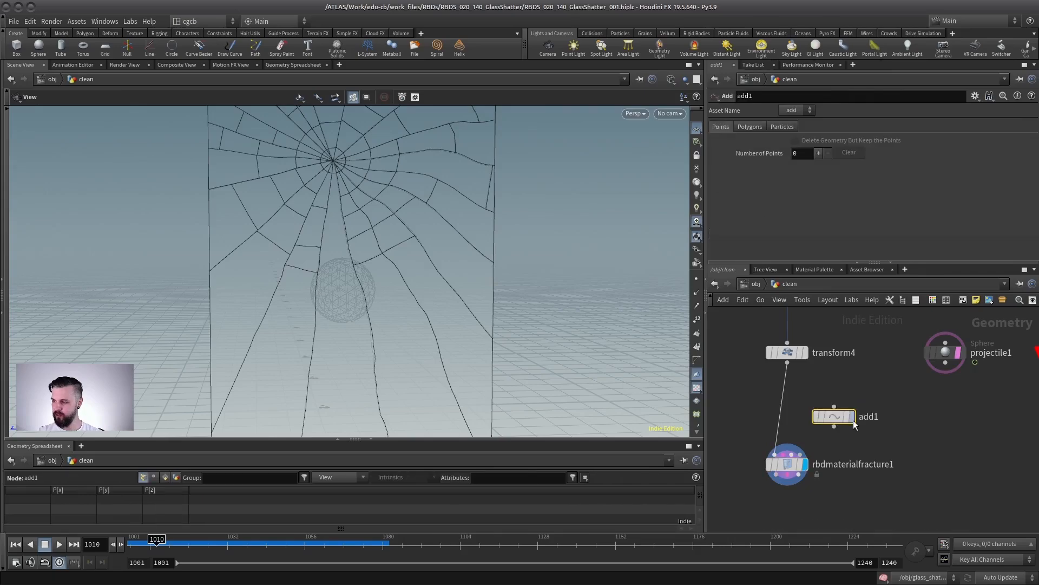
click(852, 417)
click(818, 153)
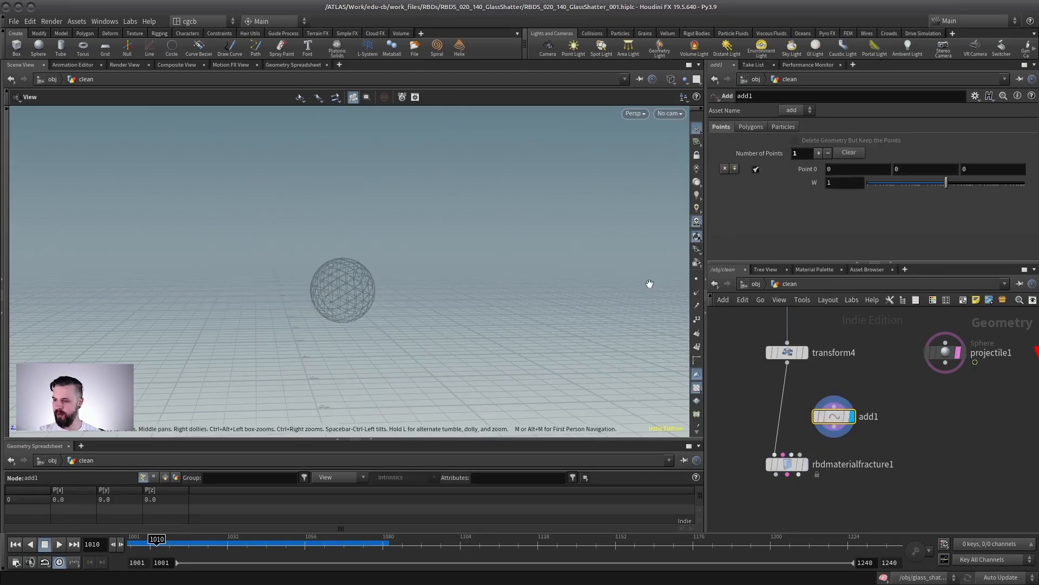
click(806, 466)
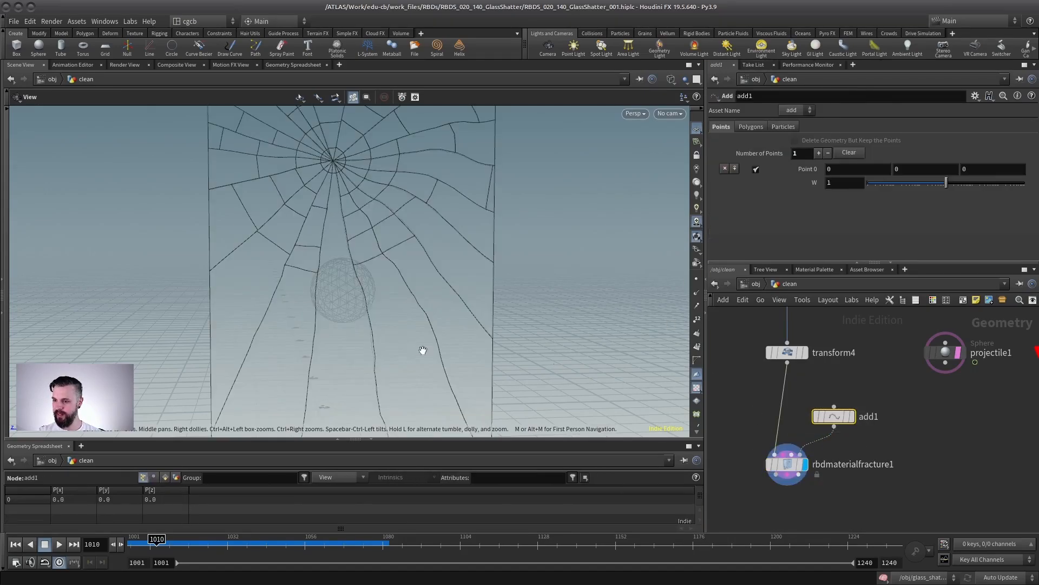
Raise the Add node's point along the Y axis to about 0.74 using its viewport handle.
key(Return)
scroll(410, 310, down, 6)
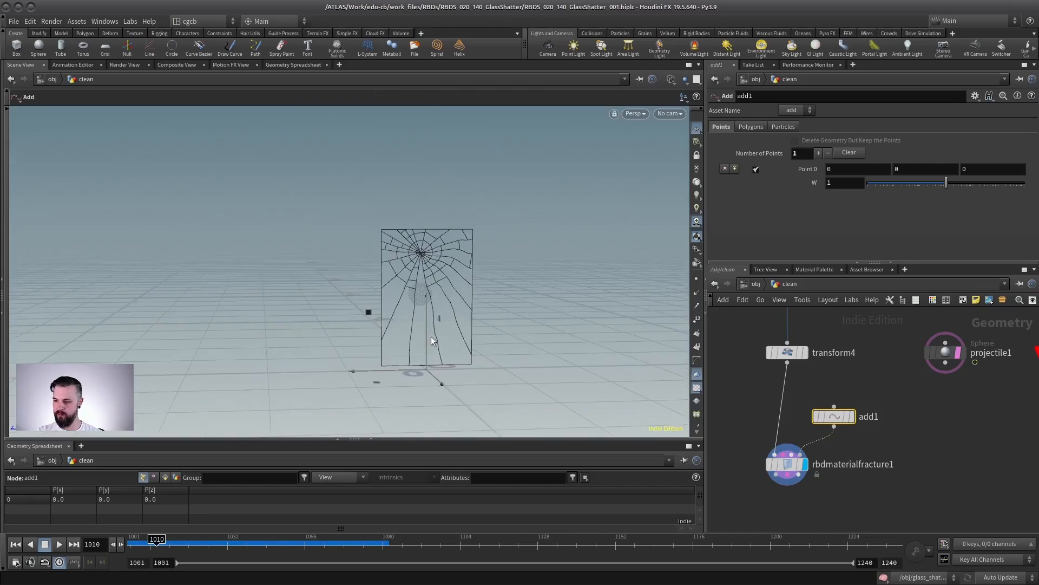
drag(423, 319, 421, 279)
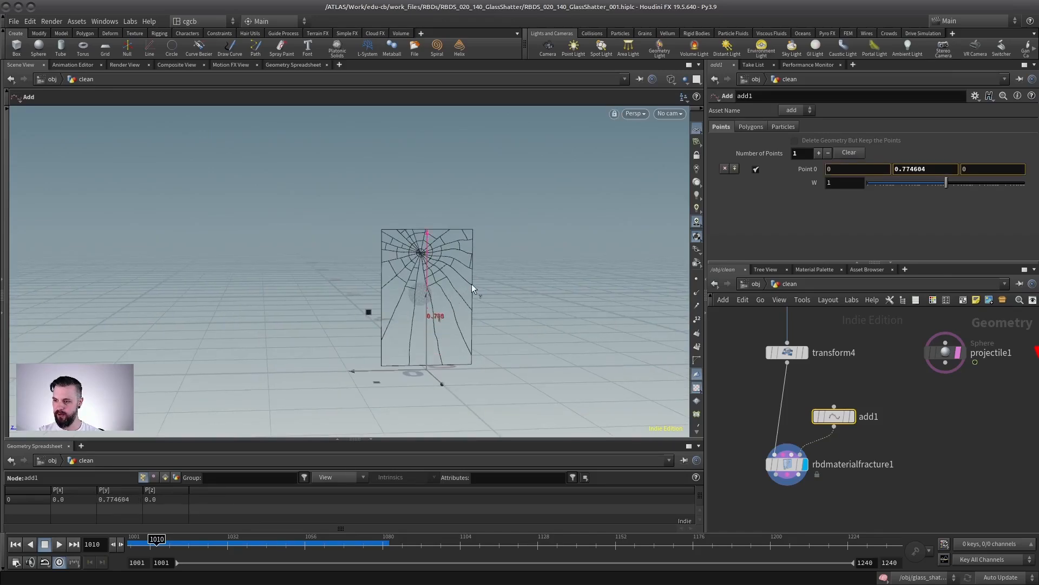
key(Escape)
scroll(471, 284, up, 4)
key(Return)
scroll(397, 319, up, 3)
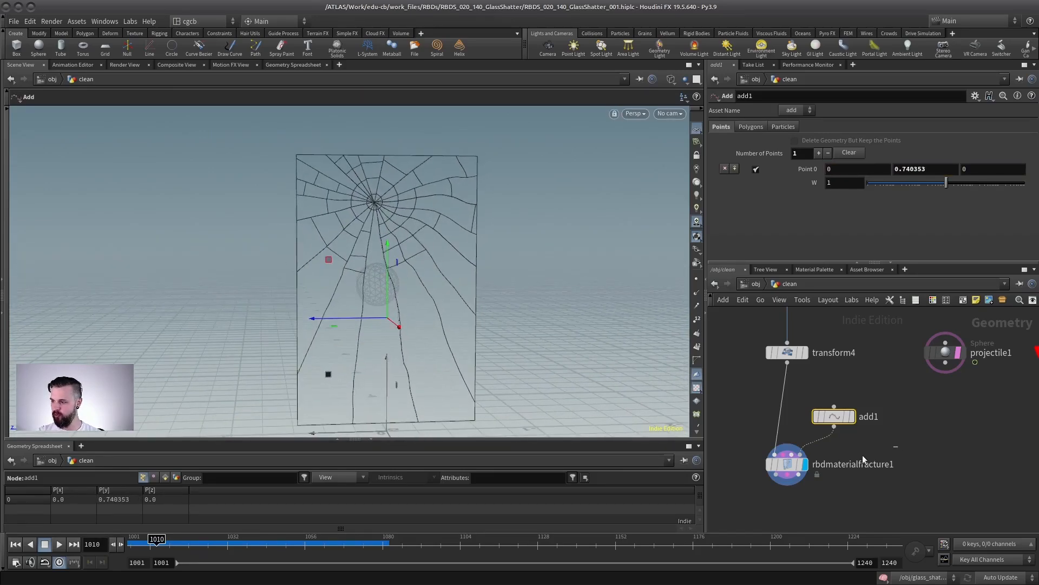
Enable Input Points in the RBD Material Fracture's impact point settings.
click(856, 463)
drag(875, 264, 874, 385)
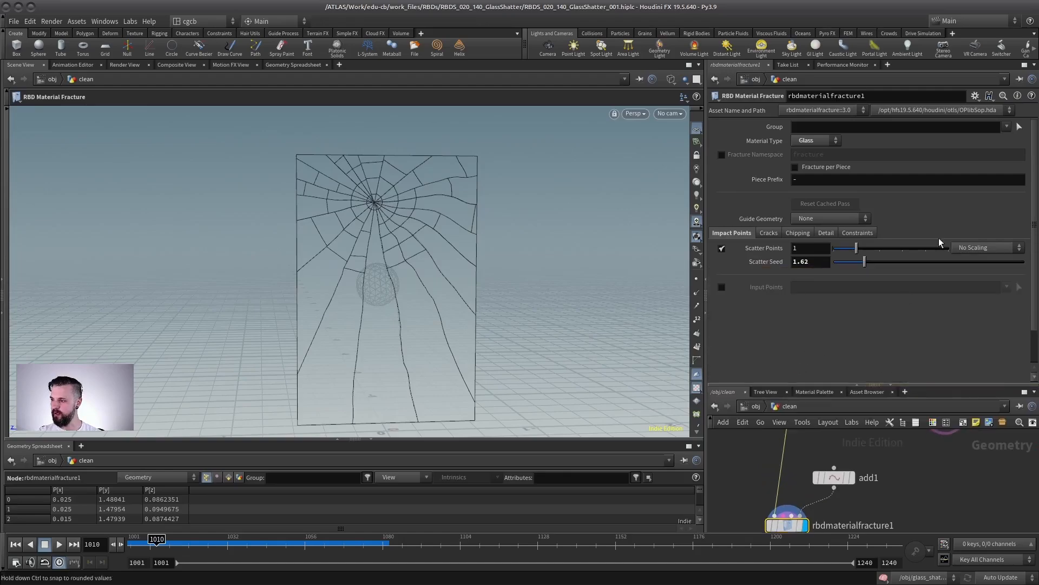
click(722, 288)
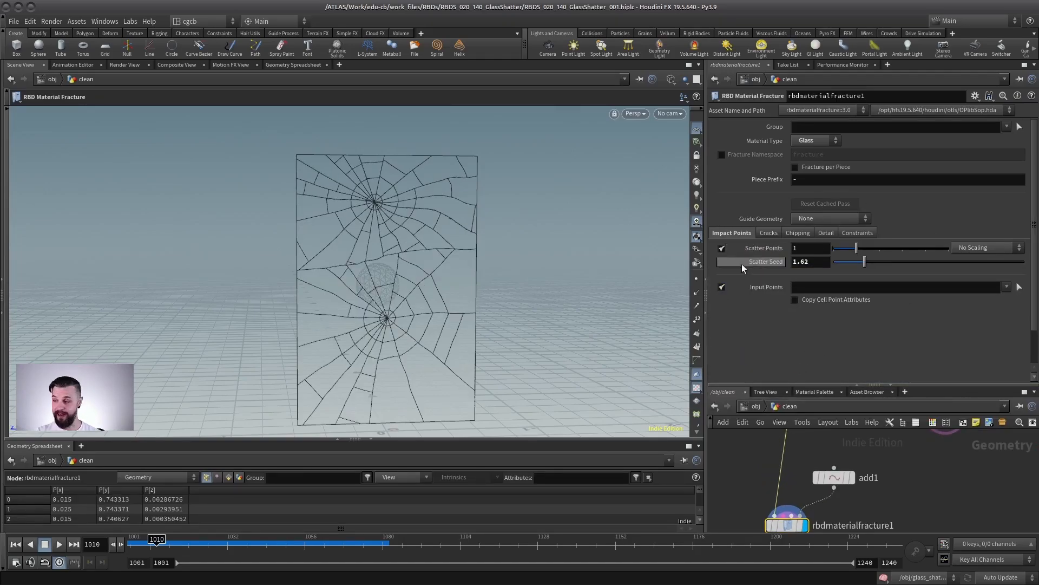
Disable Scatter Points in the RBD Material Fracture and enlarge the network view.
click(722, 249)
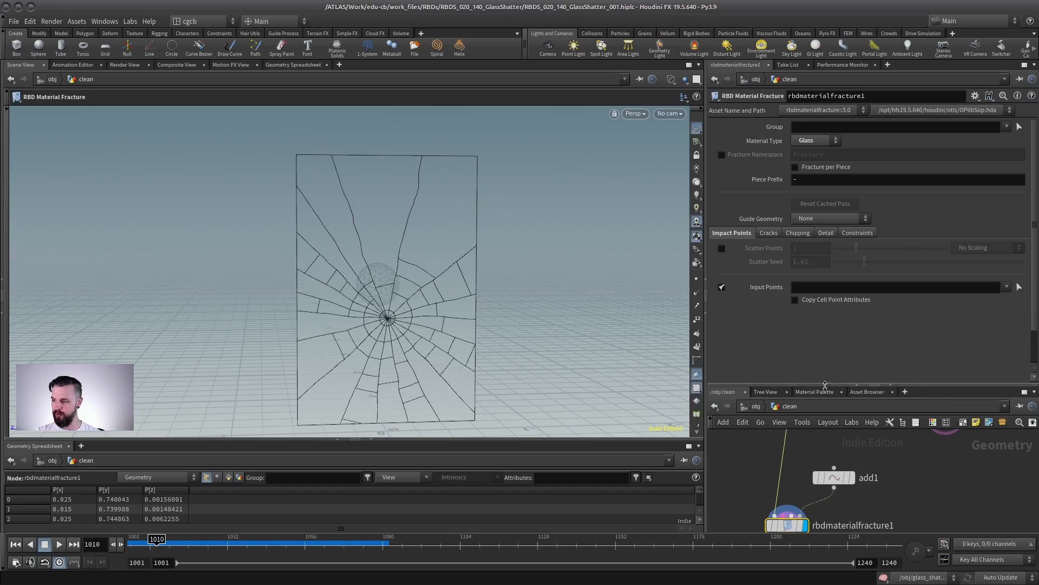
drag(825, 385, 825, 166)
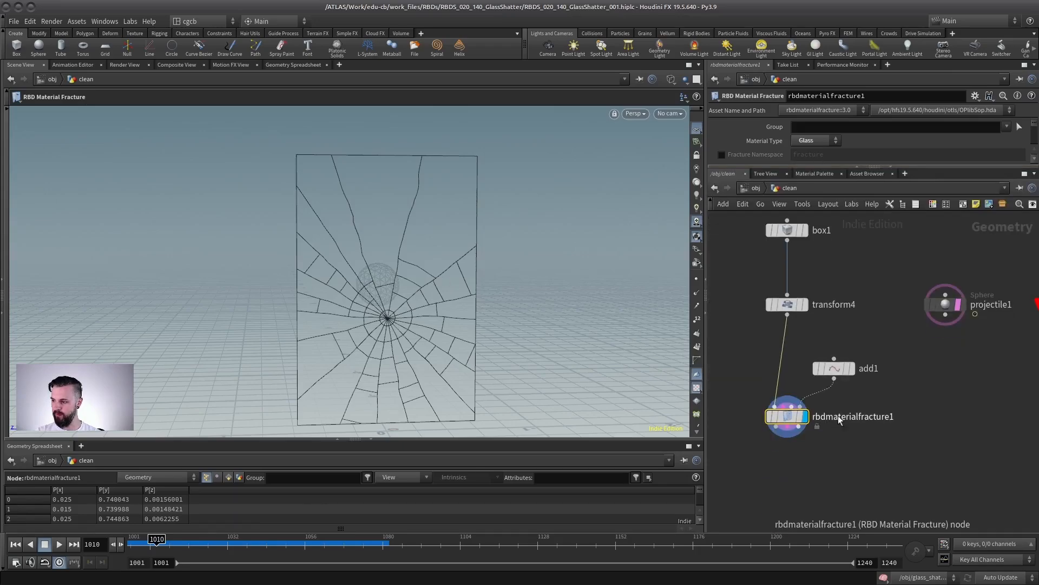
Raise the Add node's point in the Right view to about 0.917 along Y, centring the cracks on the projectile.
click(824, 381)
alt+drag(355, 252, 379, 248)
key(space+3)
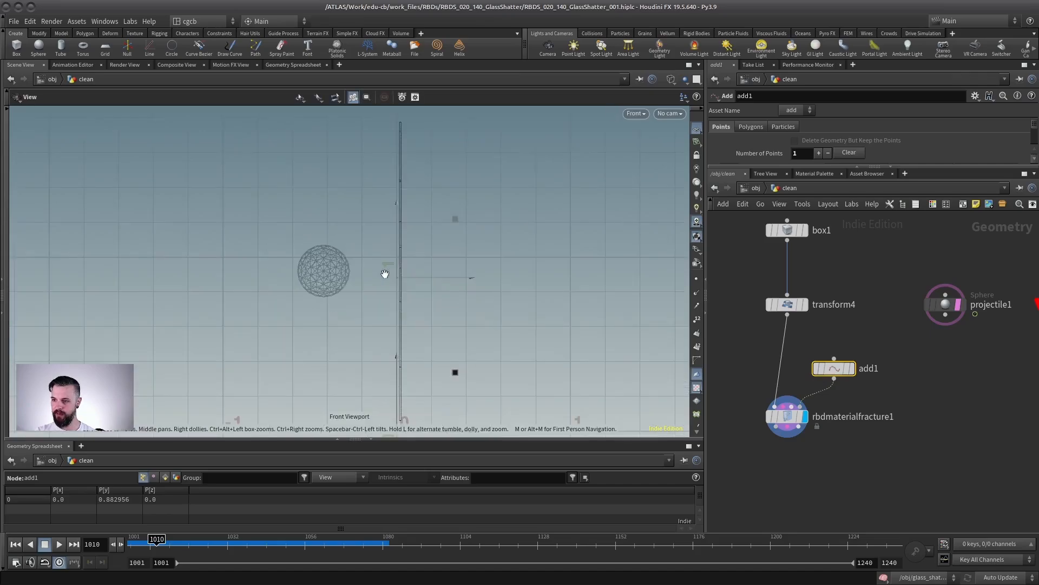
key(space+4)
scroll(402, 238, up, 3)
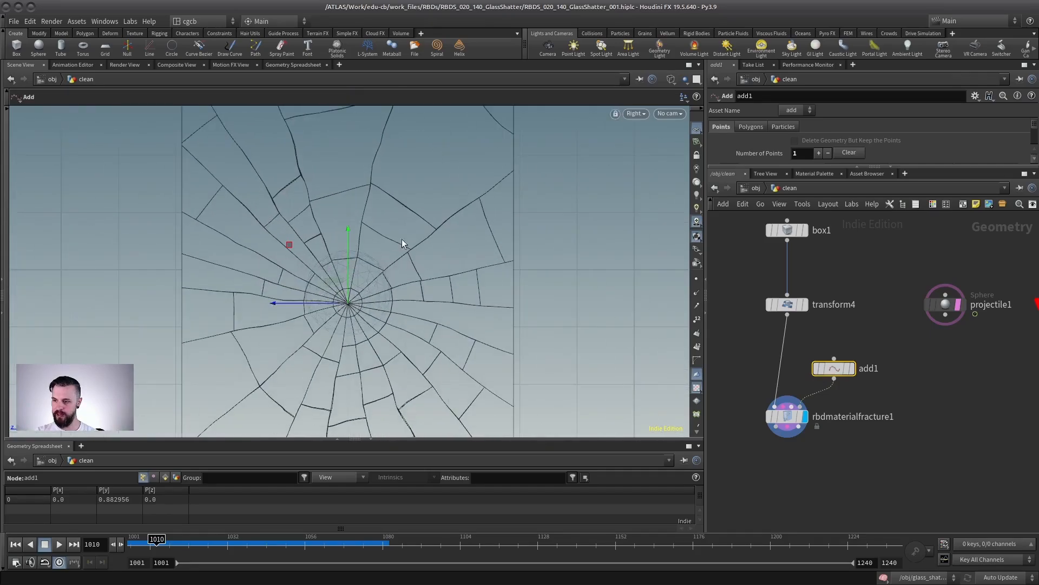
drag(346, 268, 343, 257)
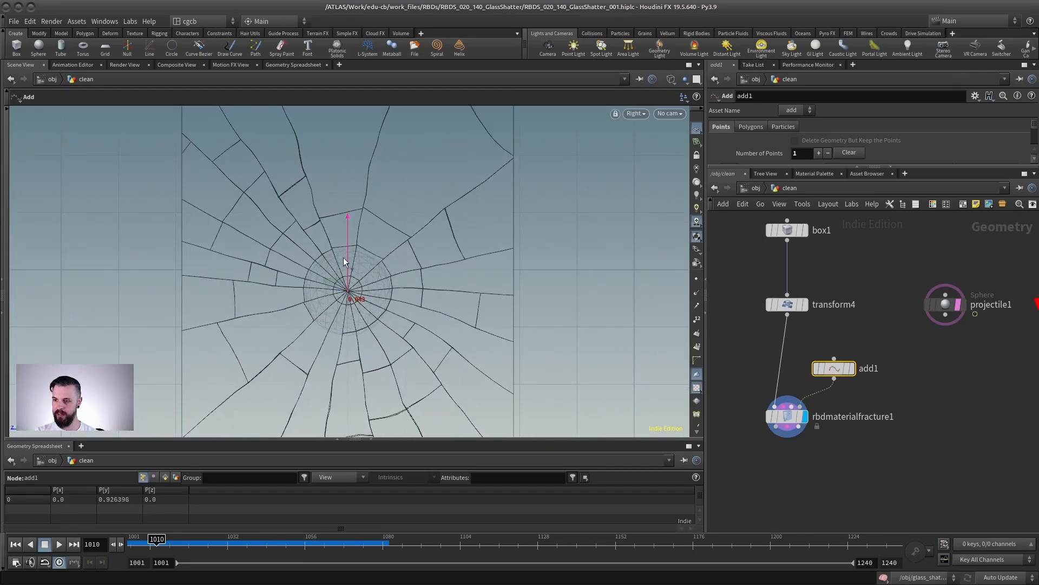
alt+right_drag(352, 276, 447, 281)
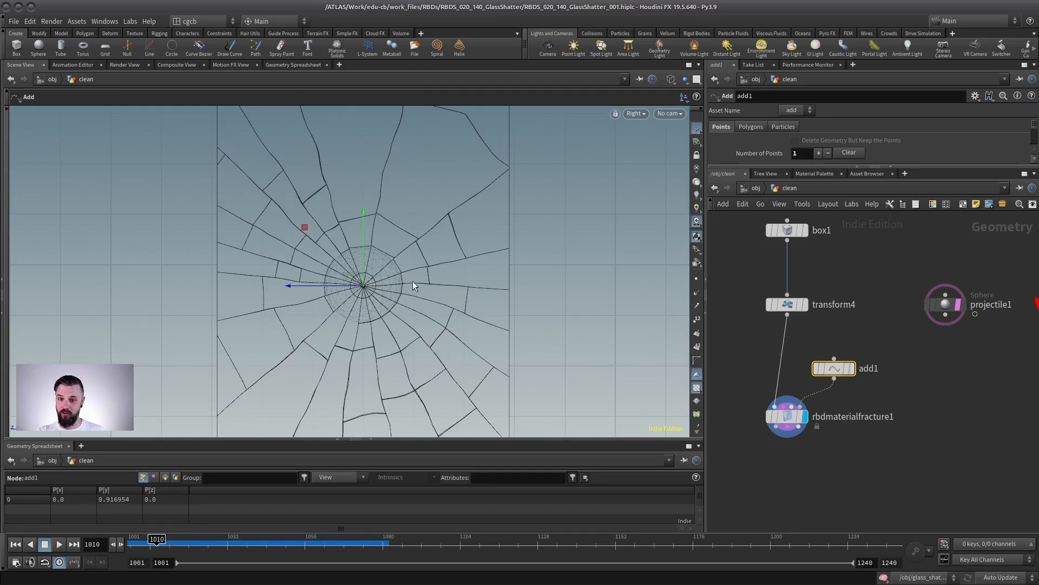
Make room in the network by moving the Add node farther from the glass chain and the RBD Material Fracture lower.
scroll(856, 338, down, 2)
middle_drag(856, 338, 794, 370)
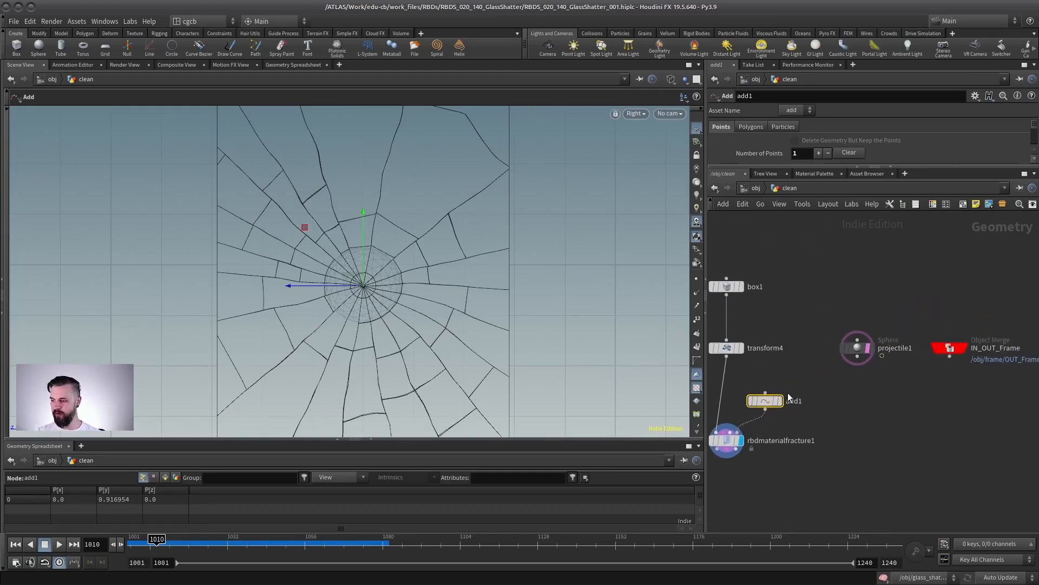
drag(767, 404, 821, 403)
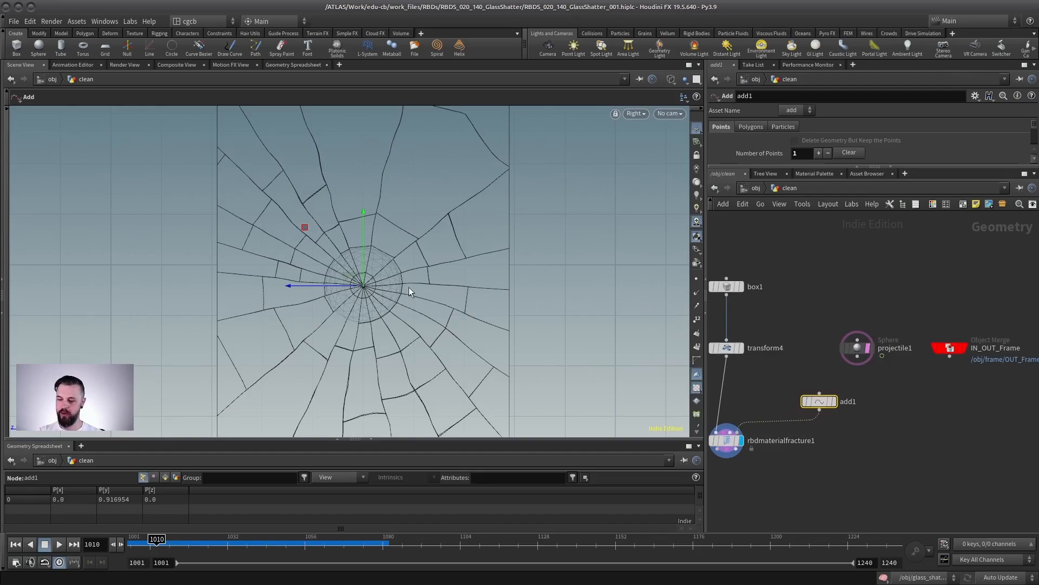
key(space+1)
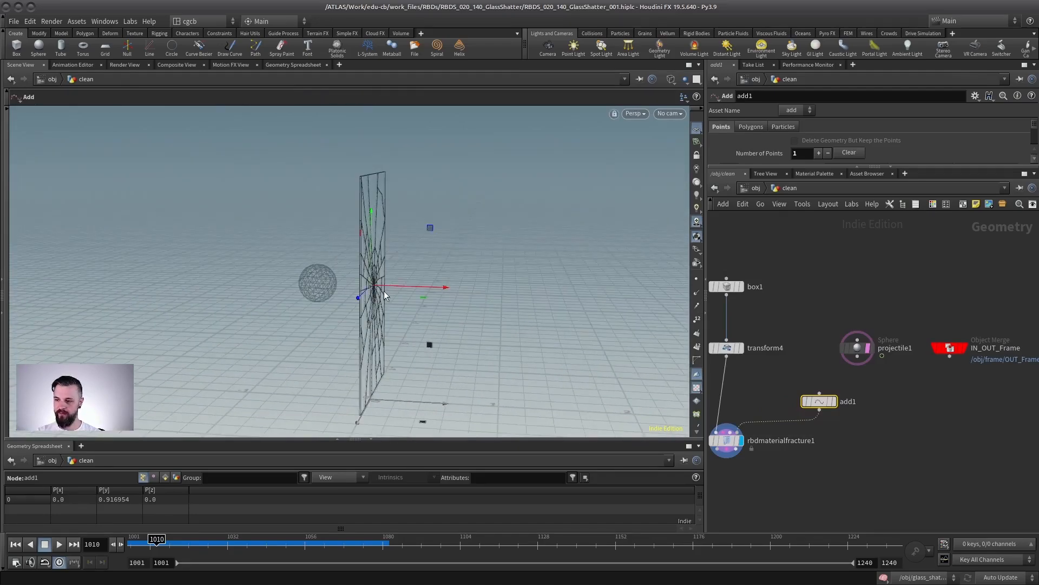
scroll(295, 274, up, 3)
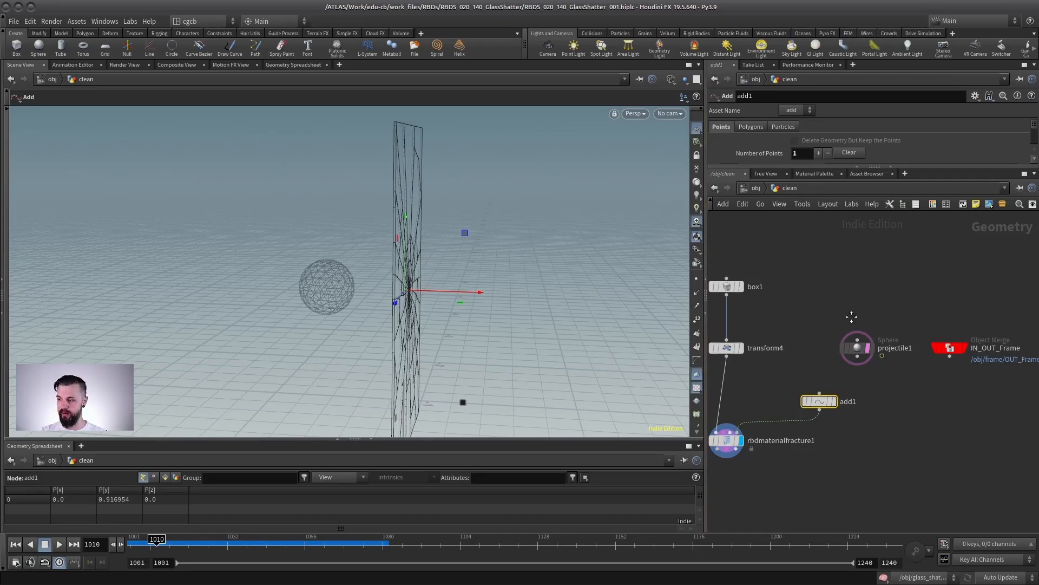
scroll(841, 336, up, 2)
middle_drag(852, 317, 864, 278)
scroll(863, 279, down, 3)
drag(753, 388, 758, 435)
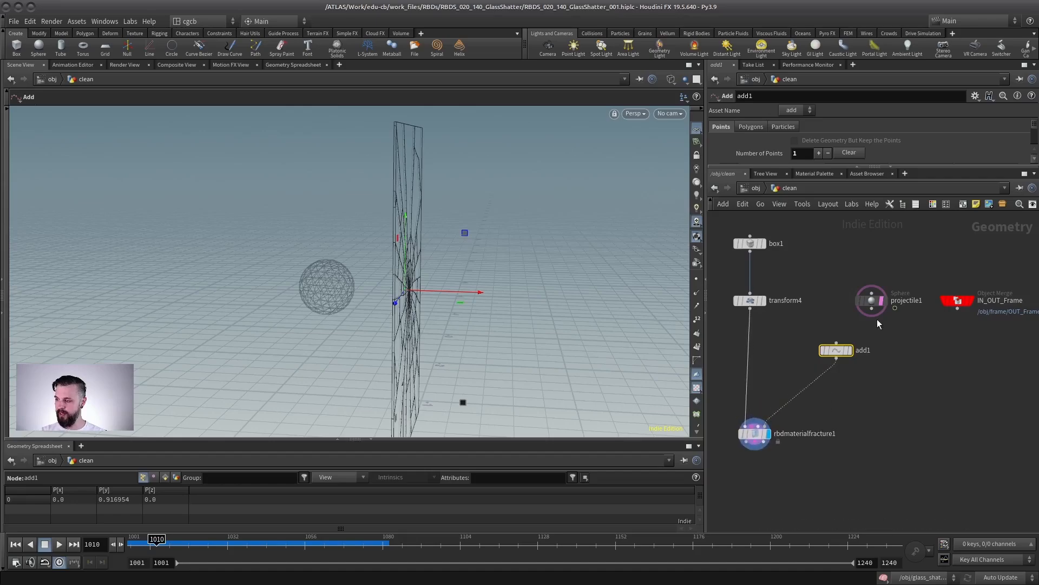
Display the projectile sphere, move the Add node lower, and place a connected Time Shift node below the sphere.
click(885, 301)
click(870, 300)
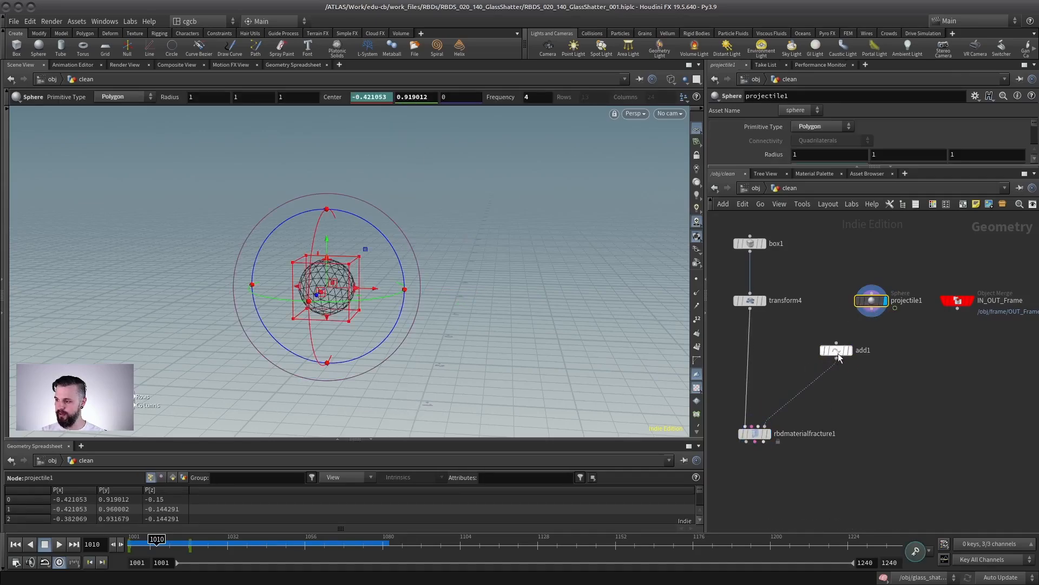
drag(839, 357, 844, 417)
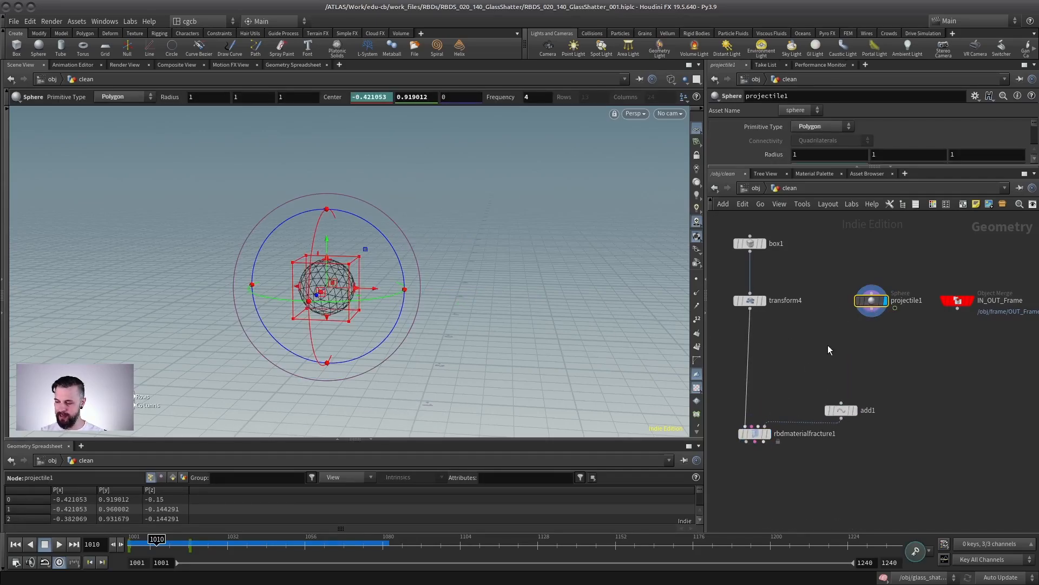
click(812, 326)
key(Tab)
text(tim)
key(Return)
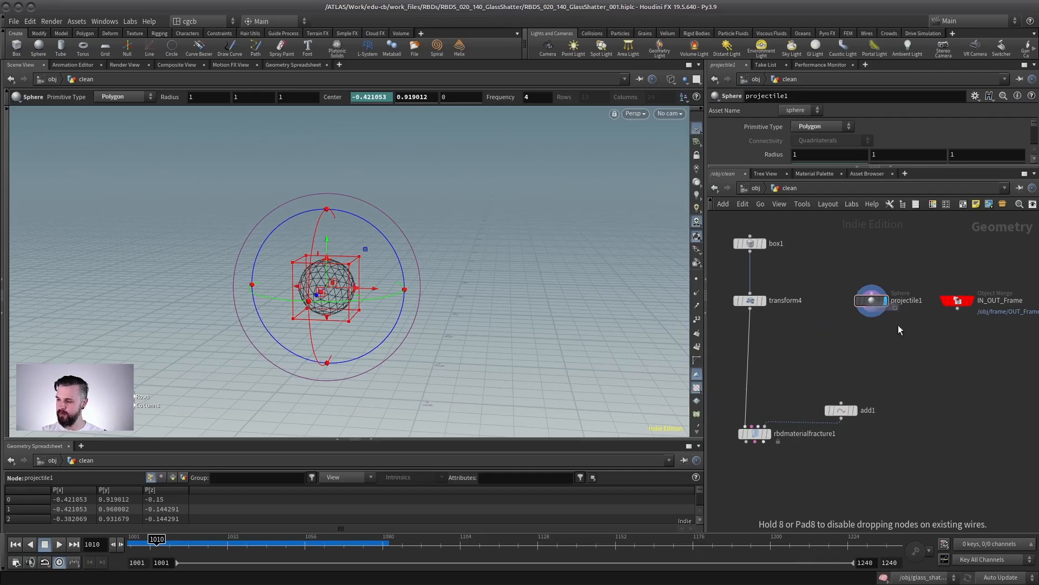
click(872, 354)
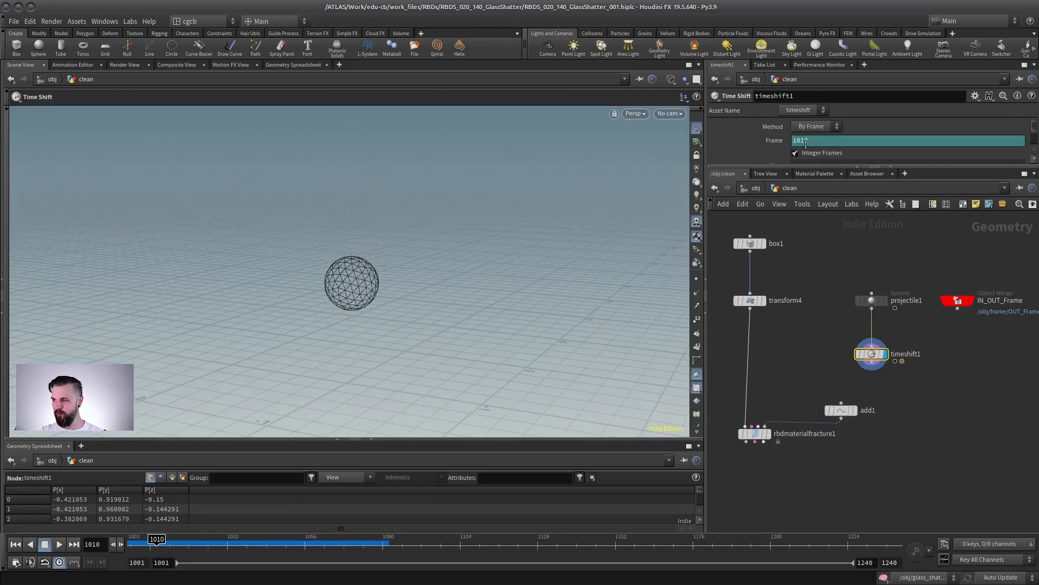
Hold the Time Shift at frame 1010 and template the glass transform to compare it with the projectile.
click(761, 300)
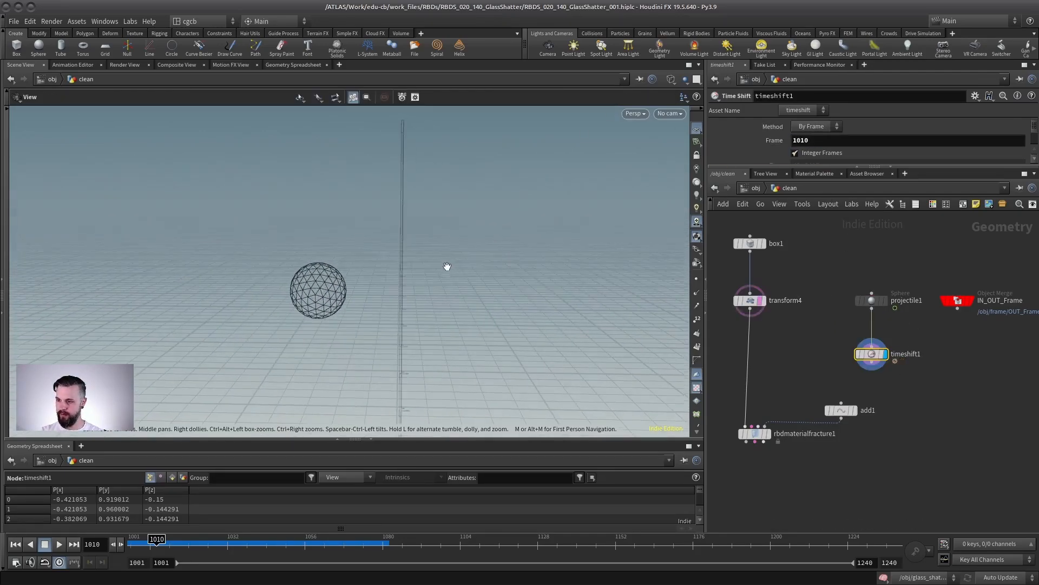
click(884, 301)
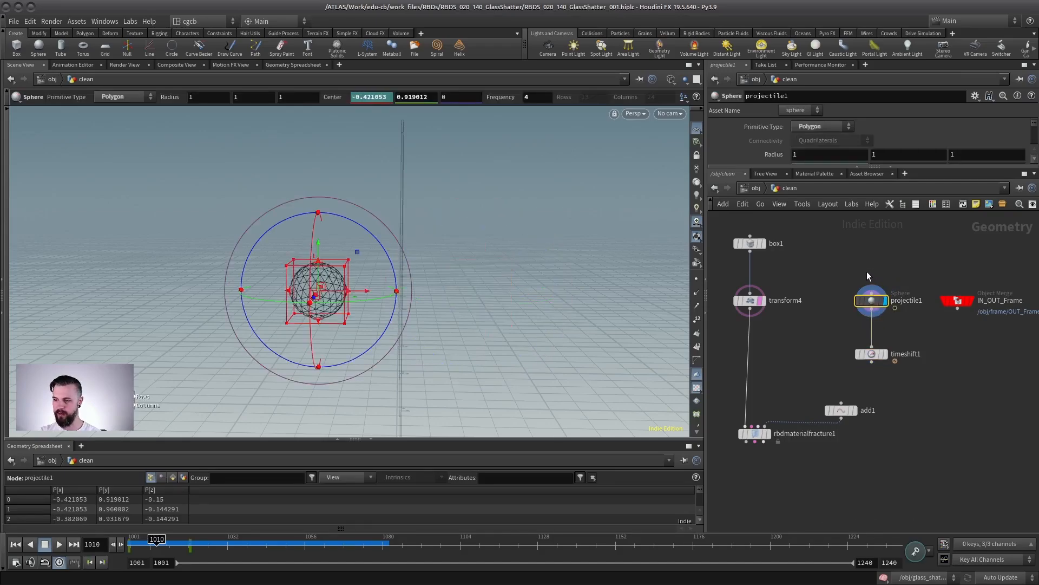
click(884, 354)
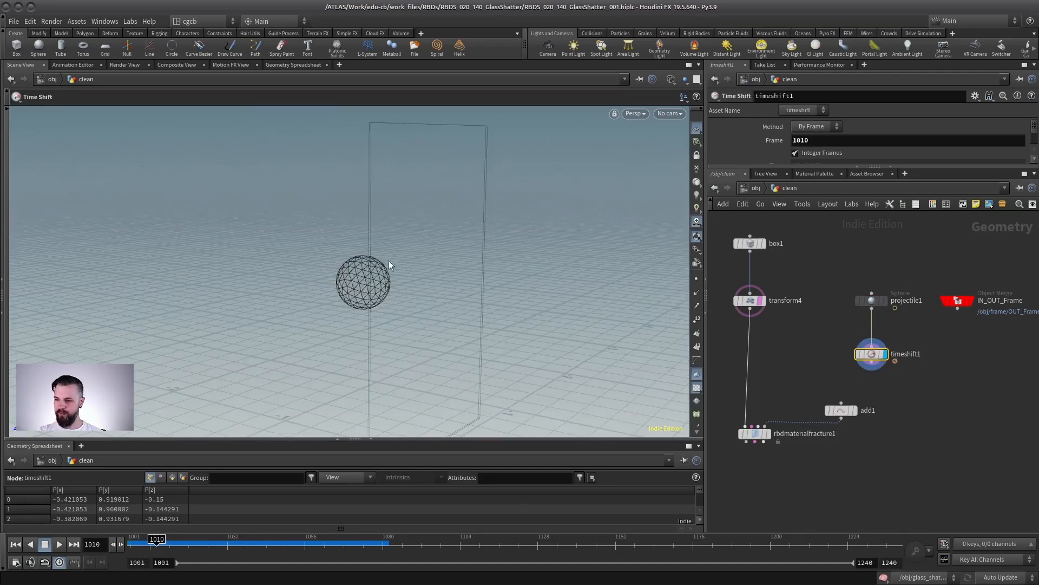
Add an Assemble node after the Time Shift and enable Create Packed Primitives.
middle_drag(913, 374, 893, 360)
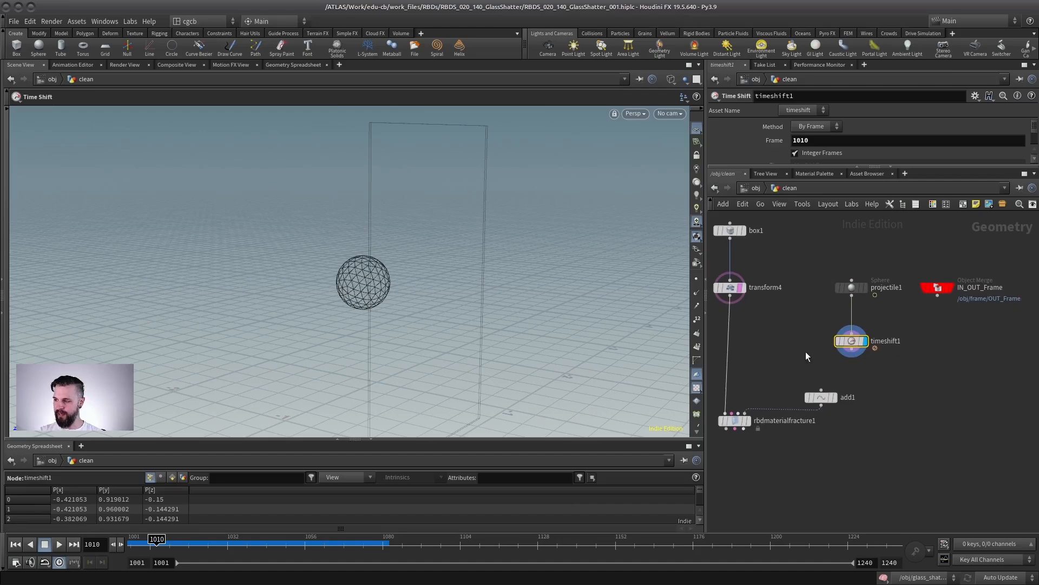
key(Tab)
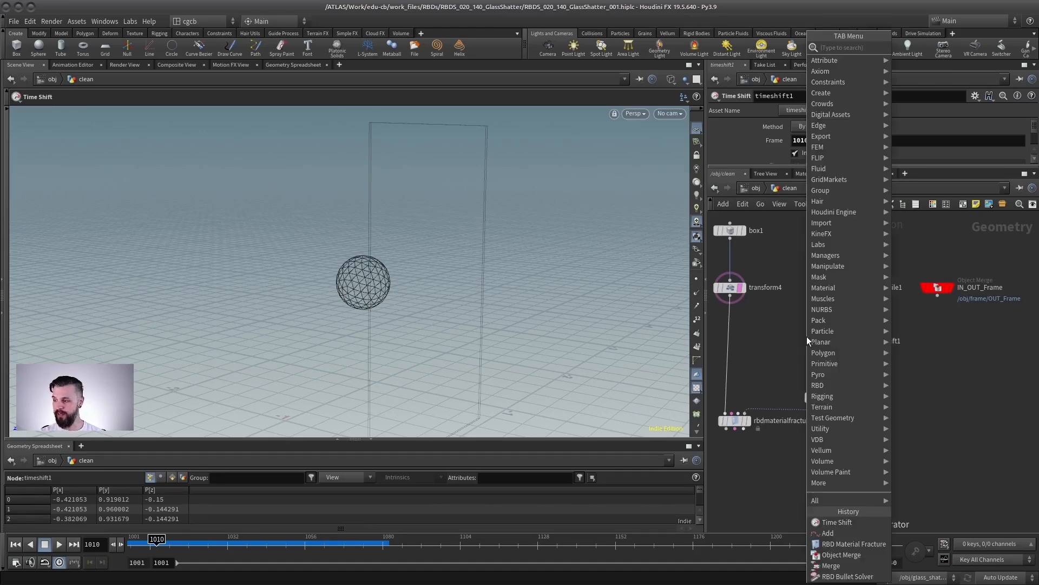
text(asse)
key(Return)
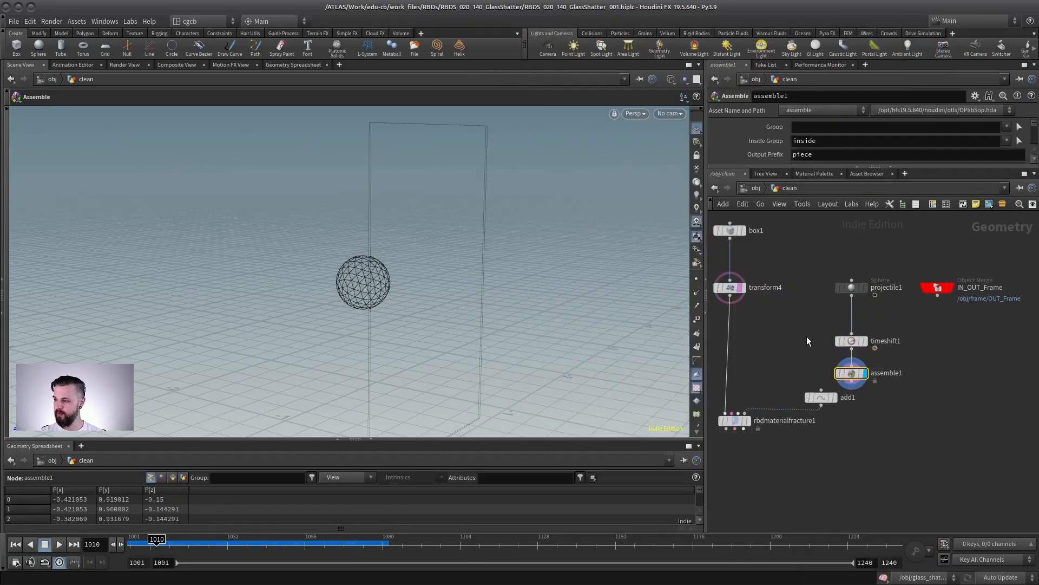
drag(829, 167, 786, 282)
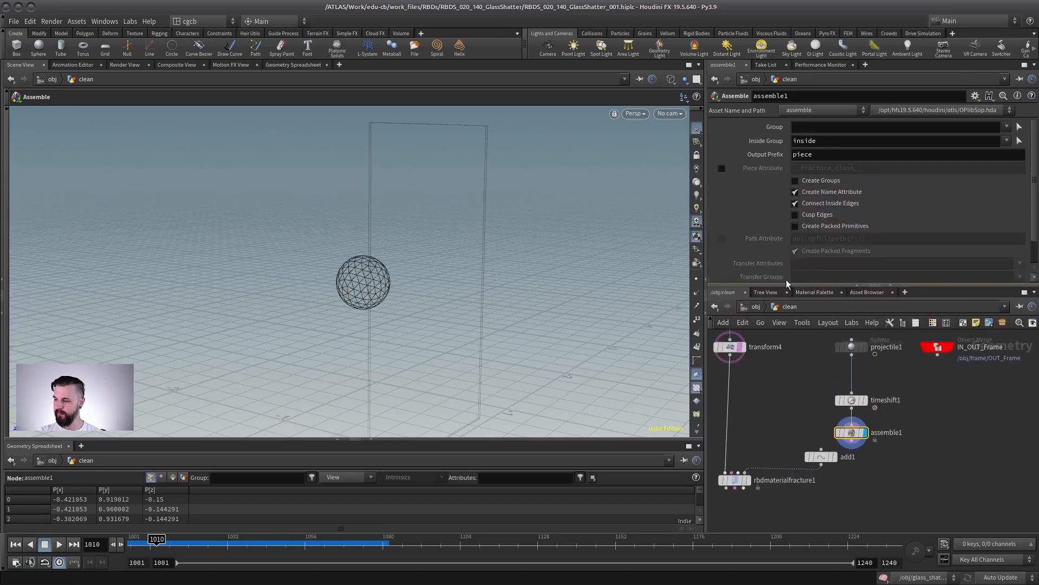
click(832, 227)
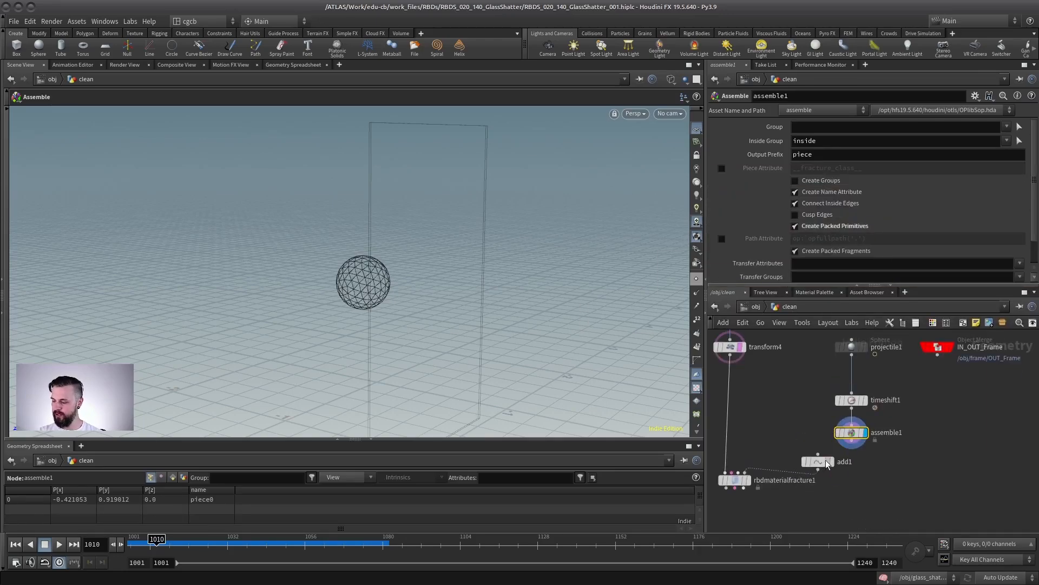
Detach the old Add node and set it aside, then connect a second Add node after the Assemble and display it.
drag(821, 457, 912, 470)
key(Tab)
text(add)
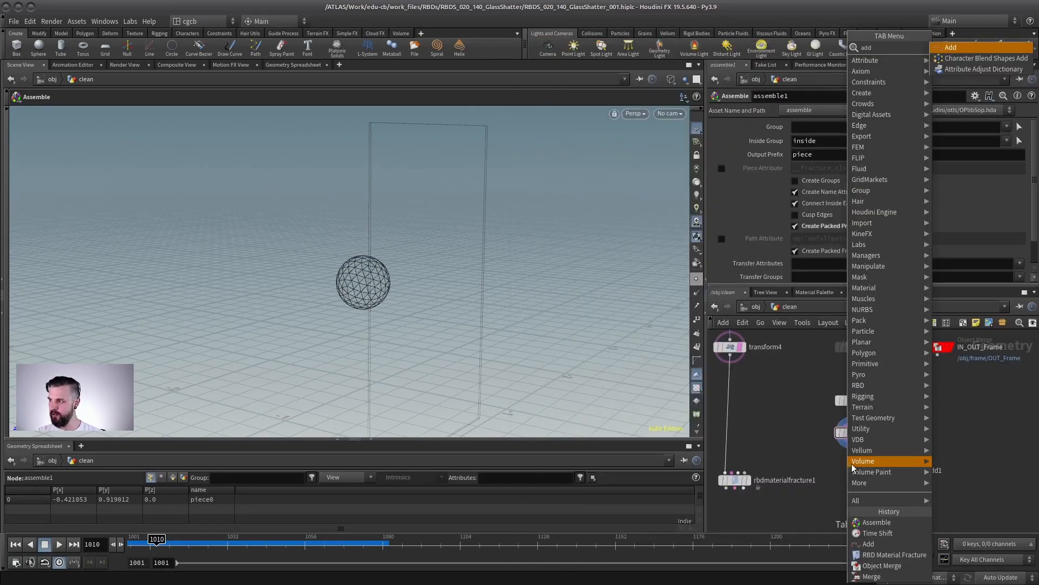
key(Return)
click(852, 464)
drag(852, 442, 850, 471)
click(866, 471)
Enable Delete Geometry But Keep the Points on the second Add node, leaving only the packed projectile's centre point.
alt+drag(330, 274, 384, 268)
alt+right_drag(384, 268, 290, 283)
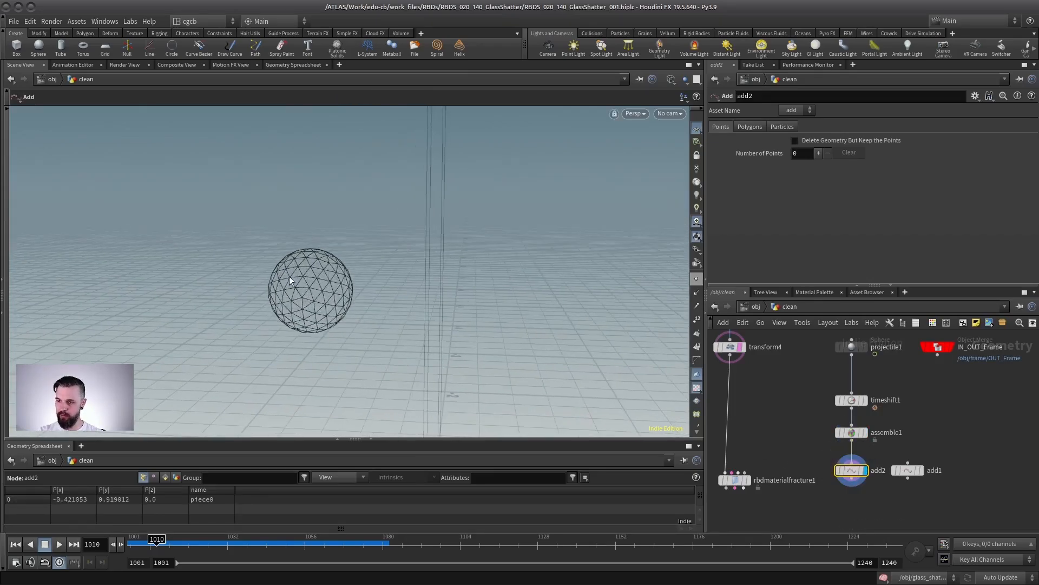
alt+middle_drag(273, 303, 345, 261)
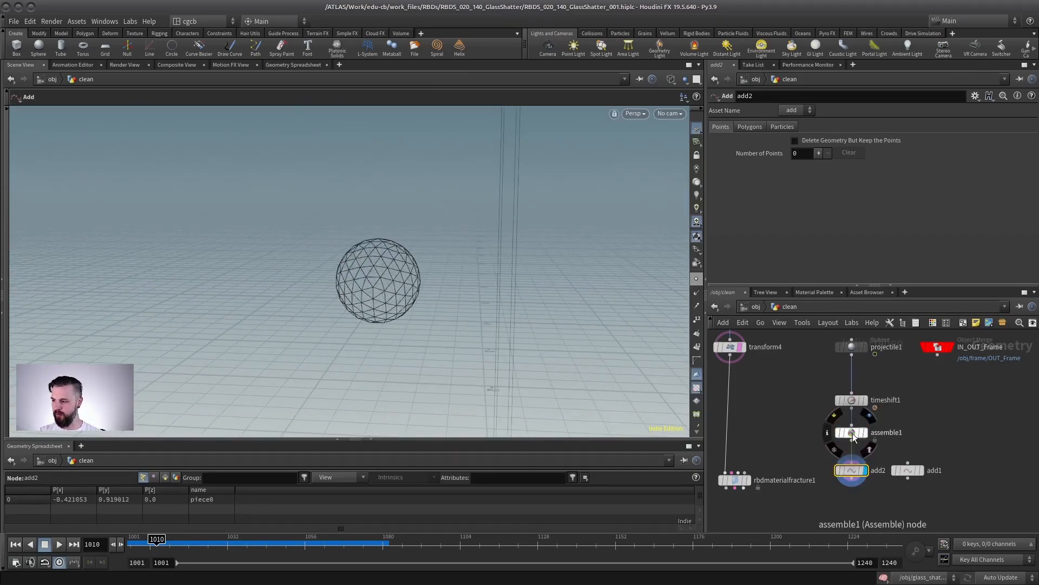
middle_click(850, 433)
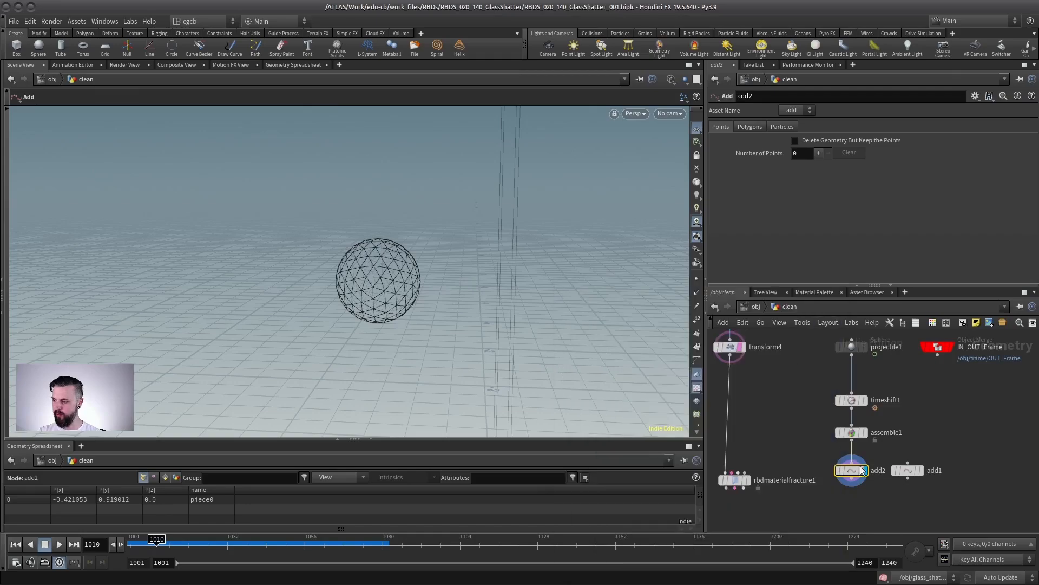
drag(839, 489, 831, 482)
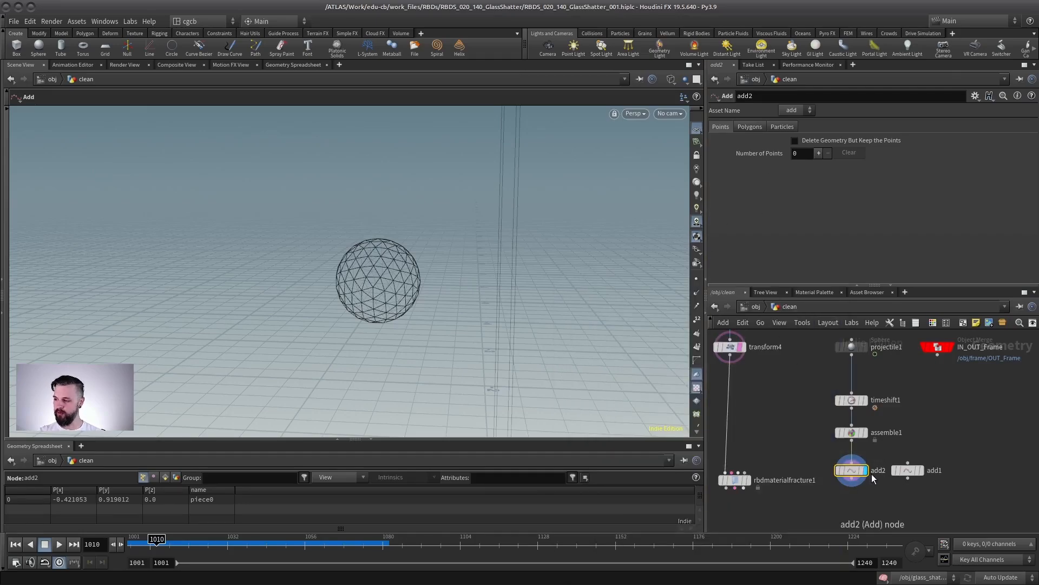
click(821, 140)
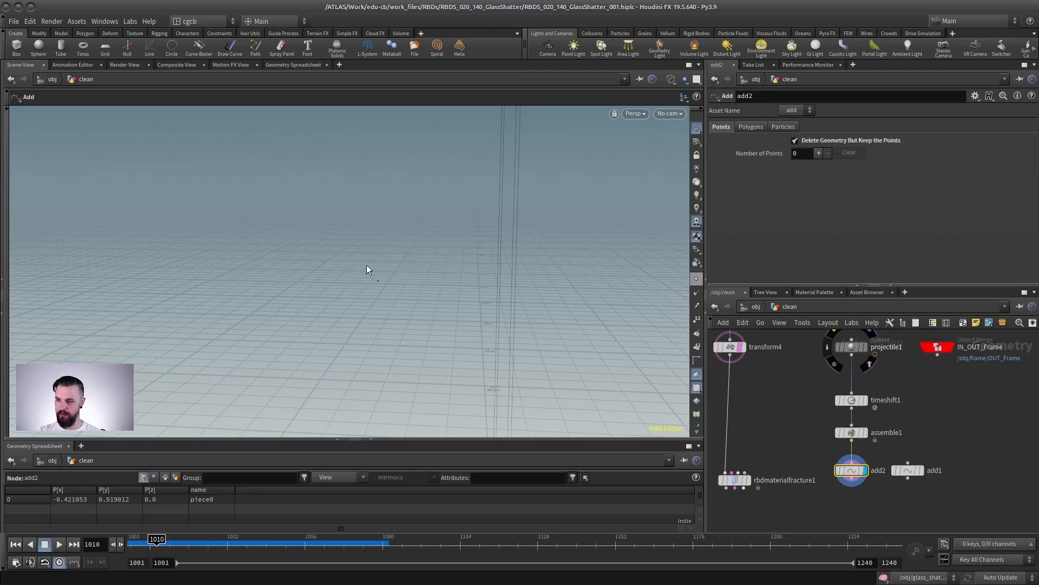
Move the RBD Material Fracture lower and add a Ray node with the second Add node wired into its first input.
drag(848, 284, 848, 167)
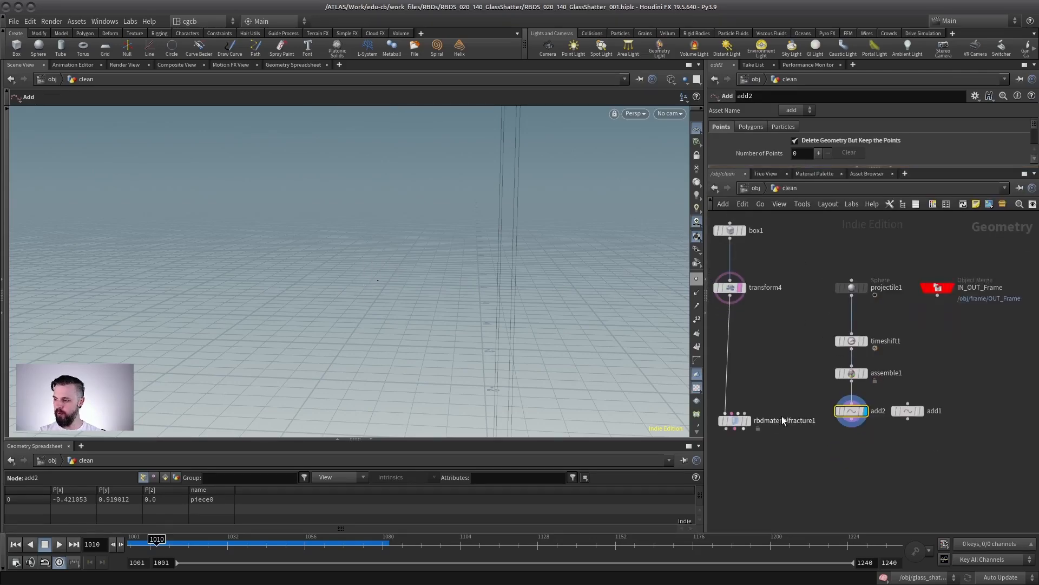
middle_drag(784, 422, 831, 381)
drag(787, 385, 784, 496)
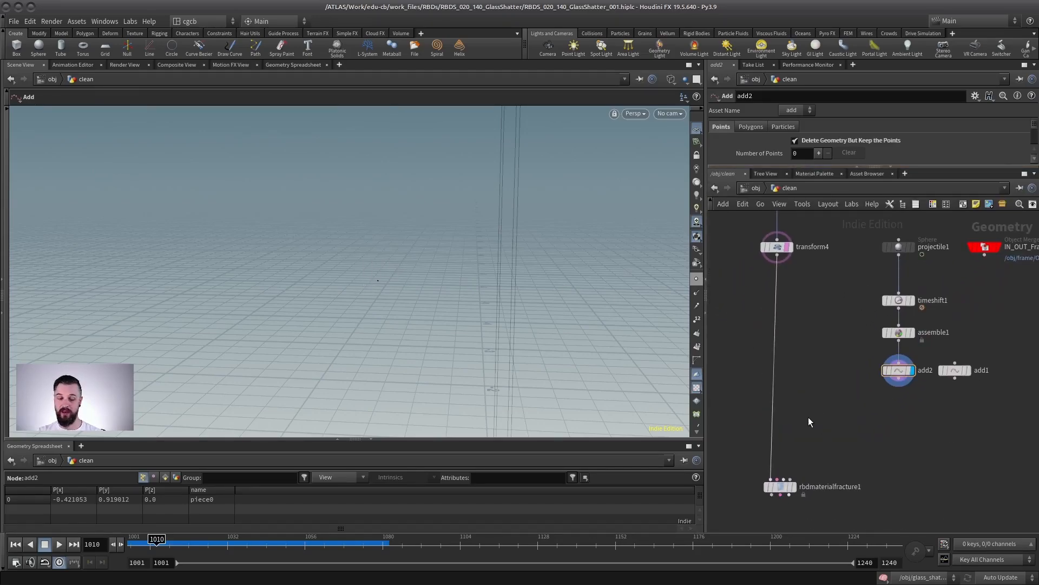
key(Tab)
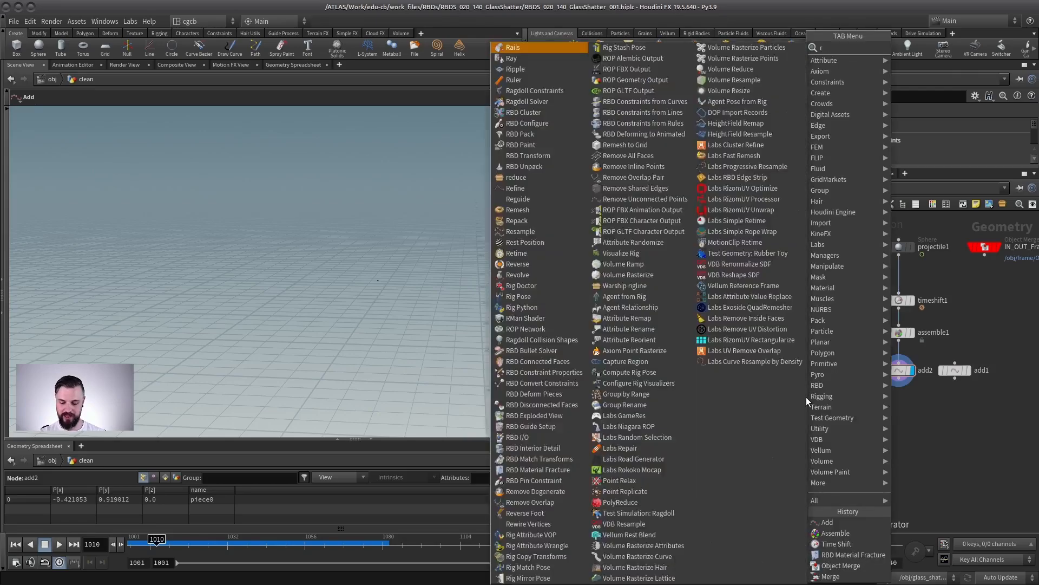
key(Return)
click(835, 431)
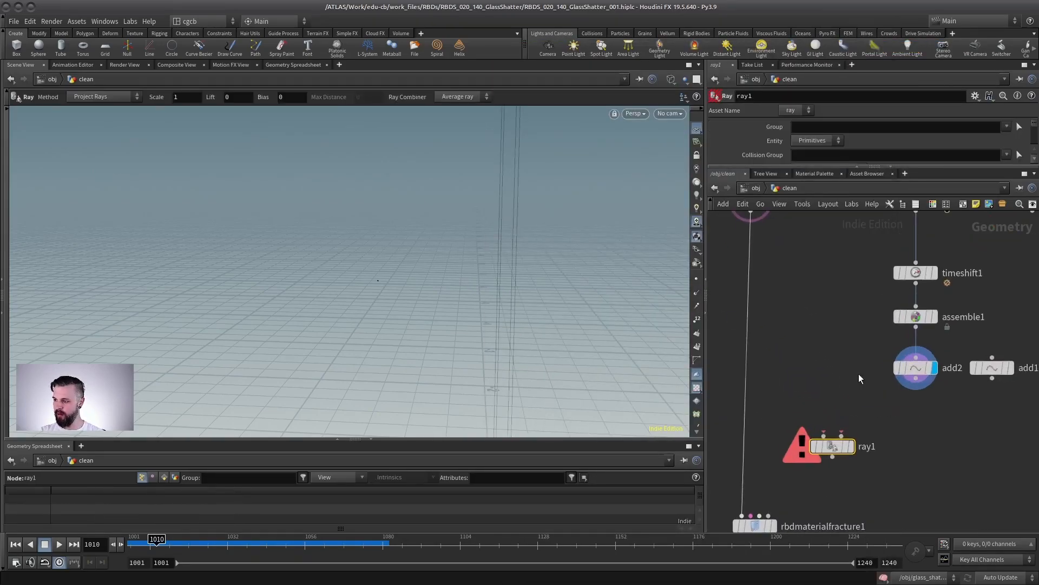
scroll(804, 453, up, 3)
drag(804, 455, 887, 417)
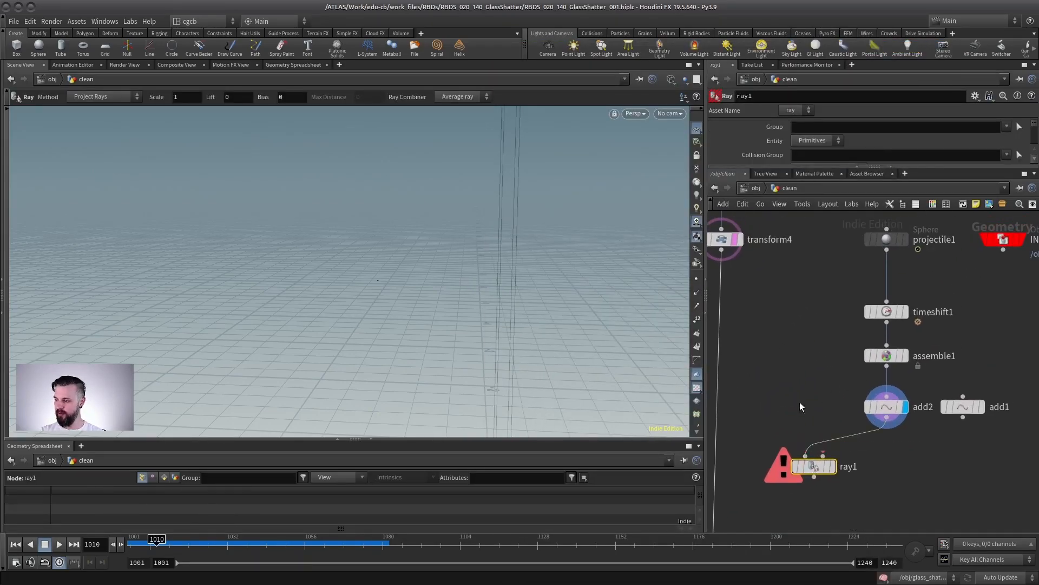
middle_drag(801, 401, 862, 380)
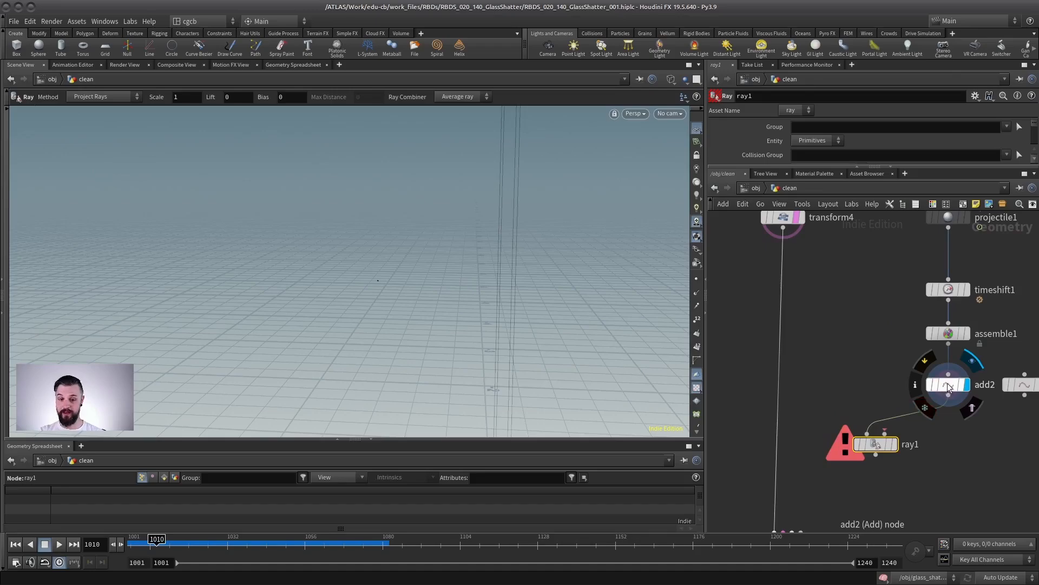
Wire the transformed glass pane into the second input of the Ray node and display the Ray.
click(885, 433)
click(784, 228)
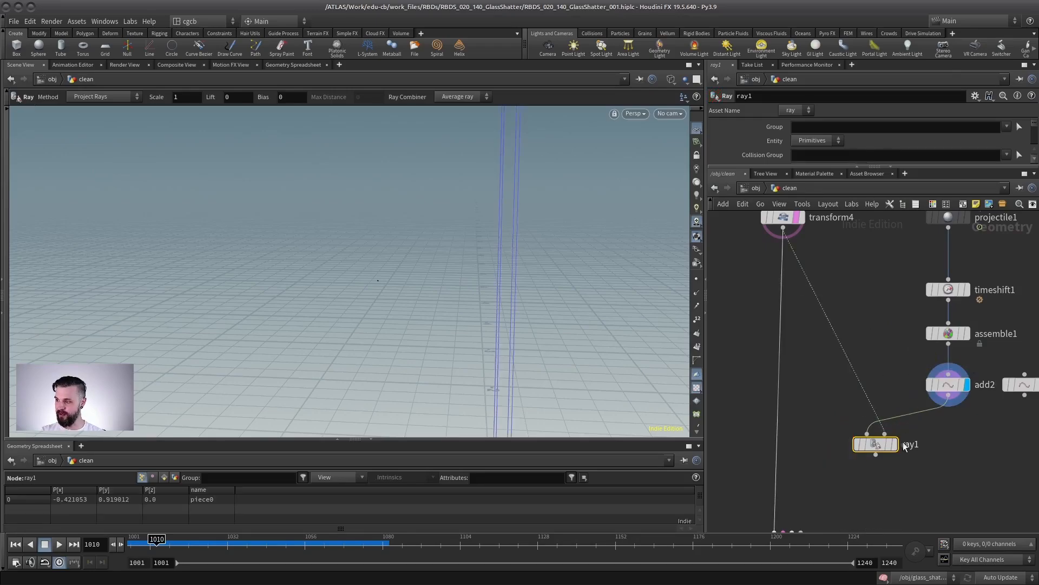
click(894, 445)
Set the Ray's Method to Minimum Distance so the projectile's centre point snaps onto the glass.
drag(750, 167, 750, 299)
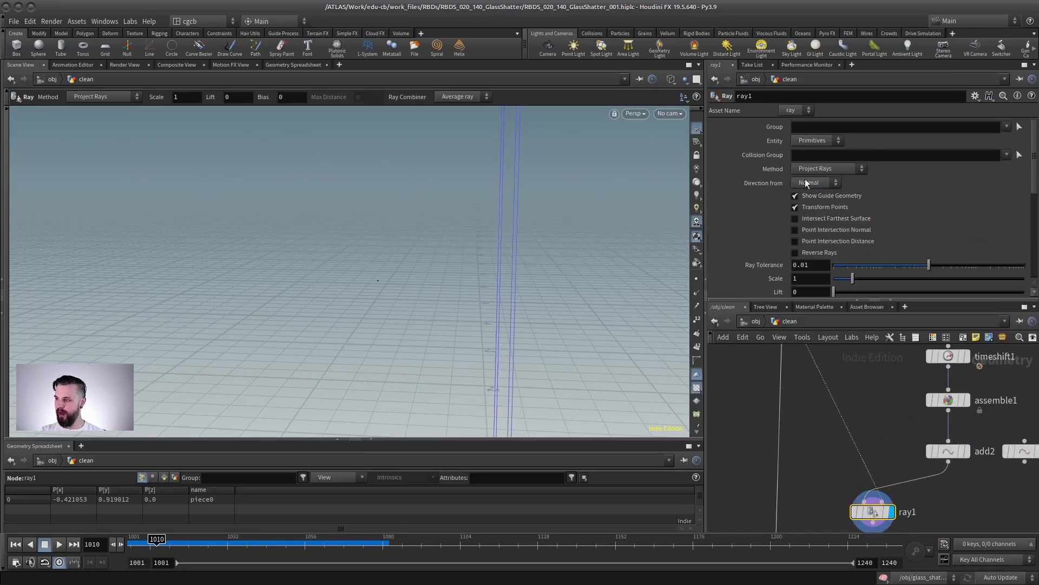
click(824, 168)
click(810, 184)
alt+drag(460, 264, 521, 226)
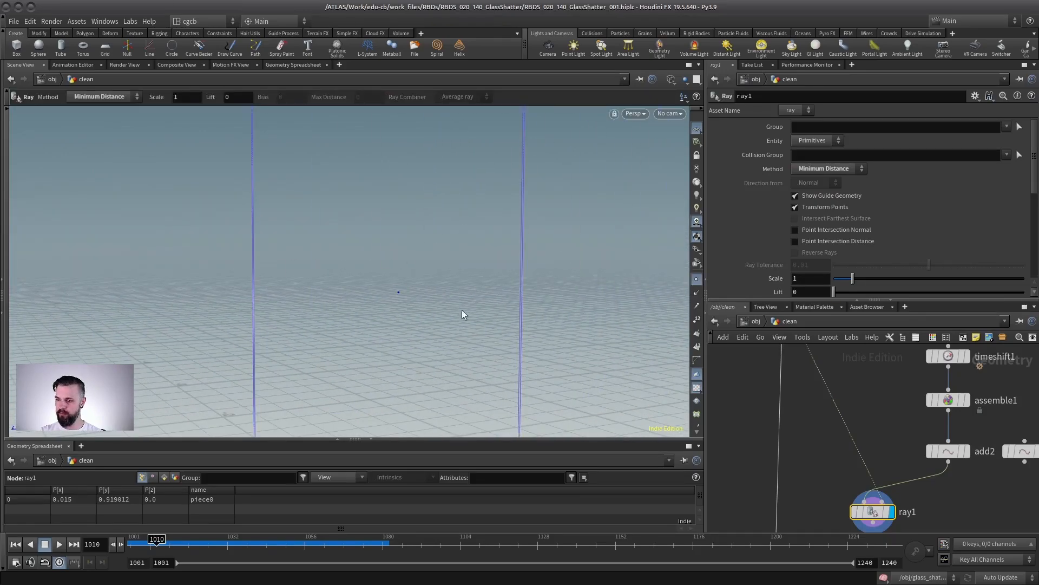
scroll(901, 448, down, 3)
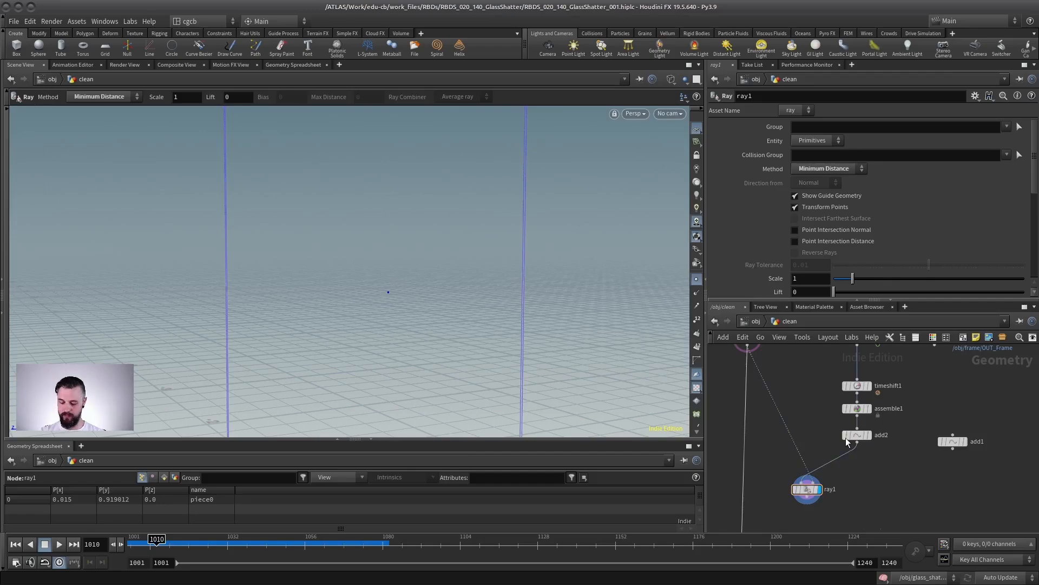
Add a Point Velocity node and place it beside the link between the second Add node and the Ray.
key(Tab)
text(poin)
key(Down)
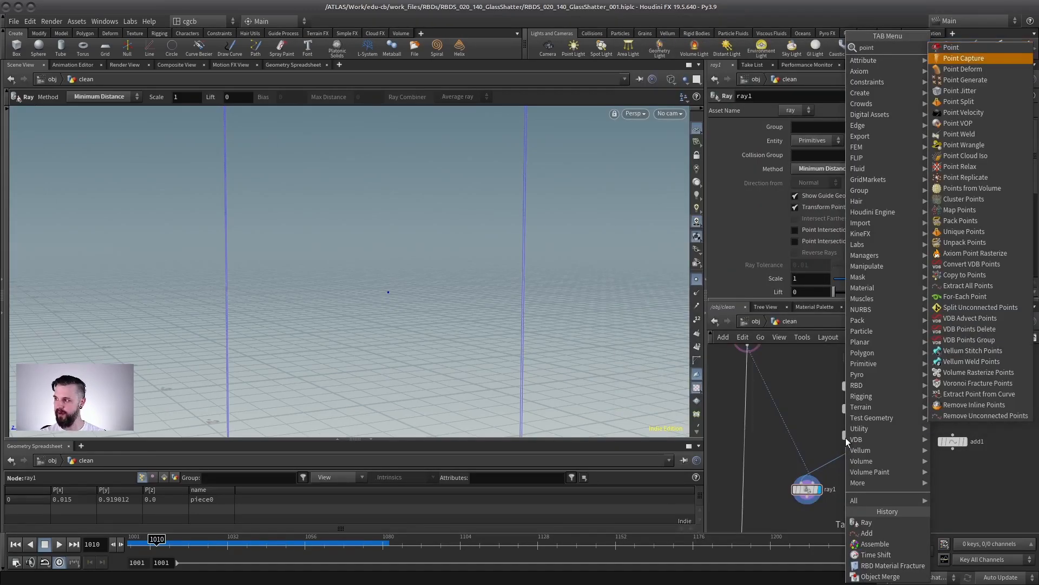
key(Return)
click(881, 468)
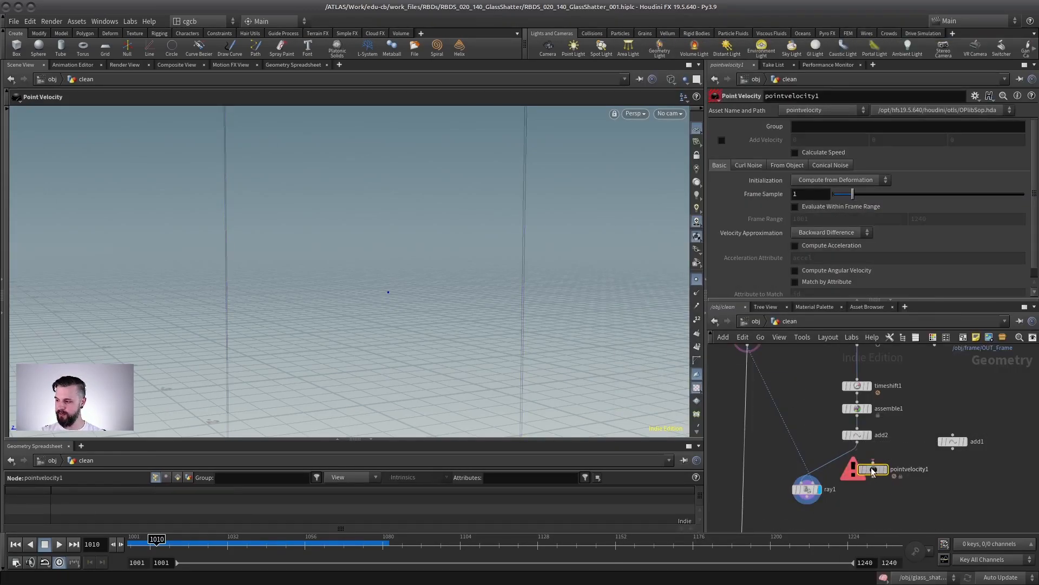
Set the Ray to Project Rays, taking its direction from the attribute v.
click(807, 489)
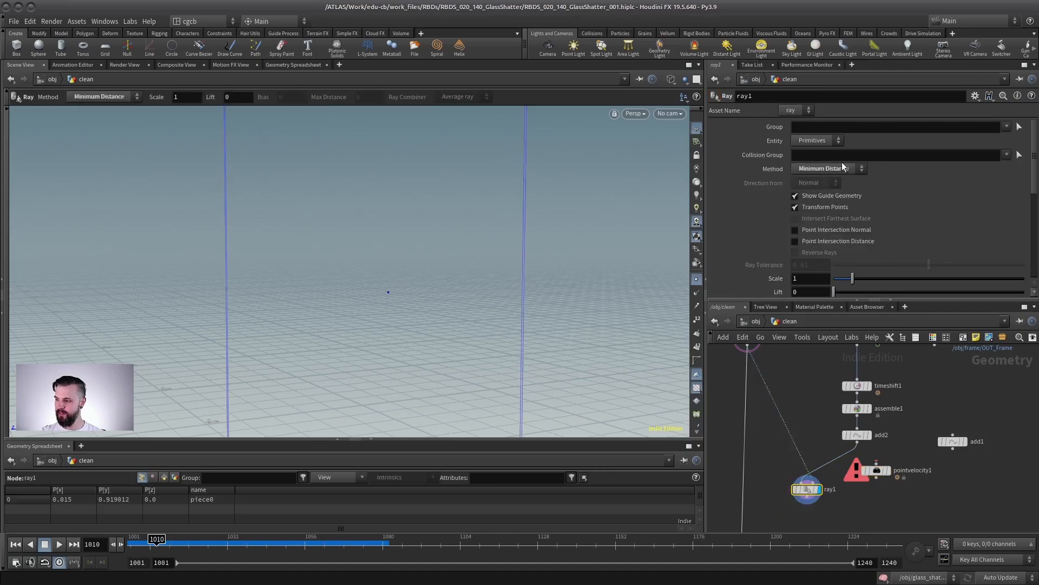
click(812, 191)
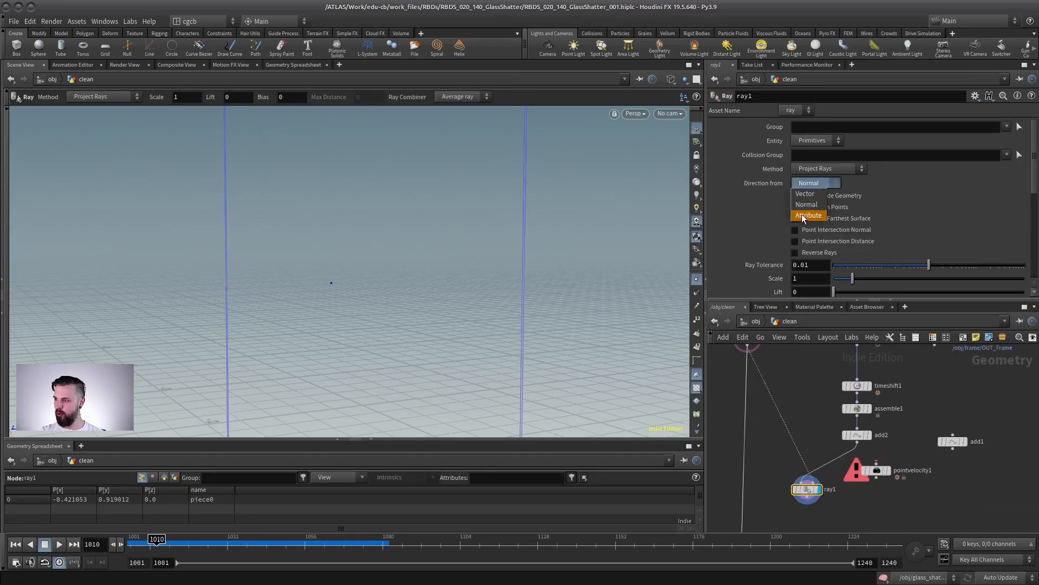
click(804, 215)
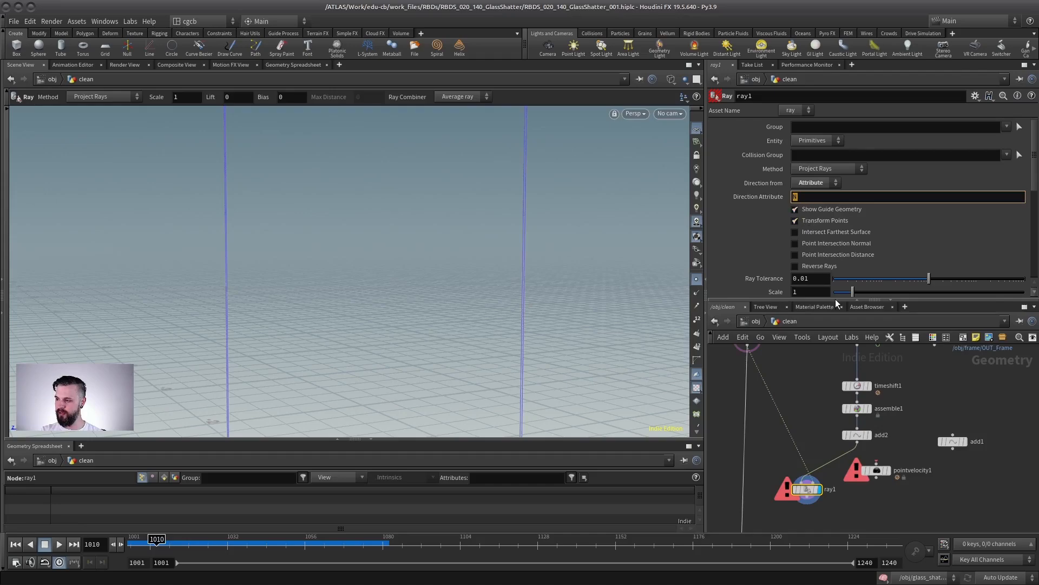
text(v)
key(Return)
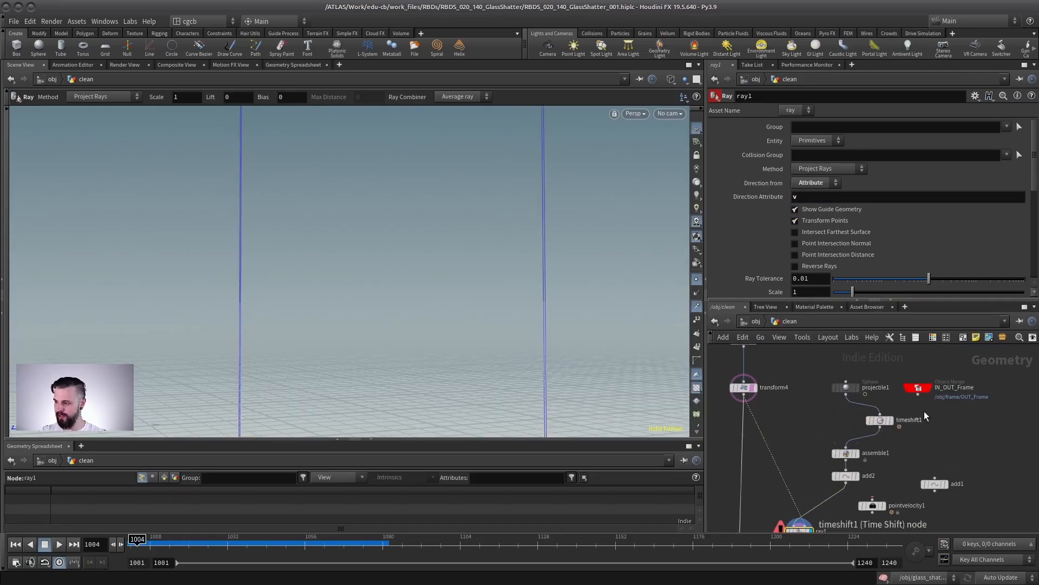
Select the Time Shift node and line it up beneath the projectile sphere in the network.
click(912, 420)
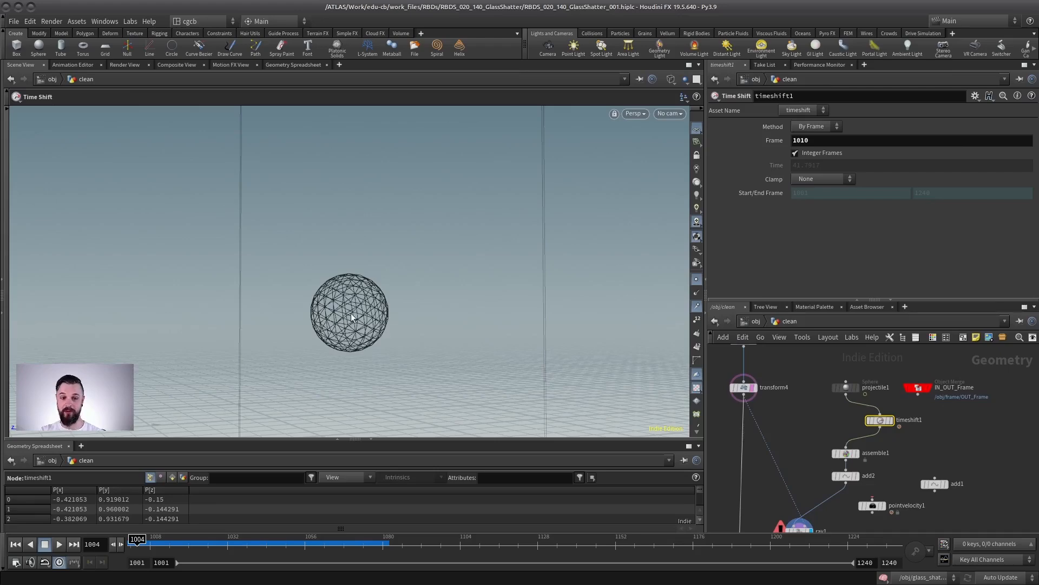
drag(876, 419, 842, 421)
scroll(879, 432, down, 1)
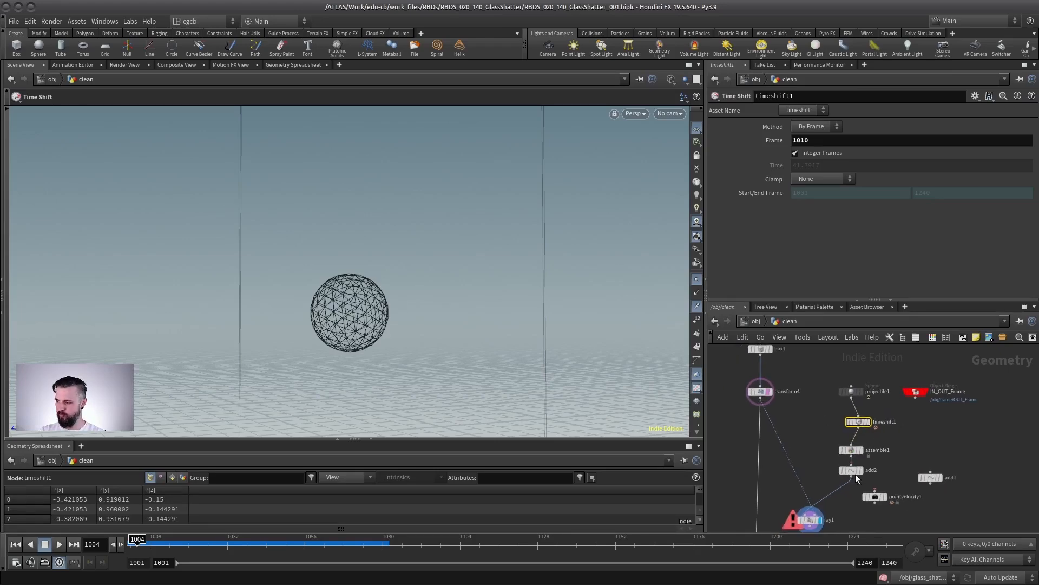
middle_drag(856, 473, 877, 446)
Delete the unconnected Point Velocity node and return the Ray's Method to Minimum Distance.
click(890, 470)
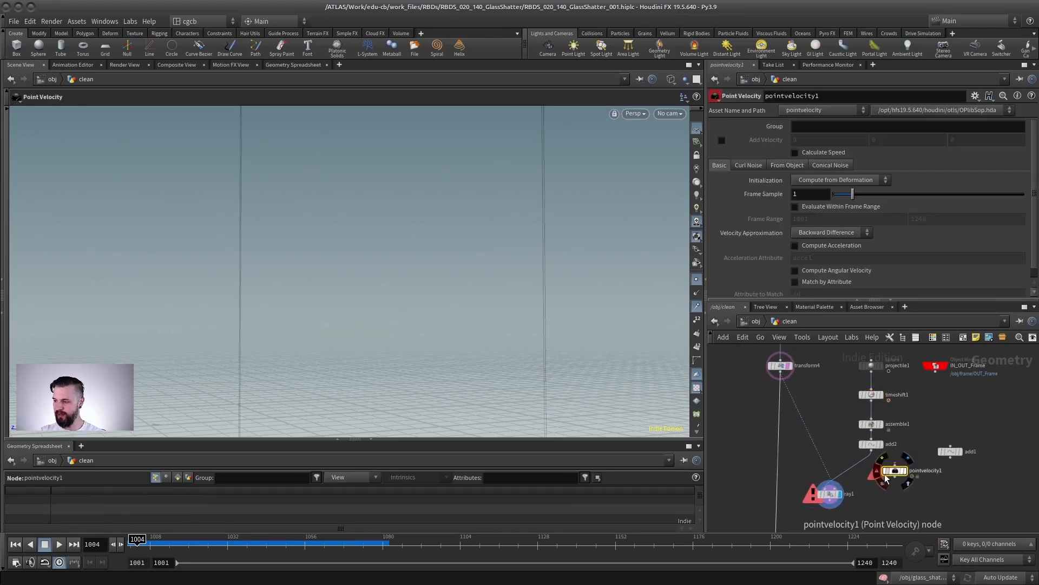
key(Delete)
click(834, 476)
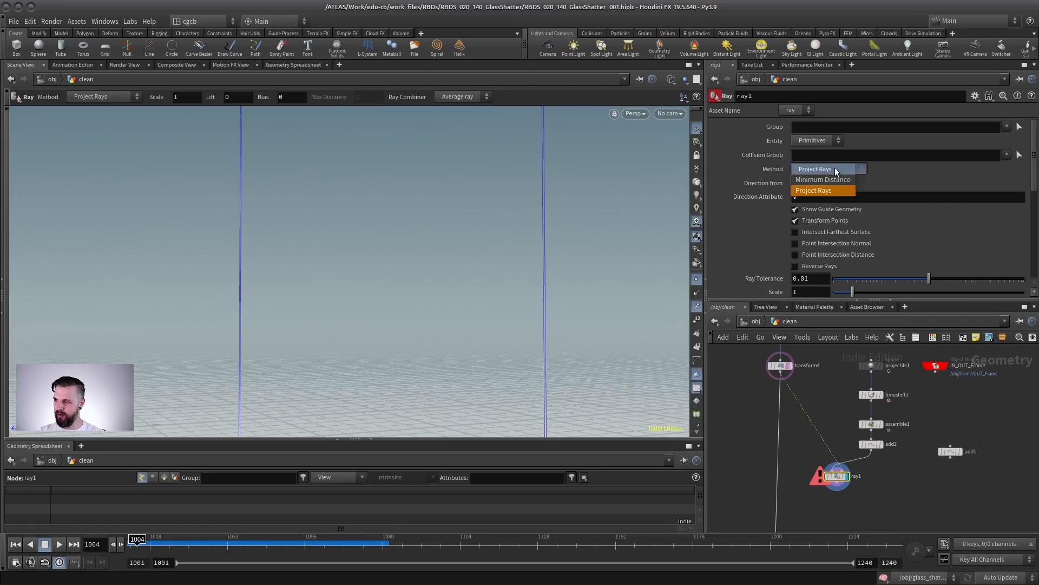
click(820, 180)
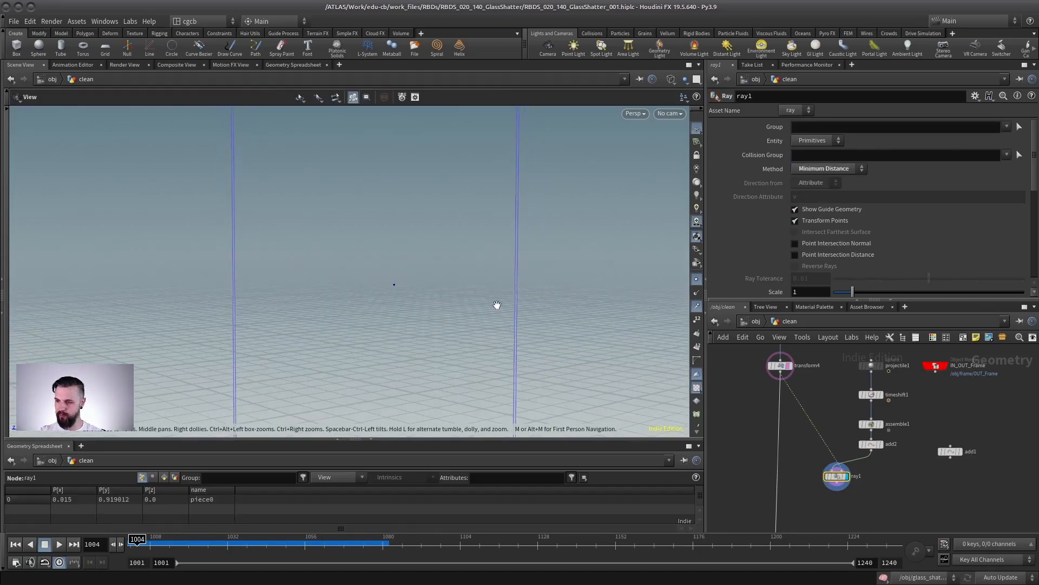
Template the projectile sphere in place of the glass transform and set the sphere's Center Y to 0.9.
click(880, 365)
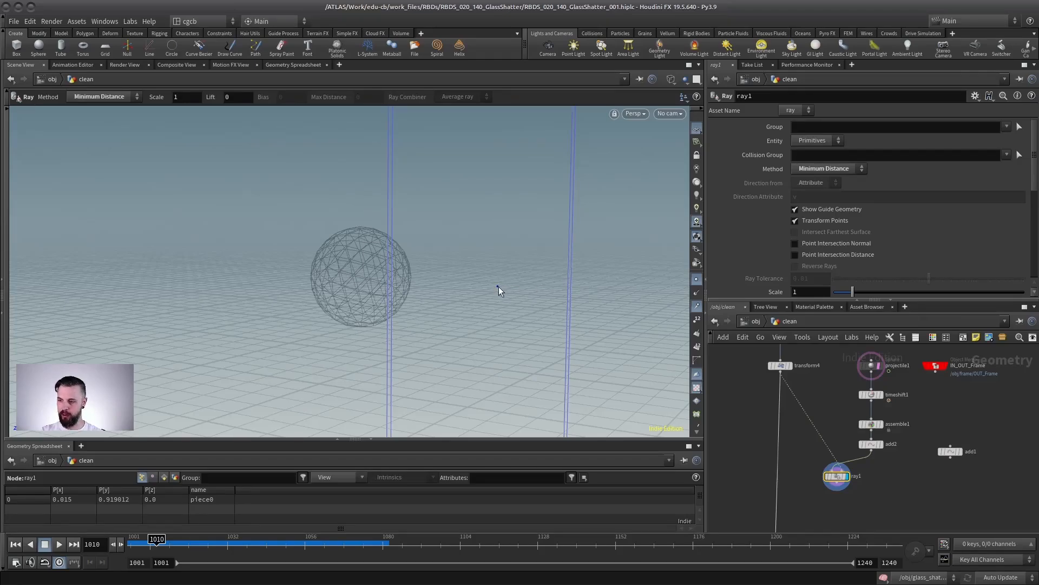
alt+right_drag(510, 278, 553, 285)
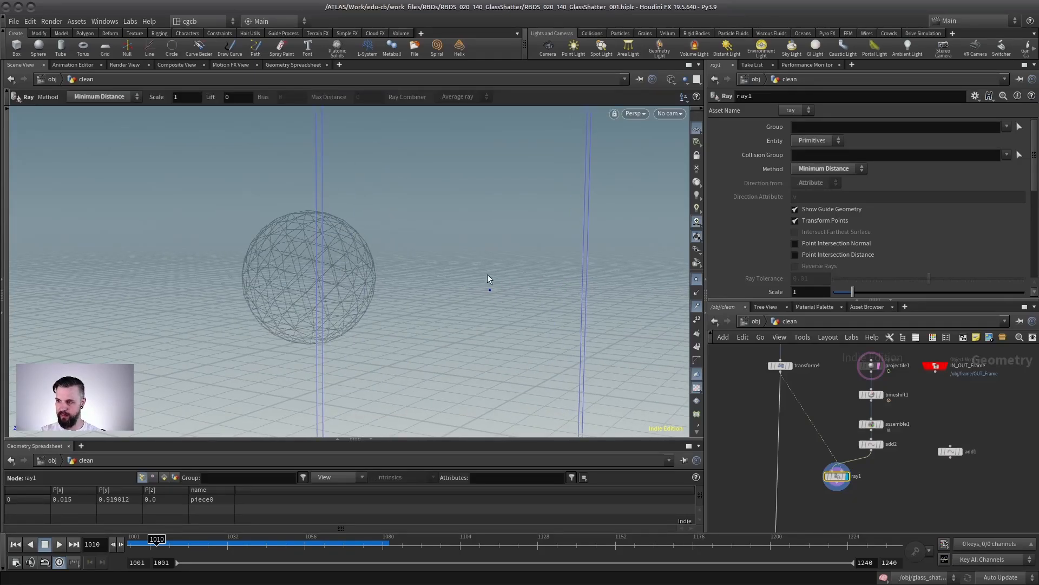
middle_drag(914, 369, 878, 398)
click(834, 395)
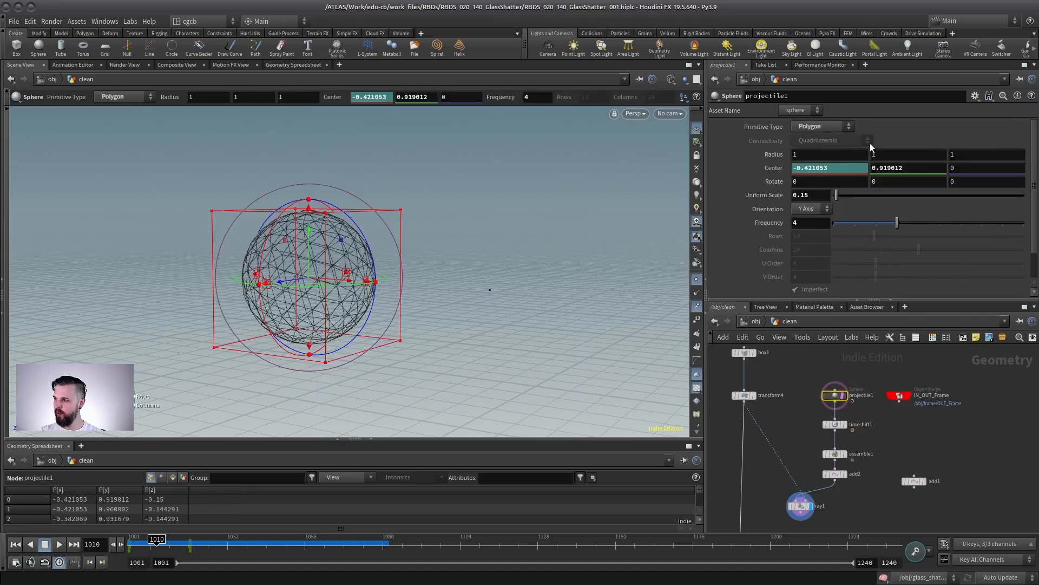
middle_click(968, 168)
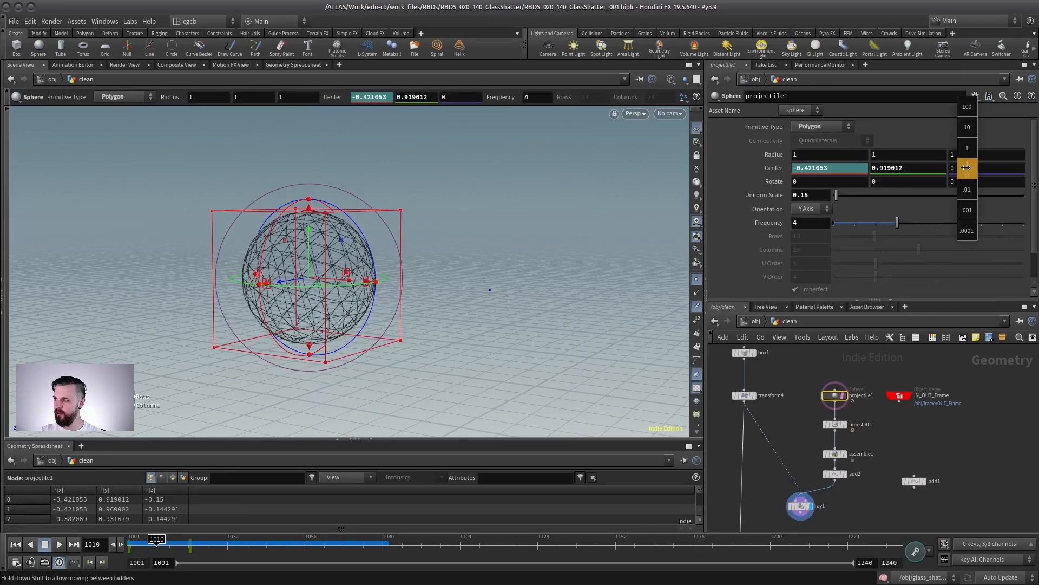
mouse_move(918, 168)
middle_down()
mouse_move(941, 165)
mouse_move(877, 169)
mouse_move(898, 170)
middle_up()
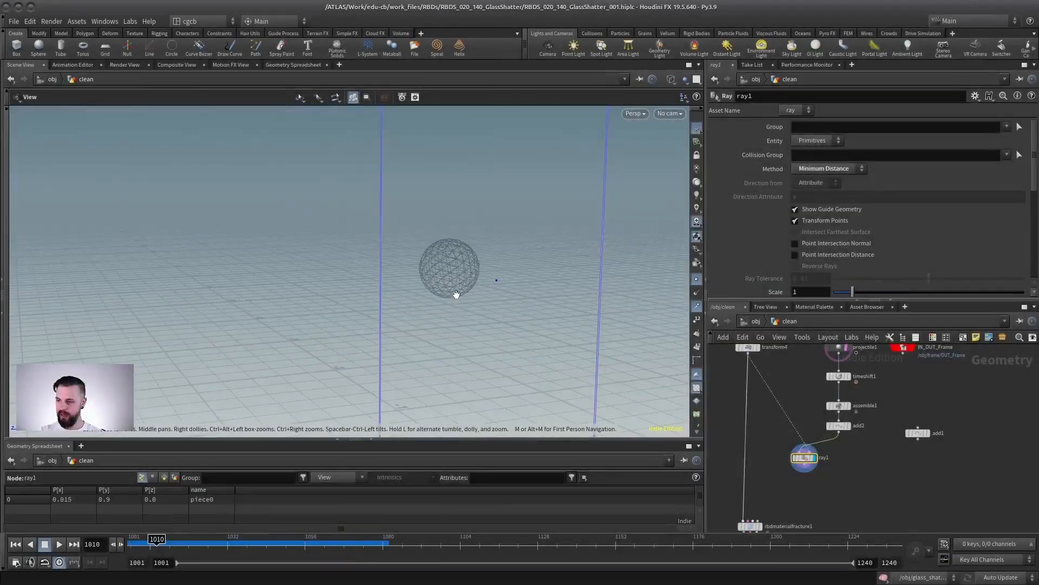
Wire the Ray's output into the fourth input of the RBD Material Fracture as its impact point.
middle_drag(792, 444, 771, 418)
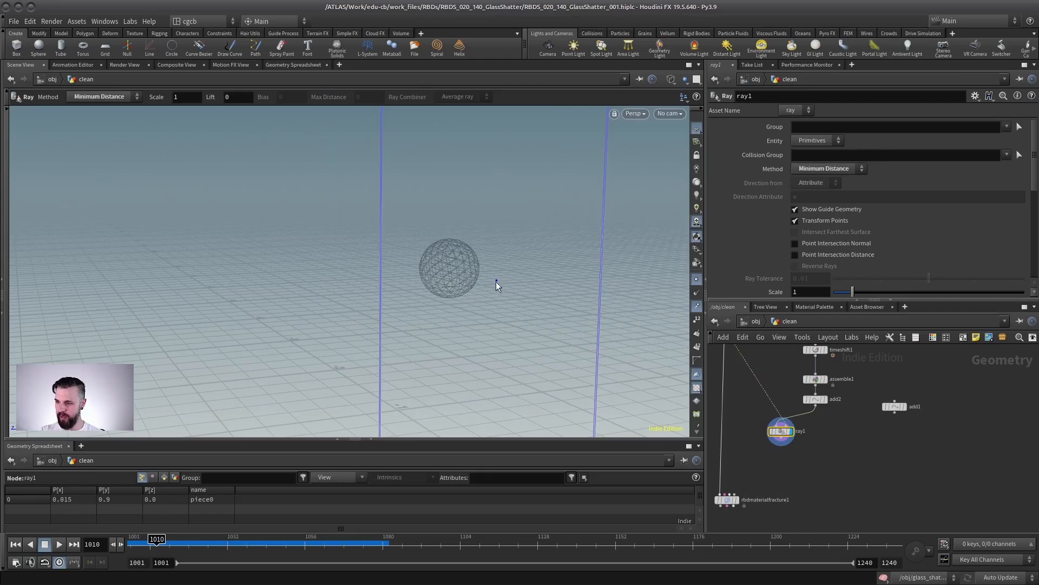
drag(741, 300, 741, 167)
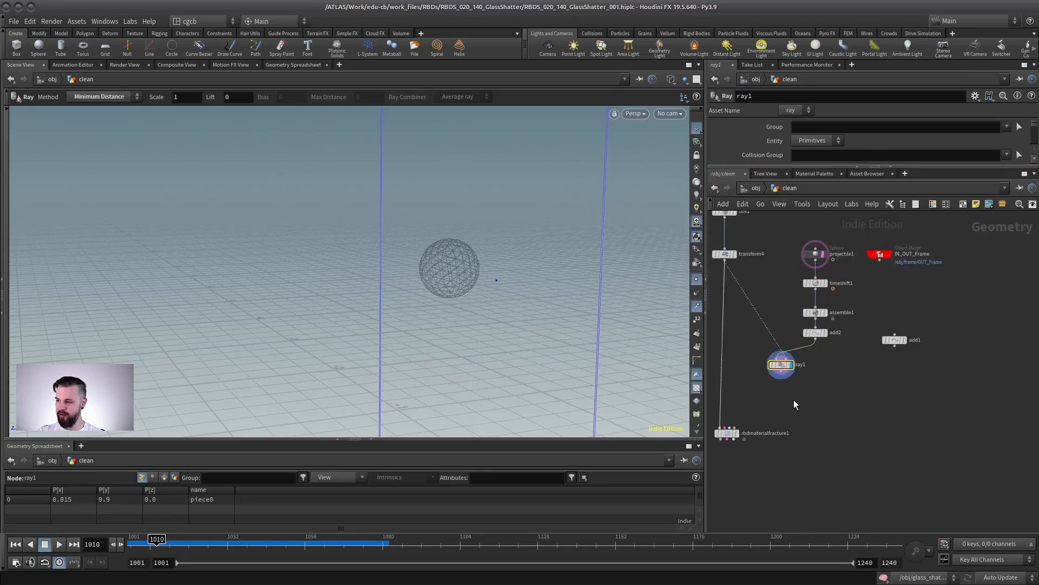
middle_drag(728, 398, 807, 389)
click(805, 434)
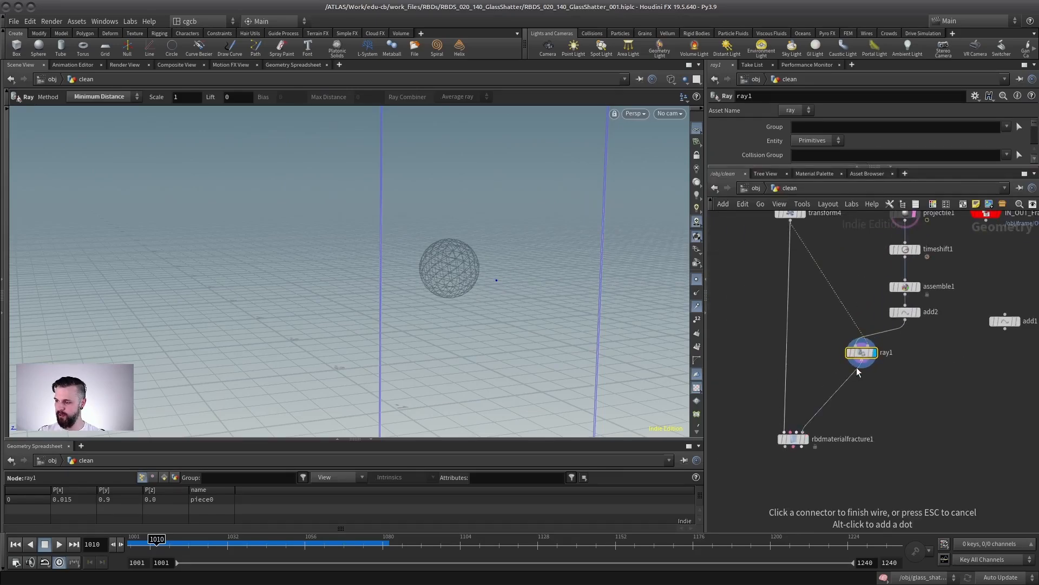
click(859, 373)
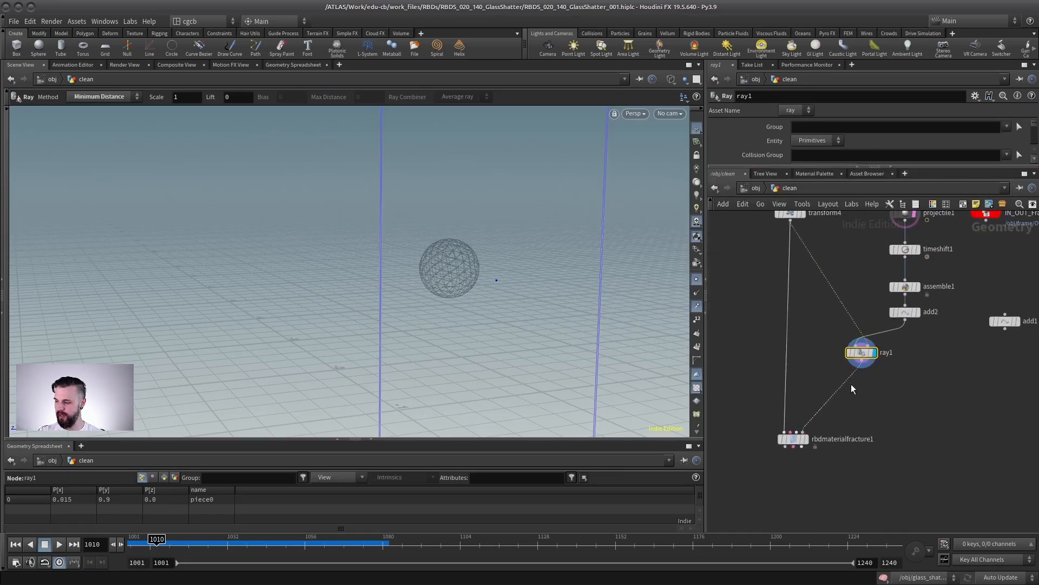
Display the RBD Material Fracture and hide the point markers in the viewport.
click(807, 439)
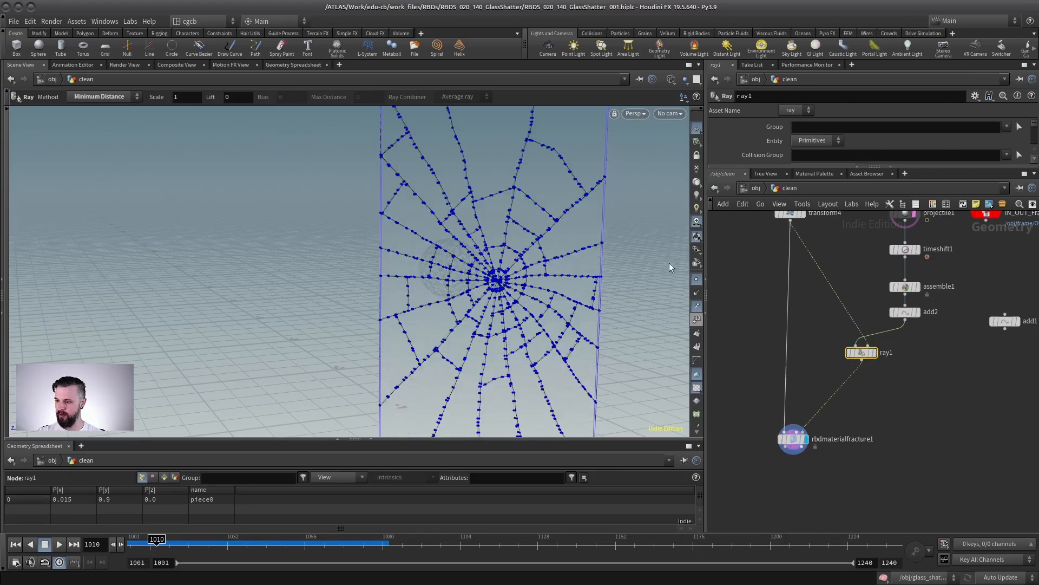
click(697, 280)
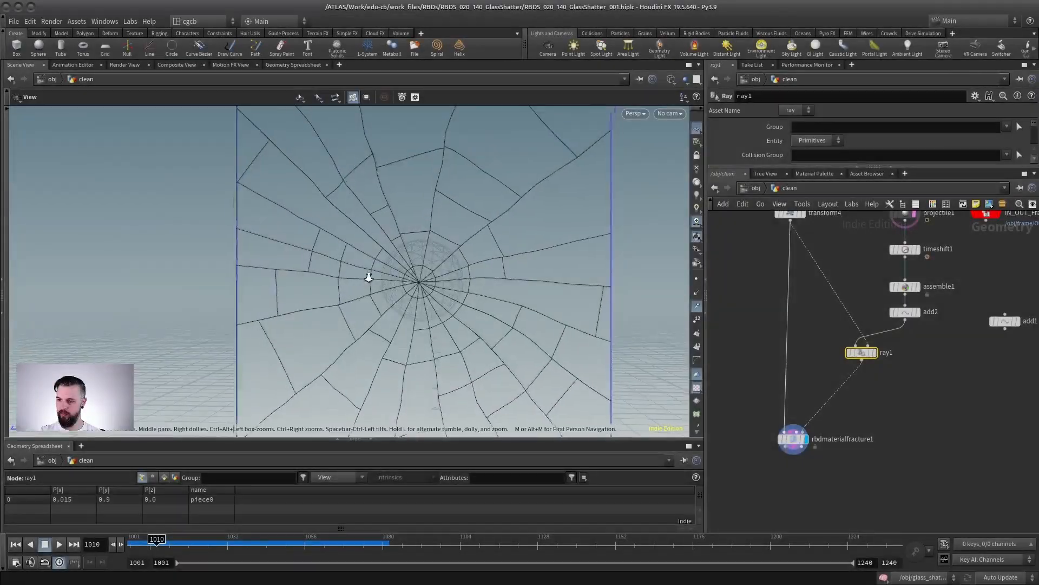
Try raising the projectile's Center Y to about 1.4 to test whether the crack origin follows it.
alt+drag(369, 276, 395, 295)
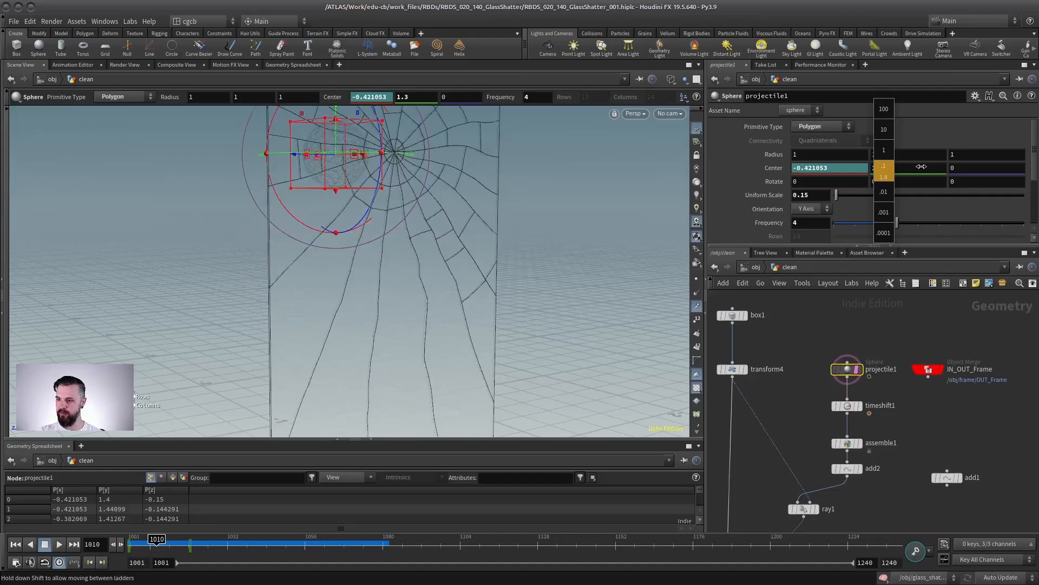
middle_drag(884, 169, 925, 177)
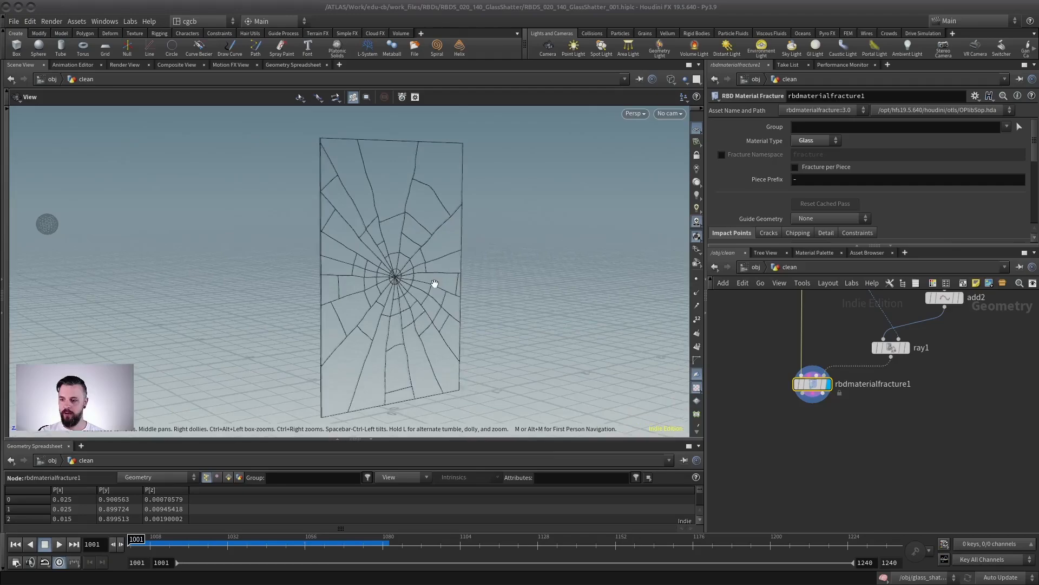
Set the glass fracture's Radial Crack Number to 32 and the concentric cracks' Minimum Width to 0.061.
drag(434, 283, 359, 259)
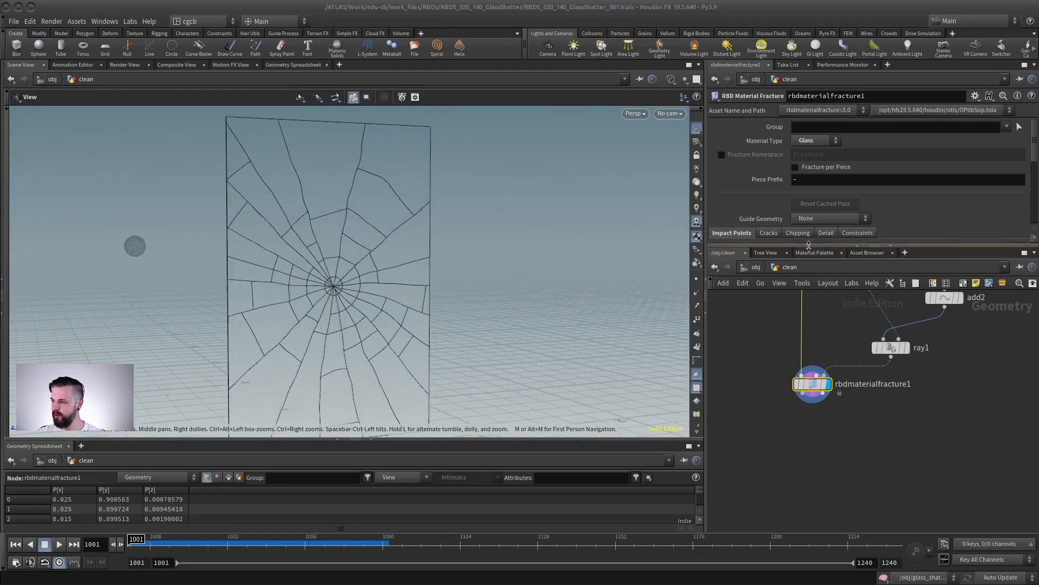
drag(809, 246, 809, 410)
click(769, 233)
drag(832, 264, 924, 263)
scroll(975, 275, down, 1)
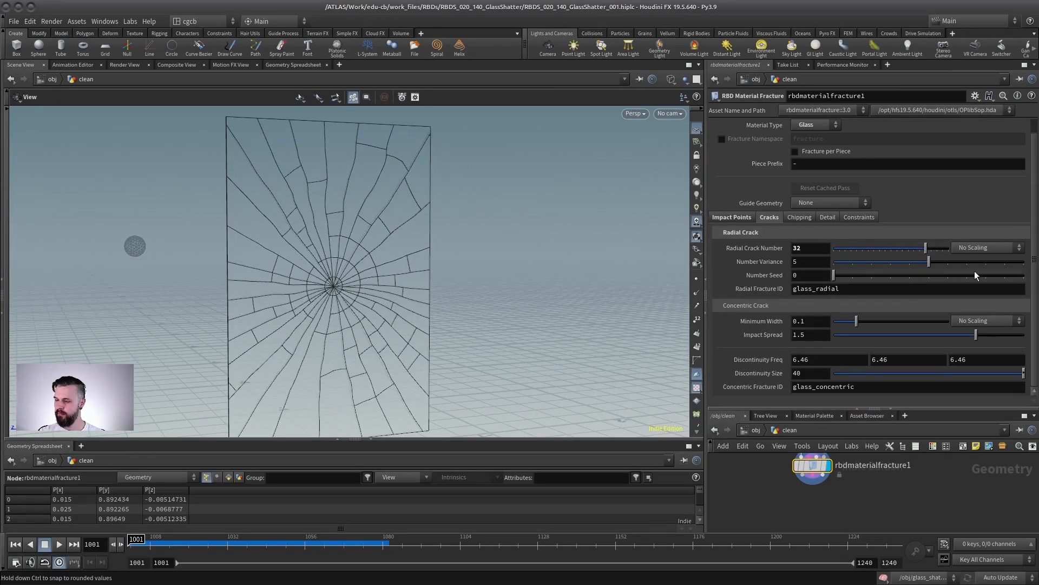
drag(857, 324, 847, 324)
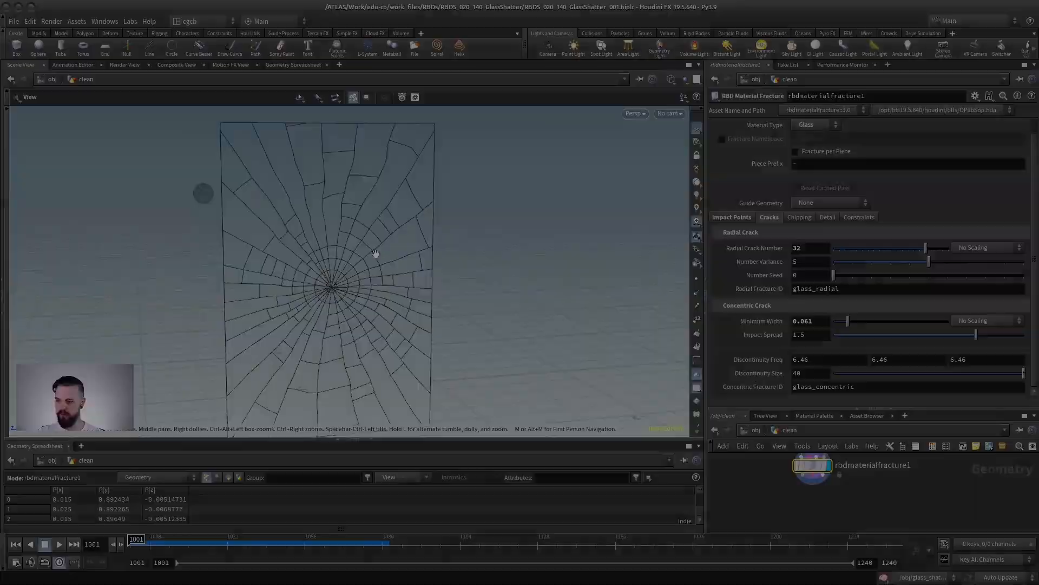
drag(371, 255, 375, 283)
Add an RBD Bullet Solver below the RBD Material Fracture, wire in the fracture's geometry and constraints, and display the solver.
drag(847, 409, 775, 169)
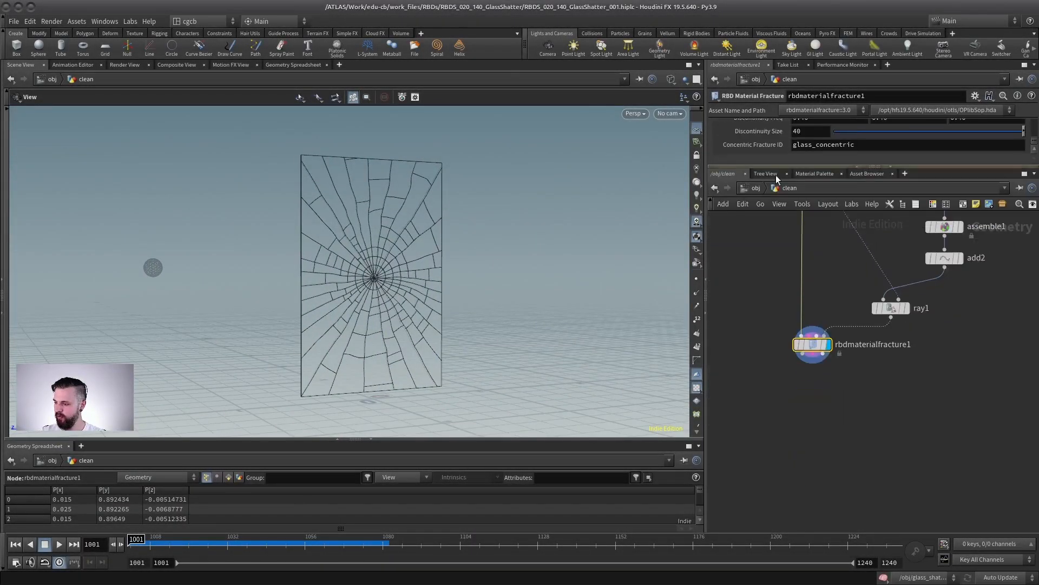
key(Tab)
text(rbd)
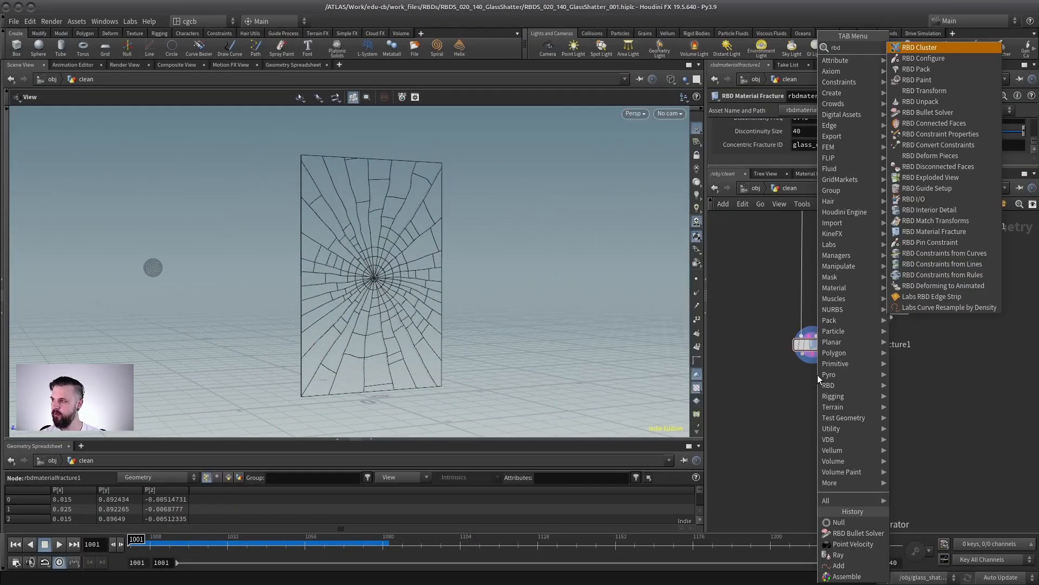
text( bu)
key(Return)
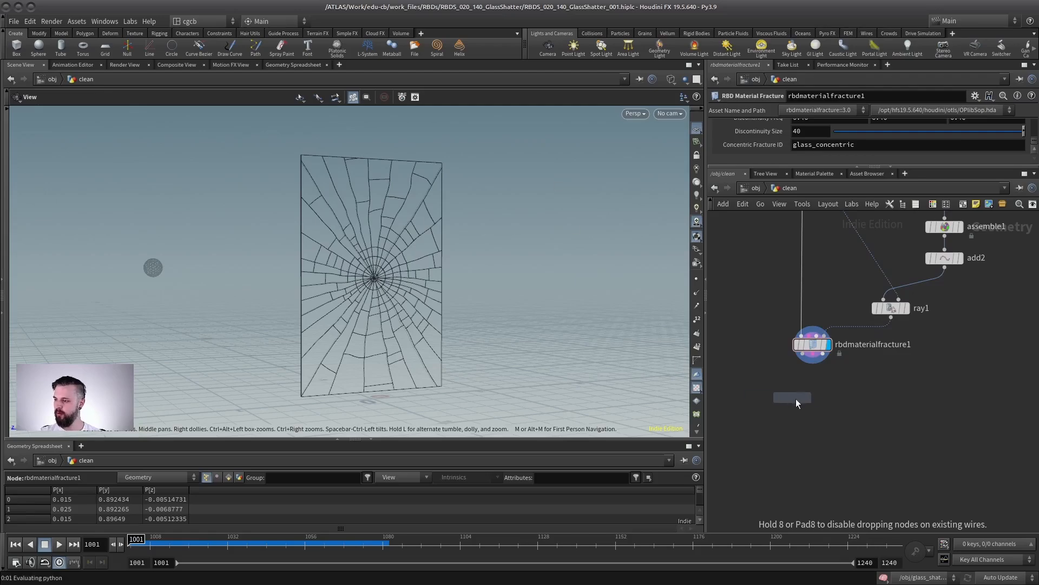
click(802, 403)
drag(807, 399, 814, 361)
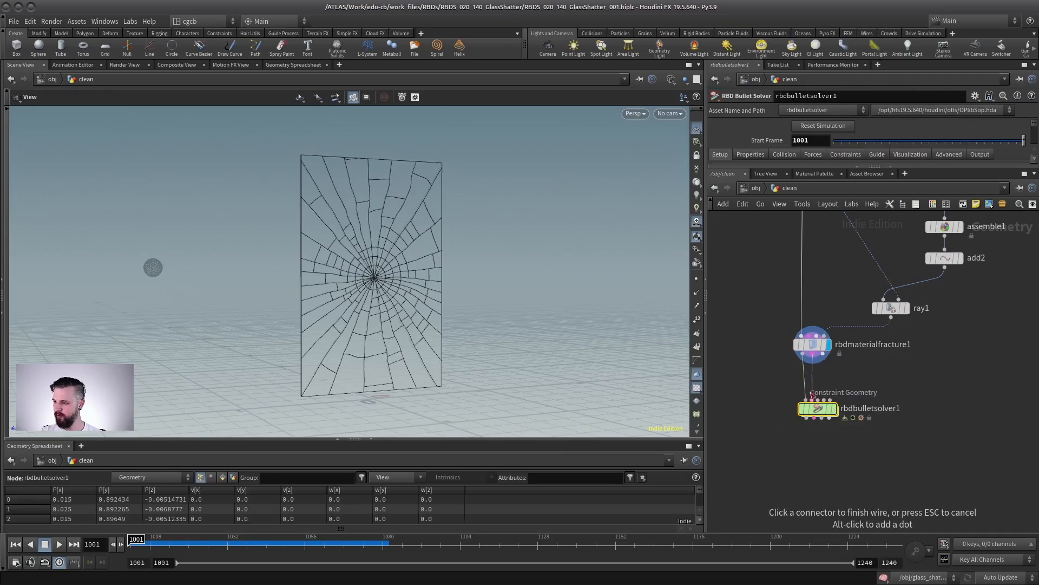
drag(834, 414, 829, 431)
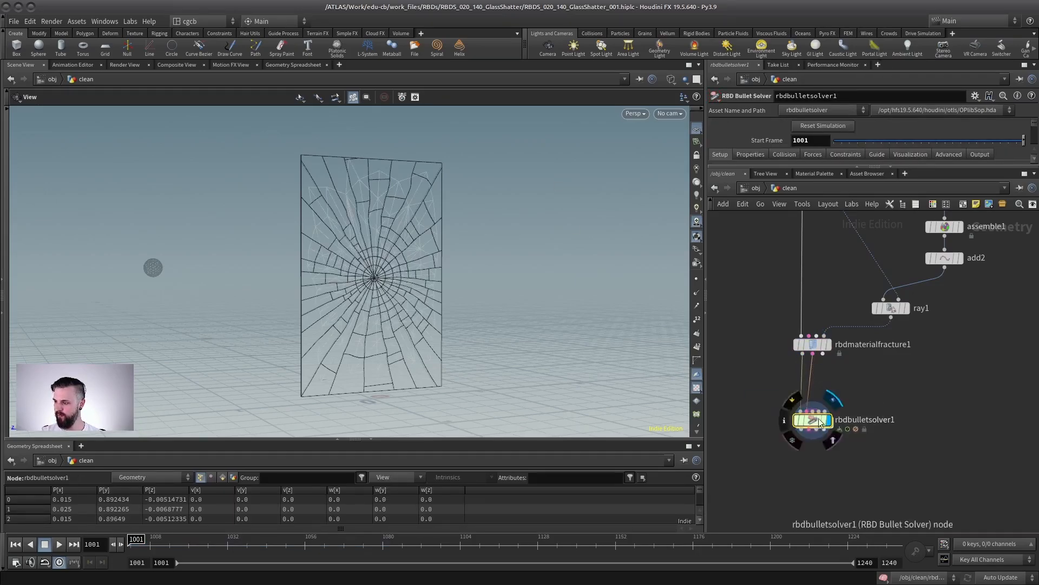
Shade the glass pane in the viewport, play the simulation briefly and return to the first frame.
drag(412, 350, 366, 313)
key(w)
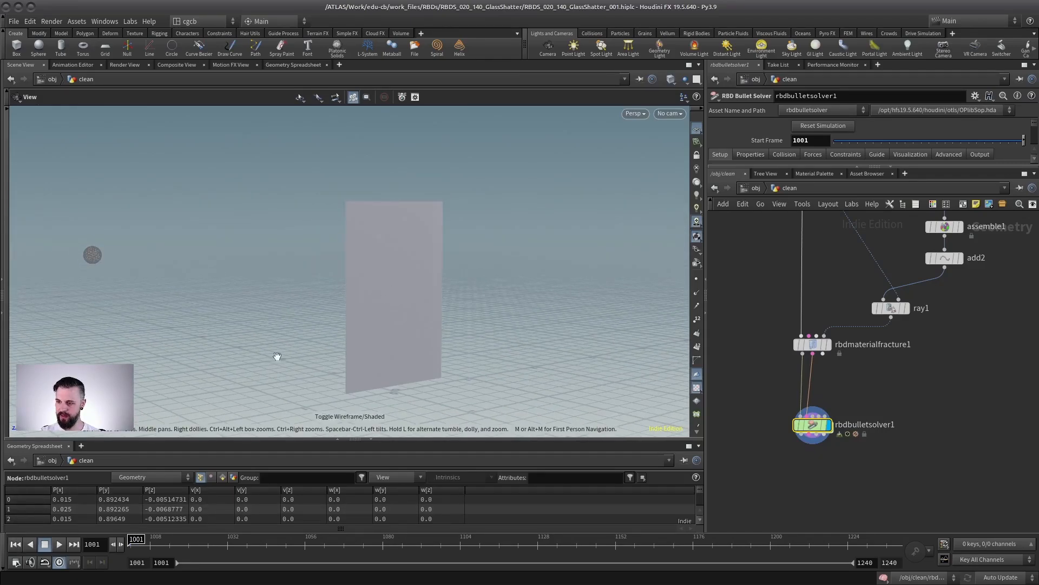
click(60, 545)
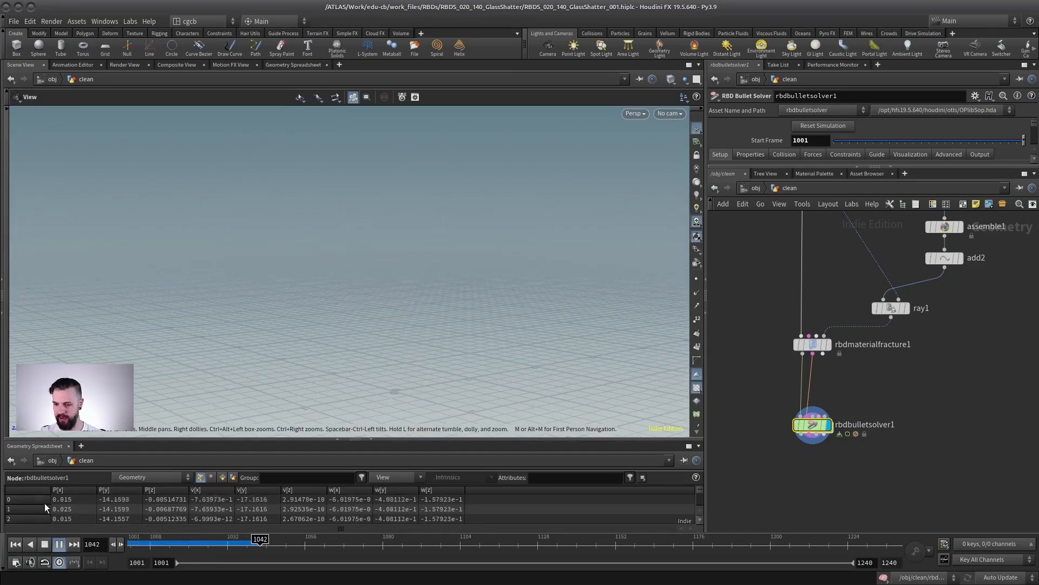
click(44, 544)
click(15, 544)
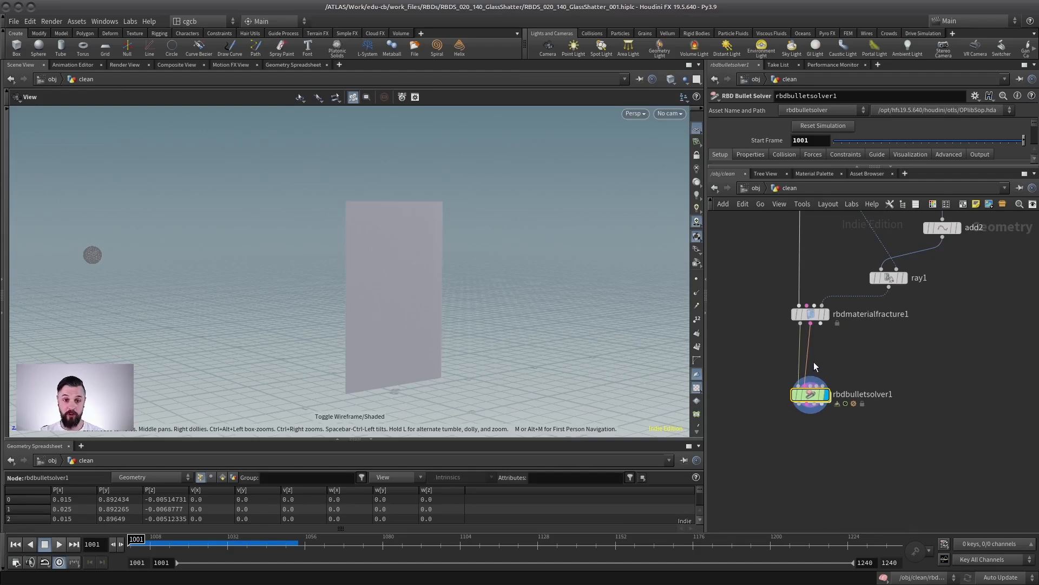
Set the RBD Bullet Solver's ground collision type to Ground Plane.
drag(812, 393, 812, 409)
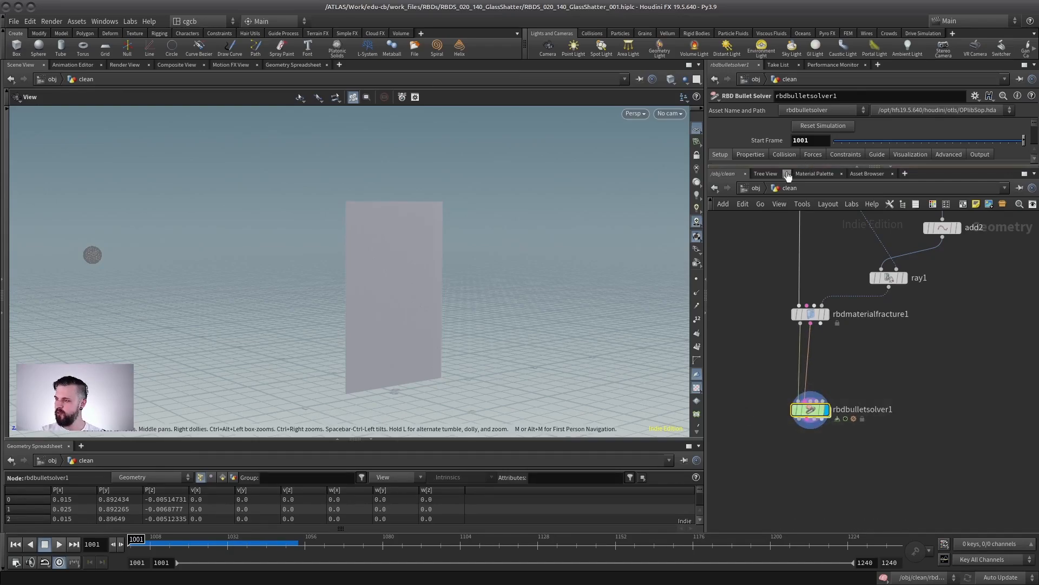
drag(772, 167, 761, 323)
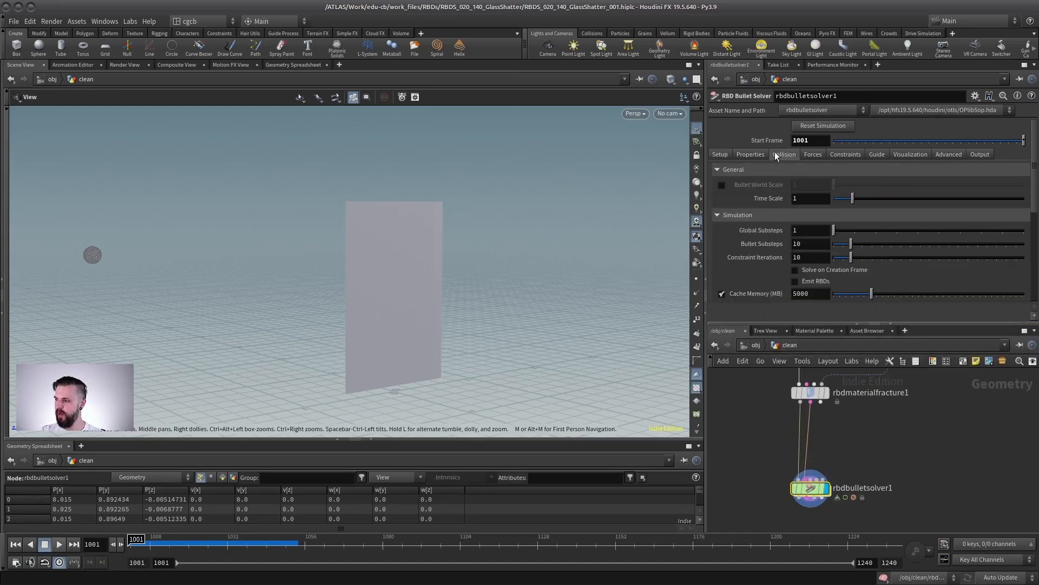
click(781, 153)
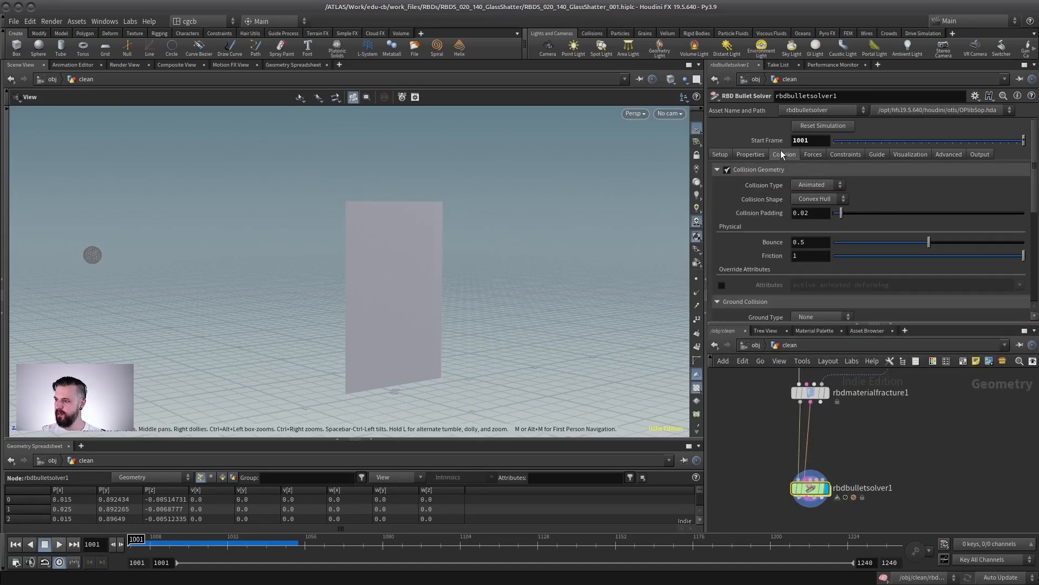
click(816, 338)
mouse_move(422, 325)
mouse_down()
mouse_move(357, 311)
mouse_move(422, 319)
mouse_up()
Play the simulation, examine from the side how the pane behaves on the ground plane, and return to frame 1001.
click(59, 544)
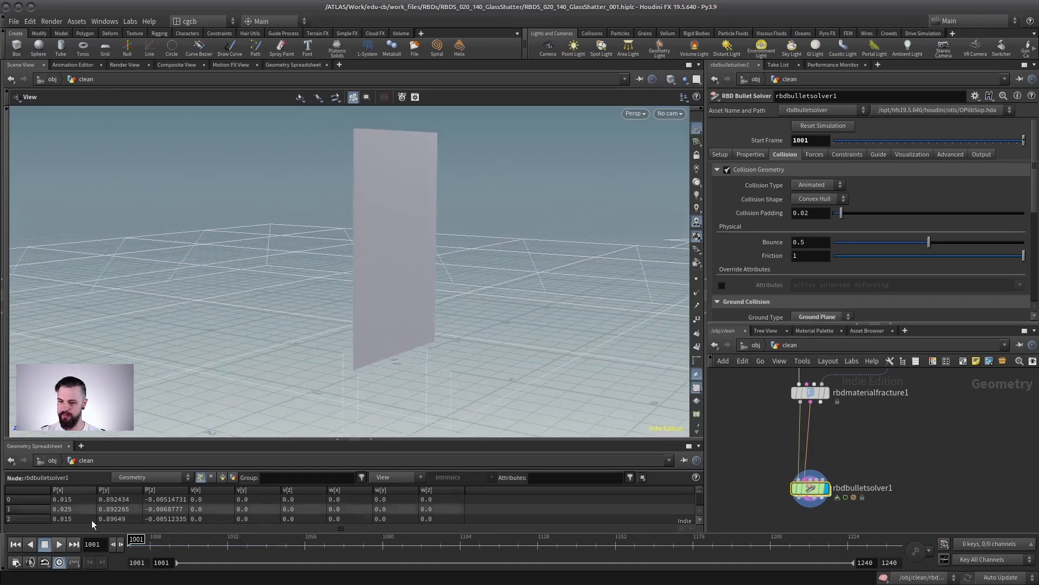
drag(350, 304, 385, 200)
right_drag(385, 200, 385, 325)
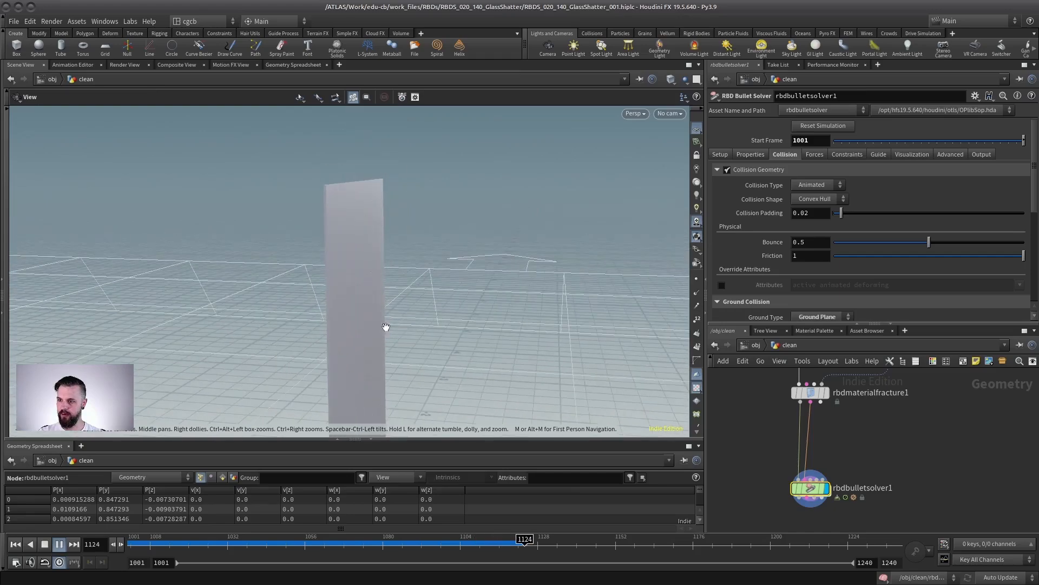
drag(385, 325, 358, 248)
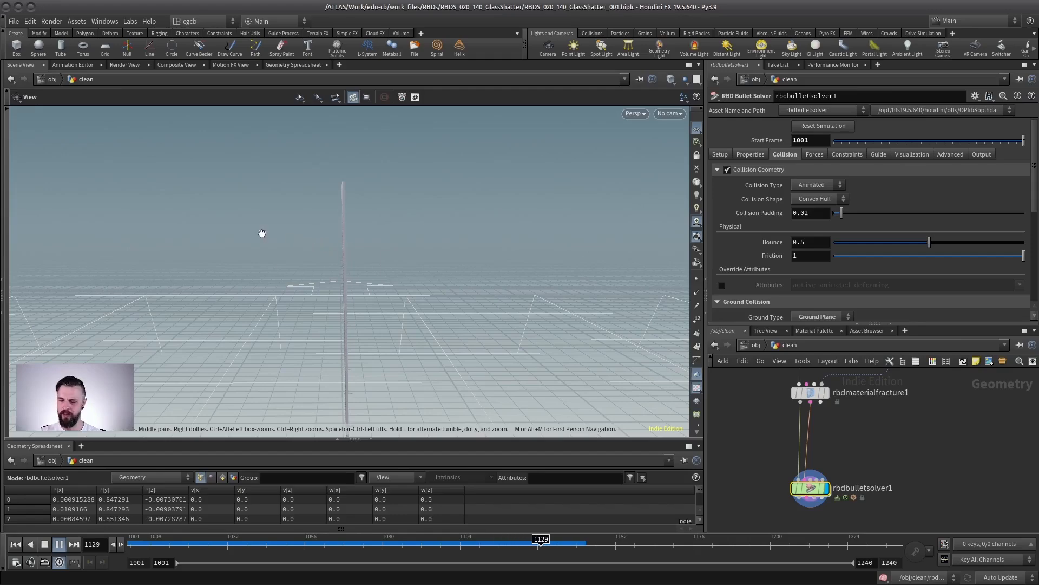
click(44, 545)
drag(403, 201, 345, 195)
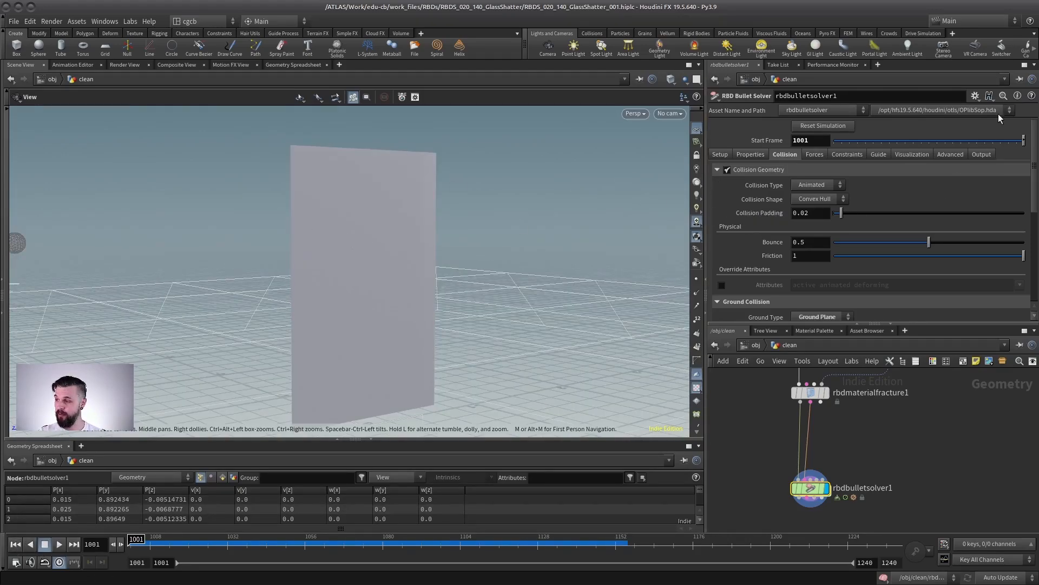
Set the Bullet Solver's Sleeping Time to 0 in its advanced settings.
click(980, 155)
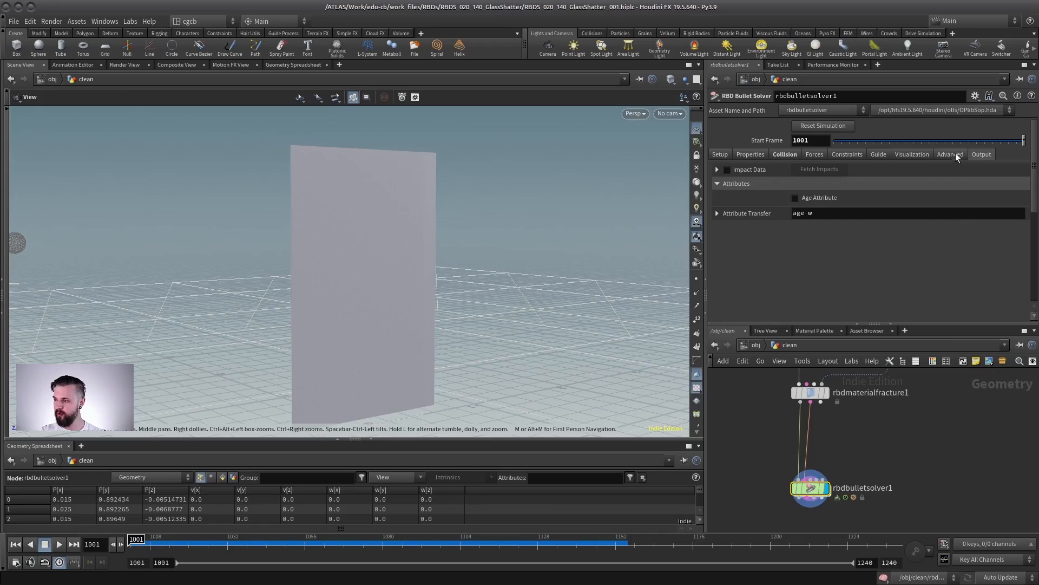
click(956, 155)
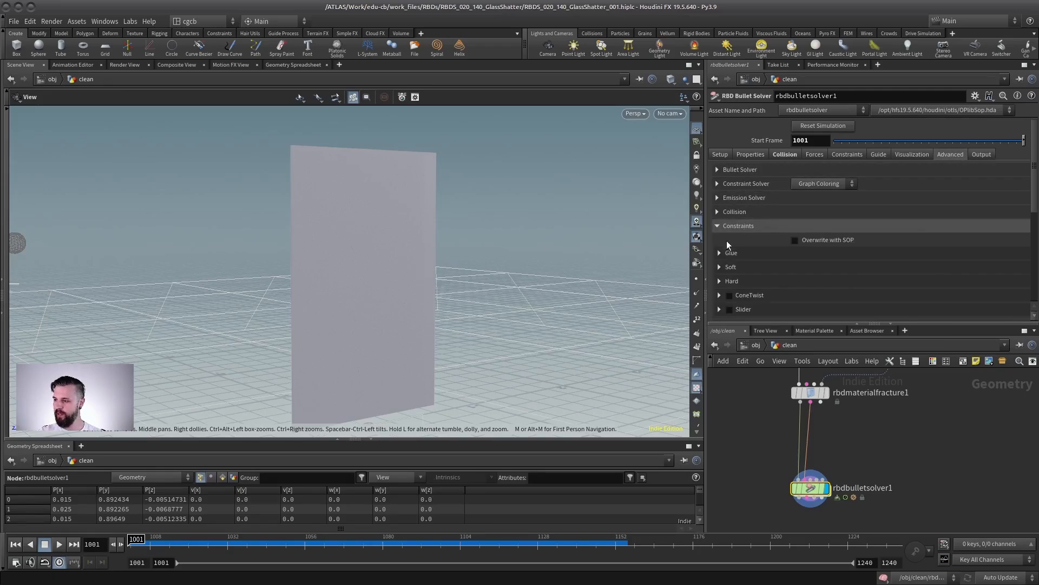
click(739, 170)
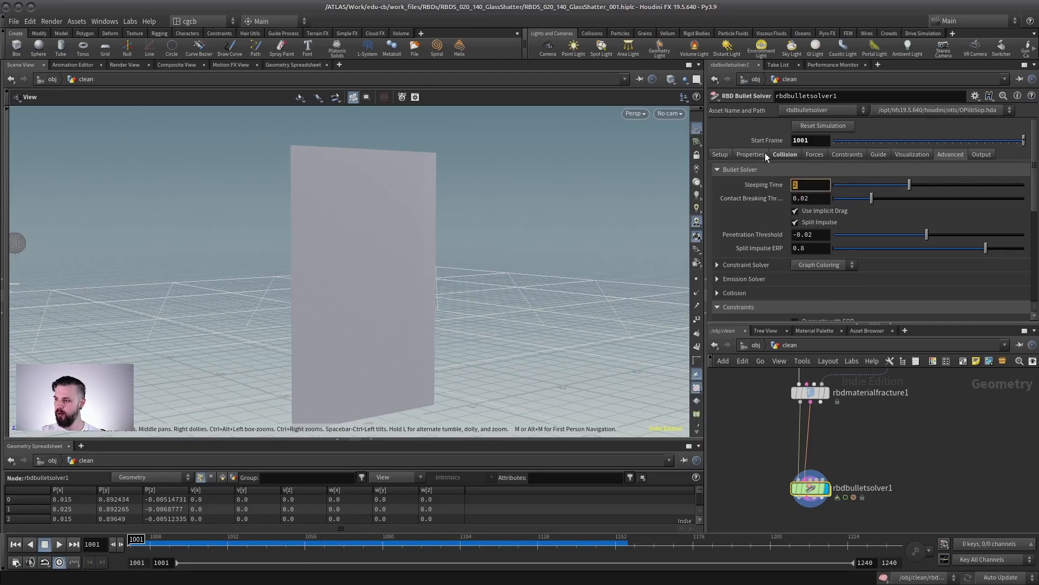
click(750, 155)
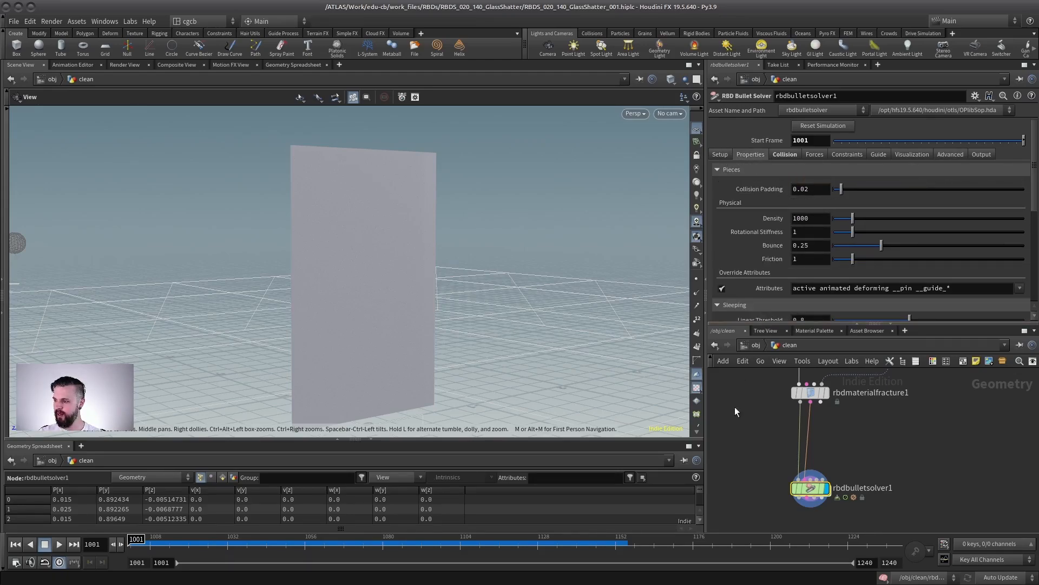
drag(747, 323, 737, 422)
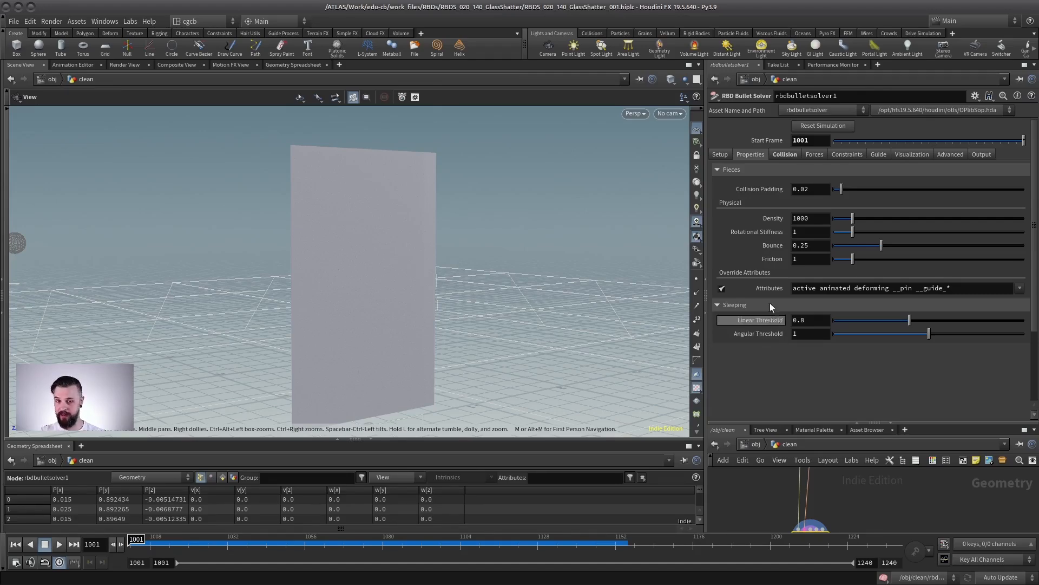
click(912, 155)
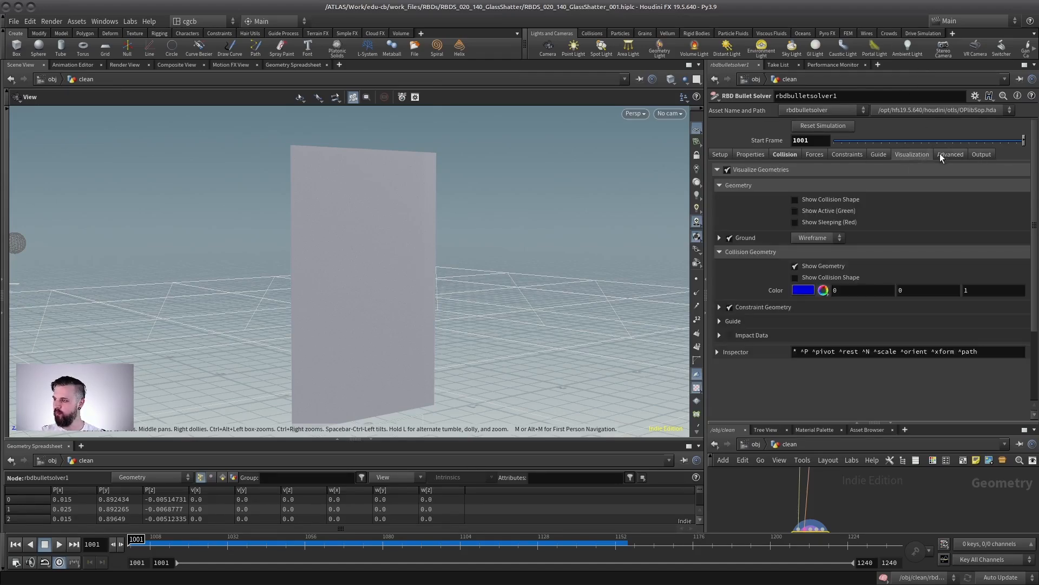
click(947, 154)
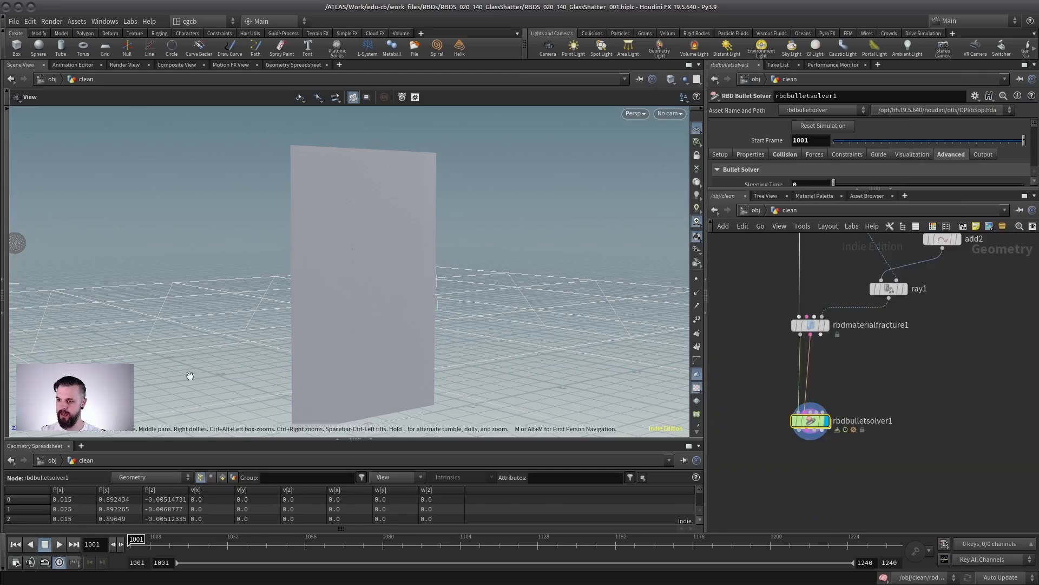
Replay the simulation and examine the pane's fall and its pieces on the ground in shaded and wireframe display.
click(59, 544)
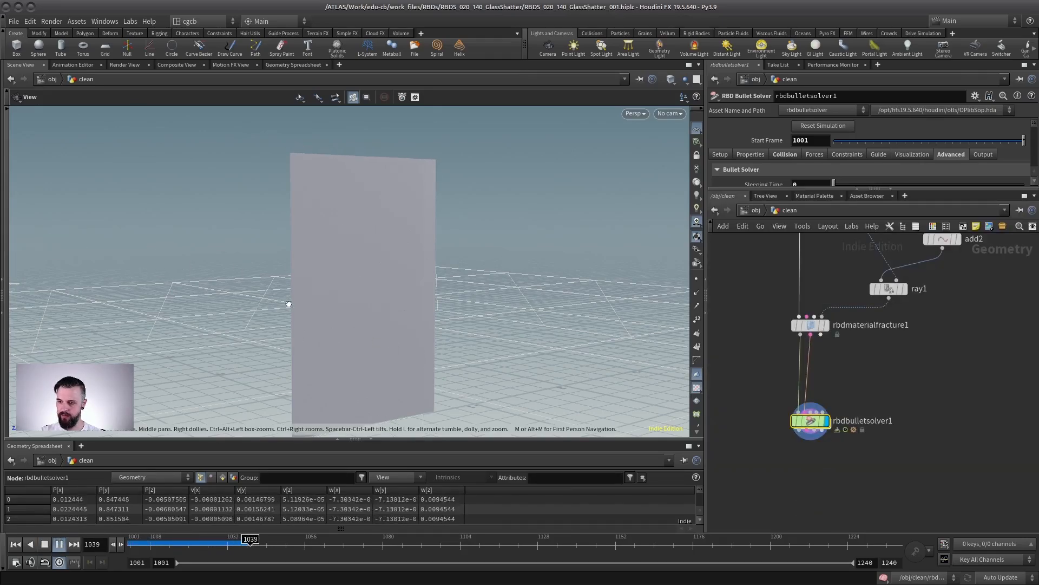
drag(288, 304, 257, 314)
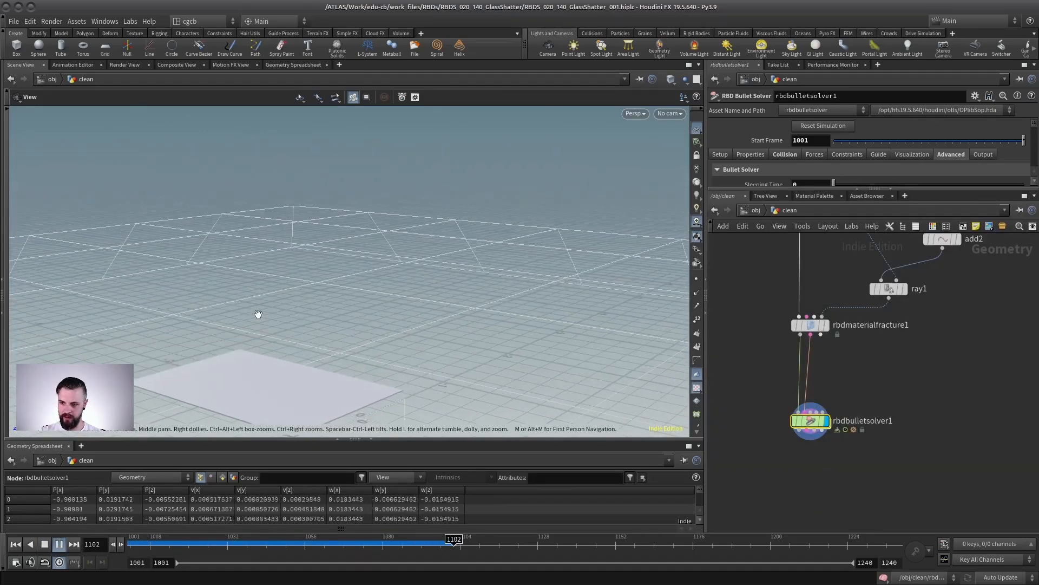
right_drag(258, 314, 309, 325)
drag(308, 324, 293, 320)
middle_drag(292, 320, 290, 313)
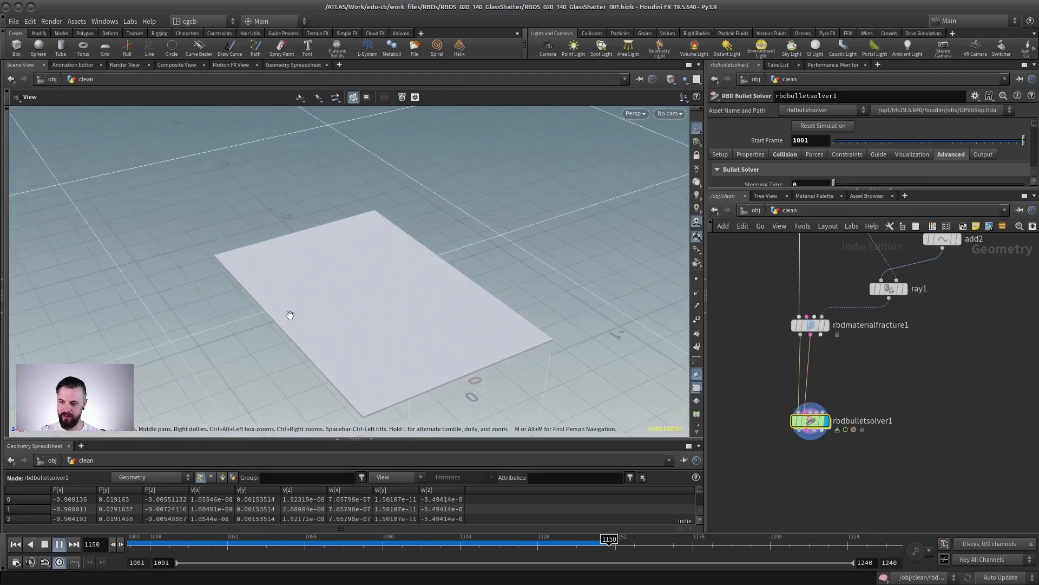
mouse_move(290, 314)
right_down()
mouse_move(324, 317)
mouse_move(265, 320)
right_up()
drag(265, 320, 399, 292)
key(w)
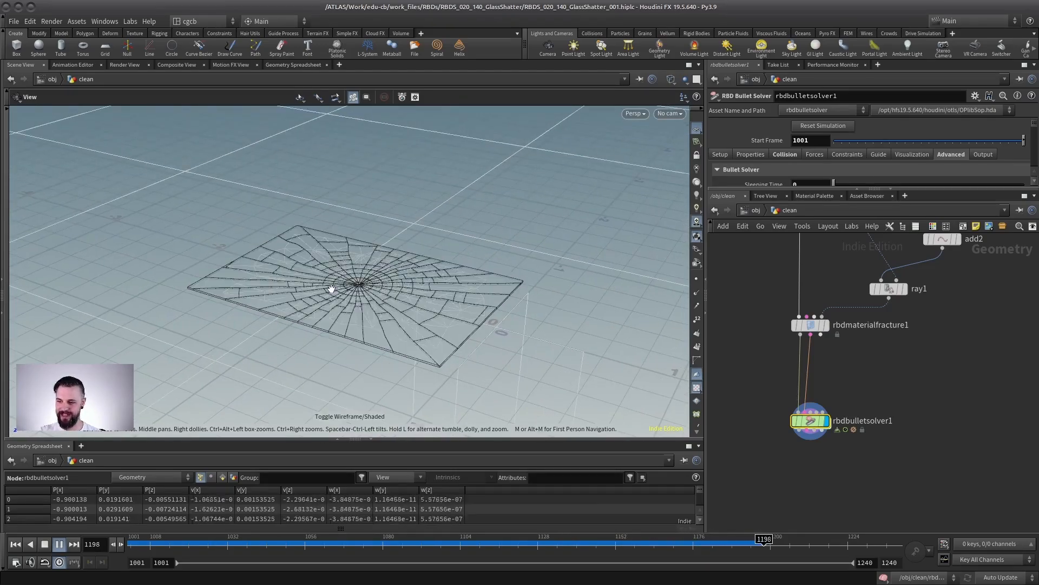
key(w)
drag(161, 541, 265, 541)
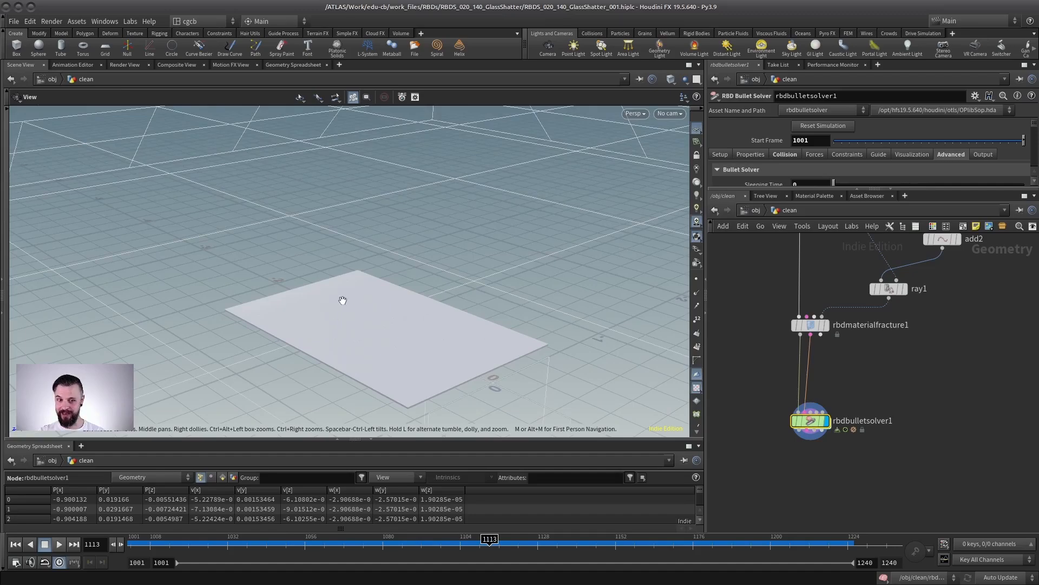
Open the constraint settings of the RBD Material Fracture and return the timeline to the first frame.
middle_drag(849, 298, 871, 351)
scroll(870, 350, up, 1)
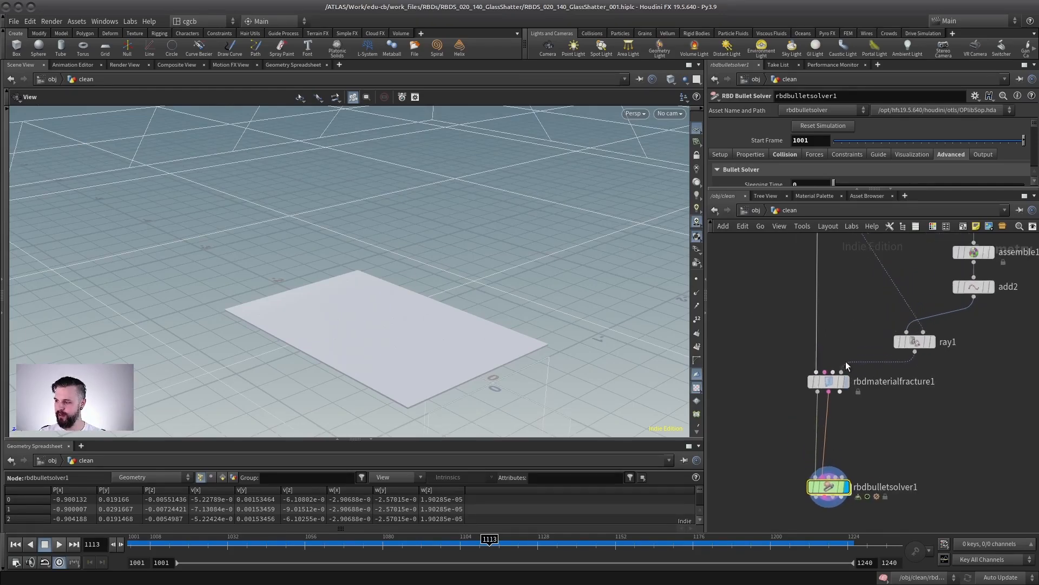
drag(872, 320, 788, 413)
middle_drag(771, 313, 776, 307)
drag(827, 189, 829, 362)
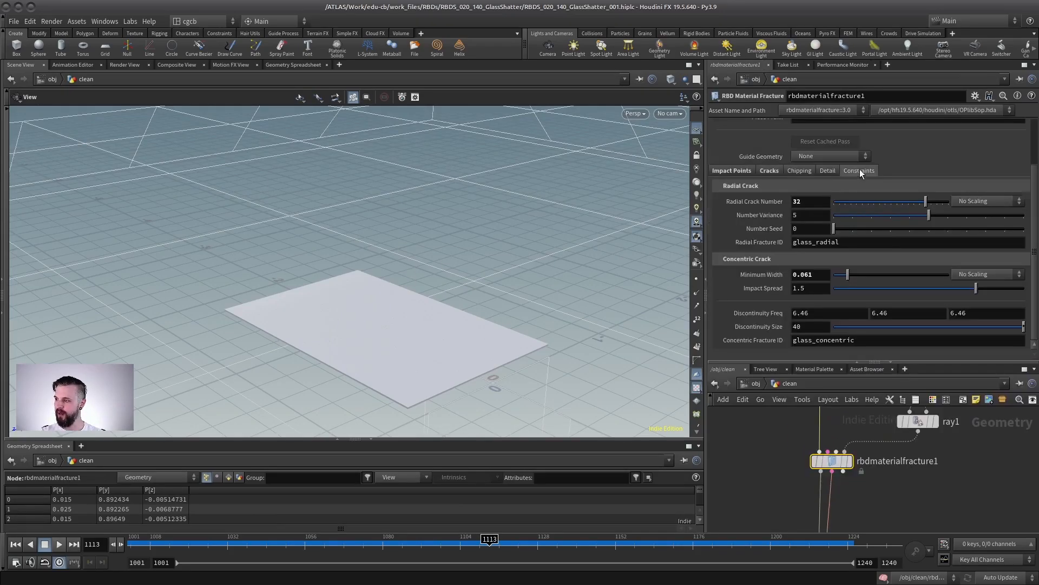
click(860, 170)
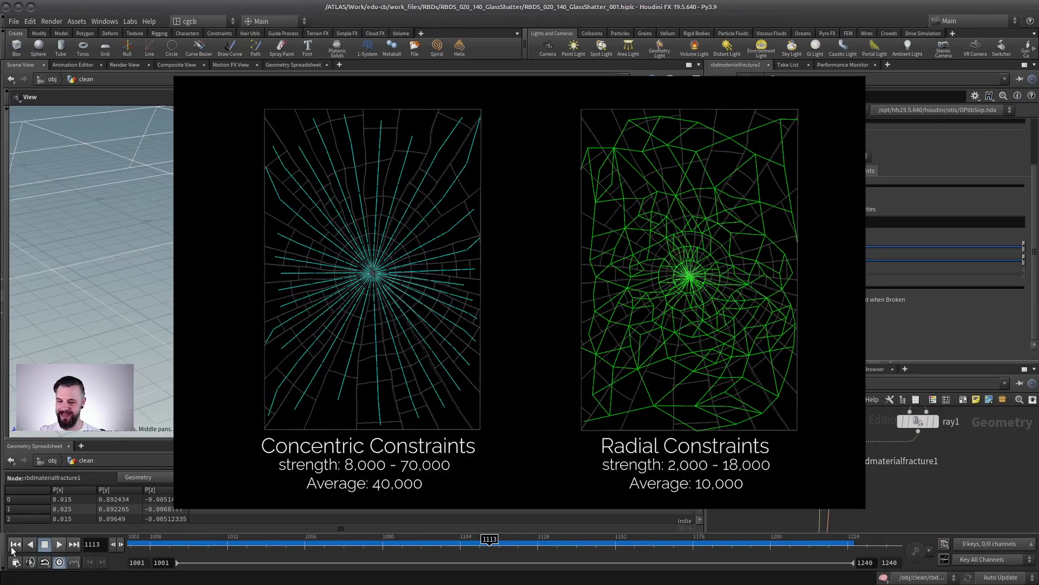
click(13, 546)
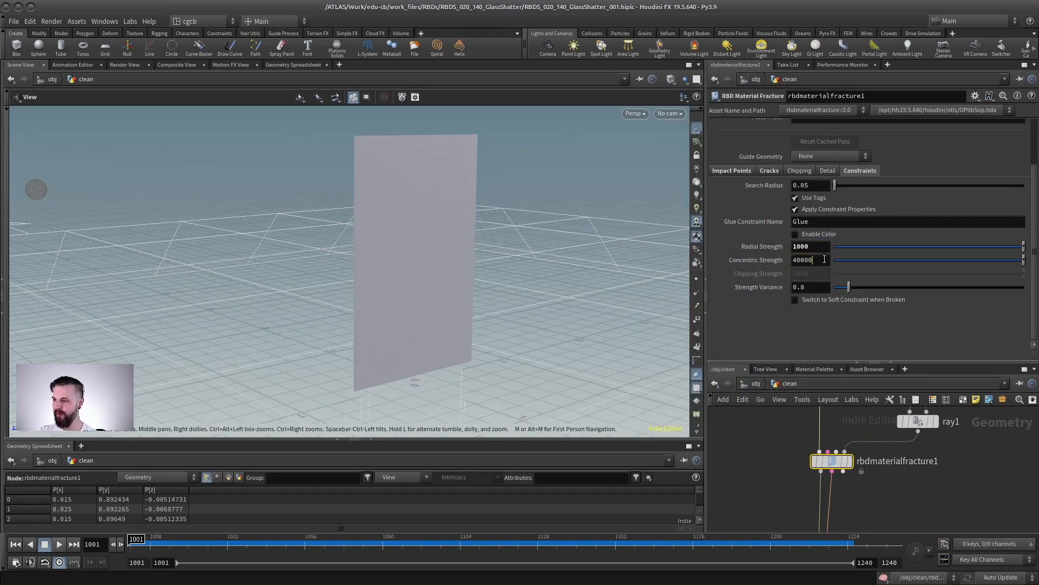
Try a Radial Strength of 1000 and a Concentric Strength of 4000 for the glass constraints and play the simulation.
key(BackSpace)
key(Return)
key(Up)
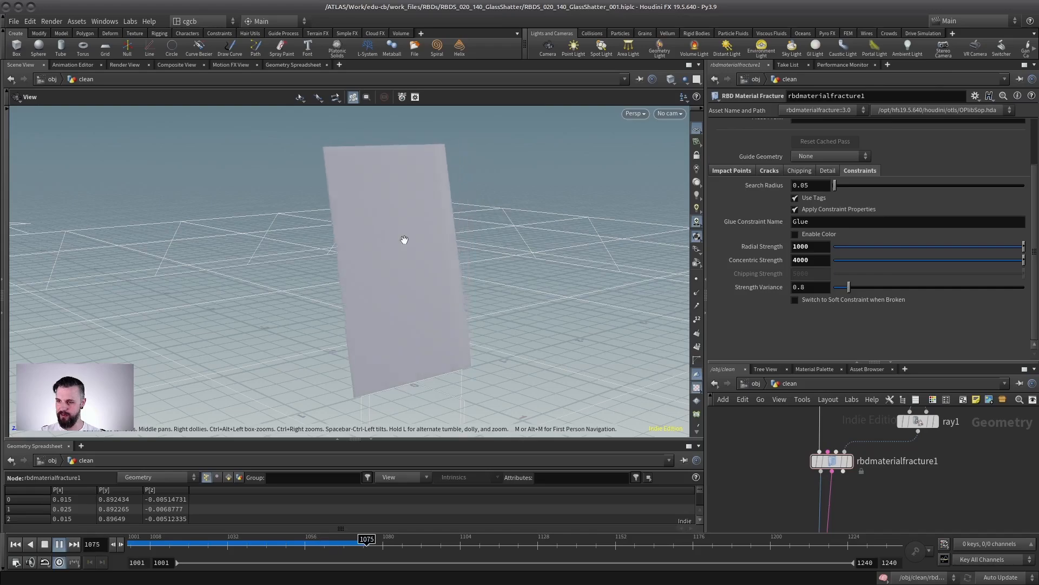
click(59, 544)
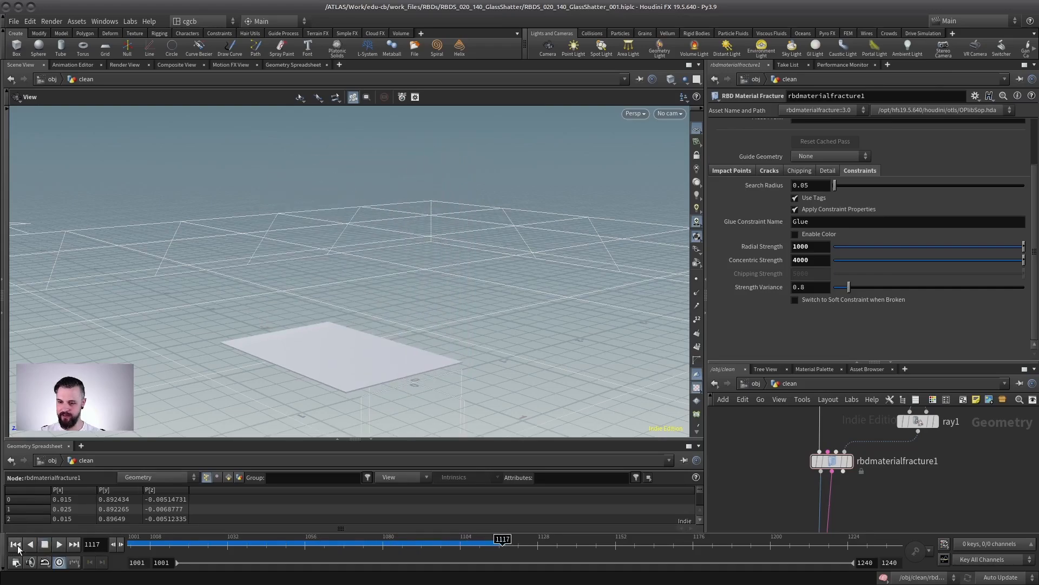
click(16, 545)
Set the glass constraints' Radial Strength to 100 and Concentric Strength to 400, replay the simulation and return to frame 1001.
click(814, 261)
key(BackSpace)
key(Return)
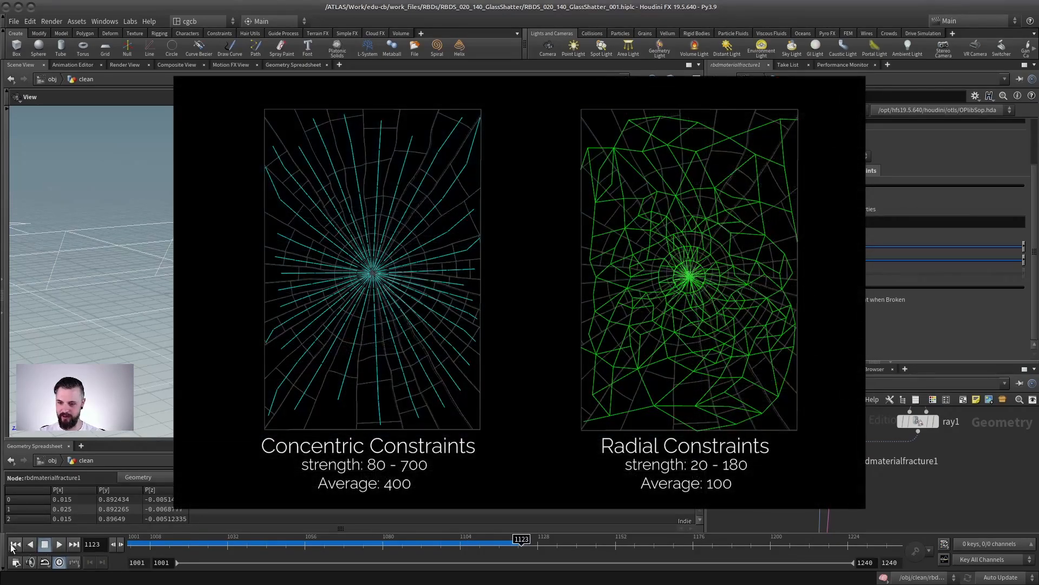
click(15, 545)
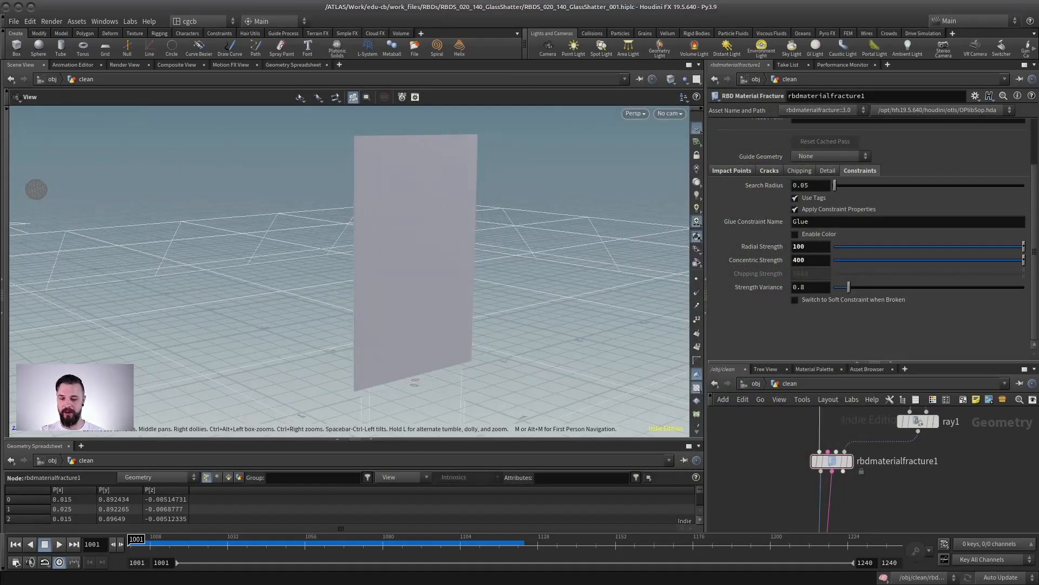
Replay the simulation and scrub through it from different angles to examine how the pane breaks and falls.
click(59, 544)
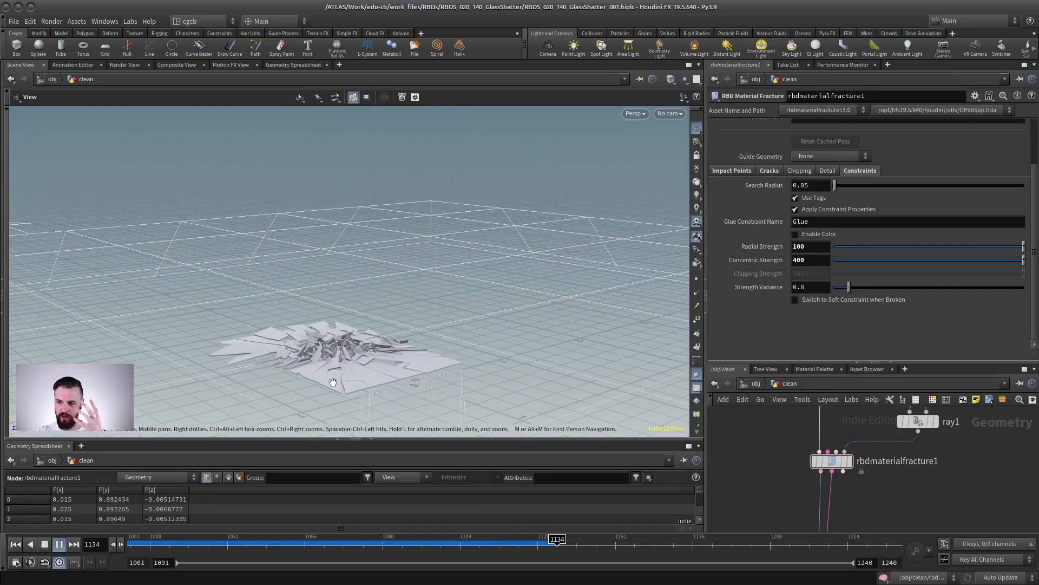
drag(246, 540, 530, 539)
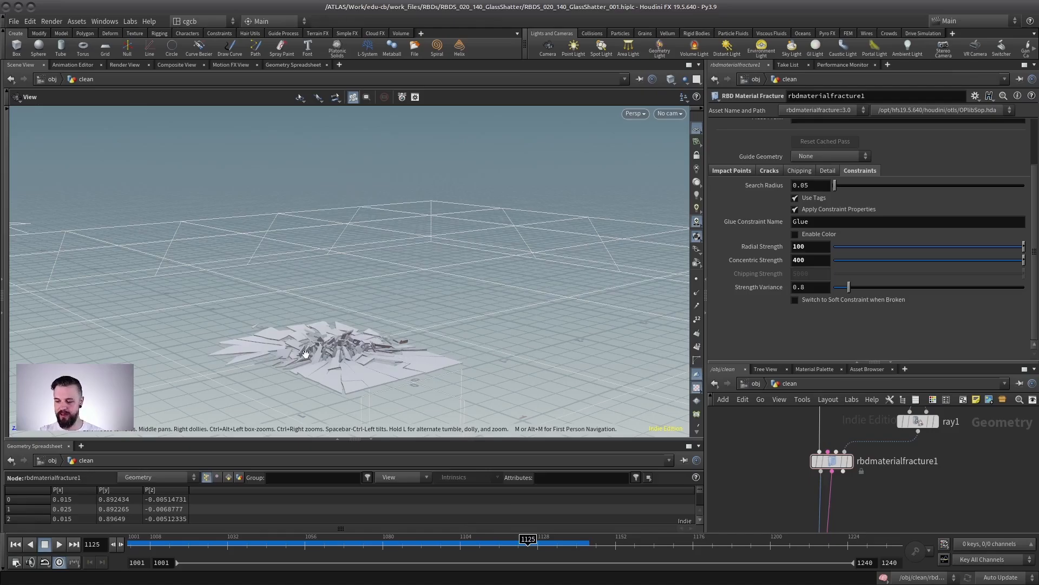
drag(240, 289, 287, 325)
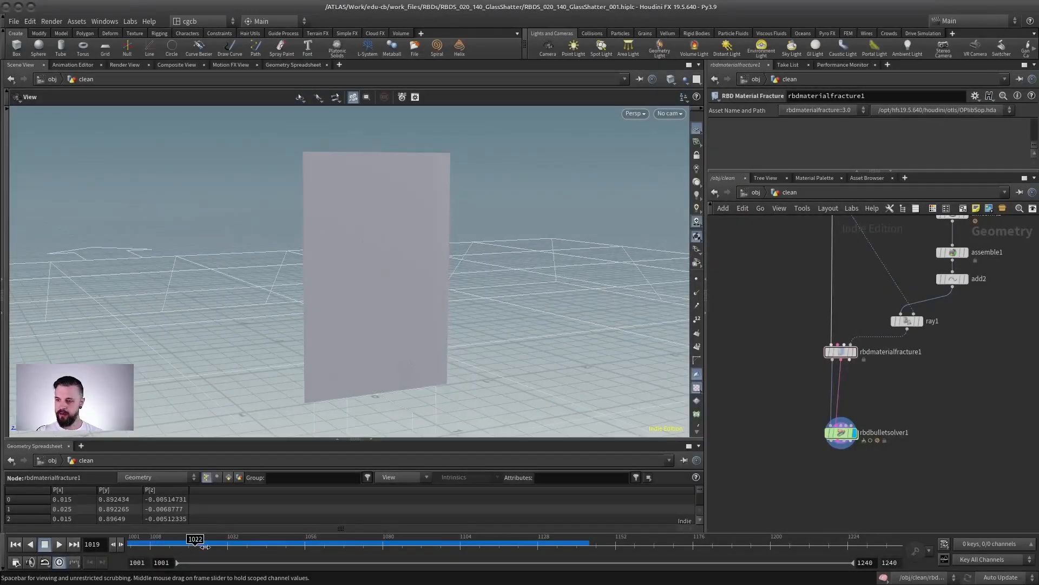
drag(205, 544, 457, 539)
drag(200, 517, 117, 466)
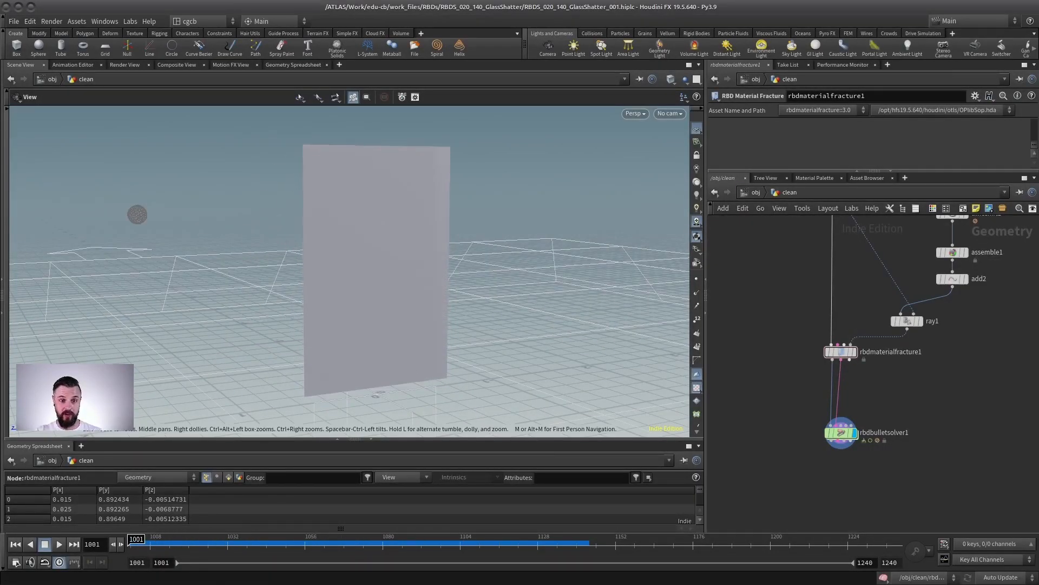
drag(349, 272, 281, 366)
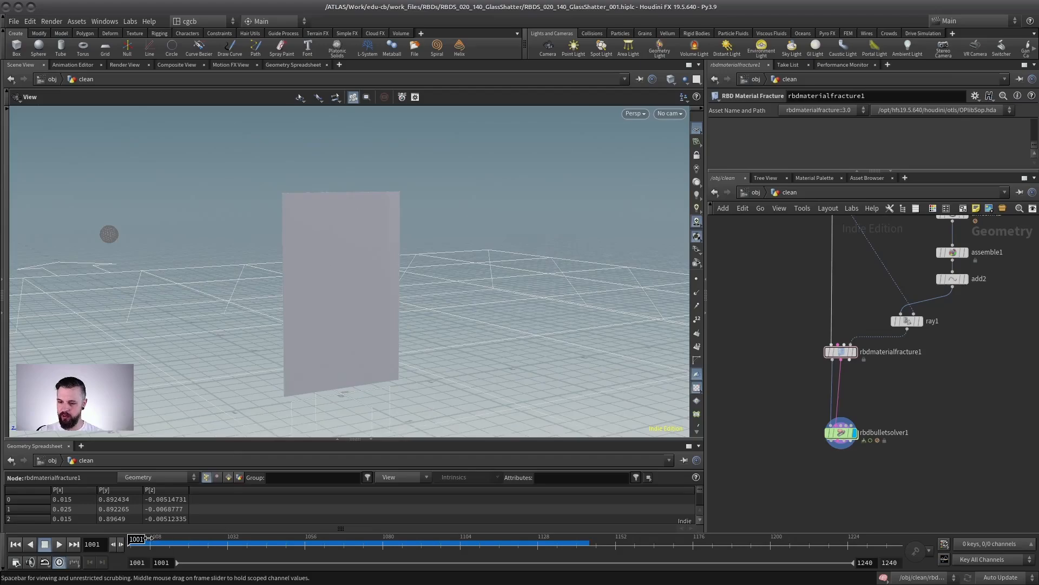
click(187, 541)
drag(187, 541, 65, 527)
drag(318, 227, 302, 167)
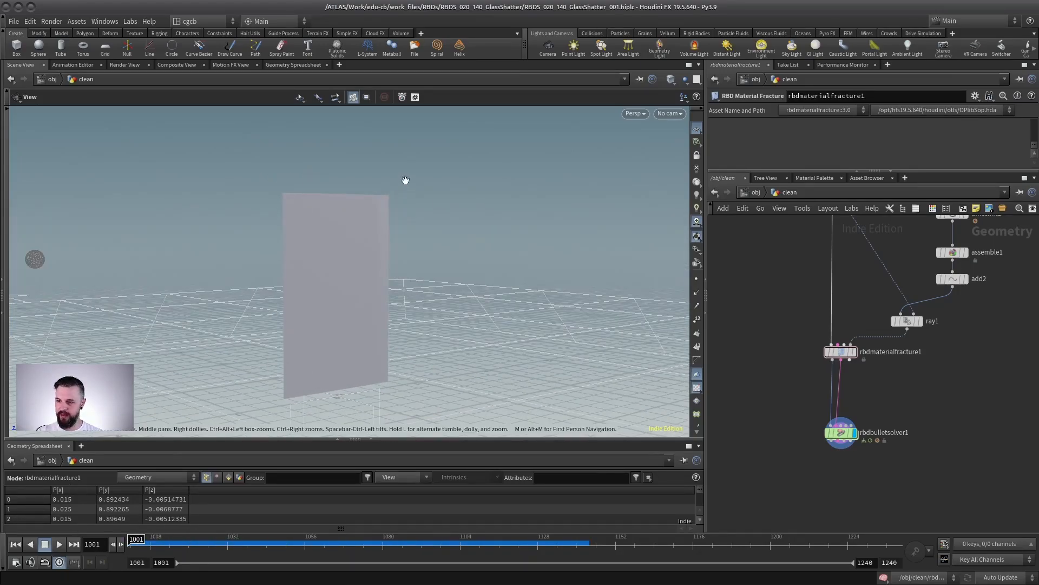
drag(425, 270, 325, 284)
Duplicate the IN_OUT_Frame Object Merge and place the copy beside the RBD Bullet Solver.
scroll(886, 402, up, 2)
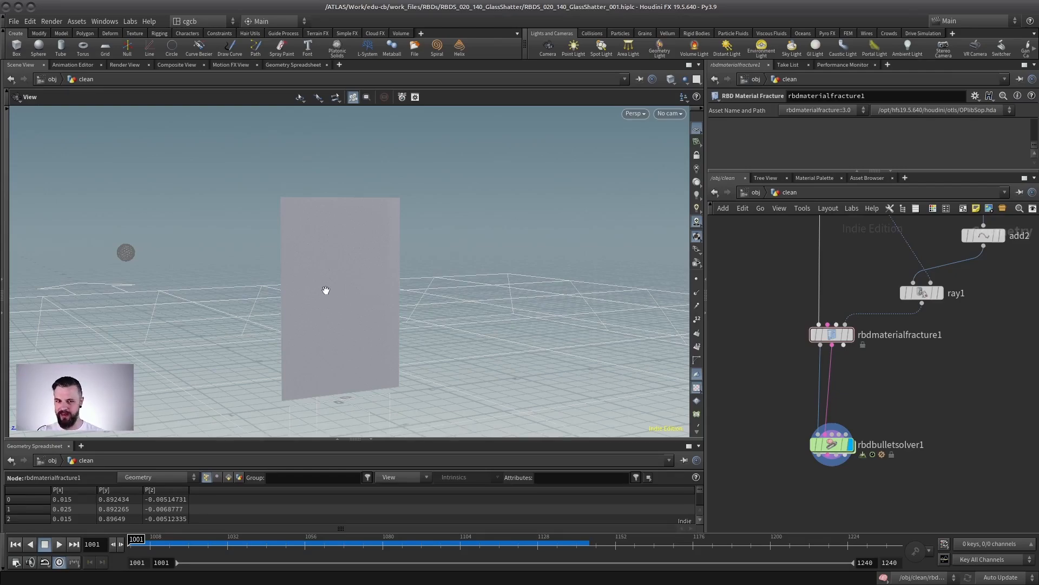
scroll(889, 399, down, 3)
scroll(983, 351, up, 2)
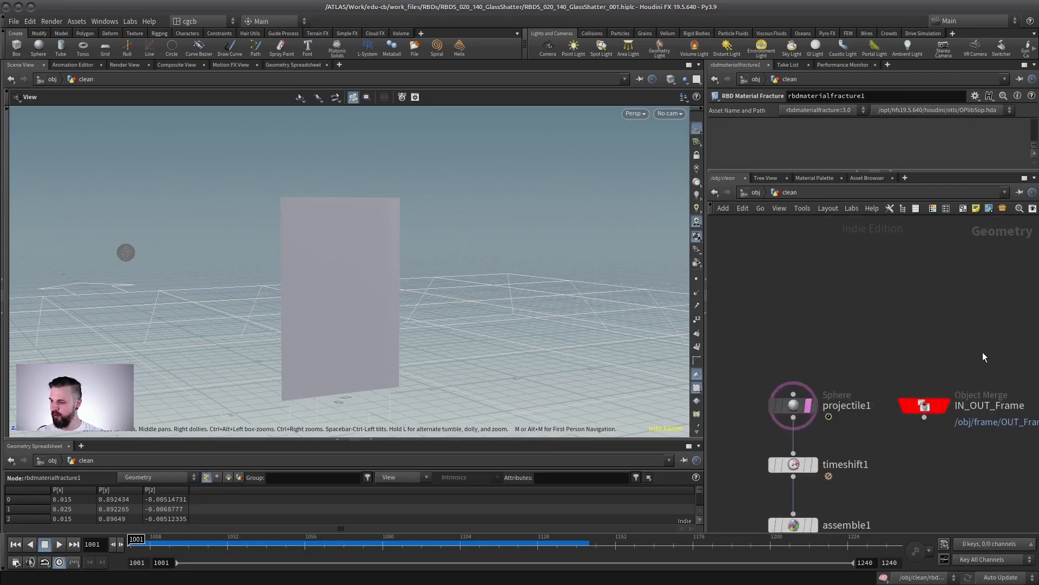
click(920, 403)
key(ctrl+c)
scroll(912, 304, up, 2)
middle_drag(913, 304, 980, 141)
middle_drag(852, 425, 911, 378)
key(ctrl+v)
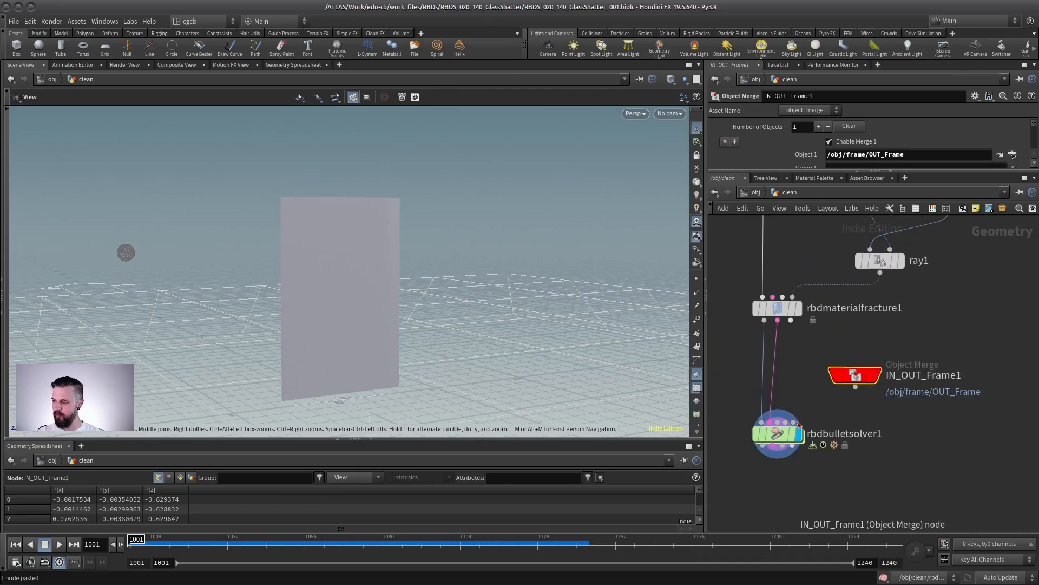
Connect the copied frame Object Merge to the RBD Bullet Solver's Collision Geometry input.
click(789, 426)
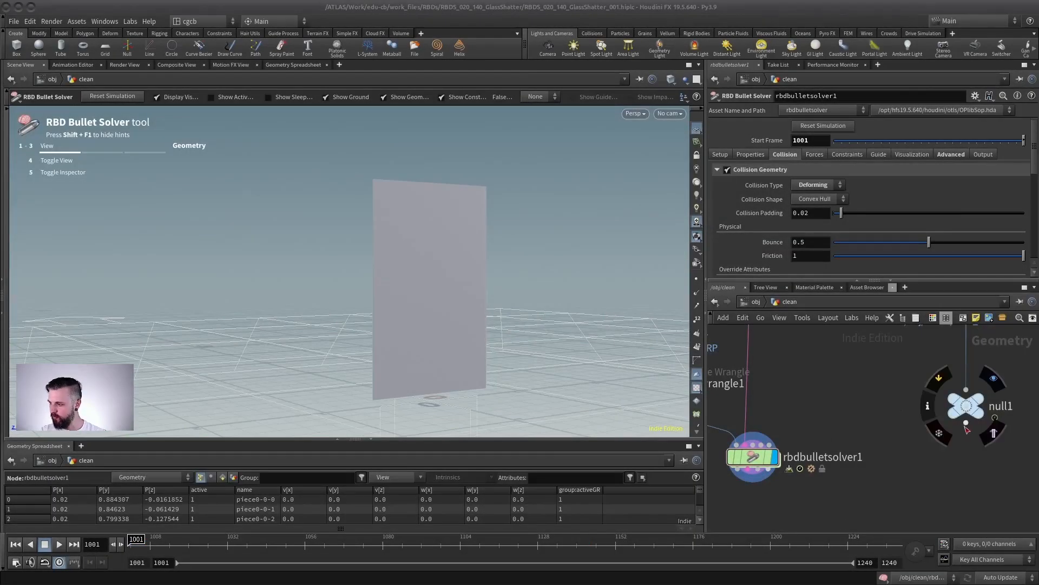
click(966, 424)
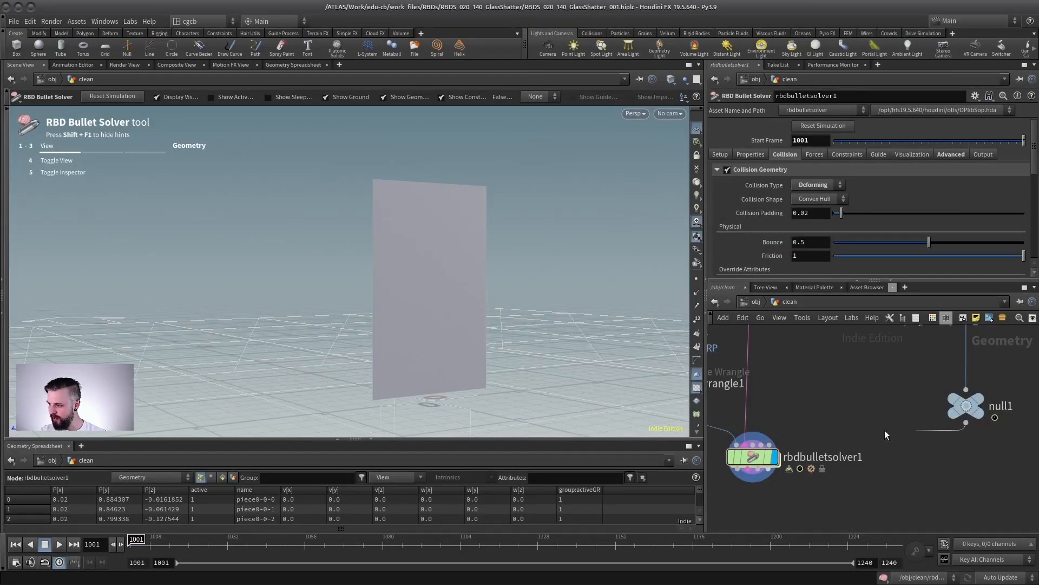
click(768, 446)
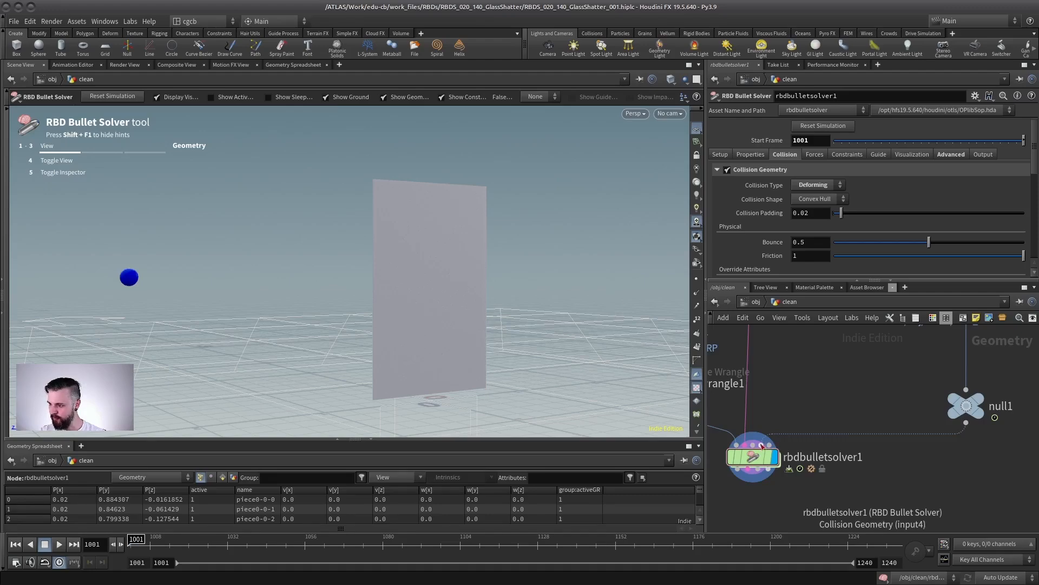
click(762, 446)
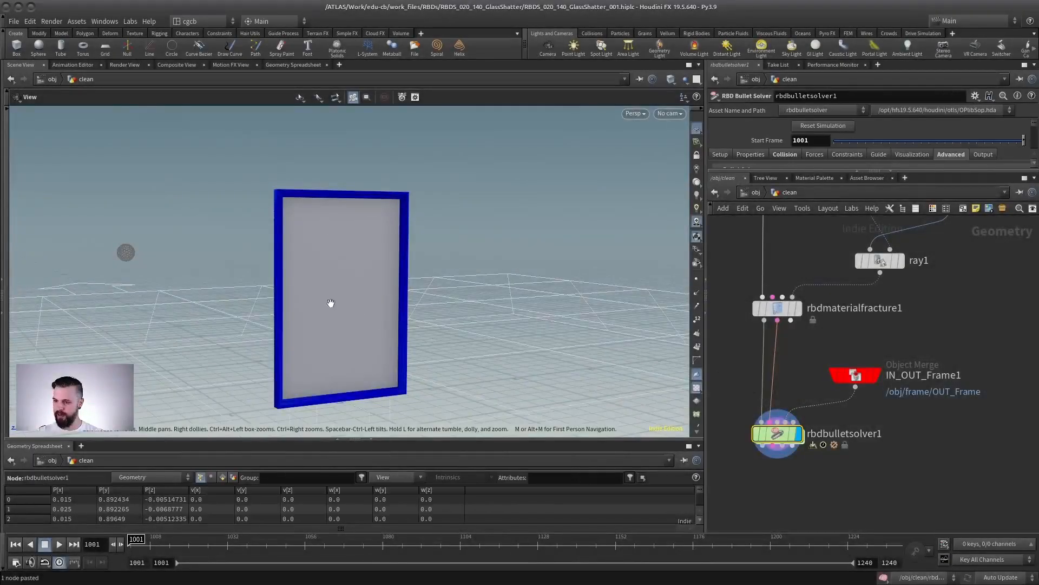
Examine in wireframe display how the glass edge sits inside the frame's corner.
scroll(331, 301, up, 5)
key(w)
drag(476, 258, 229, 216)
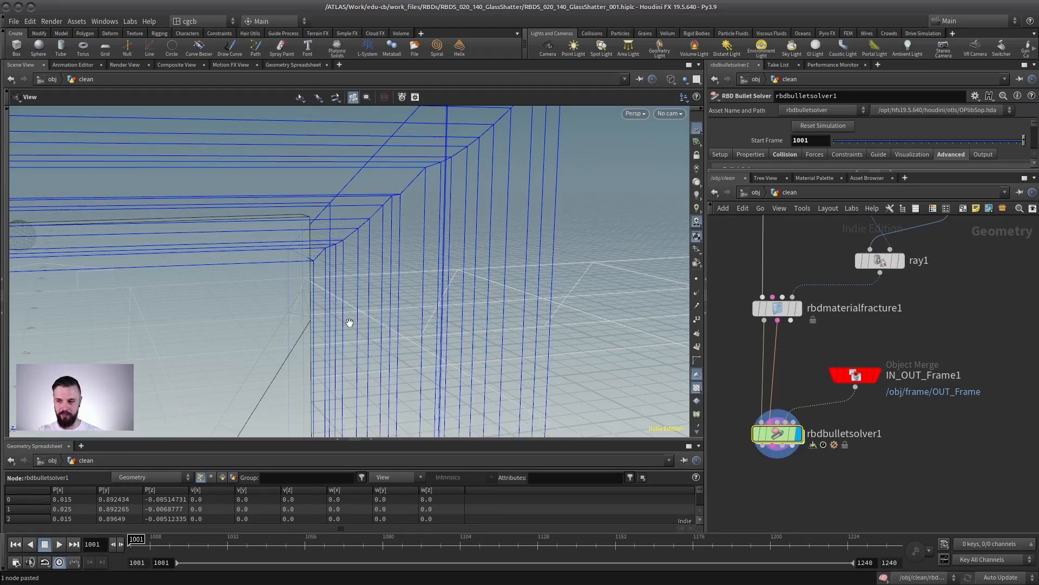
key(h)
Play the simulation with the frame as collision geometry in wireframe and return to frame 1001.
key(Up)
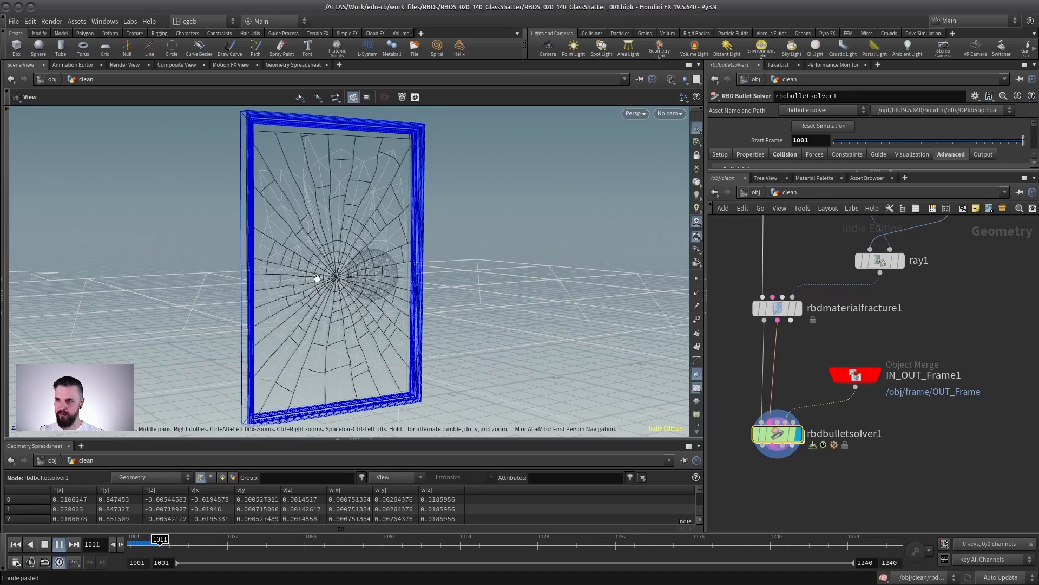
click(58, 544)
key(ctrl+Up)
click(59, 544)
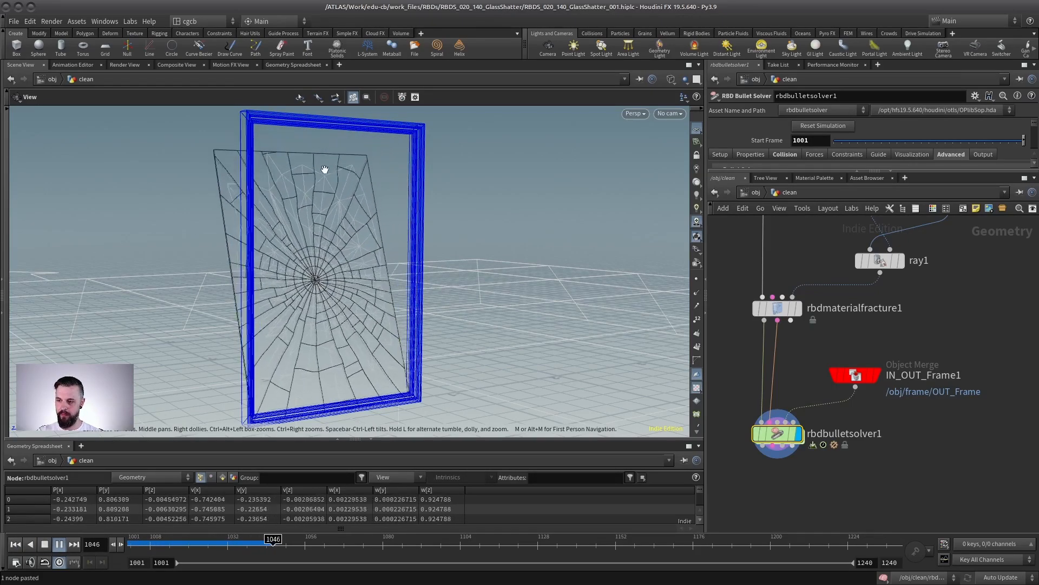
key(Up)
key(ctrl+Up)
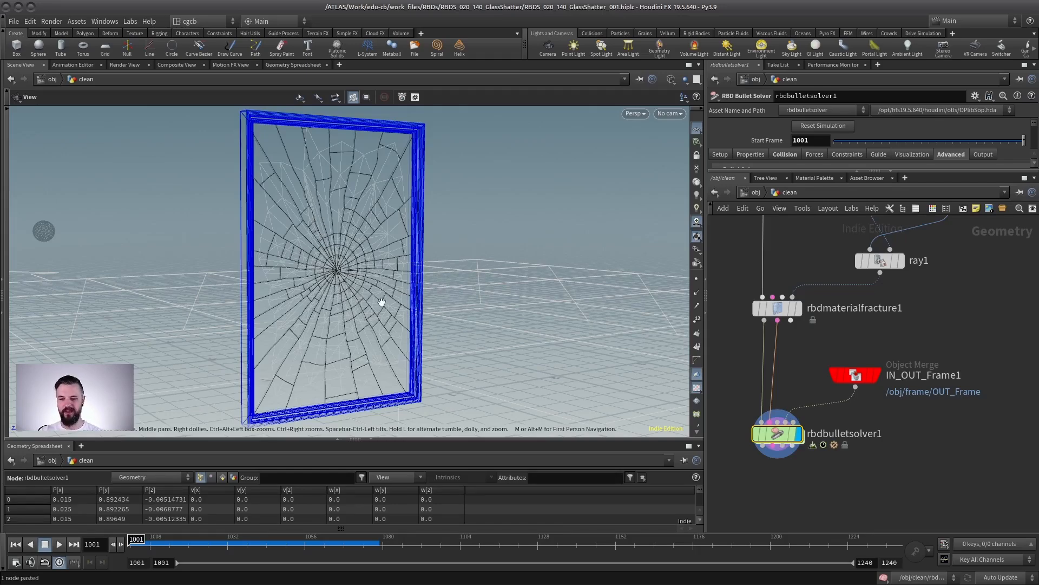
Temporarily show the frame's collision shape through the solver's visualization options and examine how it covers the pane.
middle_drag(357, 253, 400, 271)
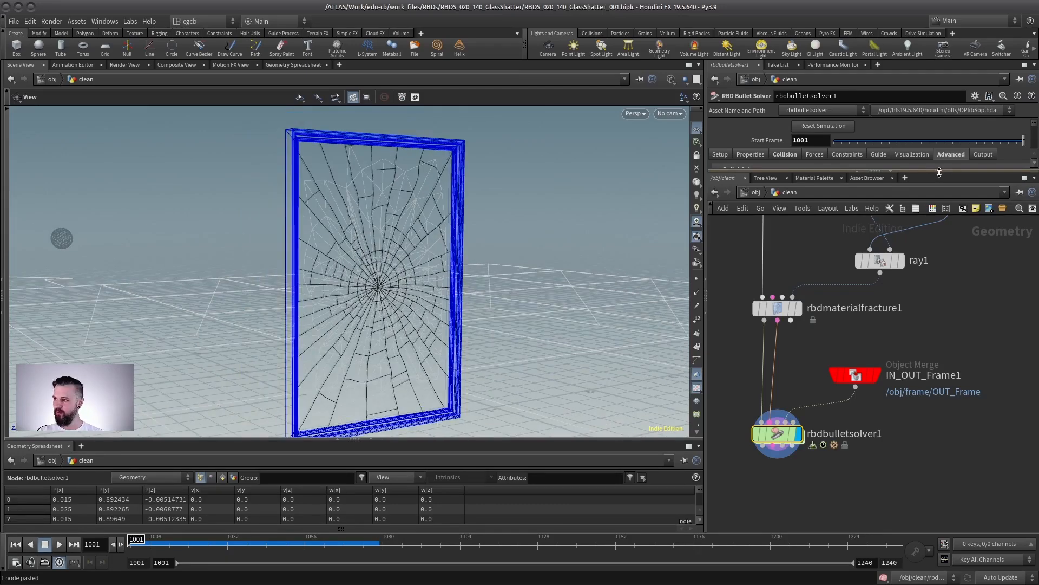
drag(940, 171, 939, 276)
click(912, 154)
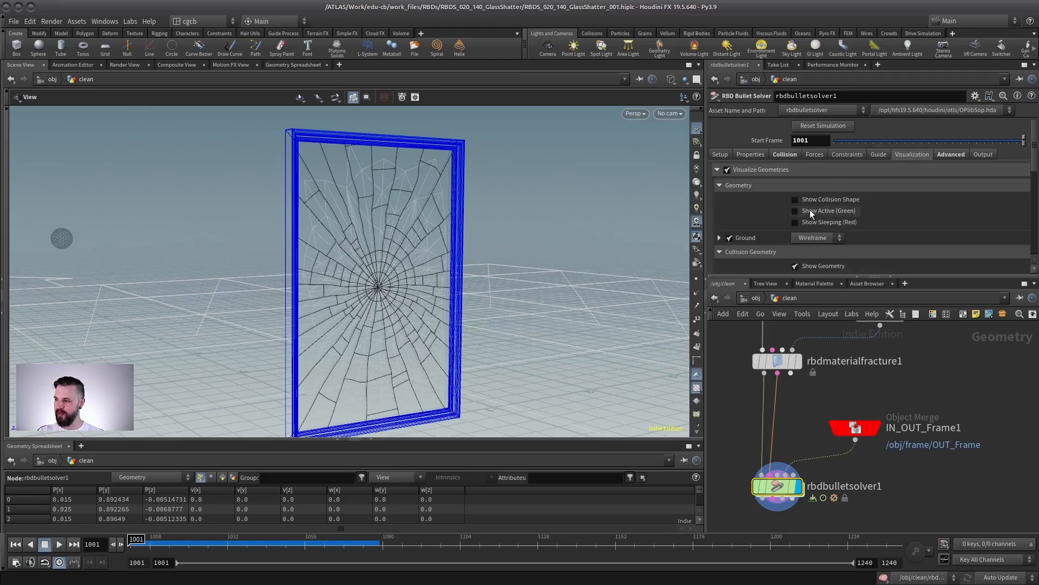
click(795, 266)
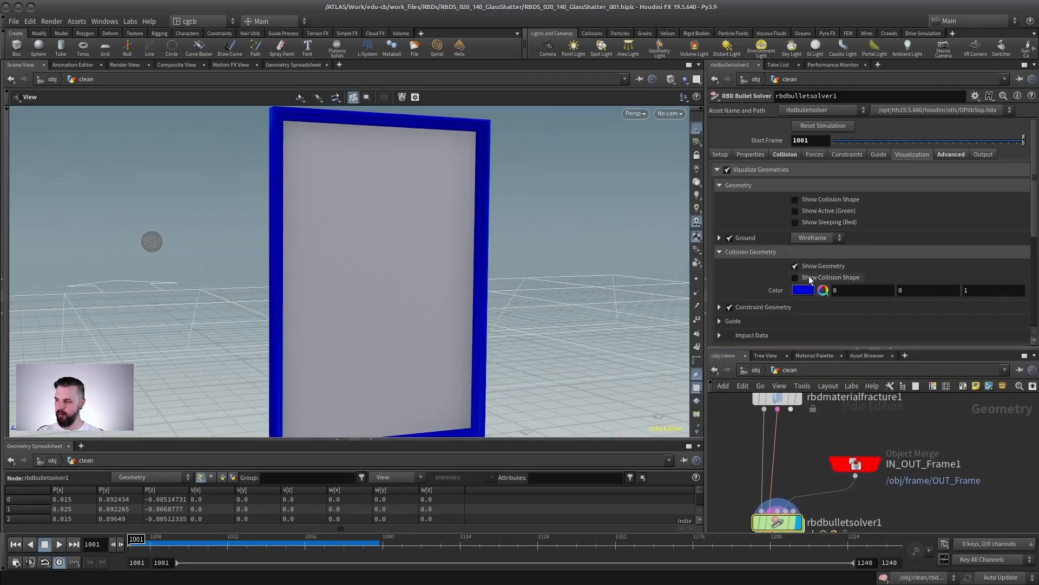
click(810, 277)
drag(360, 283, 399, 207)
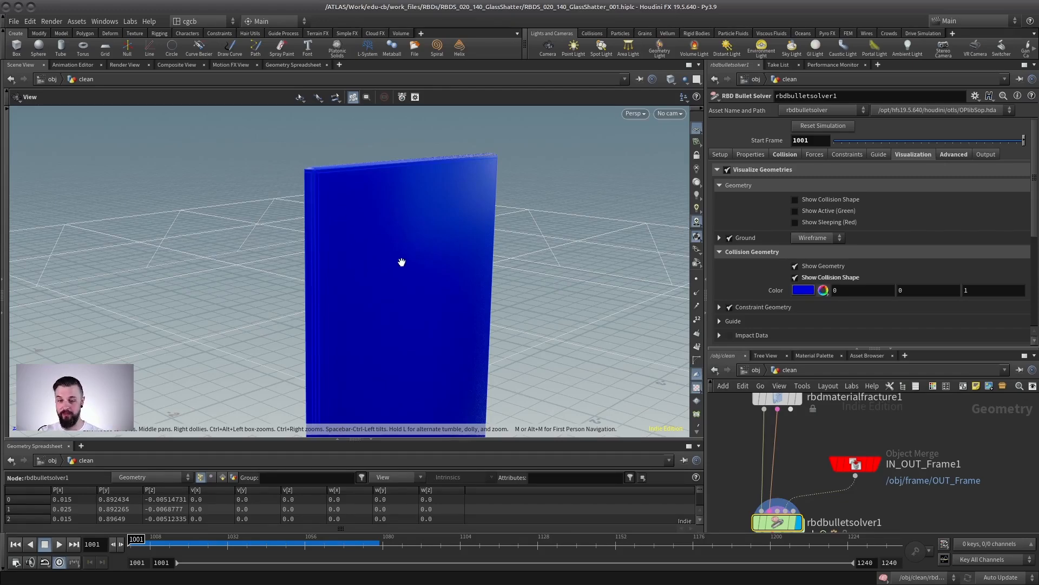
Set the Collision Shape of the solver's collision geometry to Concave.
click(783, 153)
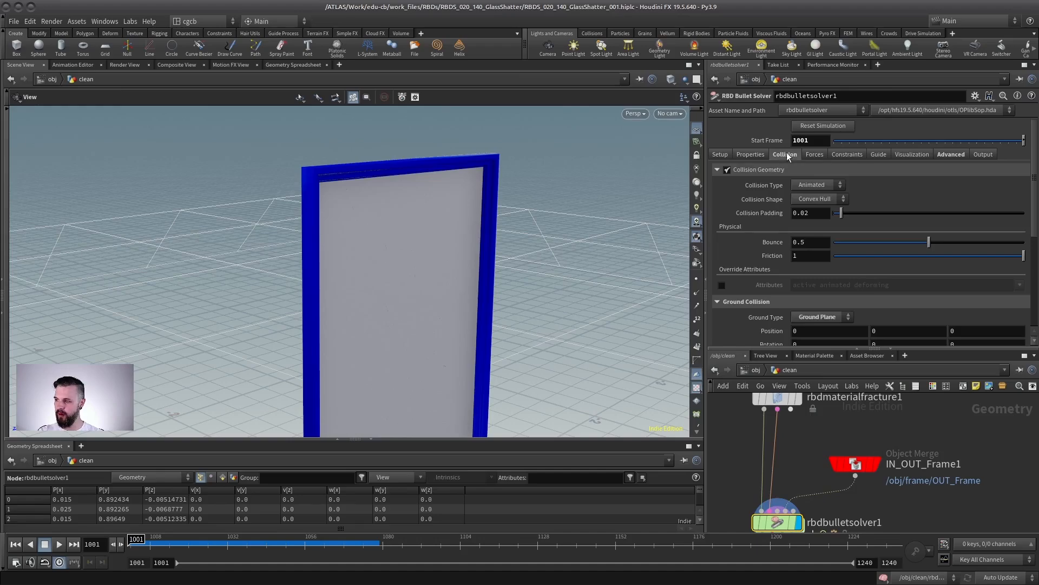
click(814, 199)
click(811, 220)
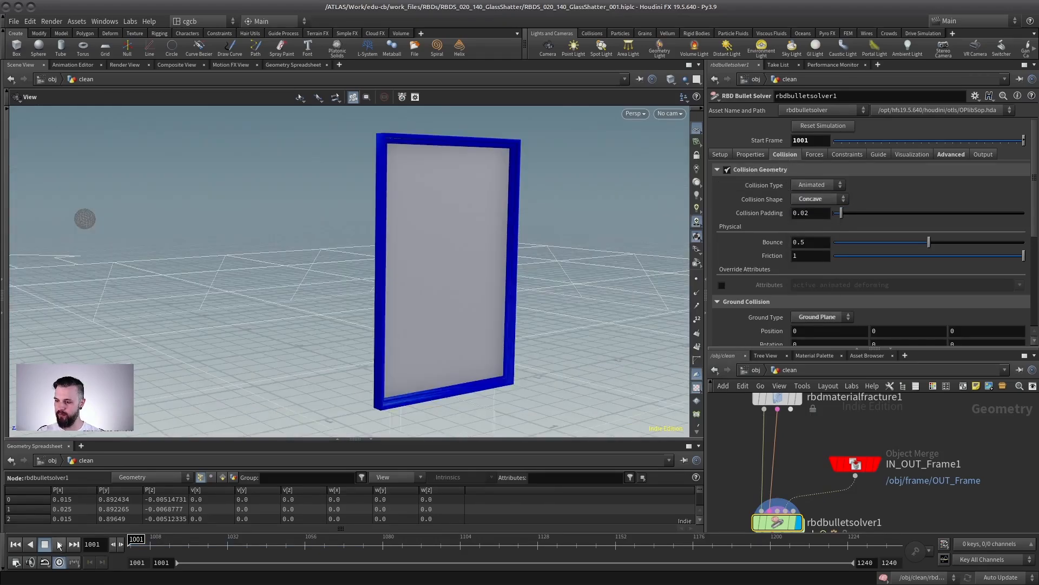
Play the simulation twice with the concave frame collider, check how the pane leaves the frame, and return to frame 1001.
click(59, 545)
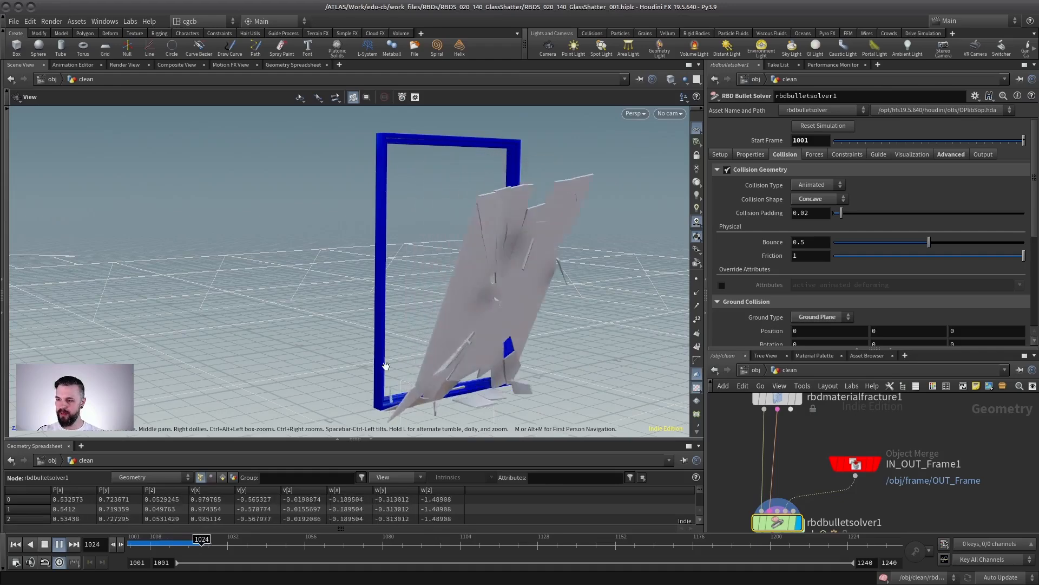
drag(255, 336, 81, 322)
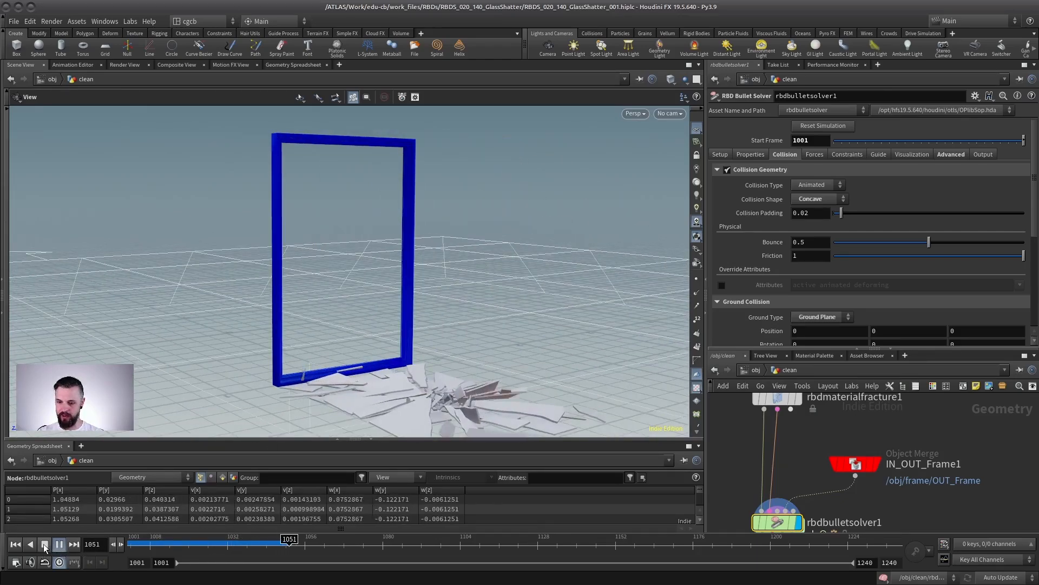
click(45, 545)
click(59, 545)
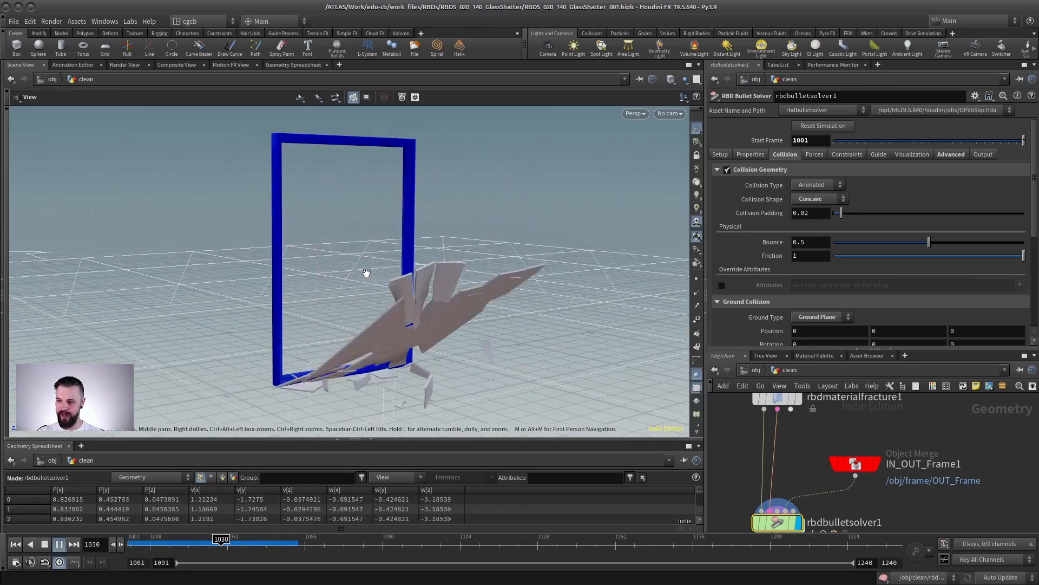
click(44, 544)
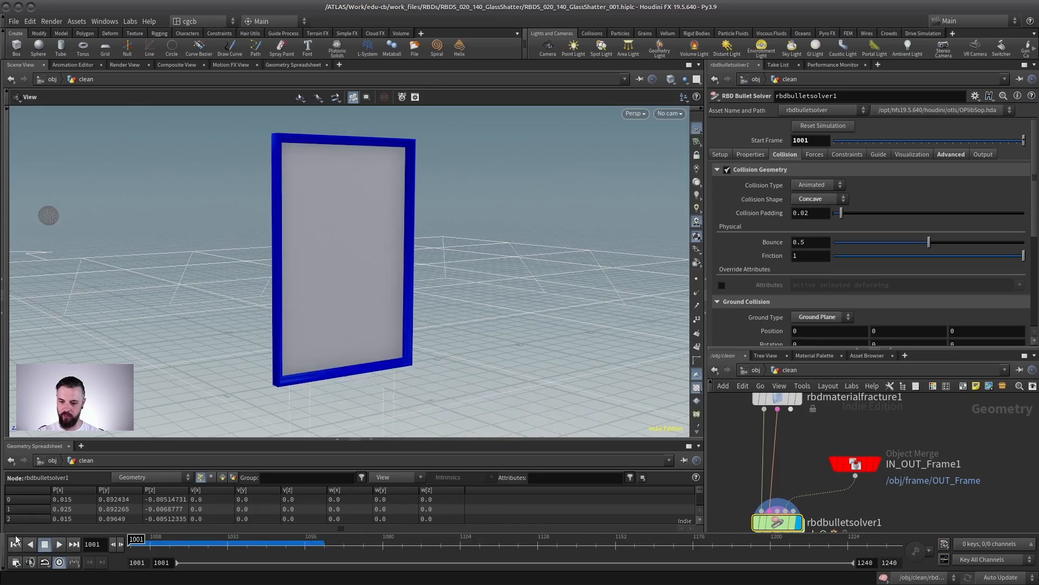
Disconnect the frame Object Merge from the RBD Bullet Solver and display the fractured pane in wireframe.
drag(890, 349, 885, 166)
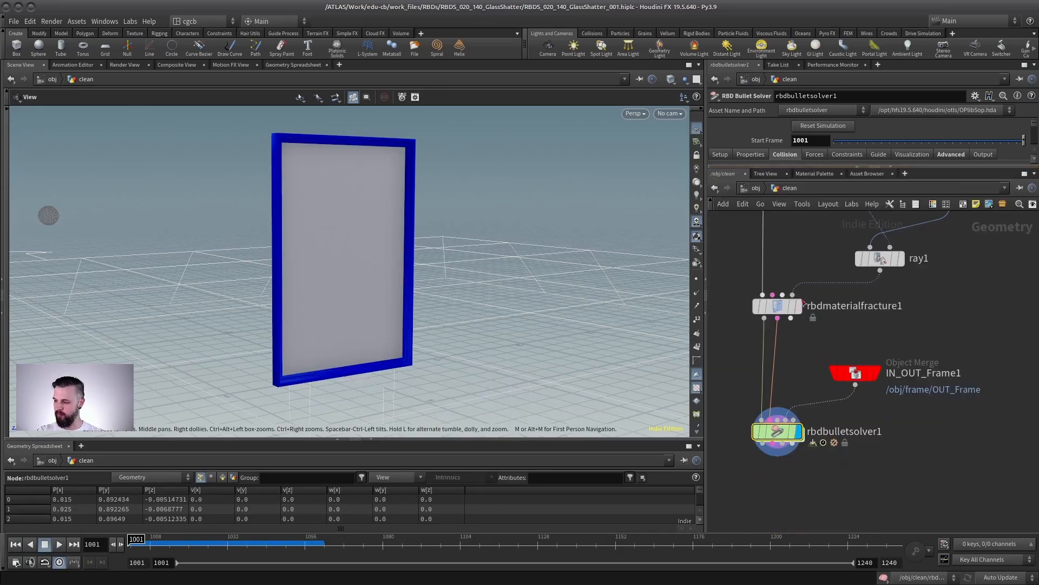
drag(858, 374, 824, 380)
key(h)
key(space+h)
key(w)
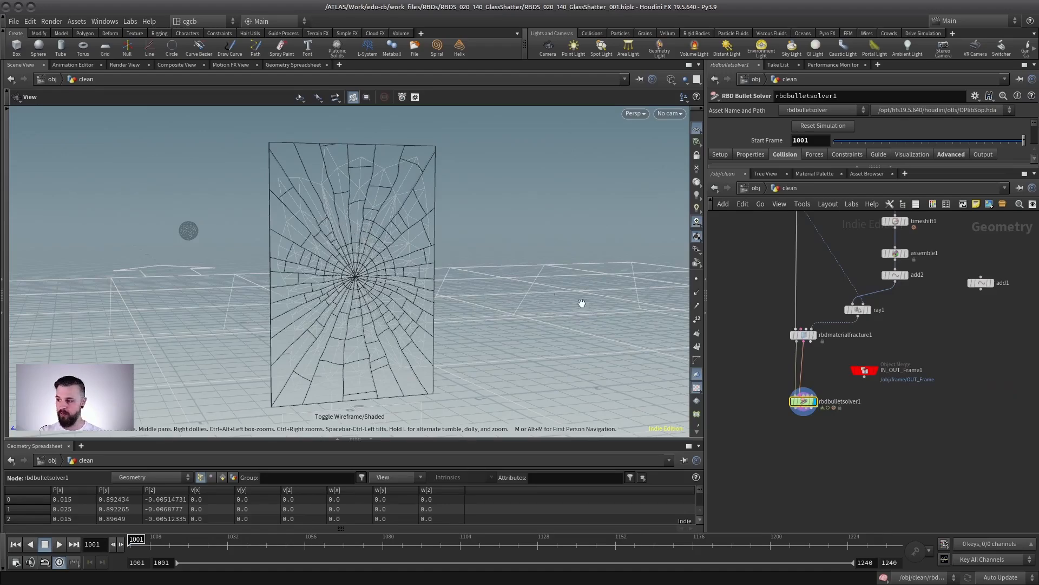
drag(295, 243, 278, 148)
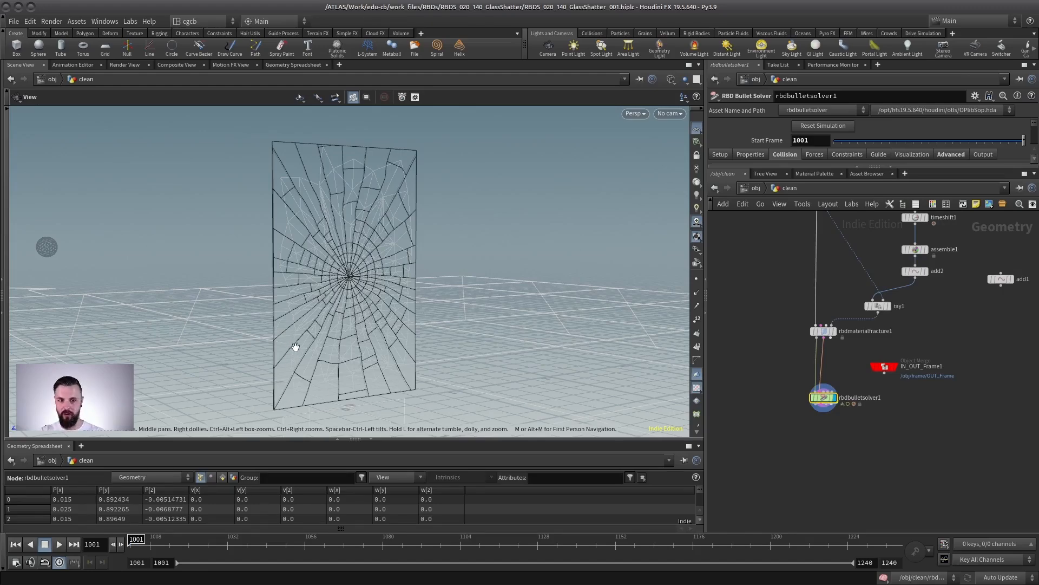
Add an Assemble node fed by the geometry output of the RBD Material Fracture and display it.
scroll(830, 372, up, 5)
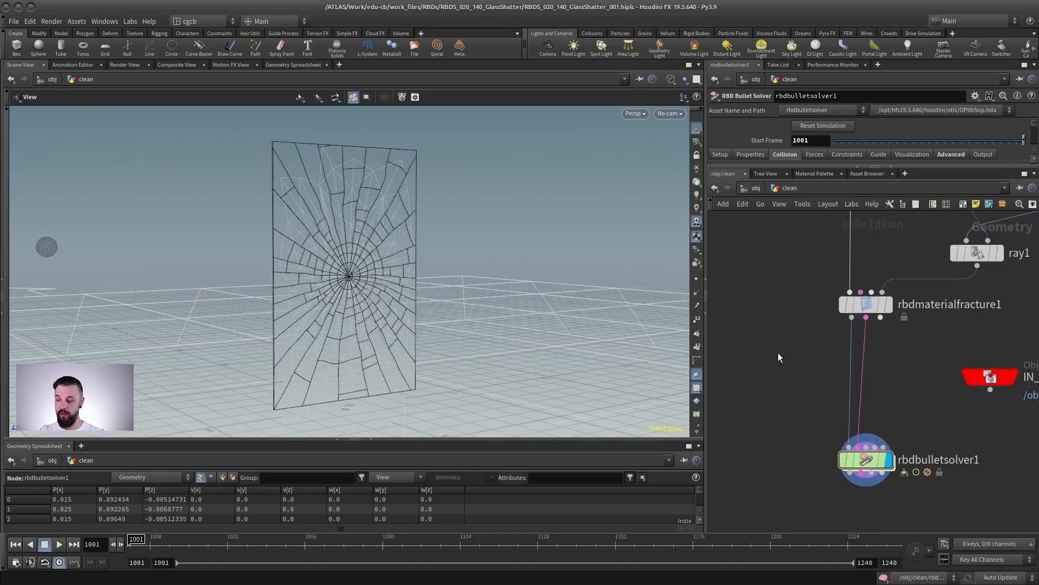
key(Tab)
text(ass)
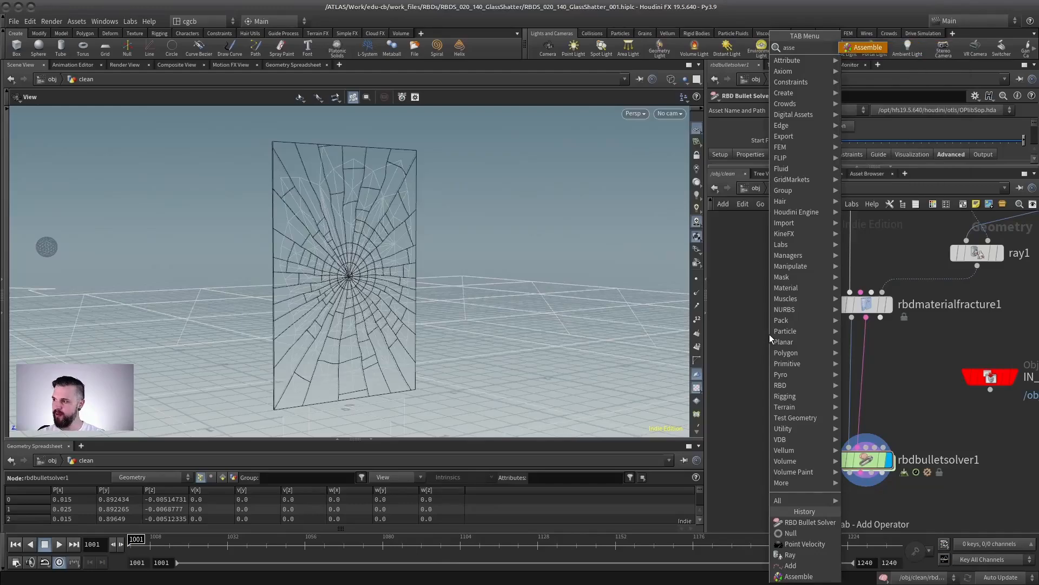
key(Return)
click(777, 354)
click(774, 340)
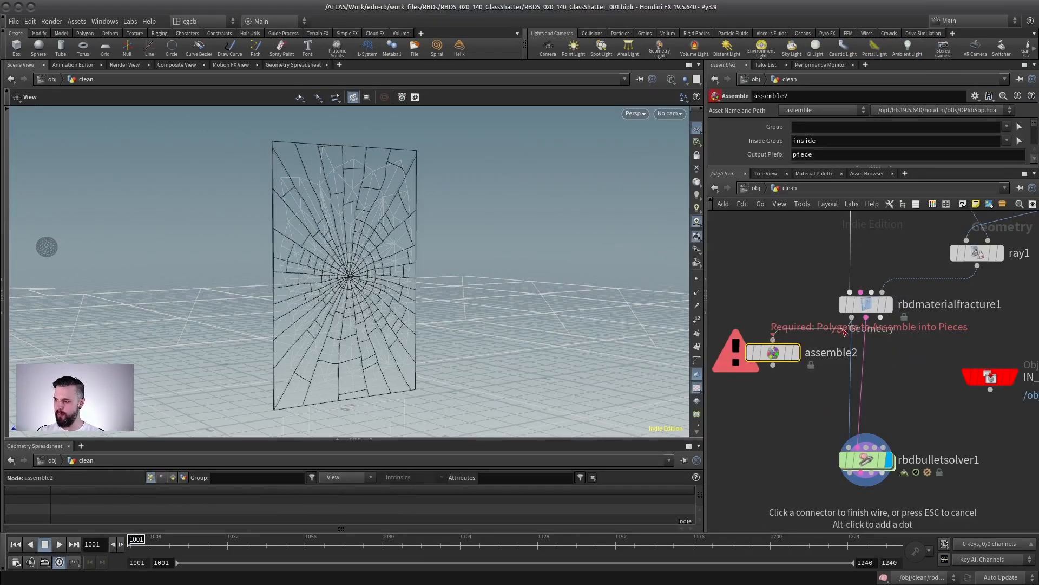
click(851, 318)
click(796, 353)
scroll(899, 397, down, 2)
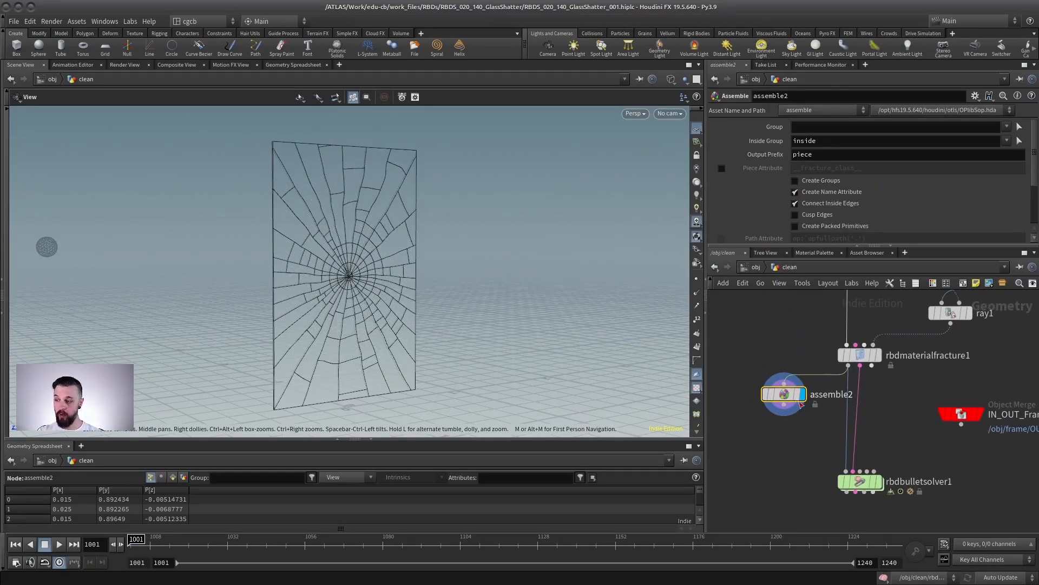
drag(800, 403, 782, 413)
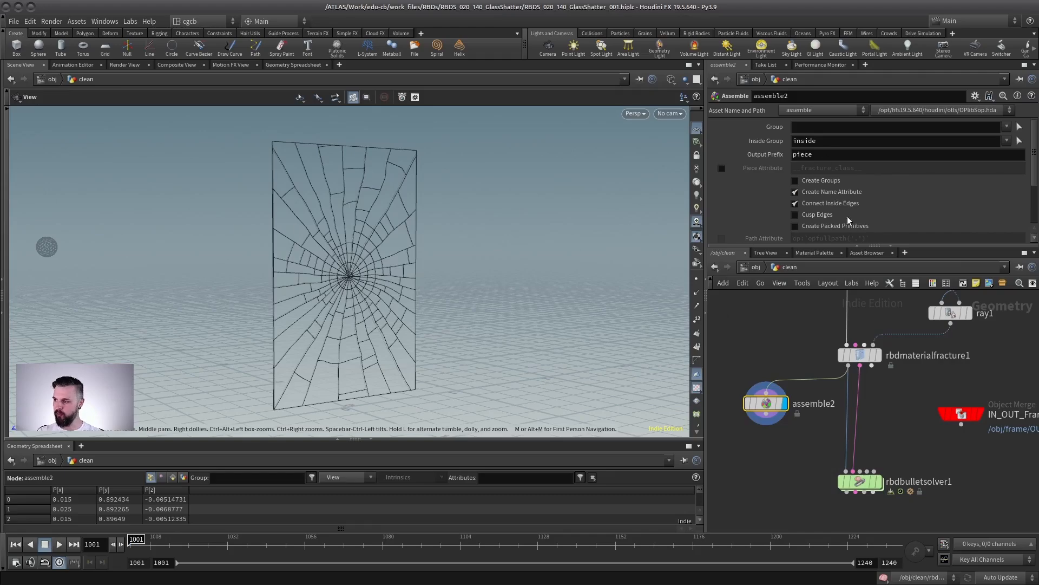
Make the Assemble node create packed primitives, turn off its Create Name Attribute option, and display the node.
click(862, 226)
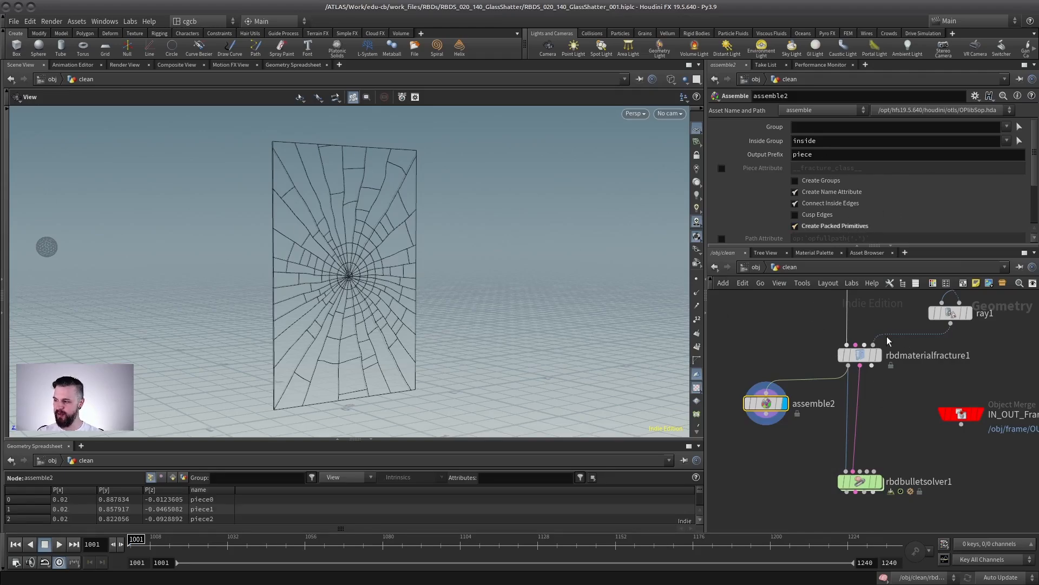
mouse_move(859, 362)
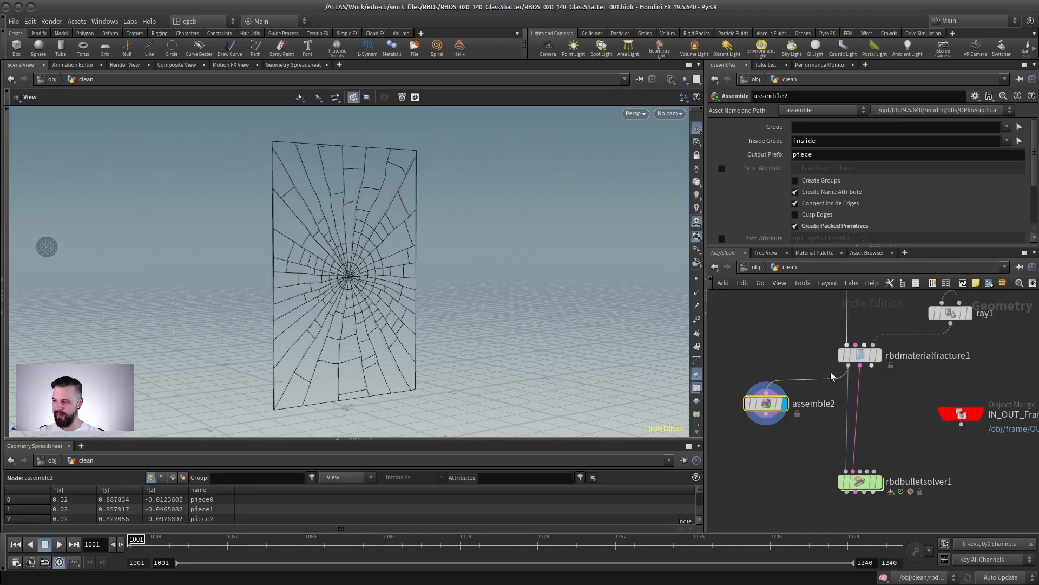
click(877, 356)
click(869, 356)
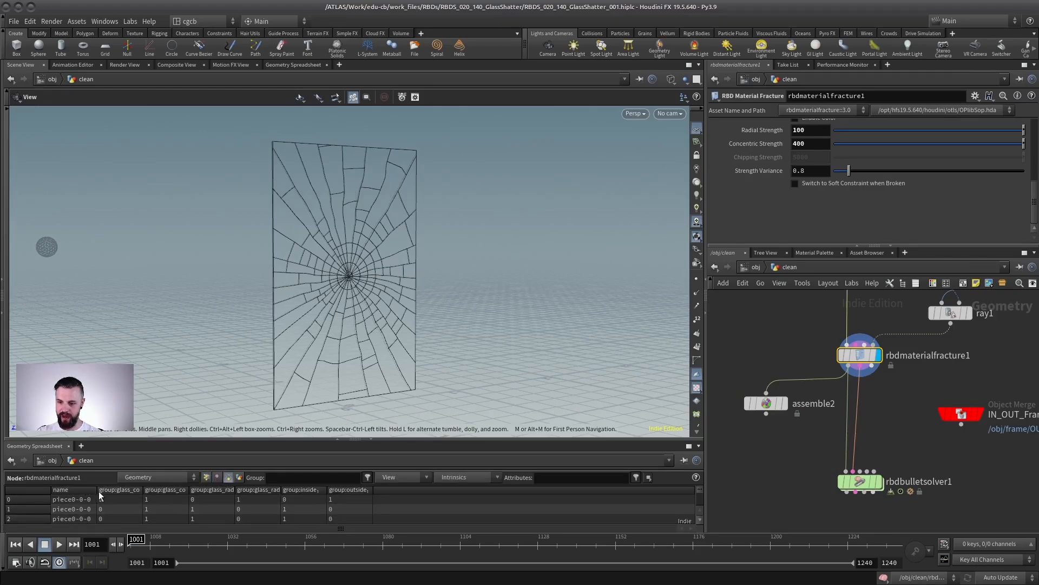
drag(98, 489, 128, 490)
click(763, 403)
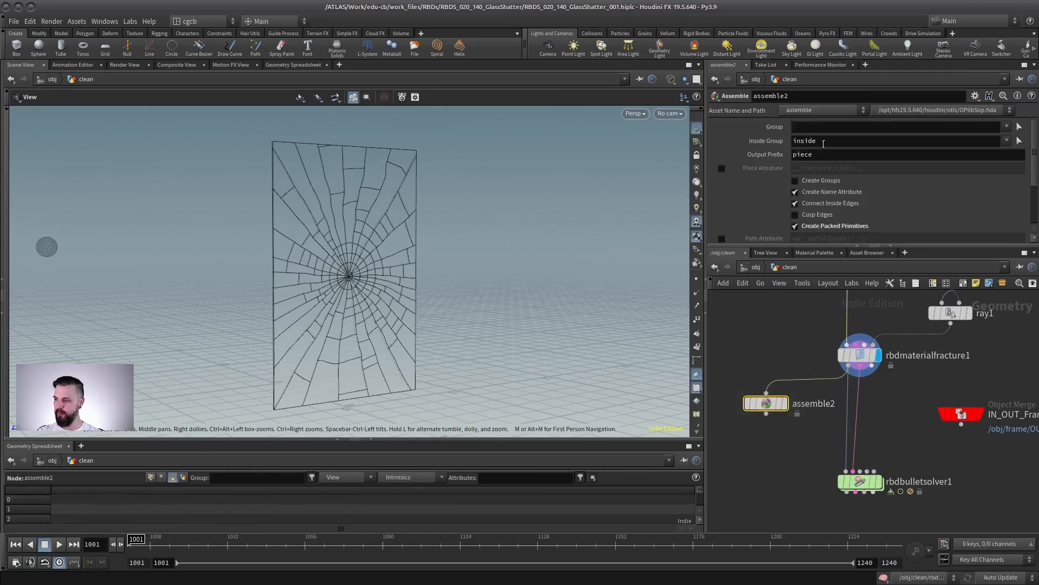
click(820, 192)
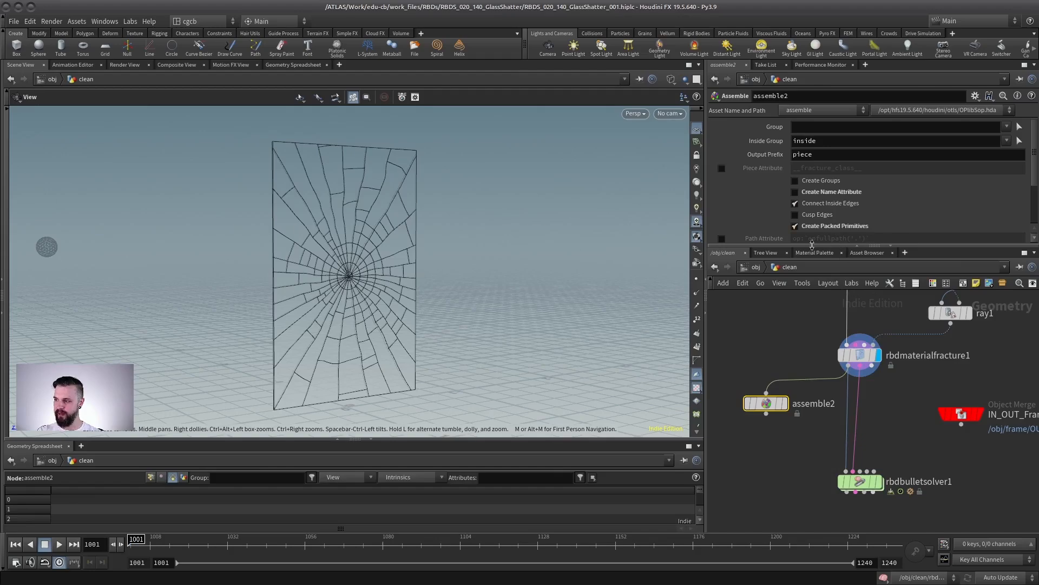
mouse_move(771, 406)
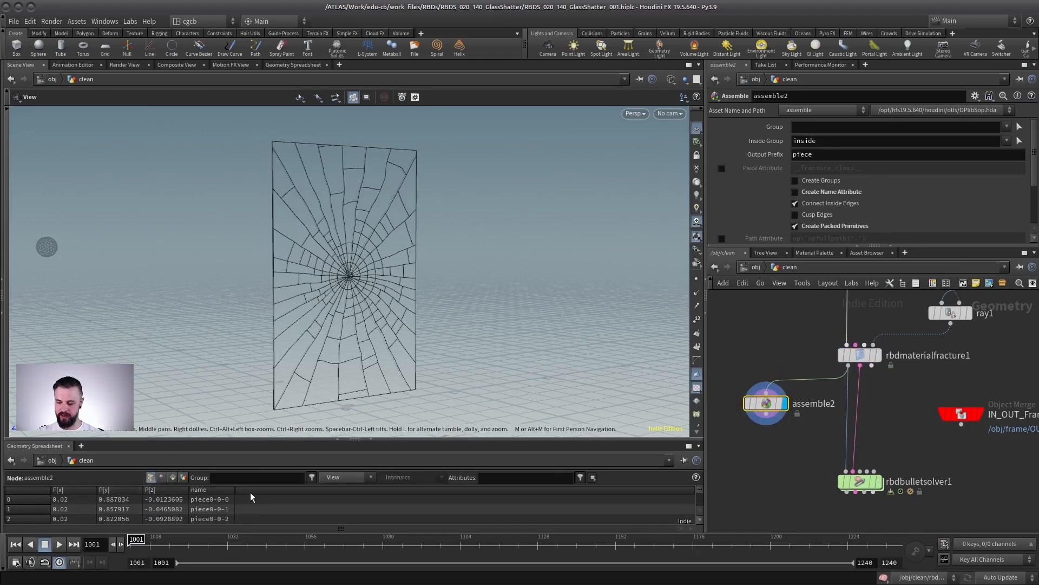
Check the packed pieces' points in the viewport, hide the points again, and switch to shaded display.
click(696, 278)
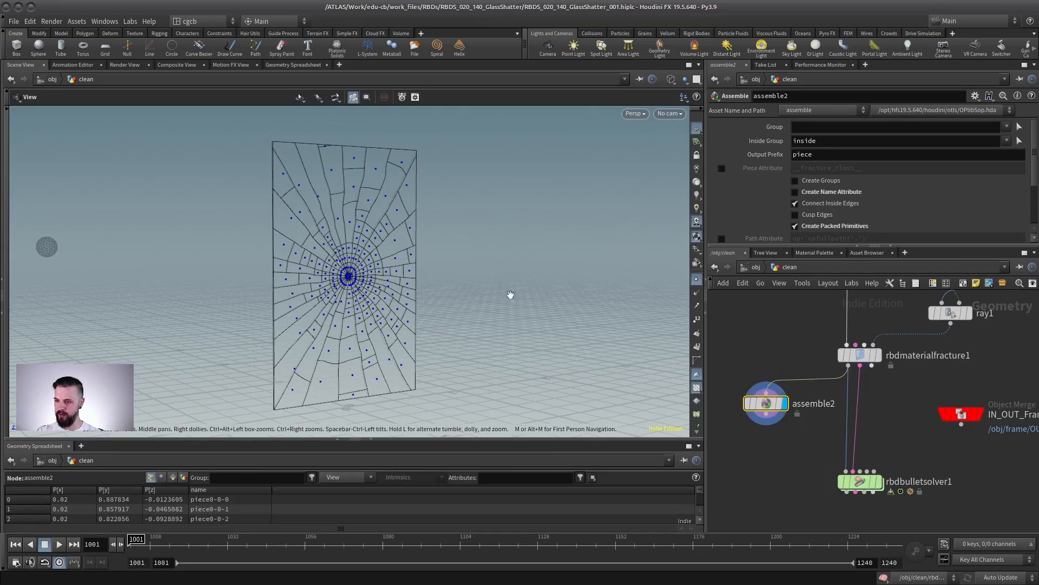
click(697, 279)
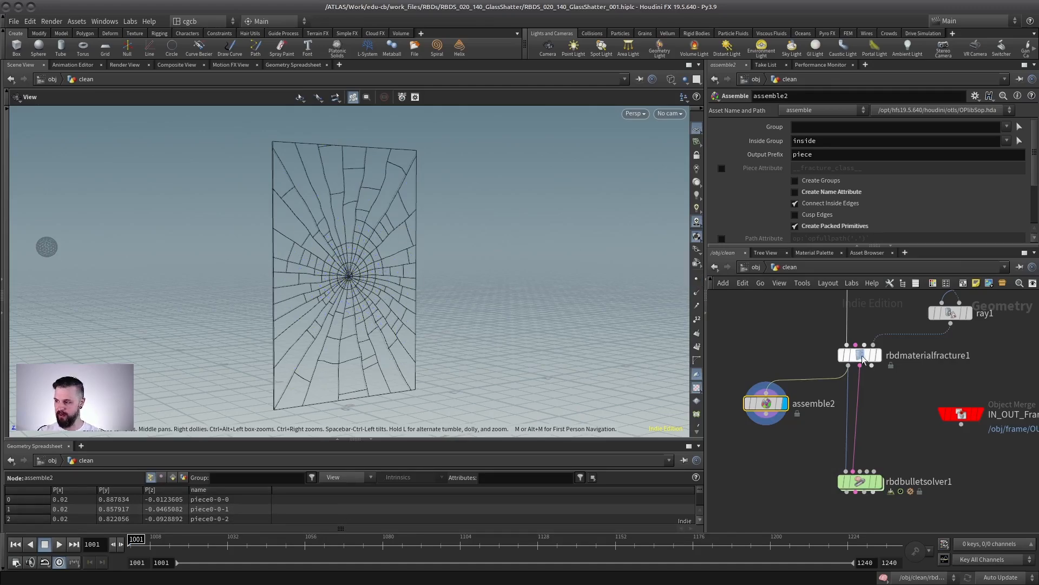
middle_drag(924, 359, 953, 323)
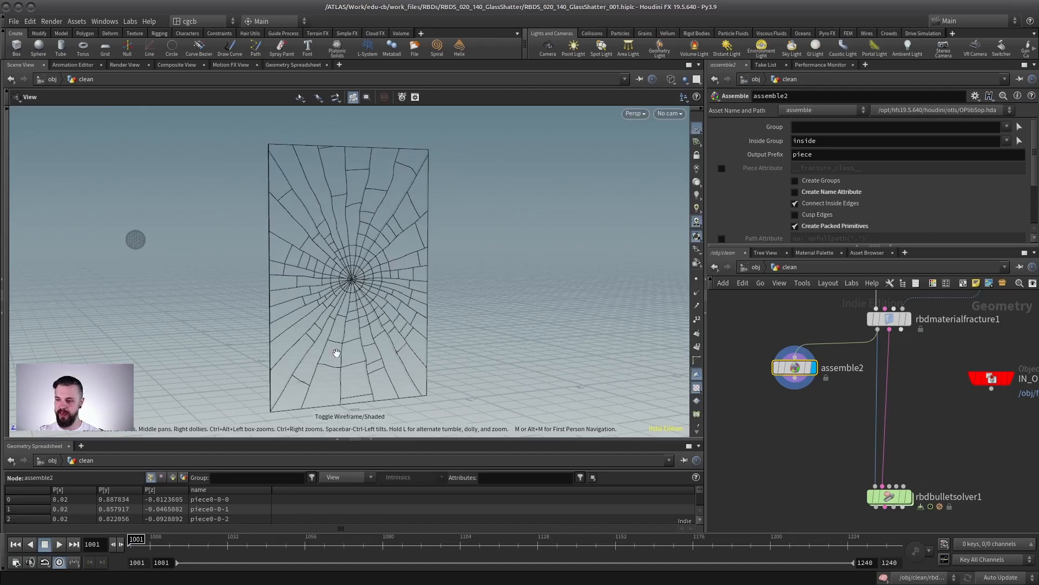
key(w)
Add a Point Wrangle after the Assemble node with the expression i@active=0;.
key(Tab)
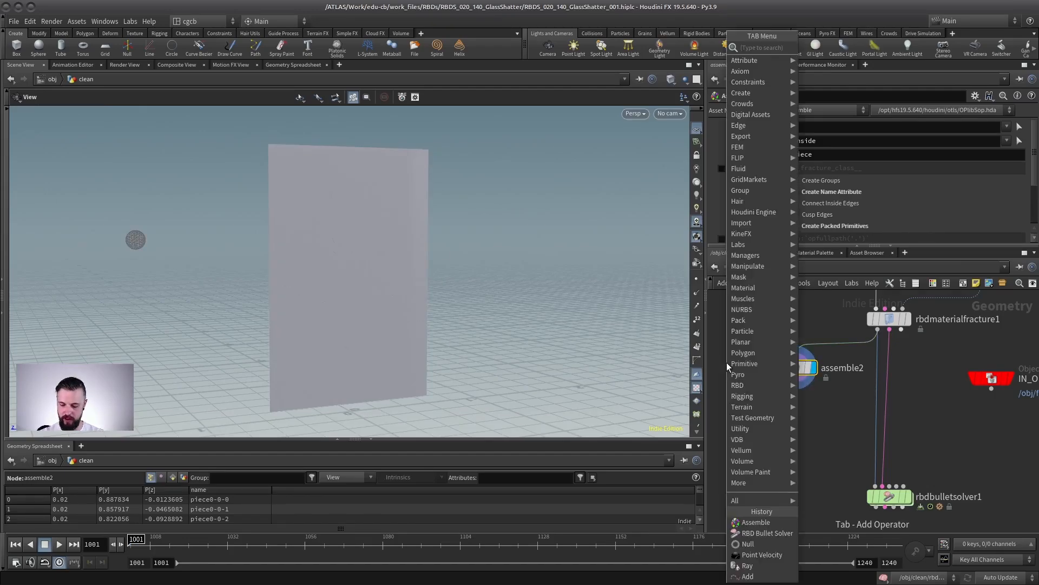
text(pwr)
key(Return)
key(Return)
click(774, 208)
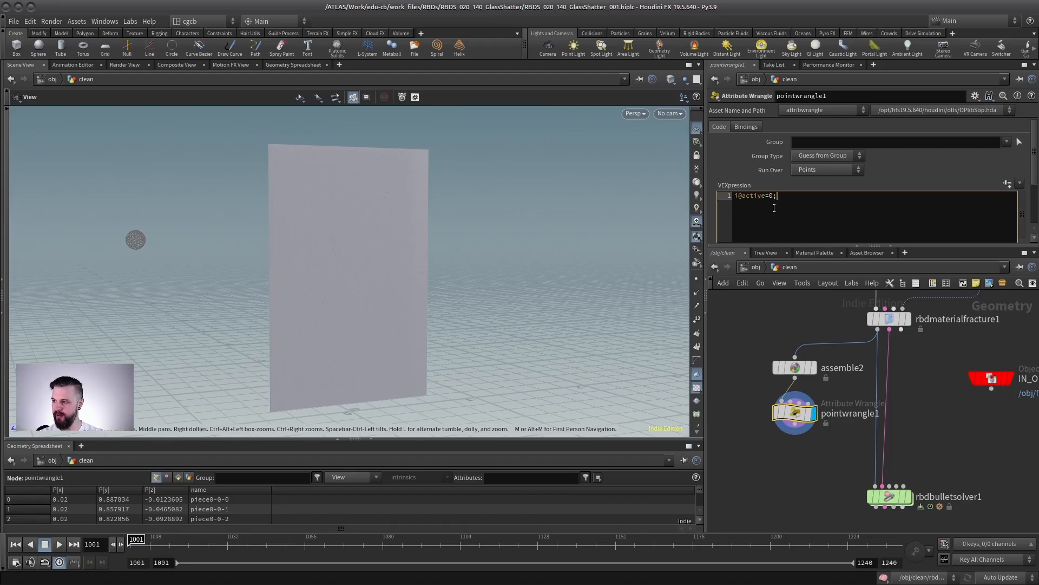
text(i@active=0;)
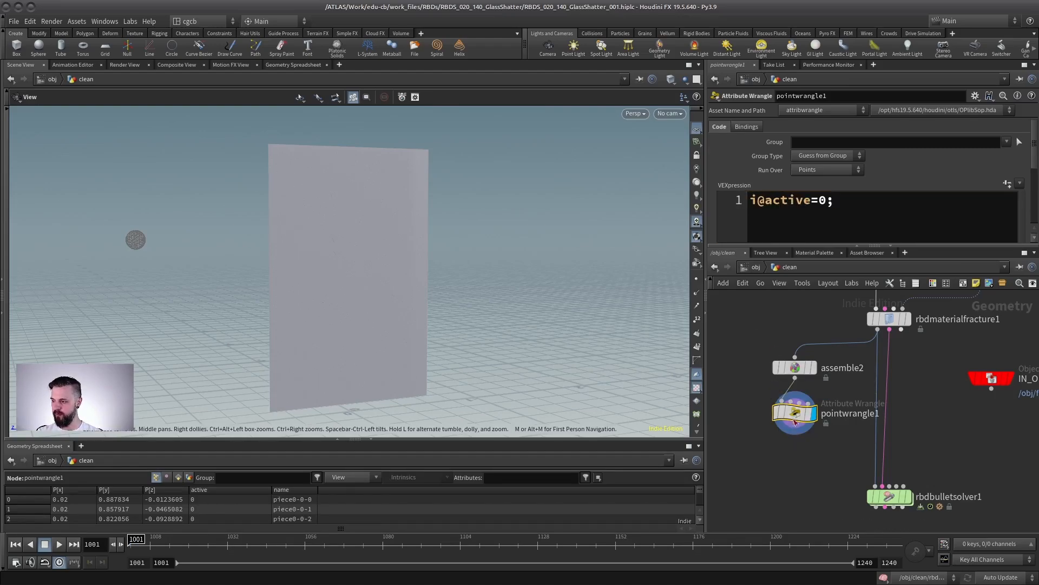
Rename the new Point Wrangle to active0.
click(795, 422)
click(830, 418)
text(active0)
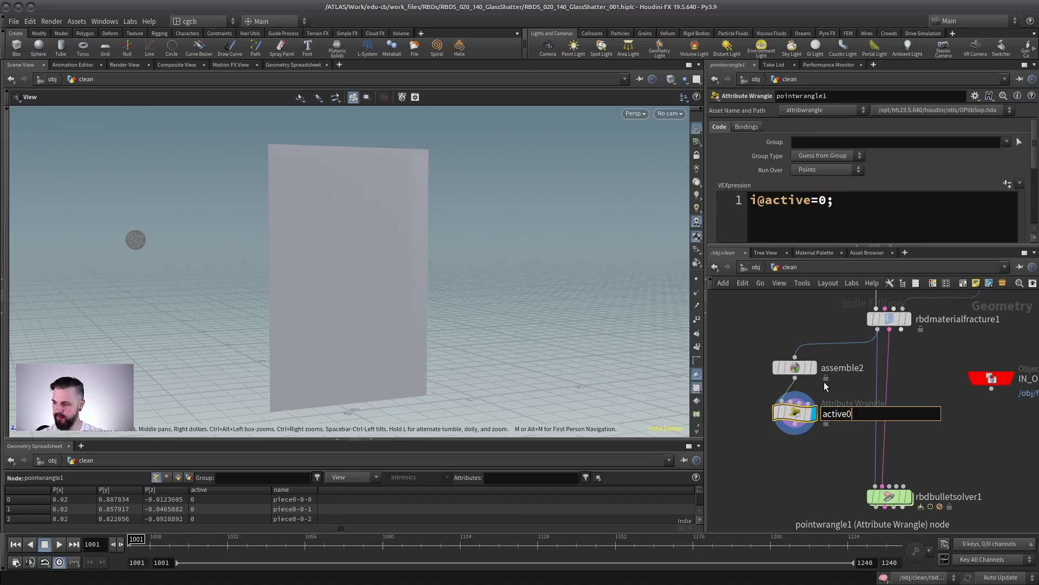
key(Return)
Append a Group node after the active0 wrangle and set its Group Type to Points.
middle_drag(803, 450, 797, 420)
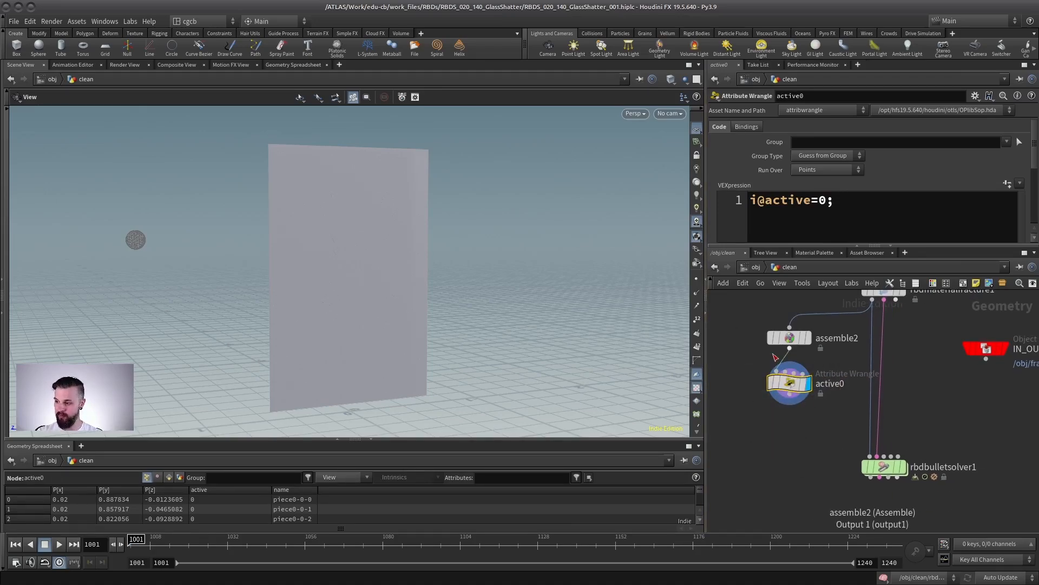
key(Tab)
text(gro)
key(Return)
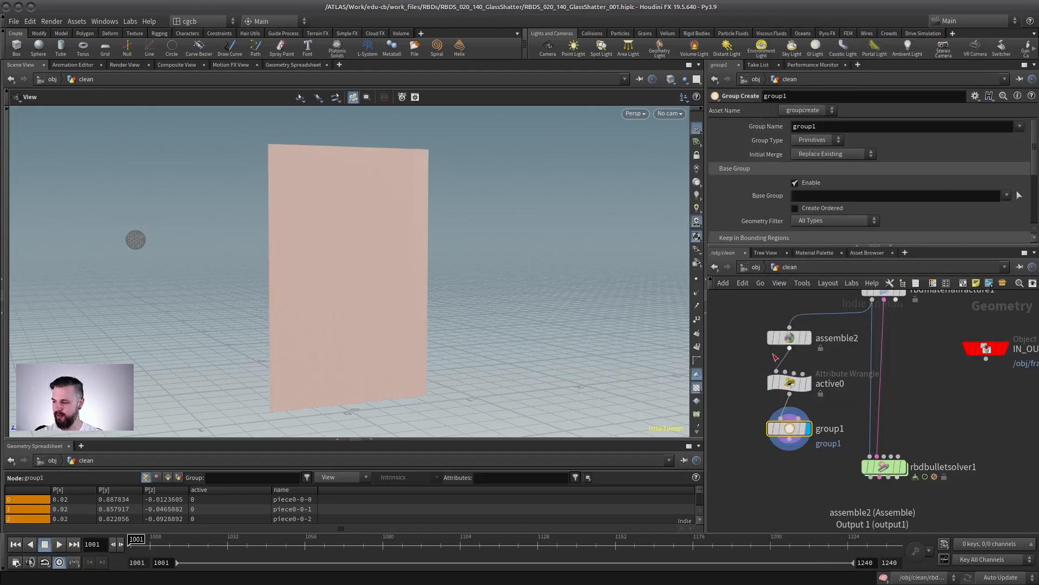
drag(890, 511, 890, 510)
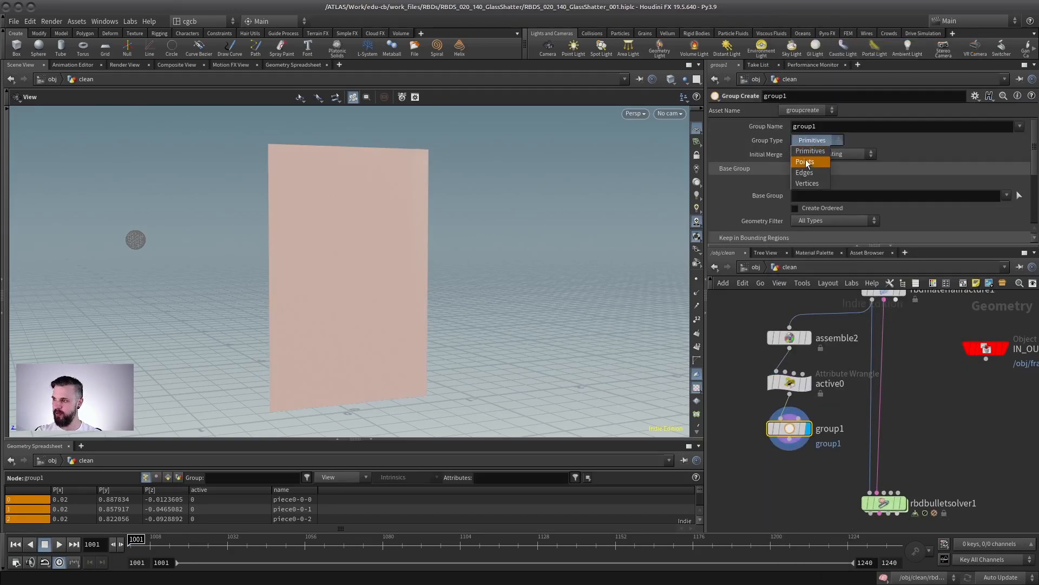
click(806, 161)
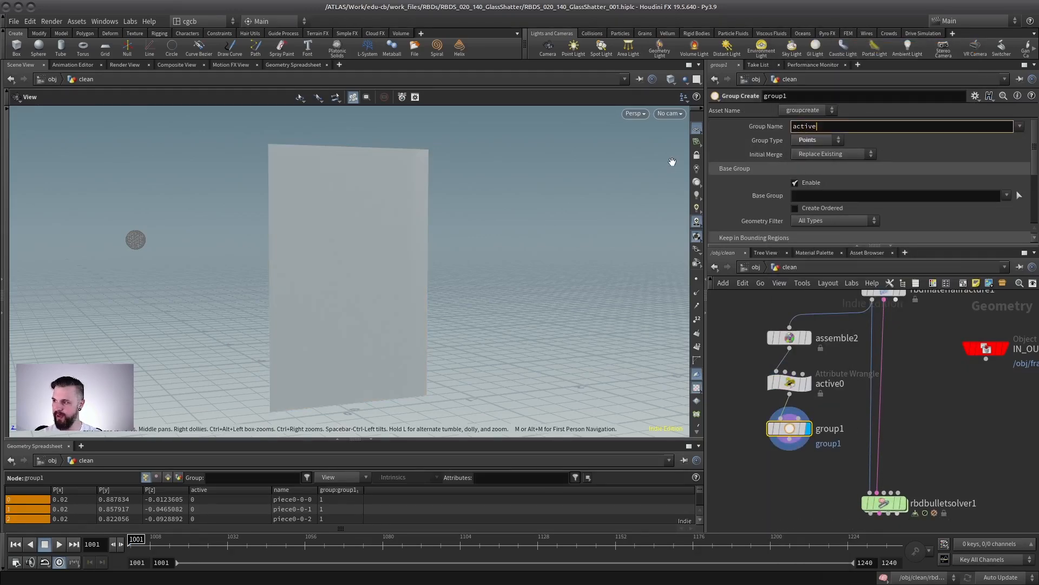
Name the group activeGRP, disable its Base Group, and limit it to a bounding box about 1 × 1.07 × 0.9 around the pane's centre.
click(795, 182)
click(810, 215)
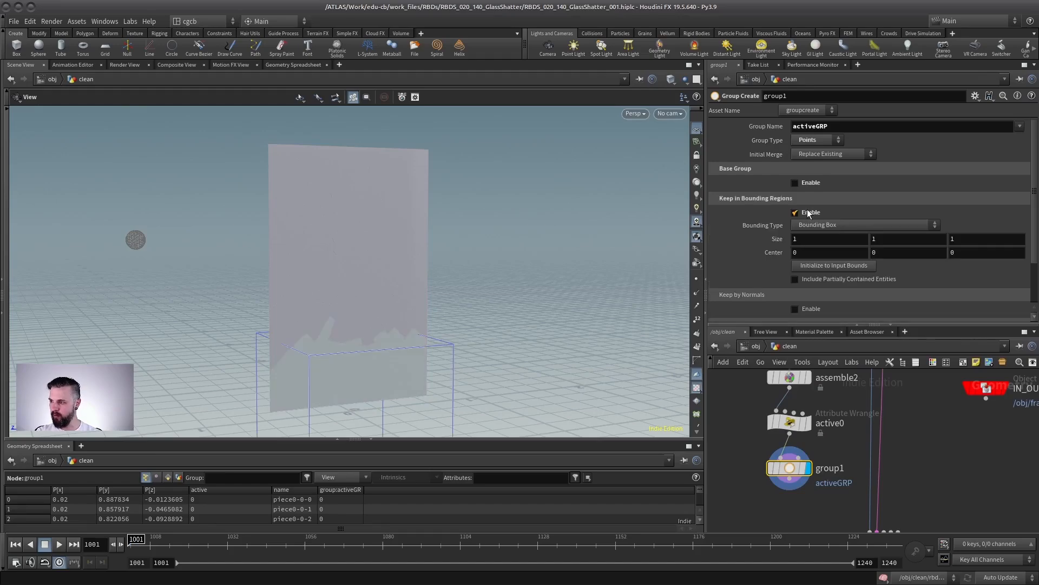
key(Return)
drag(349, 391, 287, 263)
drag(352, 325, 378, 266)
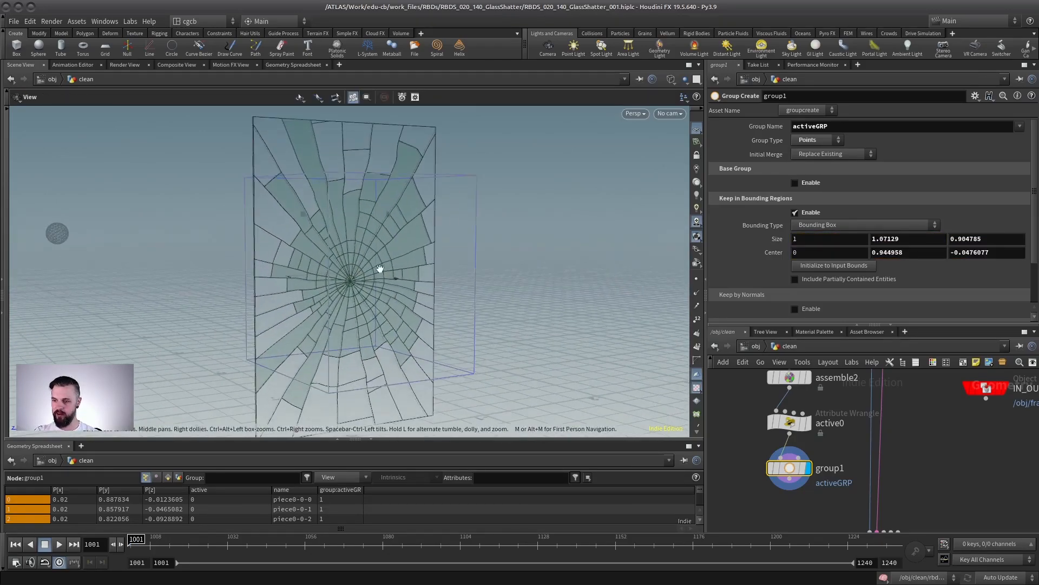
Set the RBD Material Fracture's concentric cracks to Minimum Width 0.08, Impact Spread 1.413 and Discontinuity Size 20.7.
middle_drag(853, 397, 843, 478)
scroll(843, 477, down, 2)
middle_drag(896, 425, 876, 449)
click(834, 450)
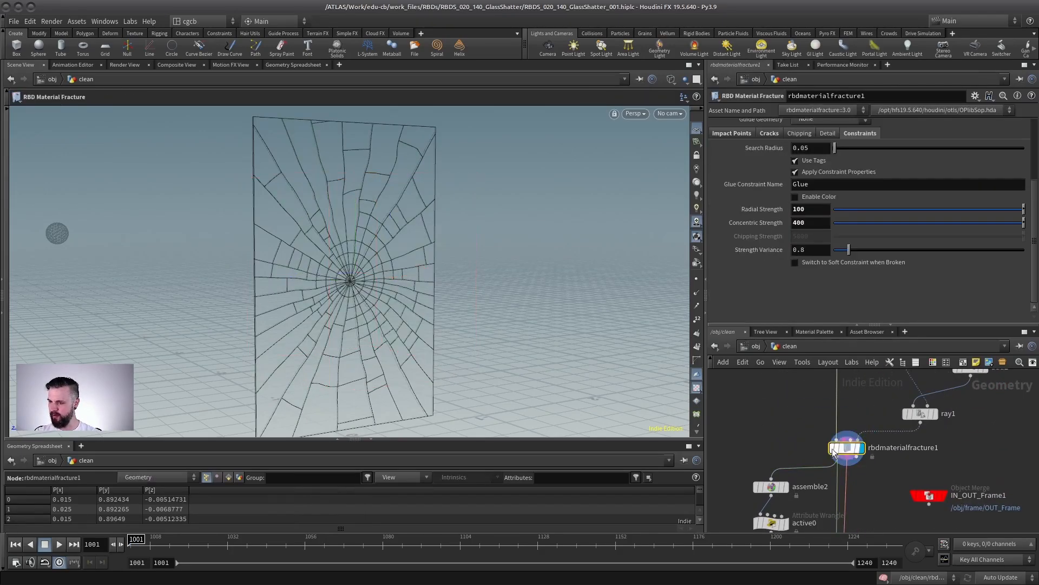
click(772, 133)
drag(847, 238, 844, 239)
drag(975, 251, 968, 252)
drag(812, 291, 684, 262)
text(100)
key(Return)
middle_drag(816, 292, 550, 357)
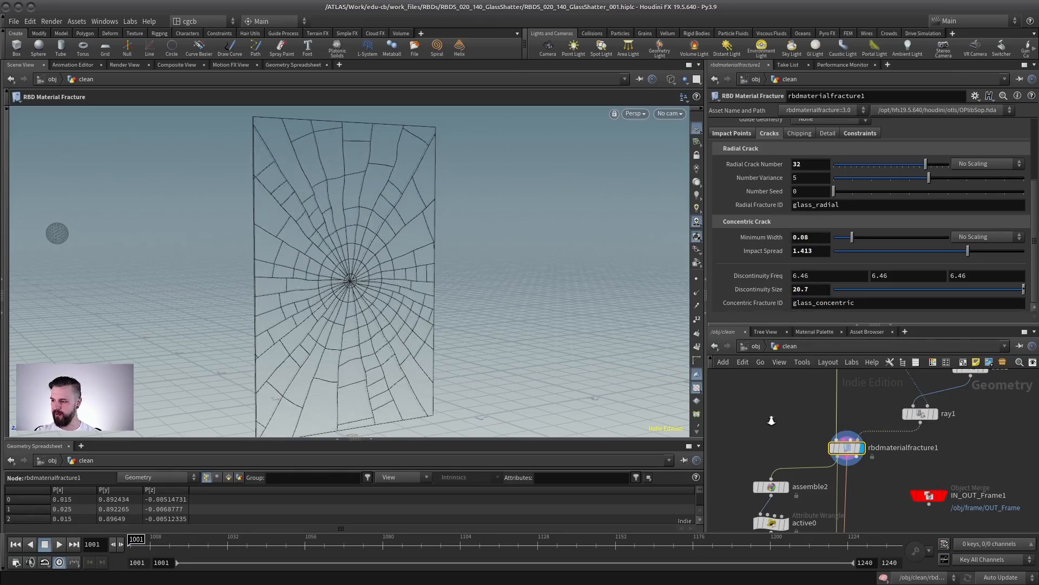
Resize the activeGRP bounding box to about 1 × 1.38 × 0.91, centred at about 0, 0.88, -0.01.
right_drag(772, 421, 774, 460)
middle_drag(783, 525, 782, 459)
click(782, 460)
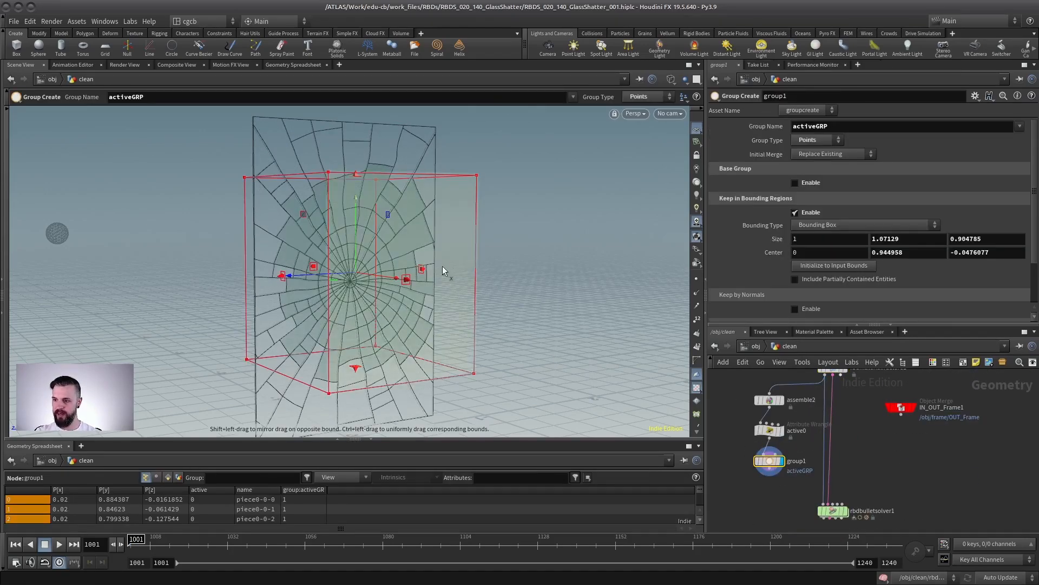
drag(423, 269, 415, 269)
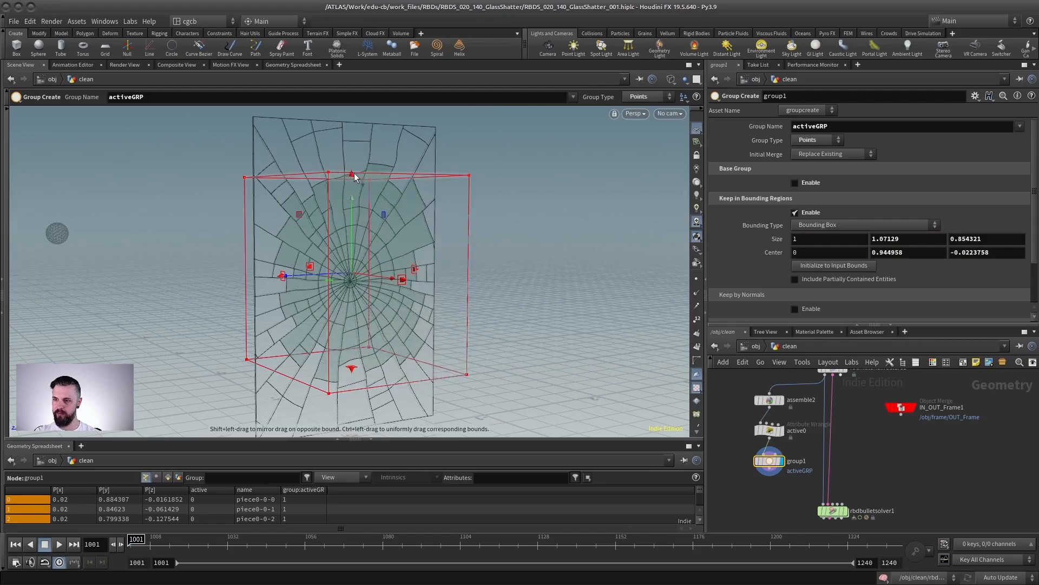
mouse_move(355, 173)
mouse_down()
mouse_move(352, 149)
mouse_move(353, 158)
mouse_up()
Add a Point Wrangle after the Group node that runs i@active=1; on the activeGRP group.
middle_drag(824, 468, 868, 438)
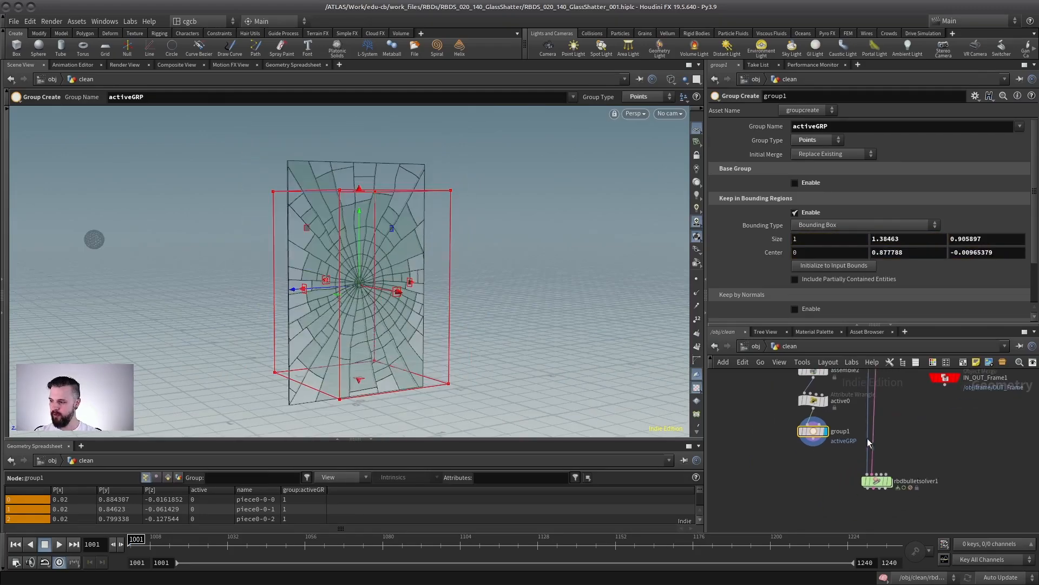
right_click(851, 431)
click(839, 419)
key(Tab)
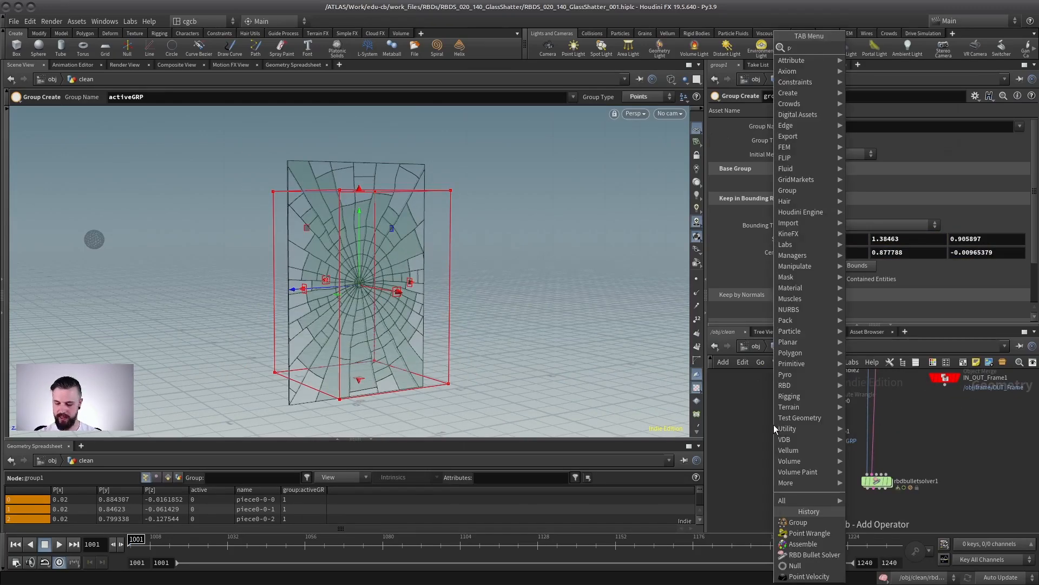
text(pw)
key(Return)
key(Return)
click(773, 239)
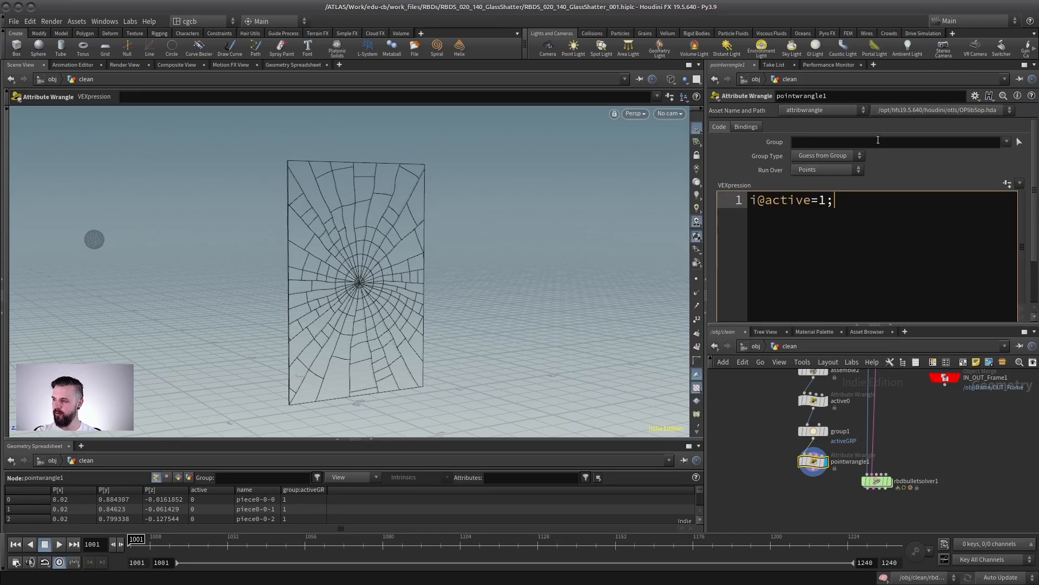
key(ctrl+Return)
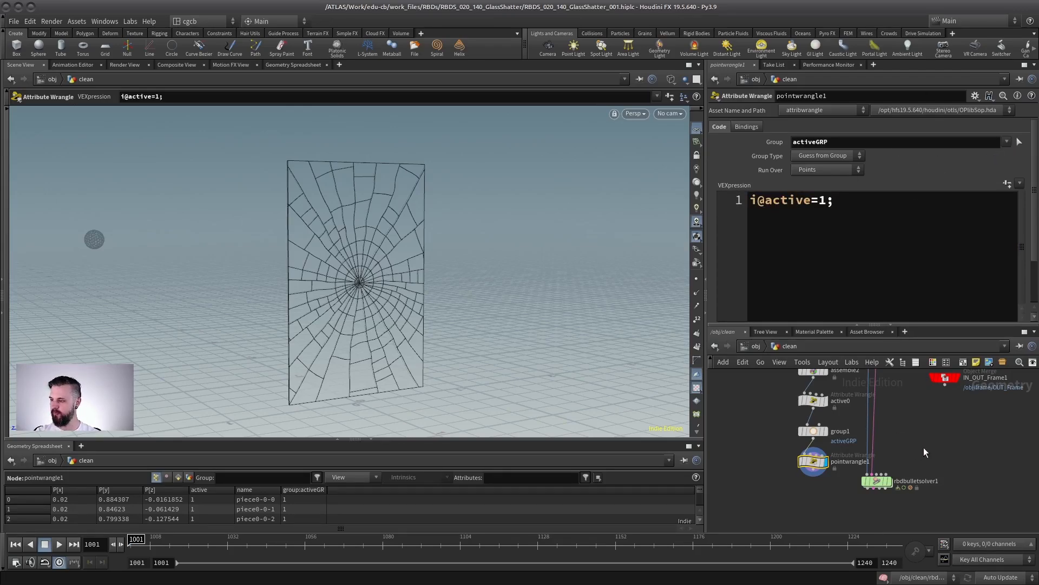
Feed the activeGRP wrangle into the RBD Bullet Solver's geometry input, play the simulation in shaded view, and return to frame 1001.
scroll(925, 452, up, 1)
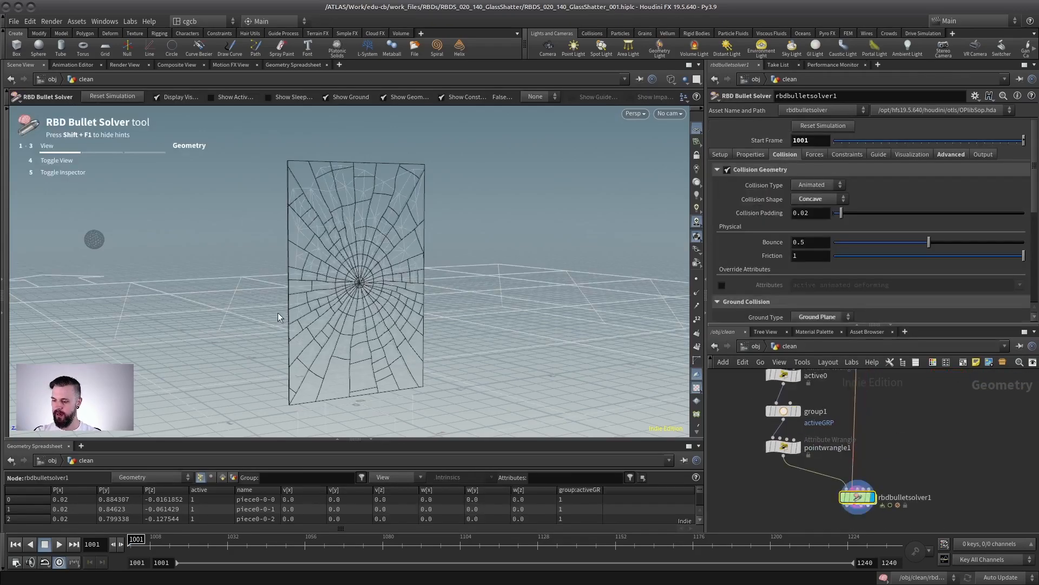
key(shift+w)
alt+drag(356, 324, 134, 401)
click(59, 546)
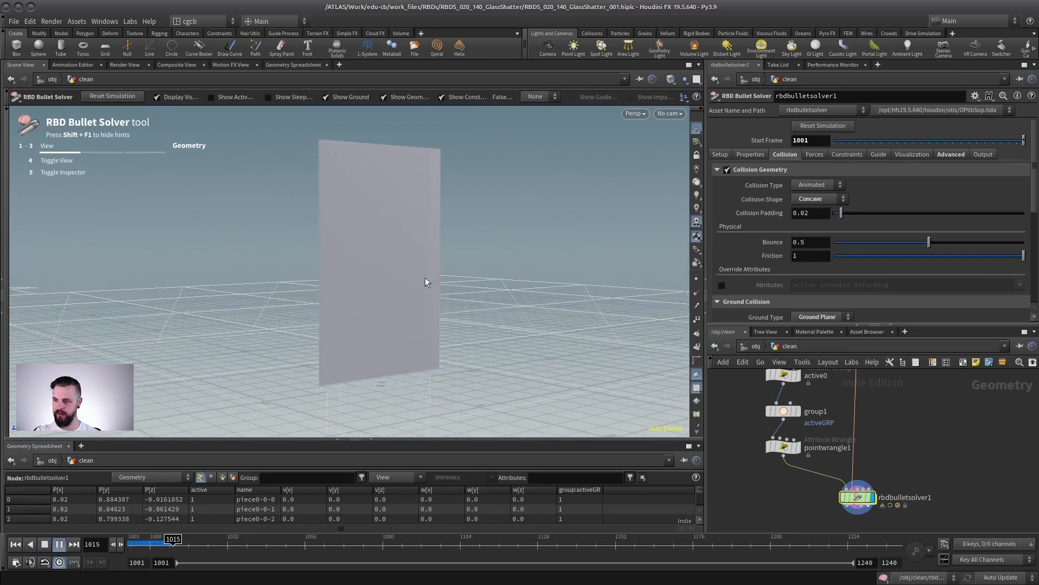
key(shift+w)
key(shift+w)
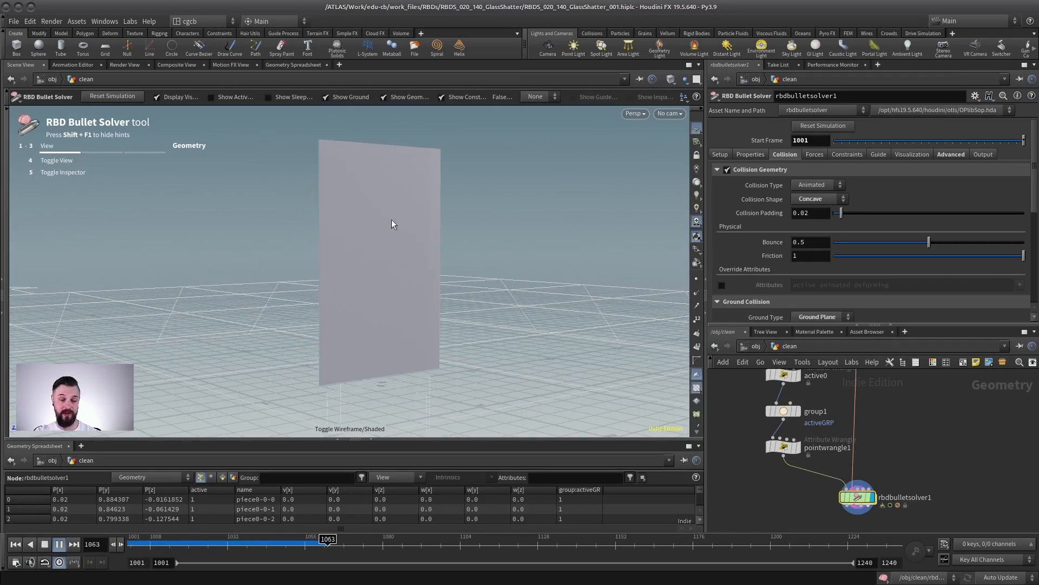
click(45, 545)
mouse_move(133, 543)
mouse_down()
mouse_move(192, 540)
mouse_move(131, 532)
mouse_move(171, 528)
mouse_move(134, 531)
mouse_move(182, 530)
mouse_move(133, 532)
mouse_up()
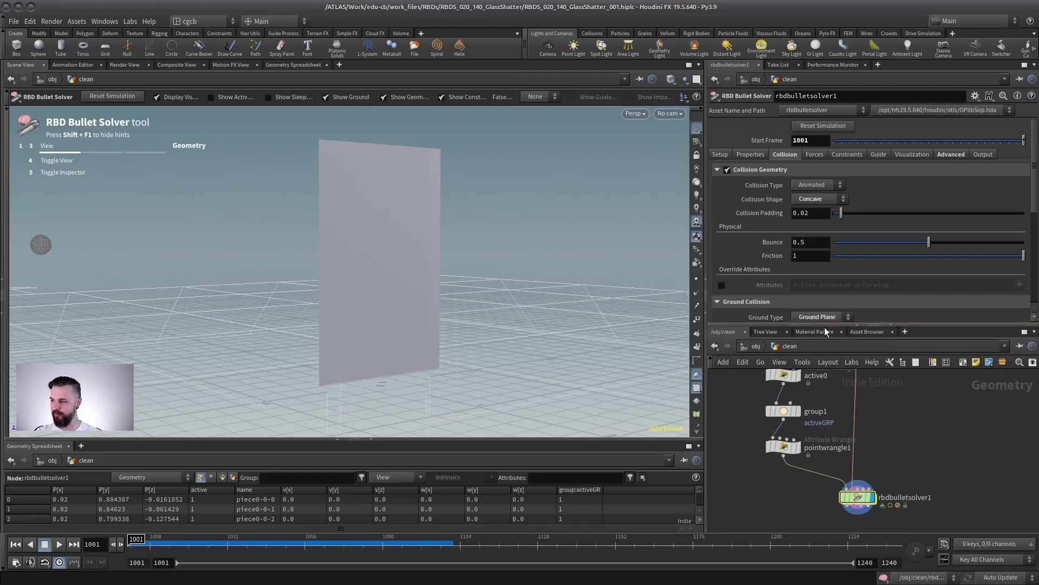
drag(839, 324, 845, 166)
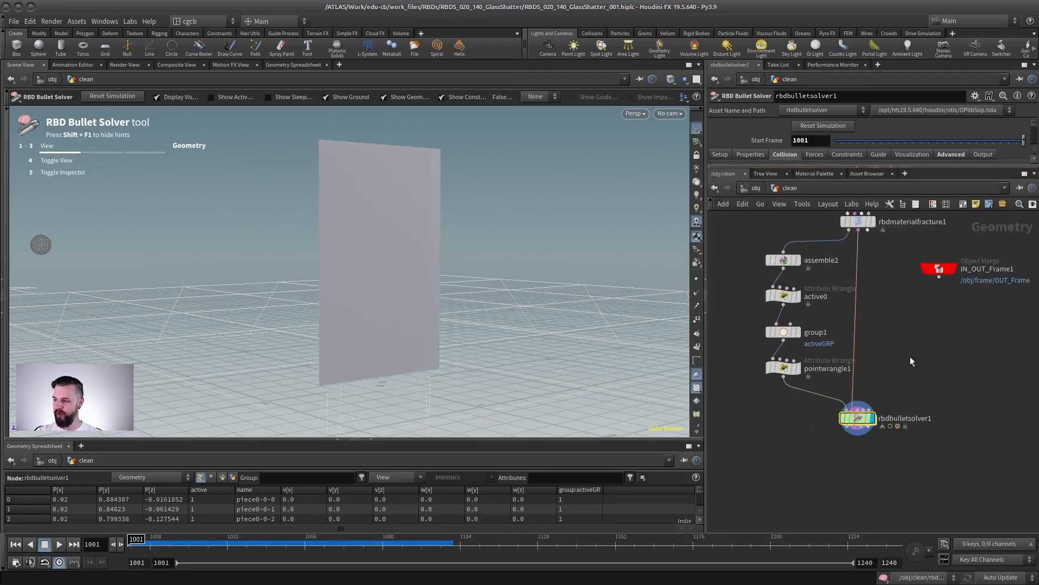
scroll(911, 356, down, 2)
scroll(884, 358, down, 4)
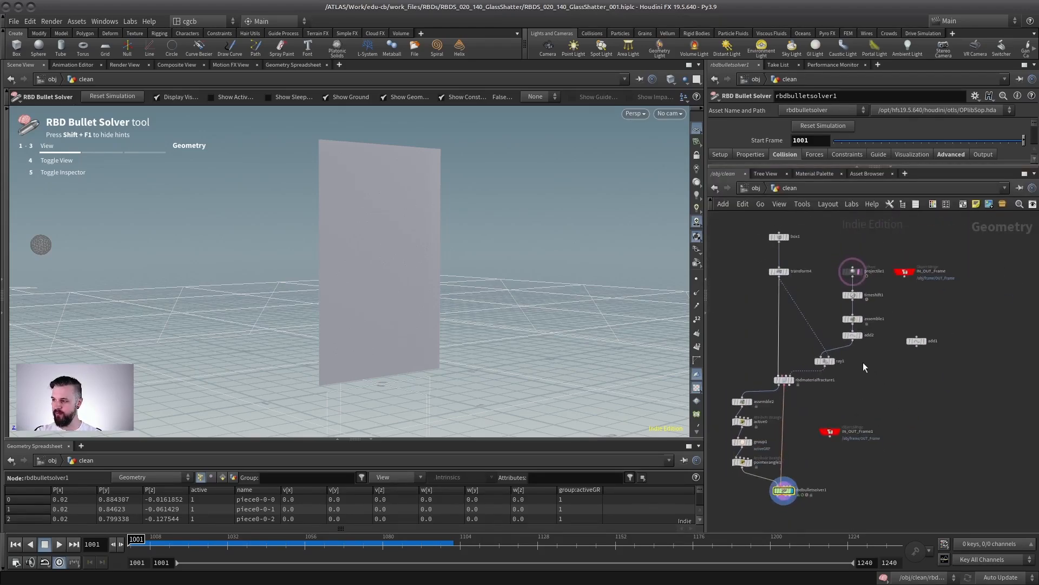
scroll(850, 250, up, 3)
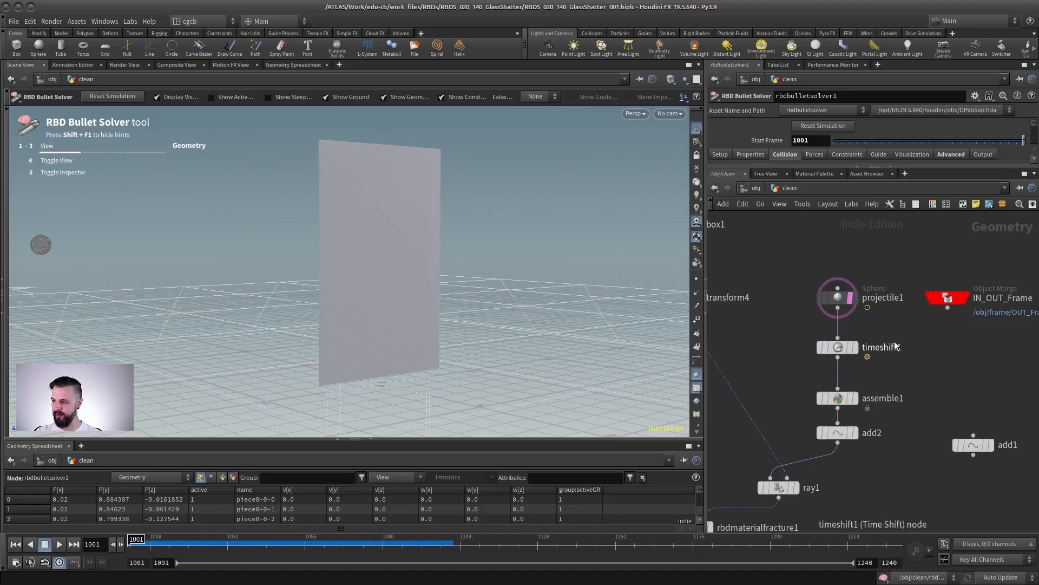
middle_drag(917, 324, 924, 308)
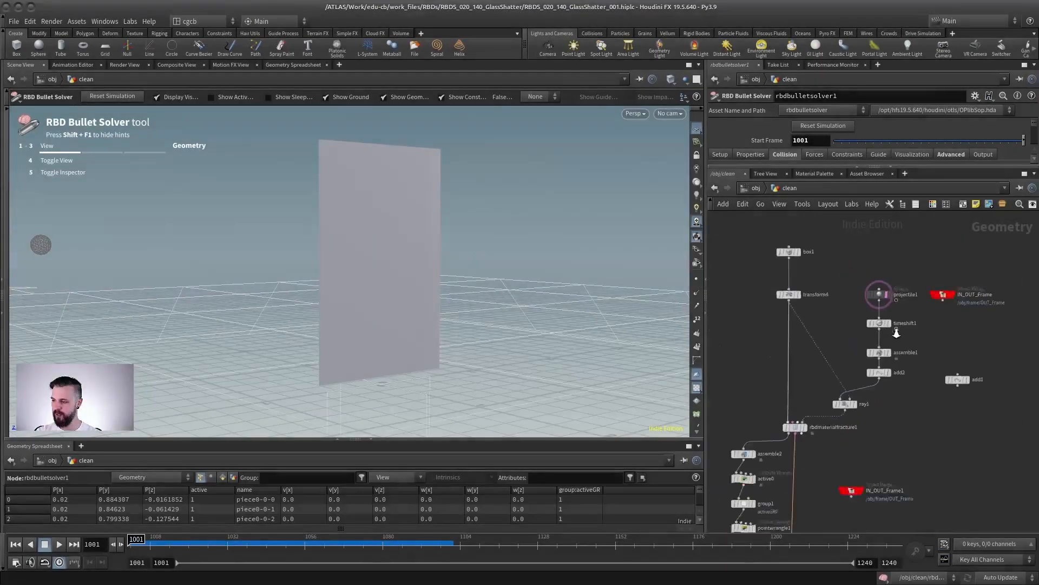
Move the timeshift1, assemble1 and add2 nodes together to the left of projectile1 to clear the space beneath it.
scroll(923, 310, down, 3)
drag(923, 310, 886, 365)
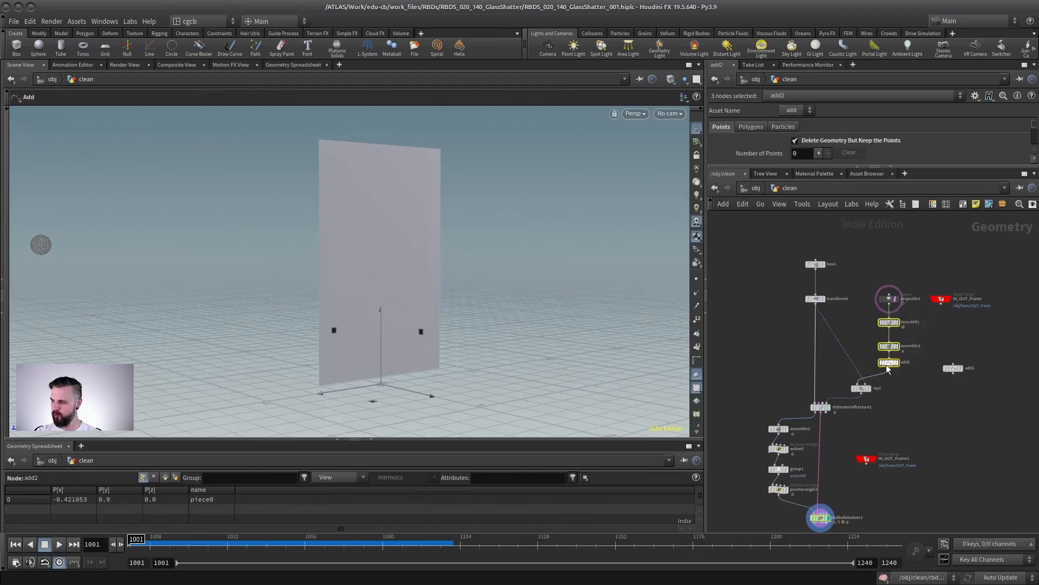
click(904, 382)
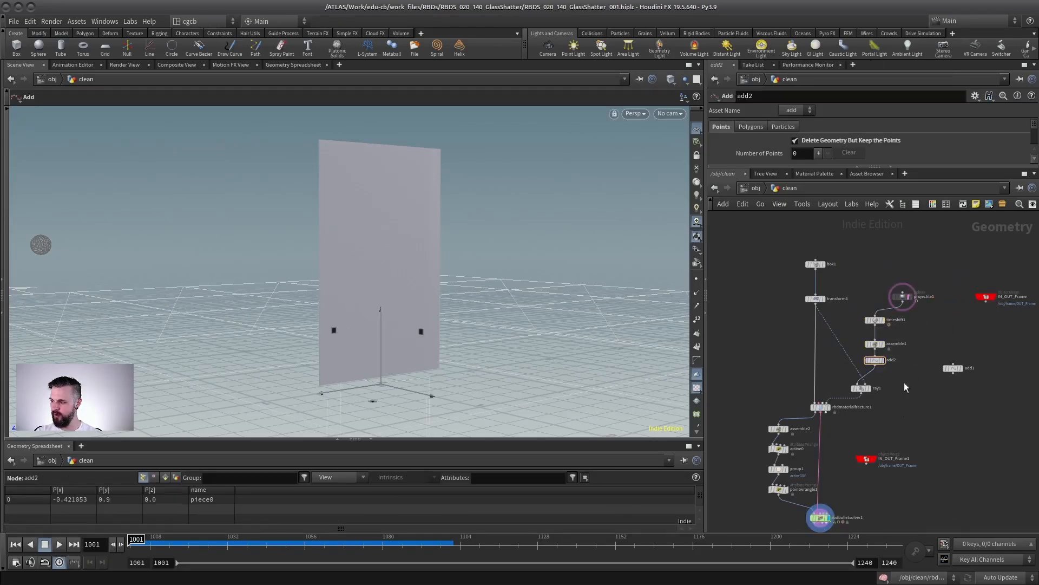
Add a Null fed by projectile1 and connect it to the RBD Bullet Solver's collision geometry input.
scroll(902, 392, down, 1)
key(Tab)
text(null)
key(Return)
click(901, 464)
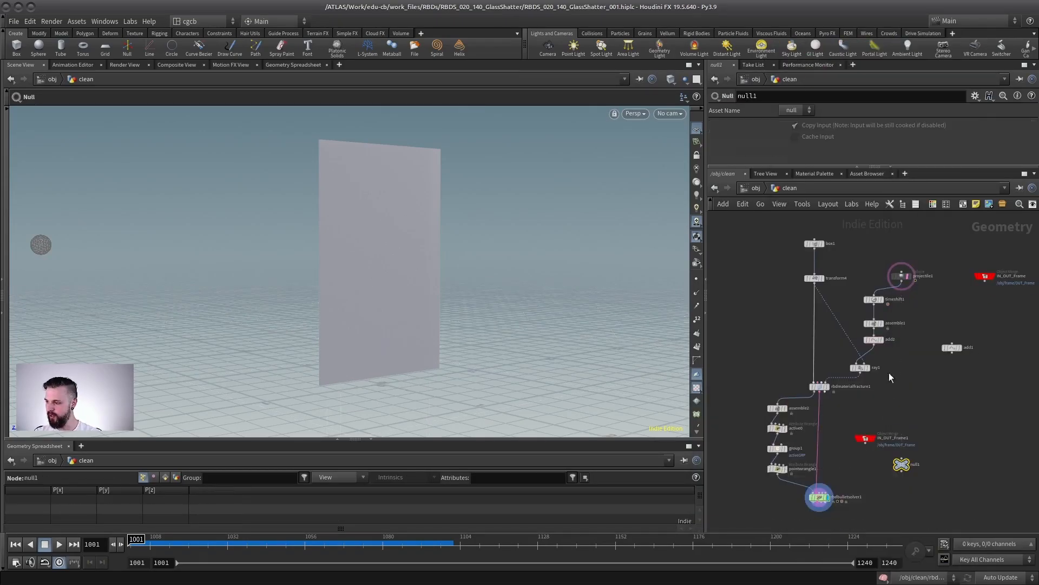
drag(901, 286, 901, 459)
scroll(881, 381, up, 3)
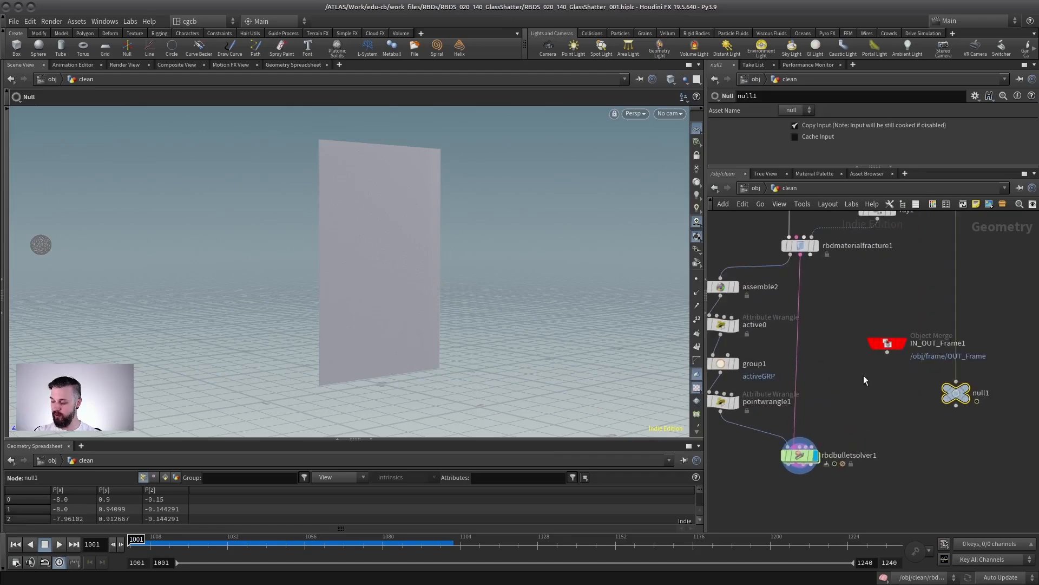
drag(806, 447, 956, 414)
click(800, 455)
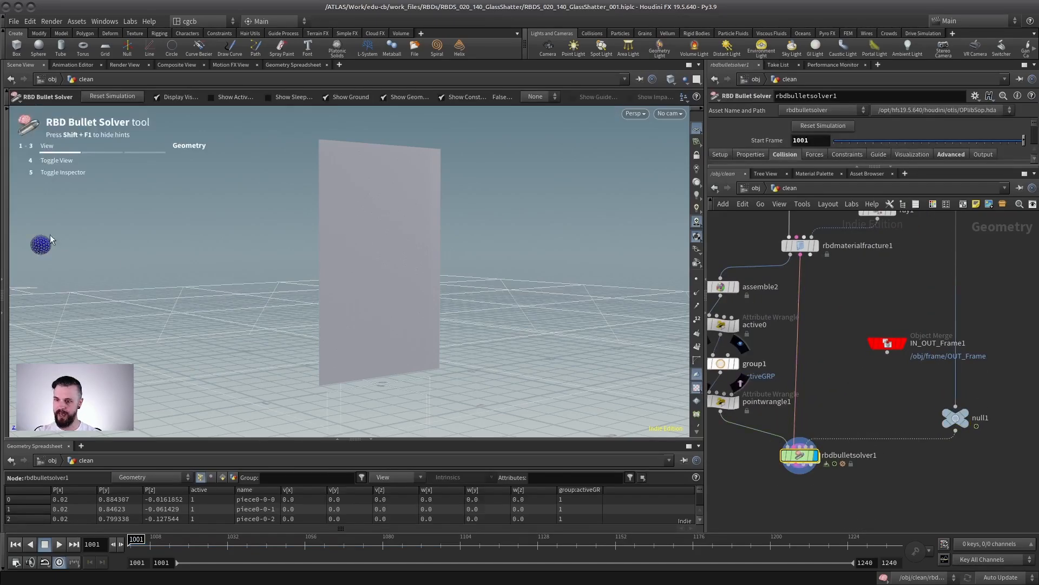
Set the RBD Bullet Solver's Collision Shape to Convex Hull and play the simulation.
scroll(162, 255, down, 1)
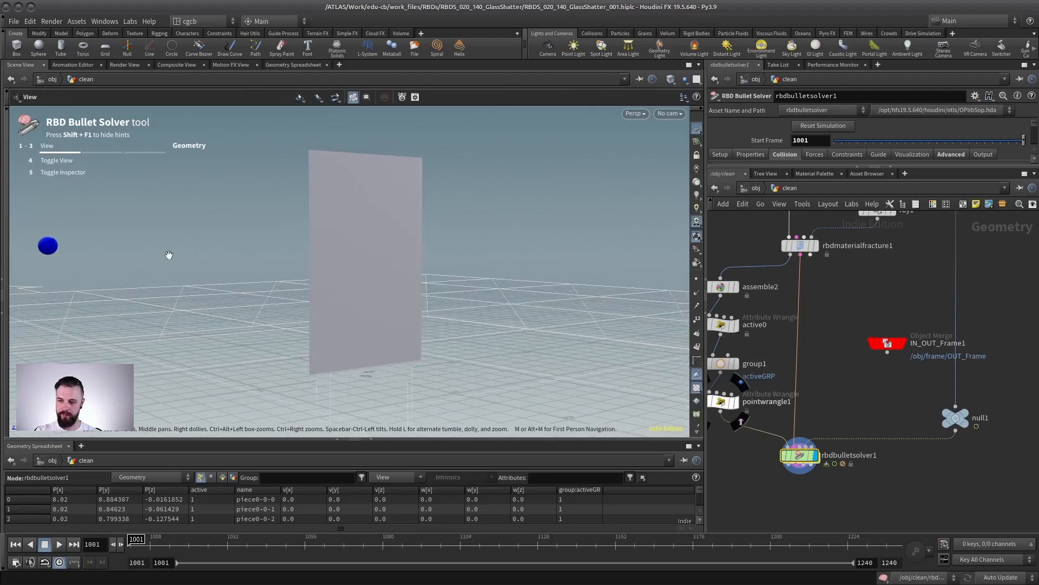
drag(812, 166, 809, 273)
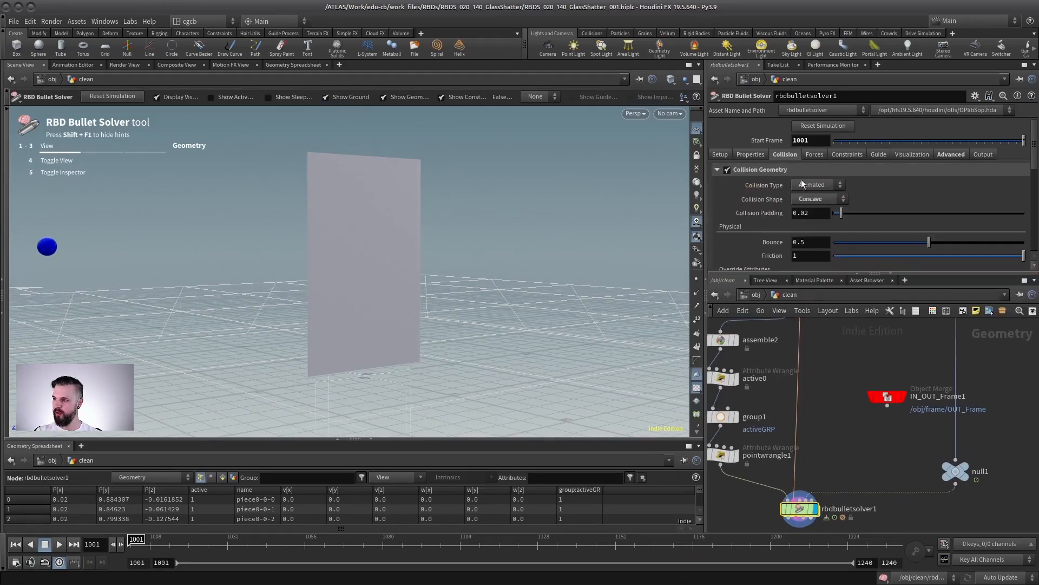
click(818, 199)
click(814, 209)
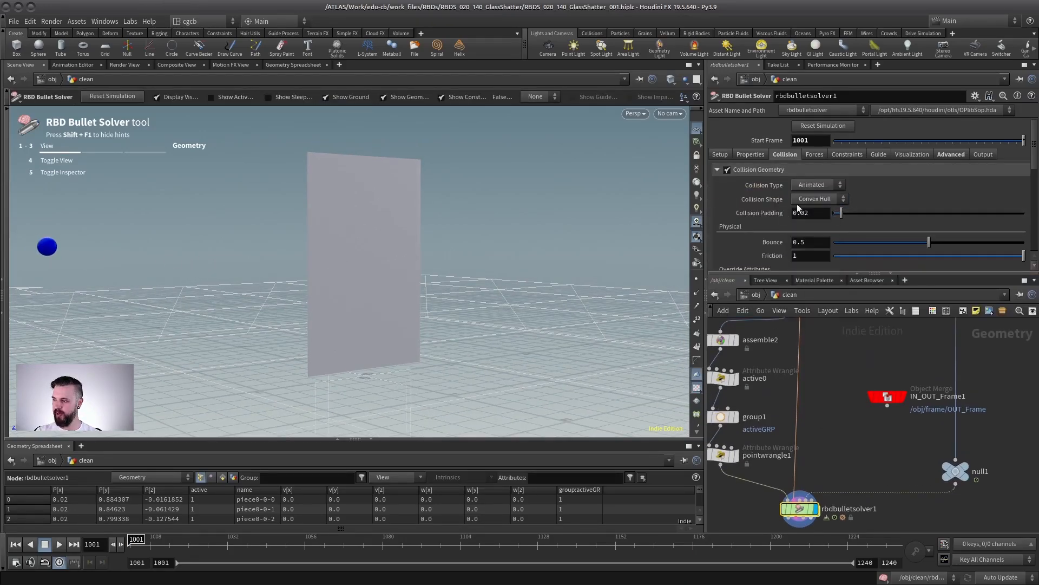
drag(823, 272, 774, 281)
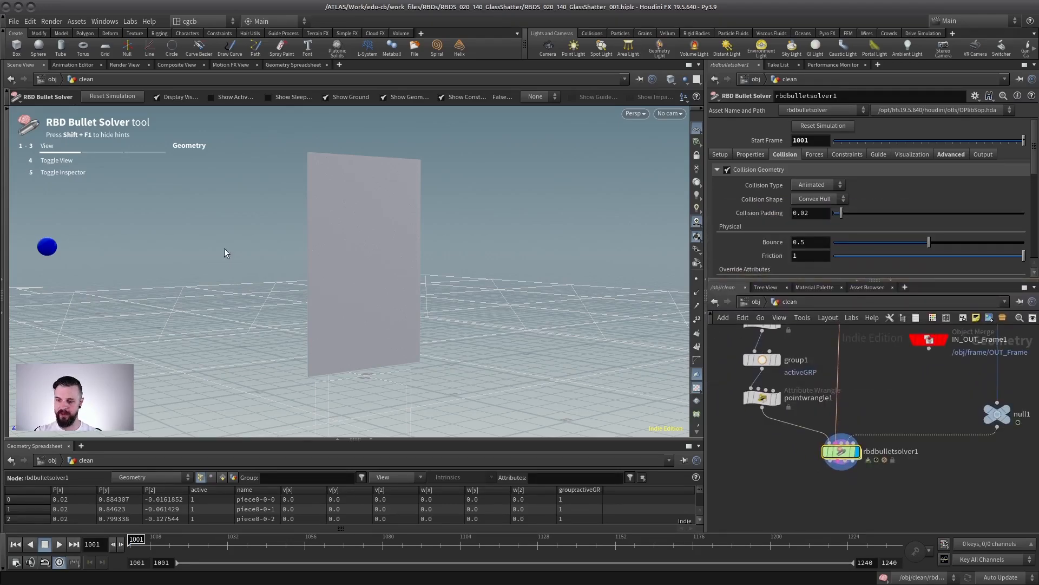
click(59, 543)
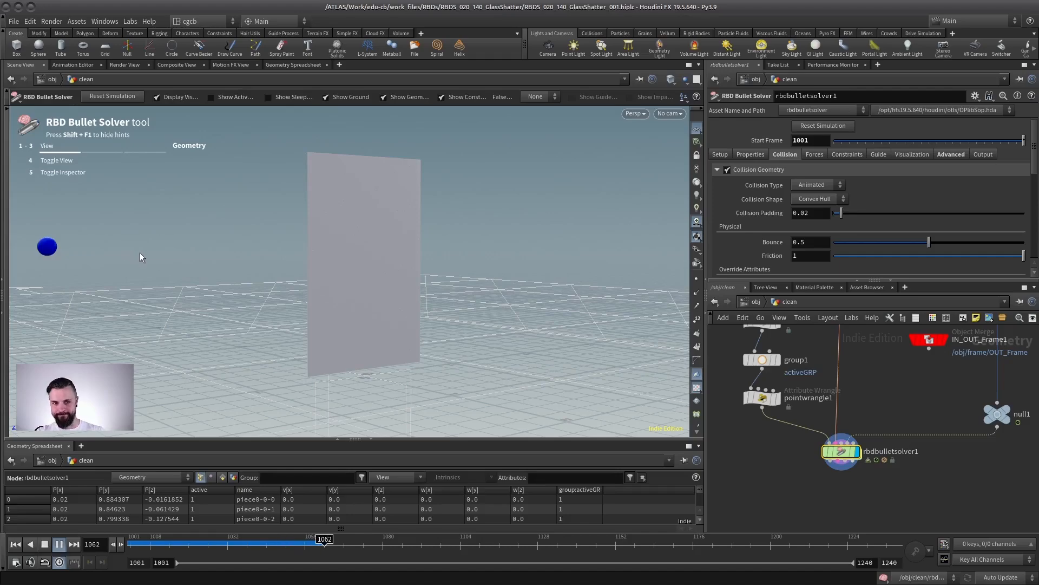
click(44, 539)
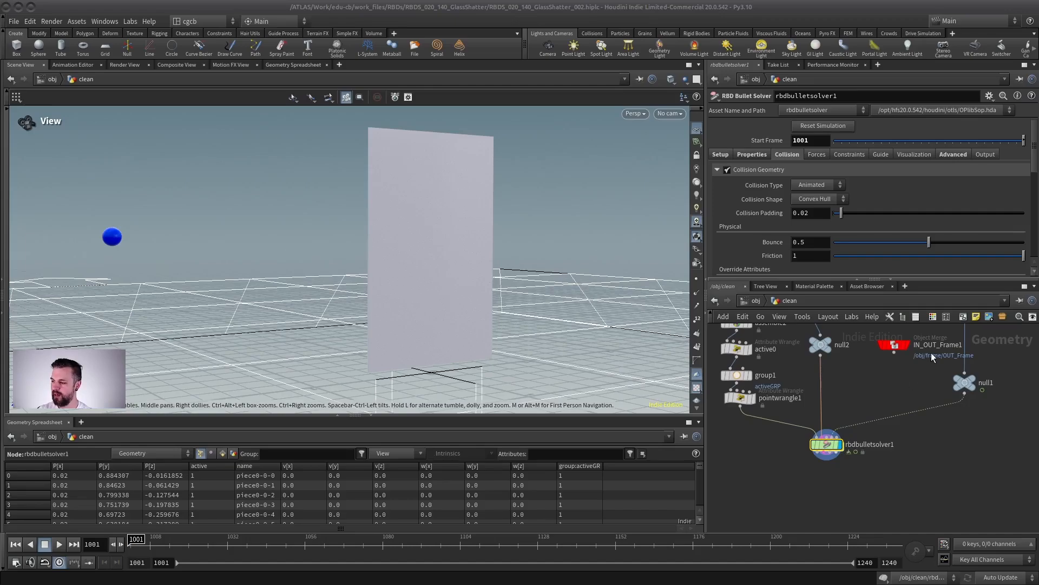
Copy assemble1 onto the wire between projectile1 and its Null.
middle_drag(931, 353, 914, 280)
click(809, 184)
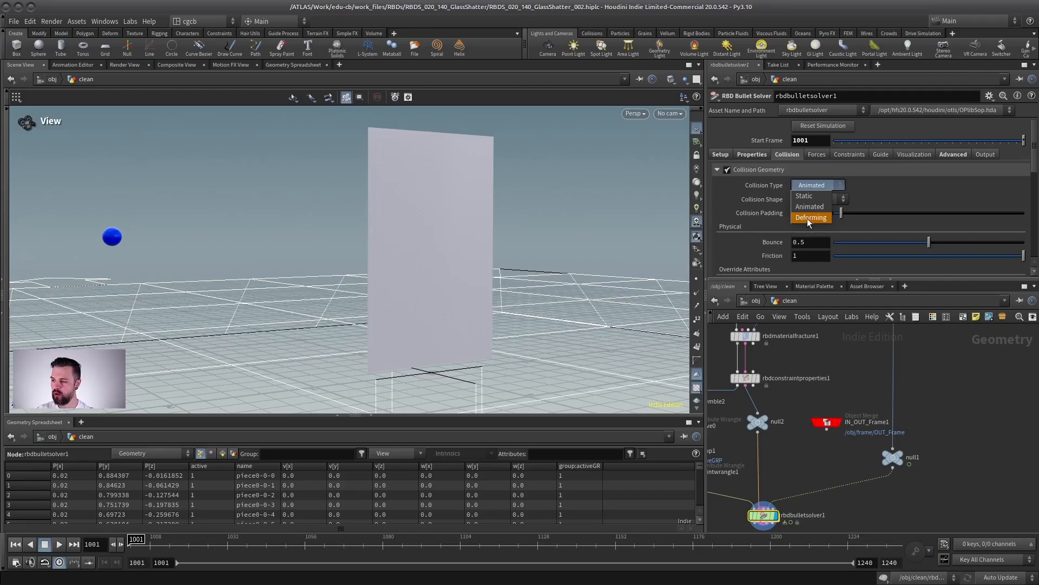
middle_drag(928, 353, 885, 417)
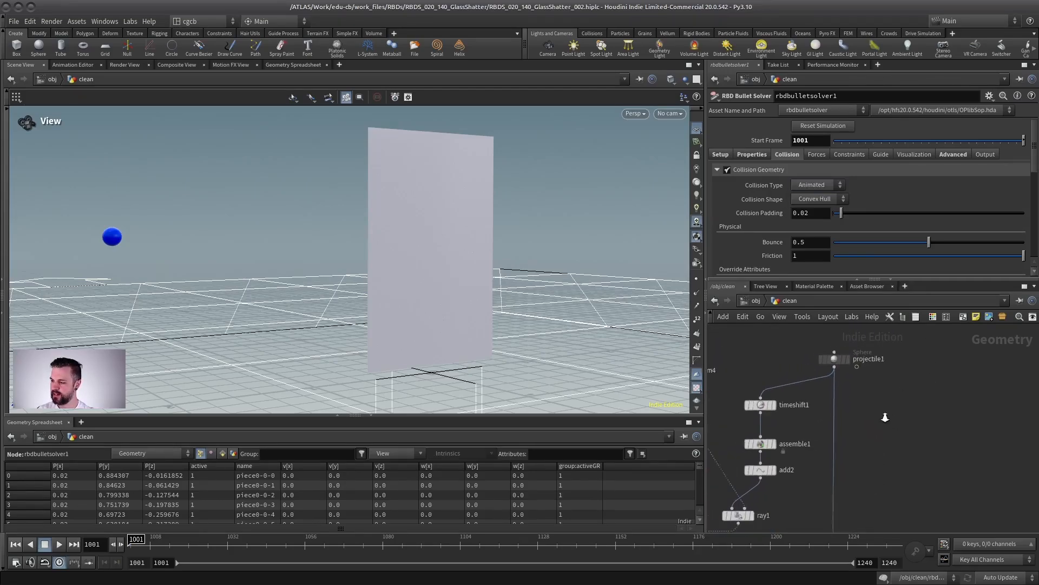
scroll(825, 379, up, 1)
middle_drag(853, 378, 864, 337)
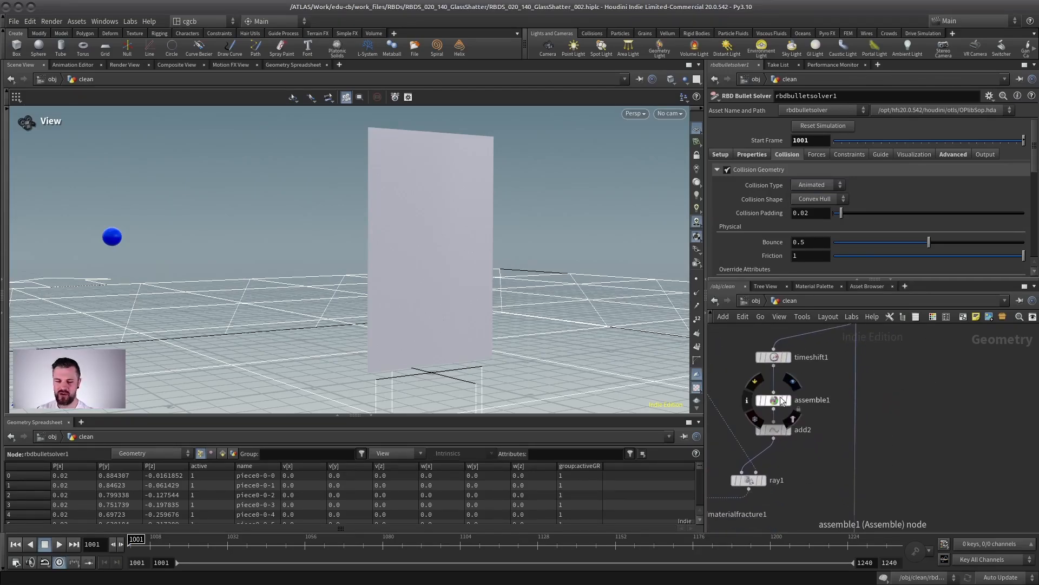
mouse_move(777, 403)
alt+drag(777, 403, 860, 402)
mouse_move(773, 351)
Play the RBD Bullet Solver simulation with the packed projectile and return to frame 1001.
middle_drag(822, 475, 843, 374)
middle_drag(828, 415, 873, 302)
click(772, 423)
click(58, 544)
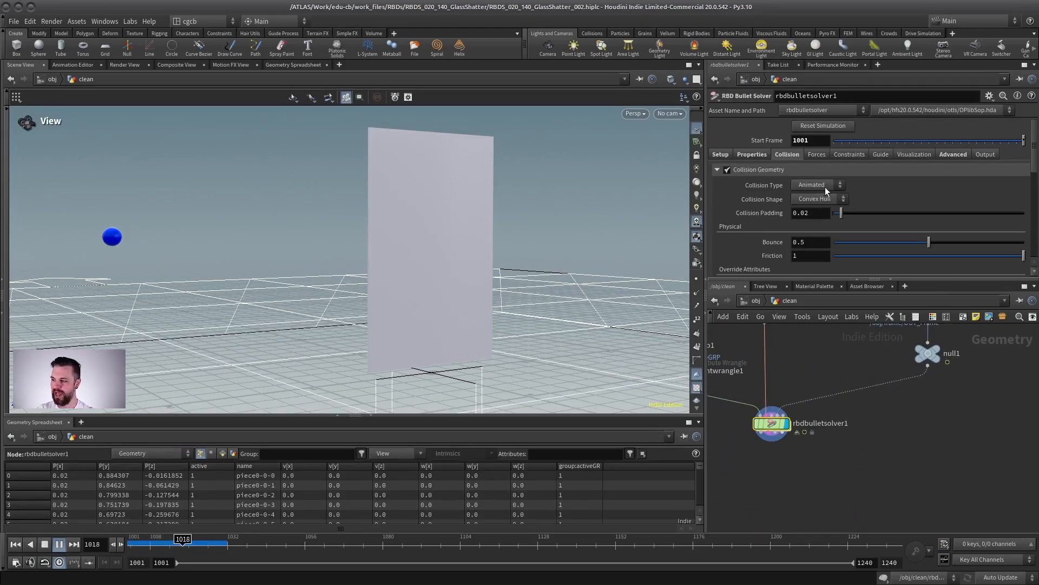
click(46, 548)
Insert an RBD Deforming to Animated node between the copied Assemble node and the projectile's Null.
middle_drag(858, 387, 821, 480)
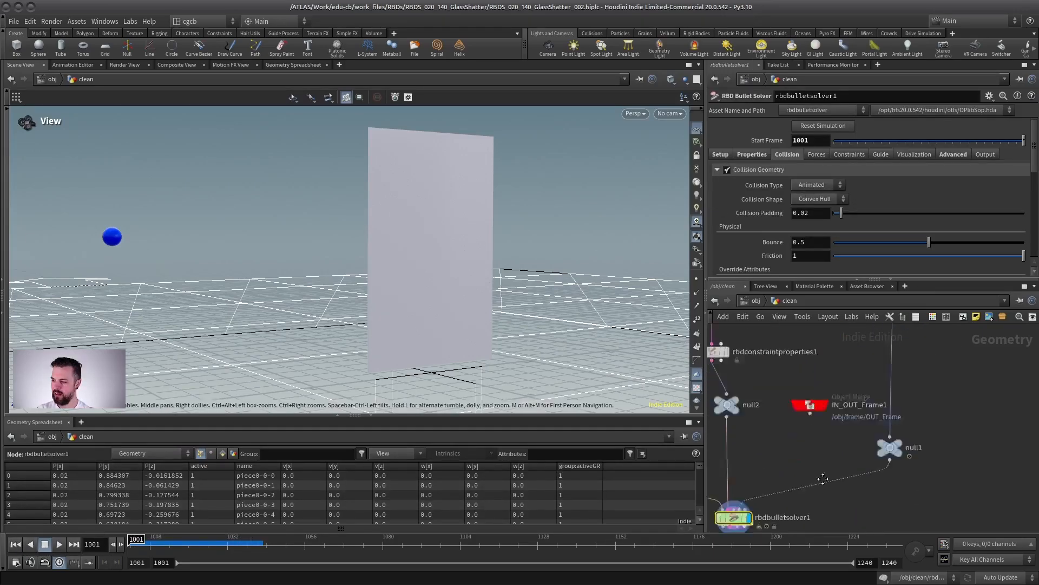
middle_drag(871, 347, 861, 403)
scroll(896, 435, down, 1)
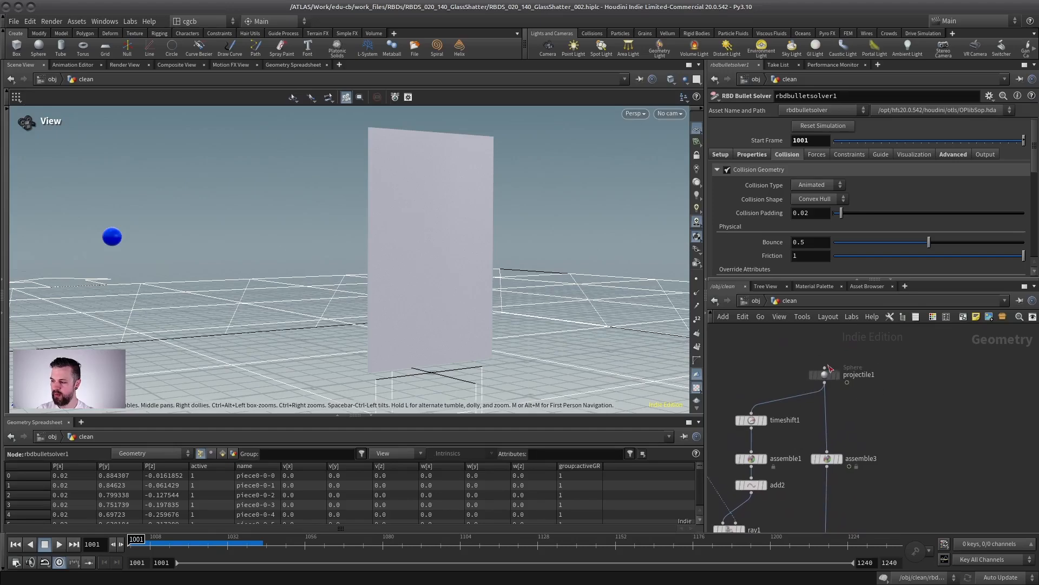
middle_drag(882, 440, 882, 400)
middle_drag(855, 444, 869, 408)
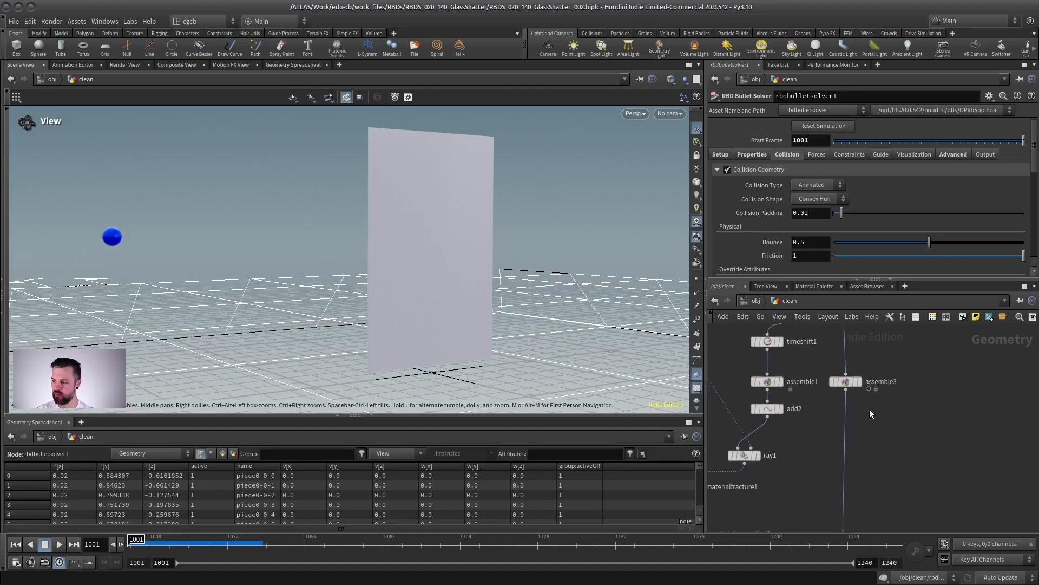
key(Tab)
text(rbd deform)
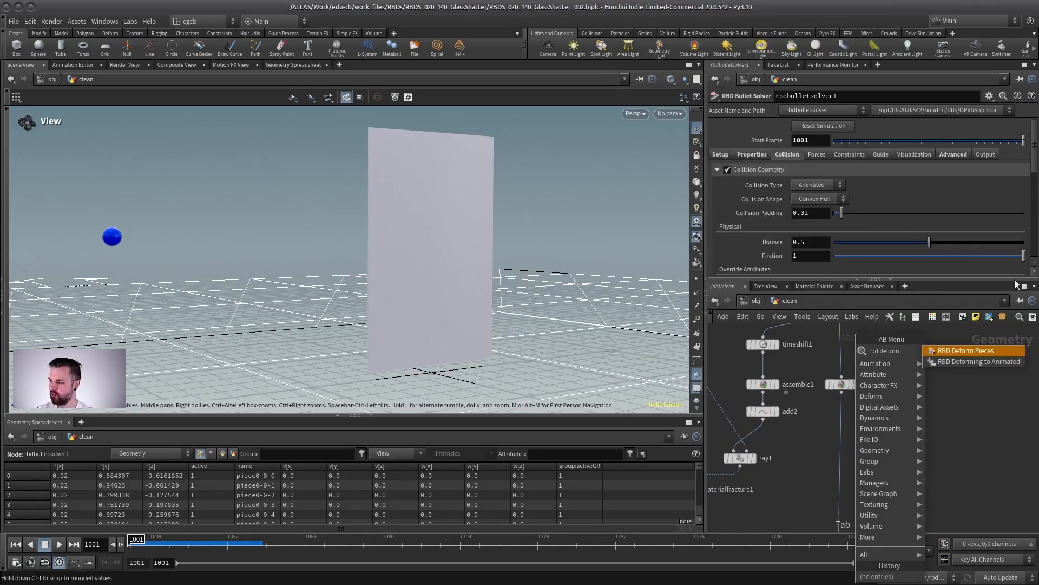
click(990, 362)
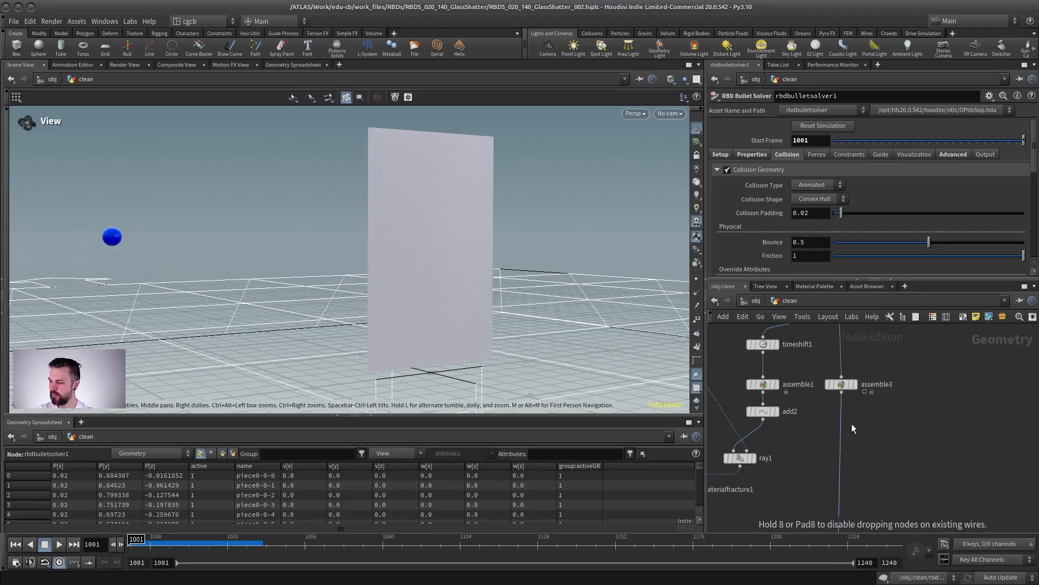
click(853, 423)
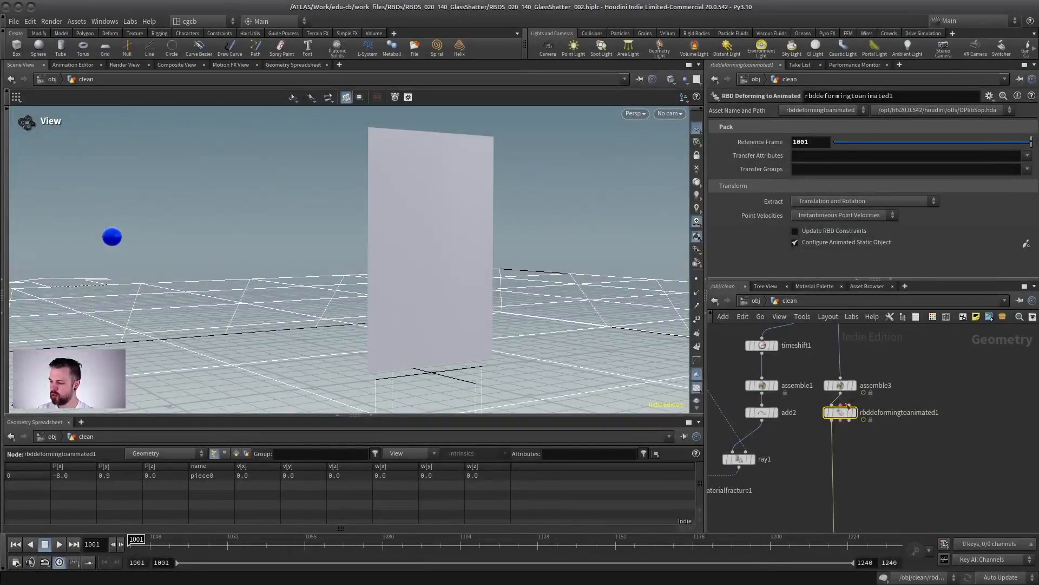
middle_drag(849, 406, 860, 376)
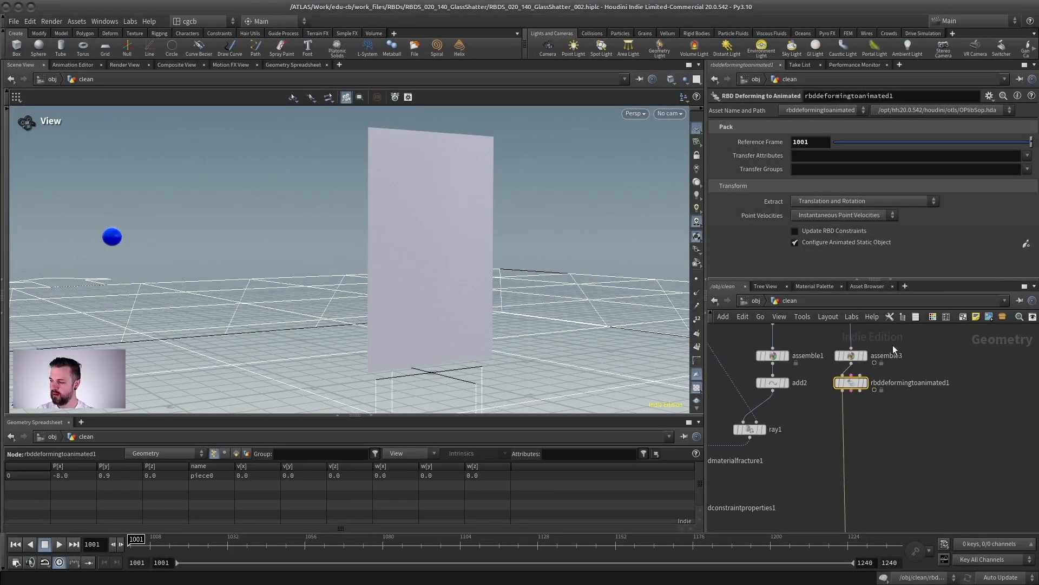
Play the RBD Bullet Solver simulation with the RBD Deforming to Animated node in the projectile branch.
mouse_move(849, 383)
scroll(895, 411, down, 3)
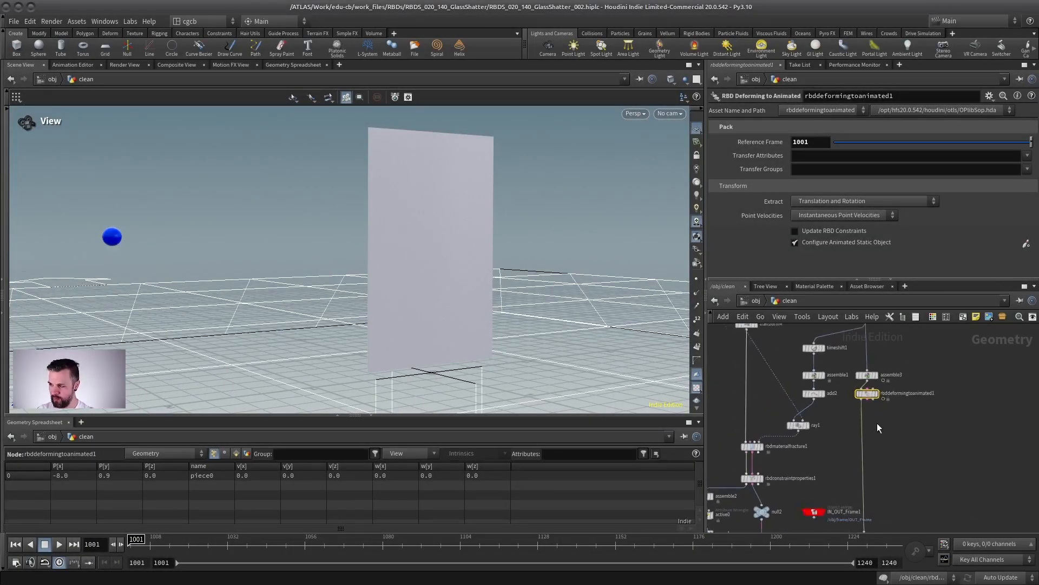
middle_drag(901, 458, 939, 317)
click(812, 436)
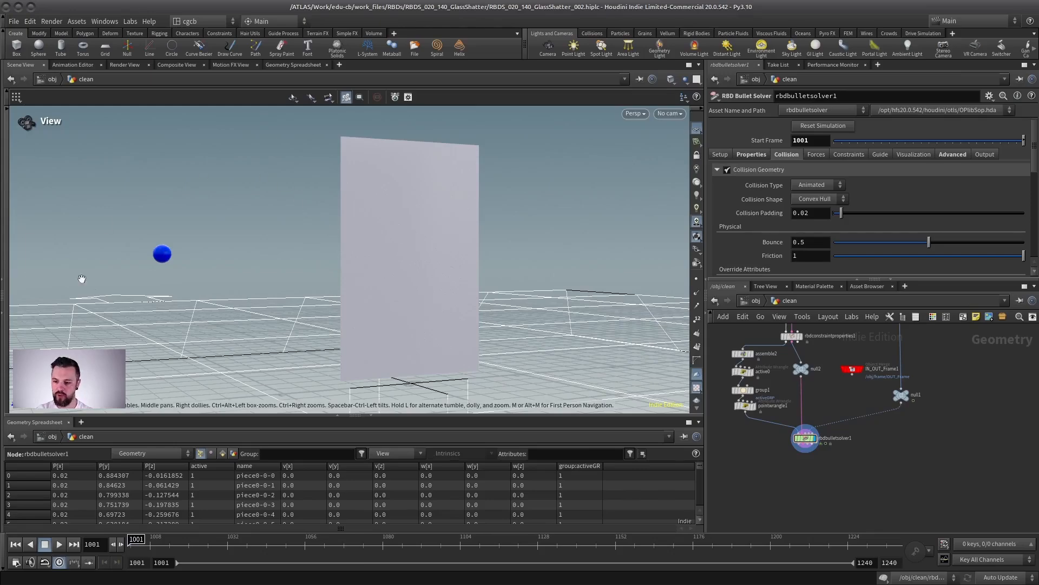
click(59, 544)
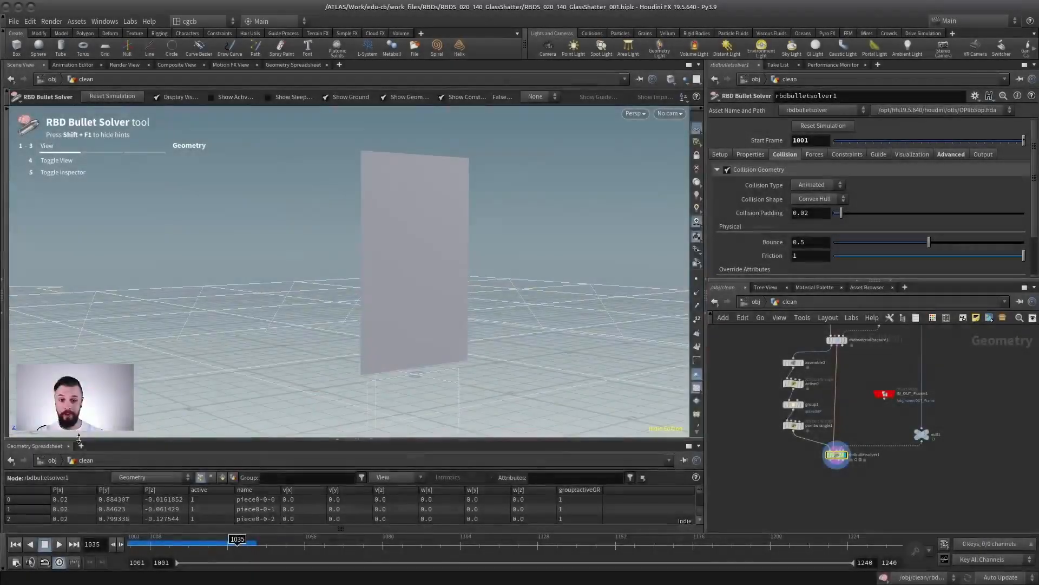
Examine the projectile's position relative to the glass pane from the side by stepping back and forth between frames 1010 and 1011.
mouse_move(166, 540)
mouse_down()
mouse_move(183, 540)
mouse_move(134, 539)
mouse_move(151, 543)
mouse_up()
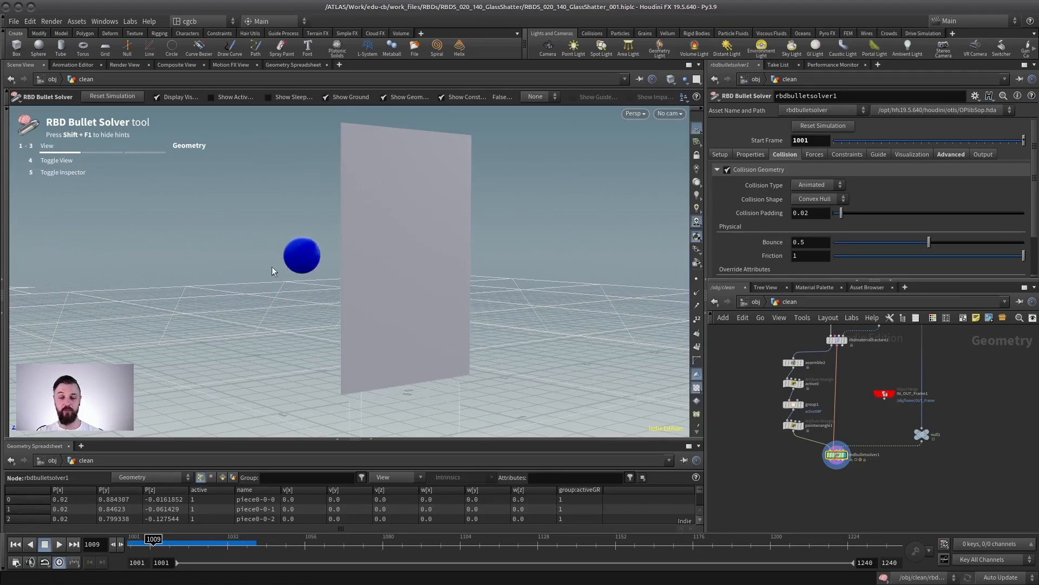
drag(294, 260, 371, 278)
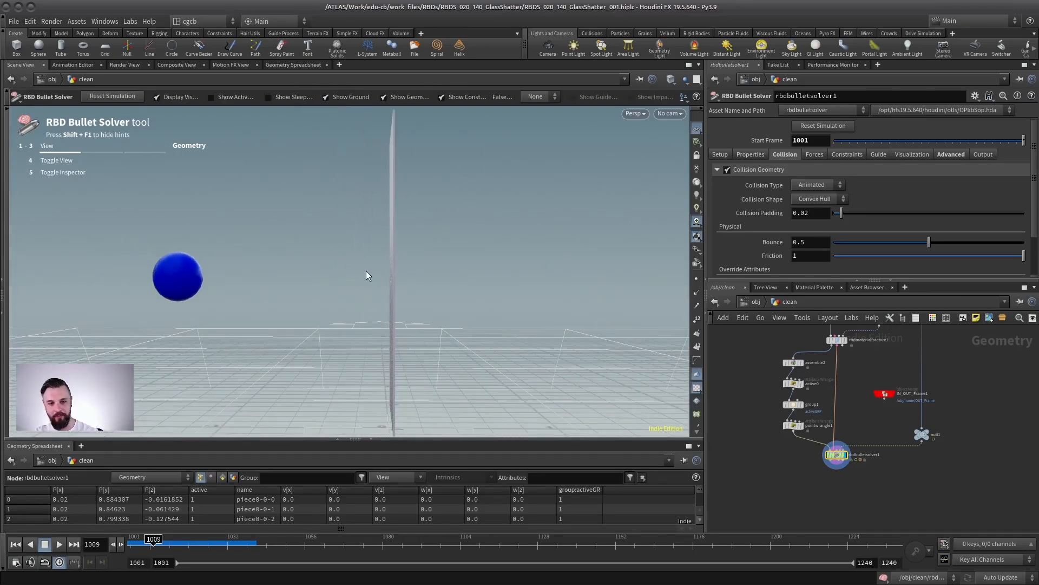
key(Right)
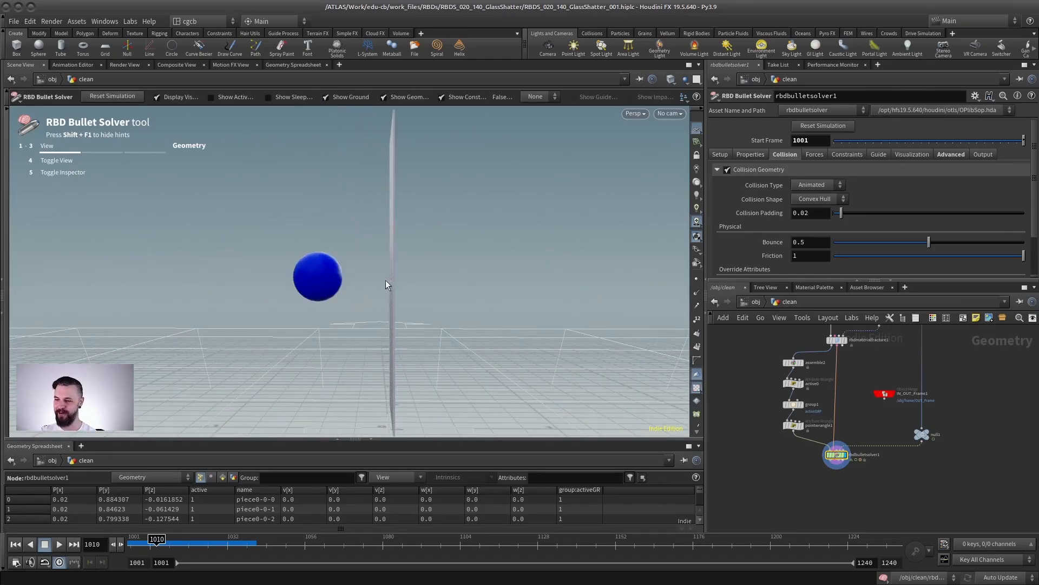
key(Right)
key(Left)
key(Right)
key(Left)
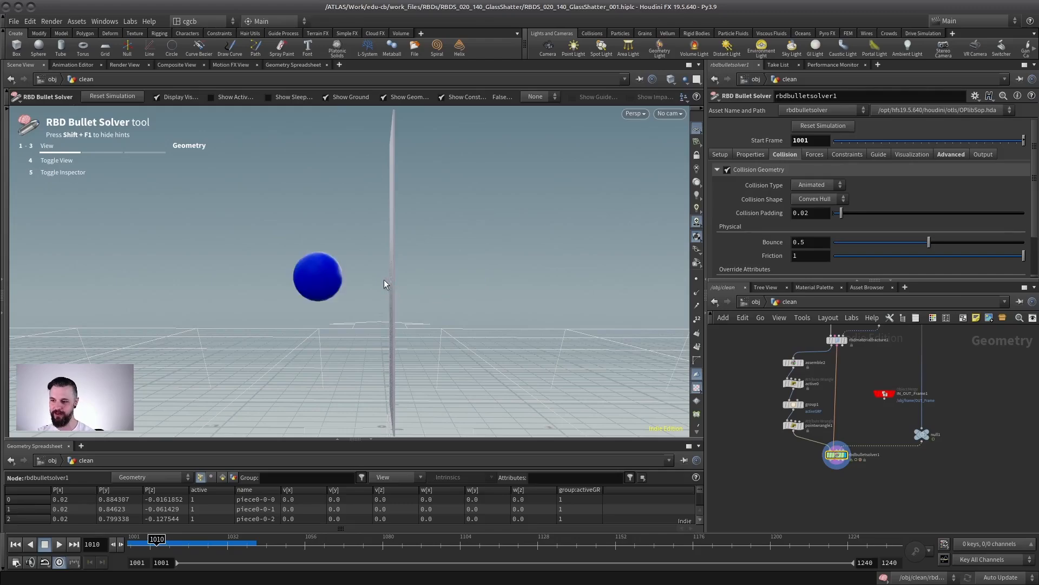
key(Right)
key(Left)
key(Right)
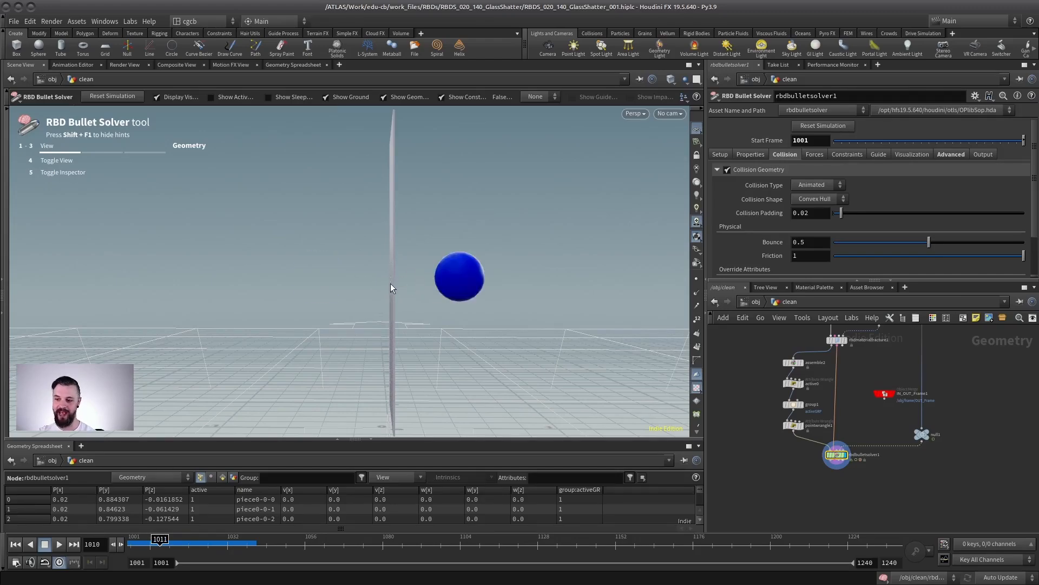
key(Left)
key(Right)
key(Left)
key(Right)
key(Left)
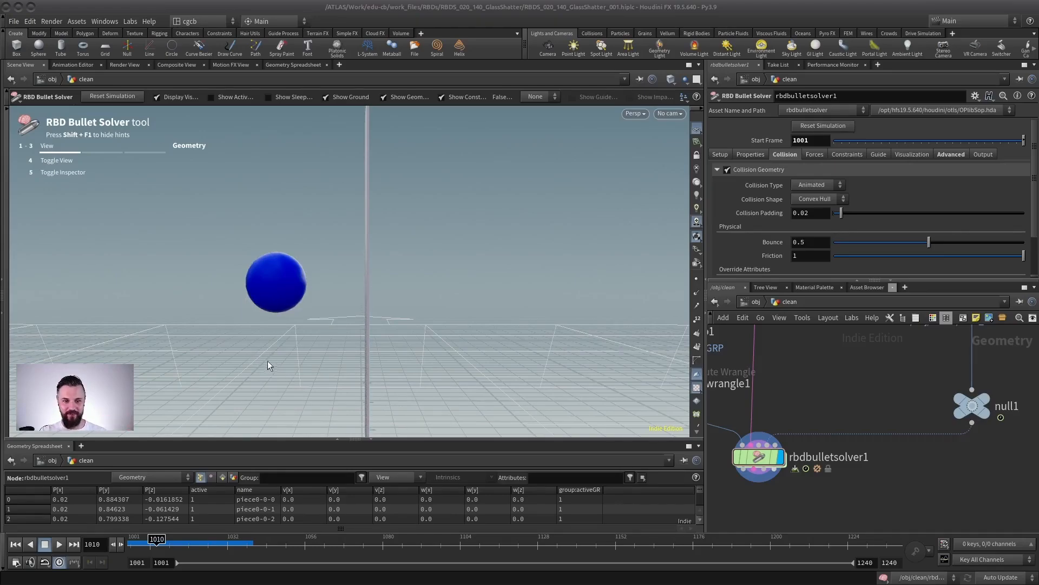
key(Right)
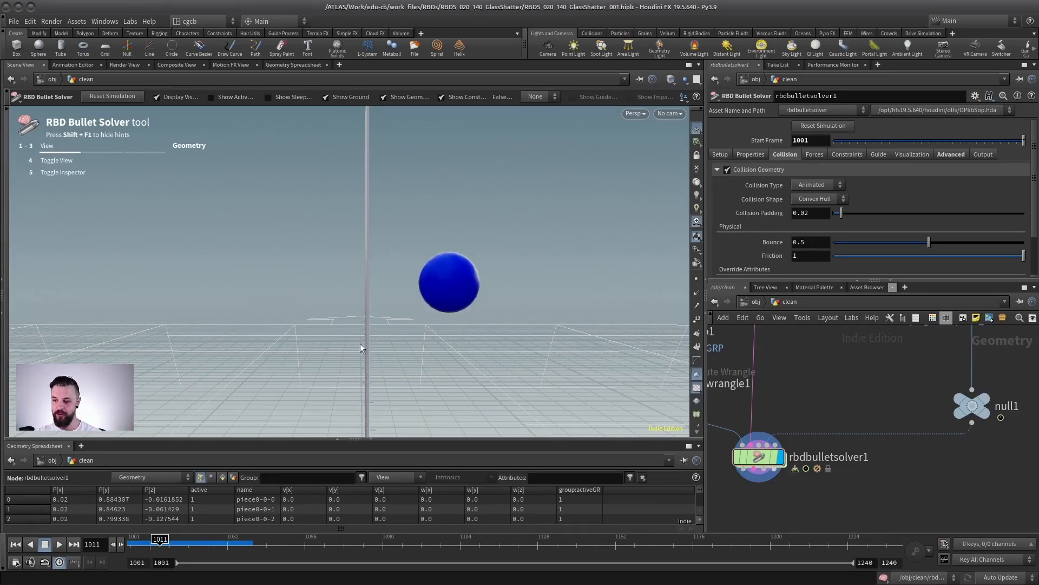
key(Left)
key(Right)
key(Left)
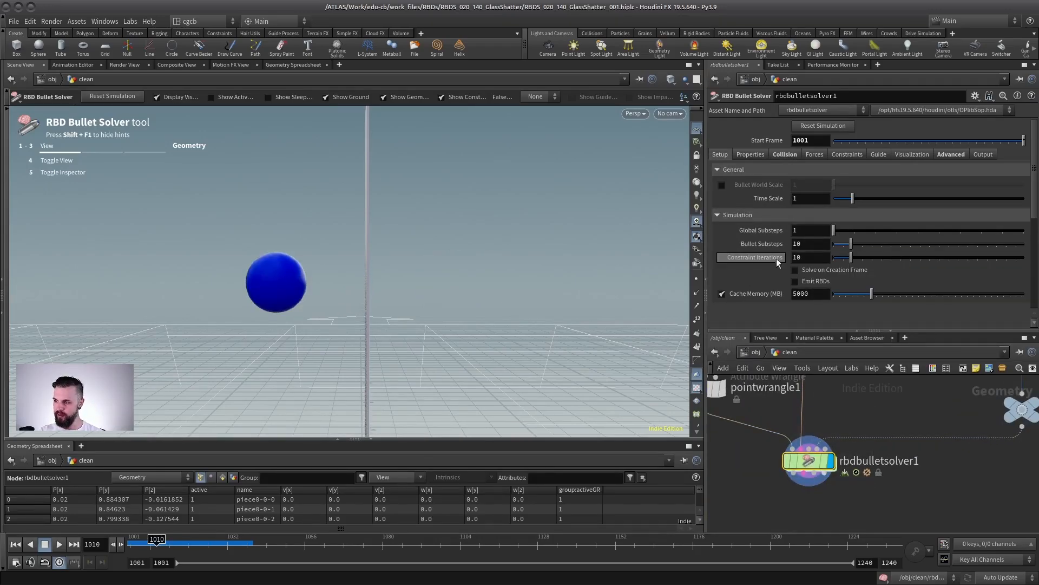
Set the RBD Bullet Solver's Global Substeps to 4.
click(811, 244)
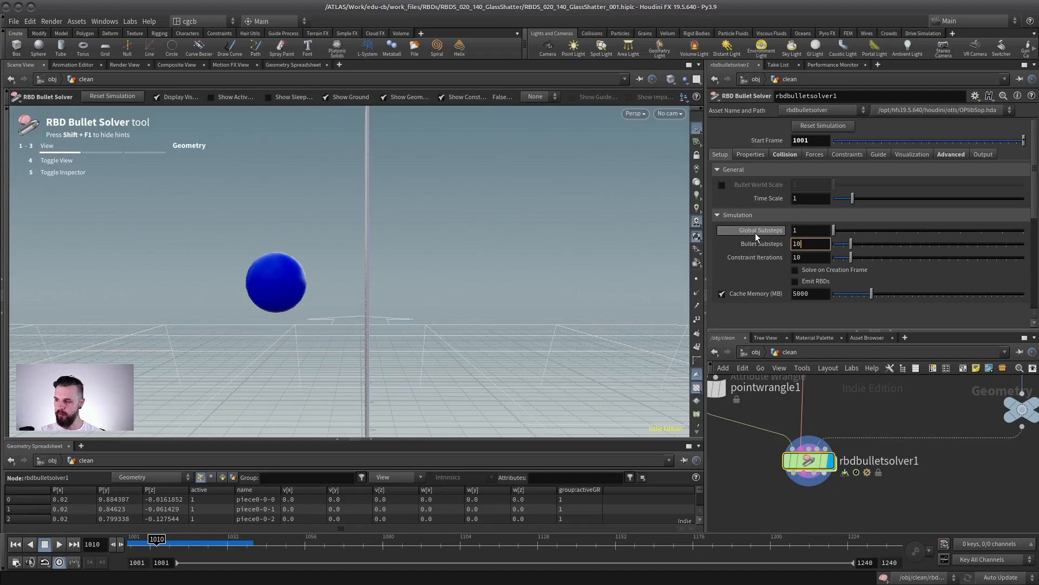
key(shift+Tab)
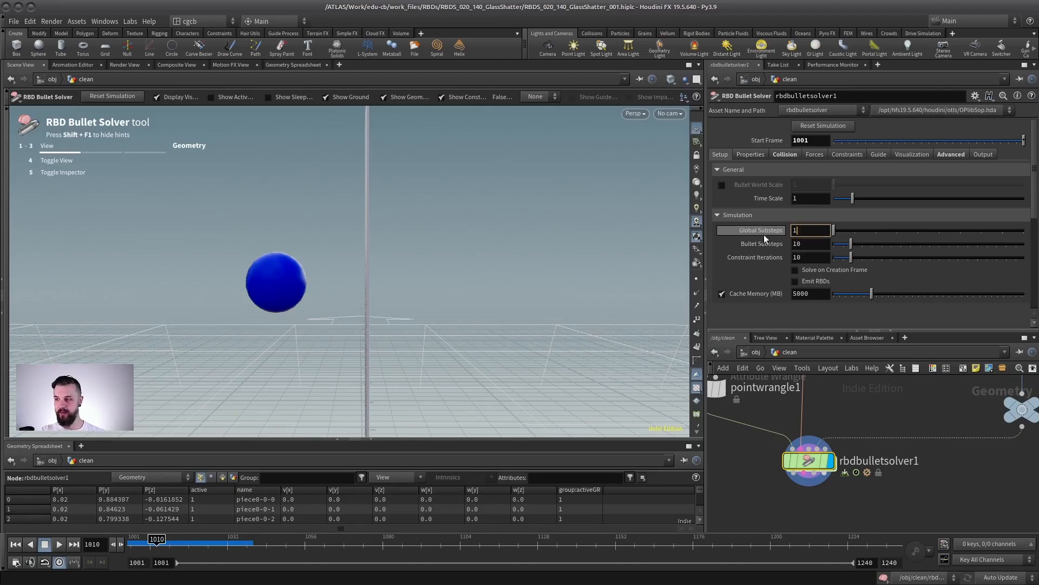
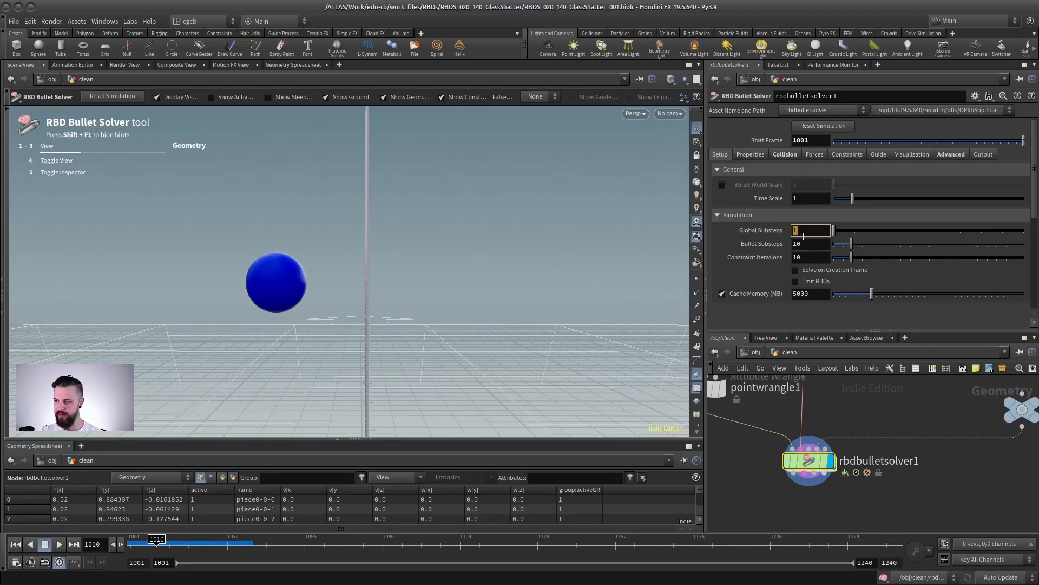
key(Return)
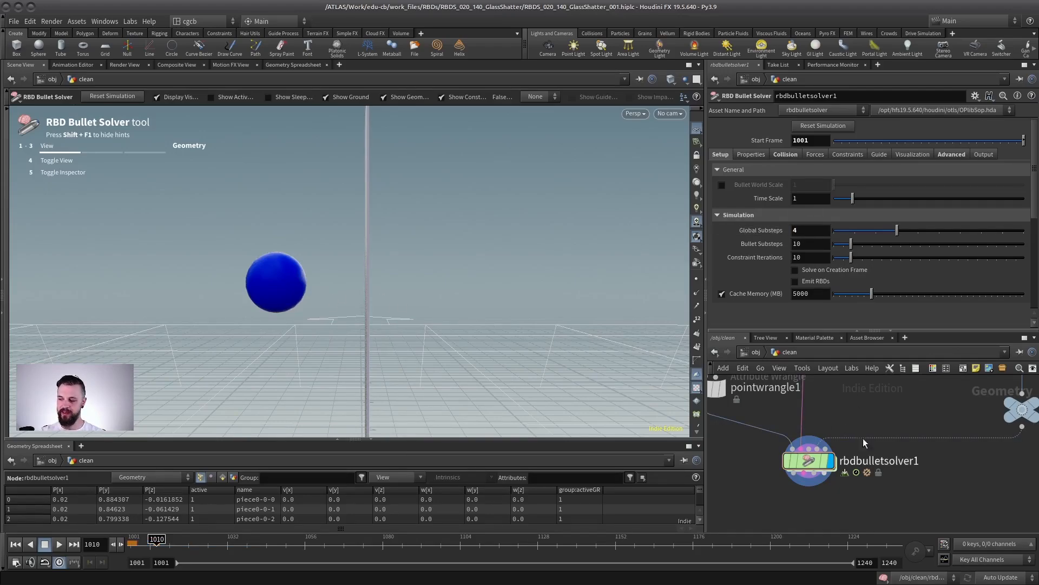
mouse_move(812, 467)
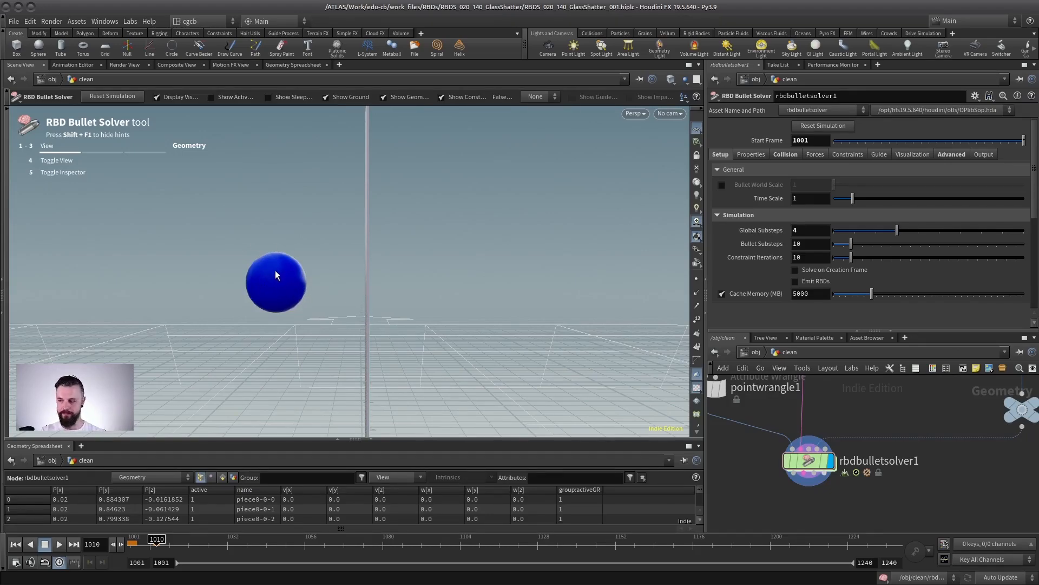
Display the projectile's null1 node in the viewport and allow fractional frame values on the timeline.
drag(788, 331, 789, 237)
middle_drag(930, 335, 855, 353)
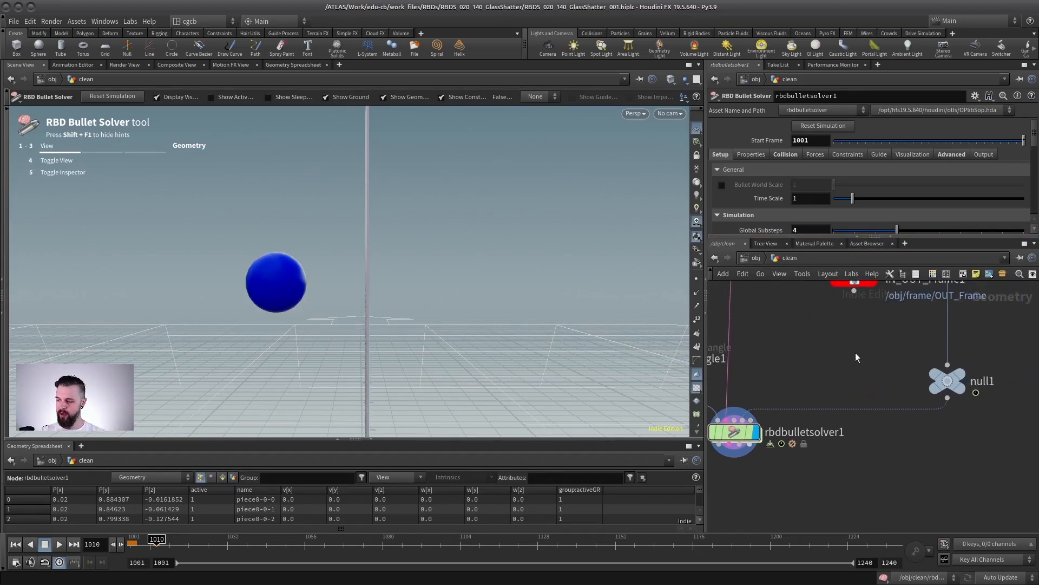
click(961, 380)
drag(315, 285, 281, 290)
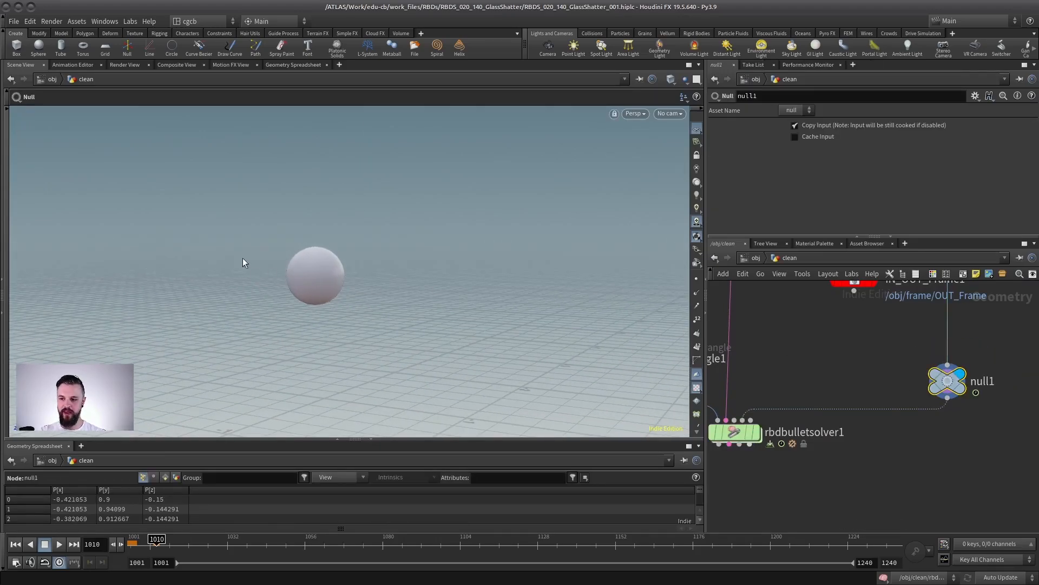
click(16, 565)
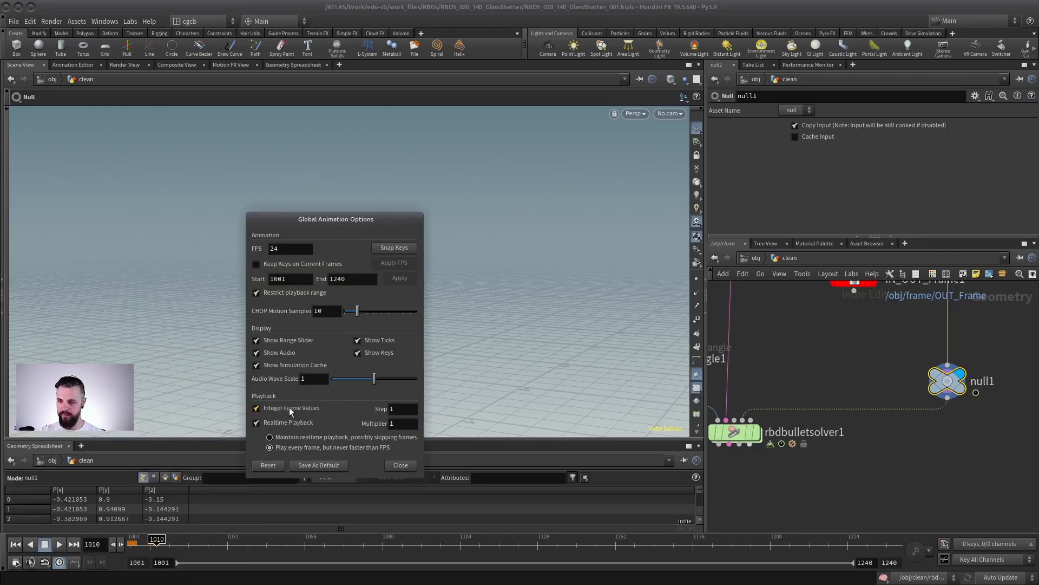
click(401, 465)
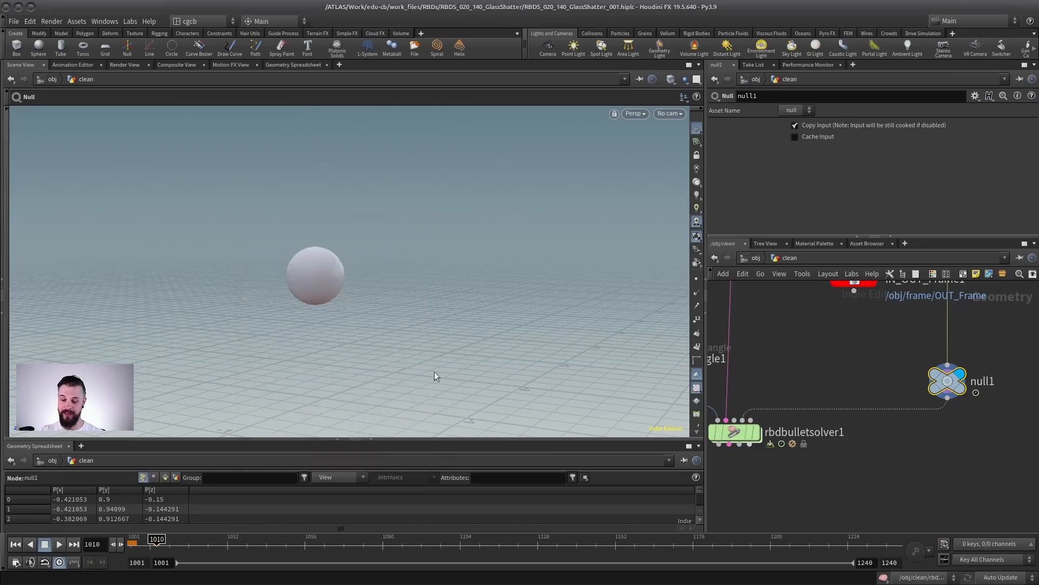
click(74, 562)
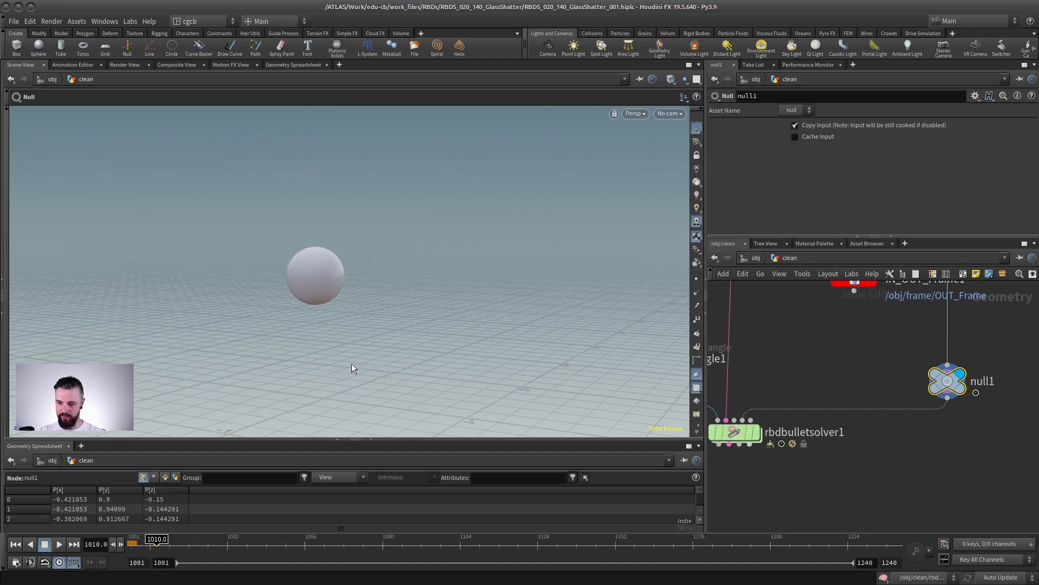
Examine how the projectile moves between whole frames by stepping back and forth in 0.1-frame increments from frame 1010.
key(Right)
key(Right)
key(Right)
key(Right)
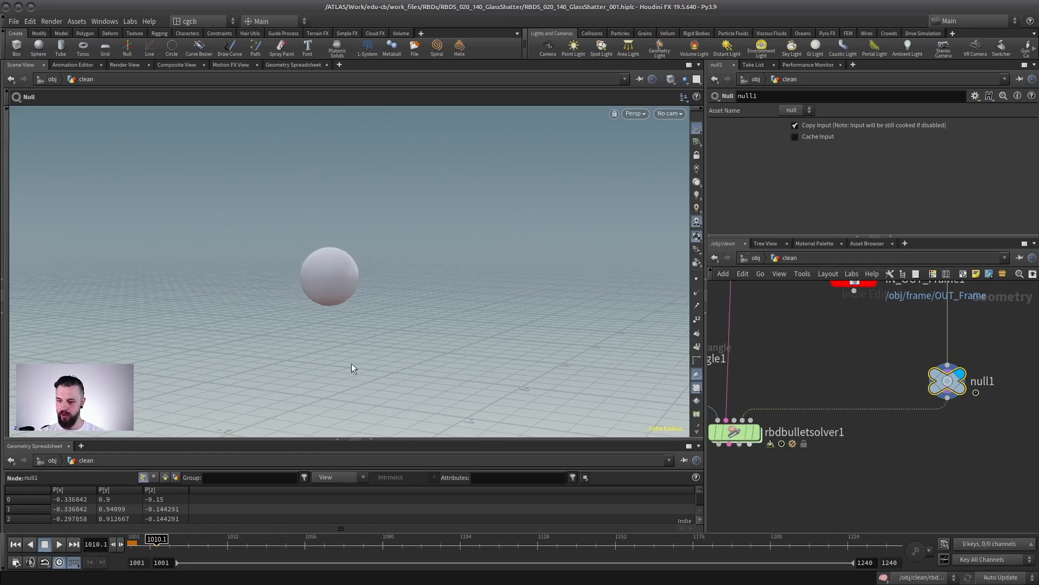
key(Left)
key(Left)
key(Left)
key(Right)
key(Right)
key(Right)
key(Right)
key(Right)
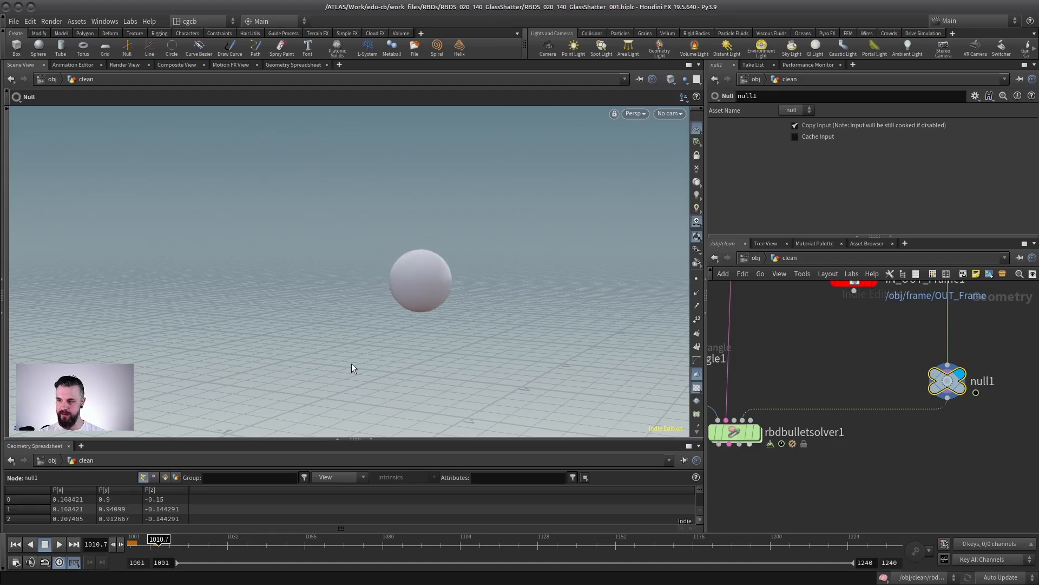
key(Left)
key(Left)
key(Left)
key(Left)
key(Right)
key(Right)
key(Right)
key(Right)
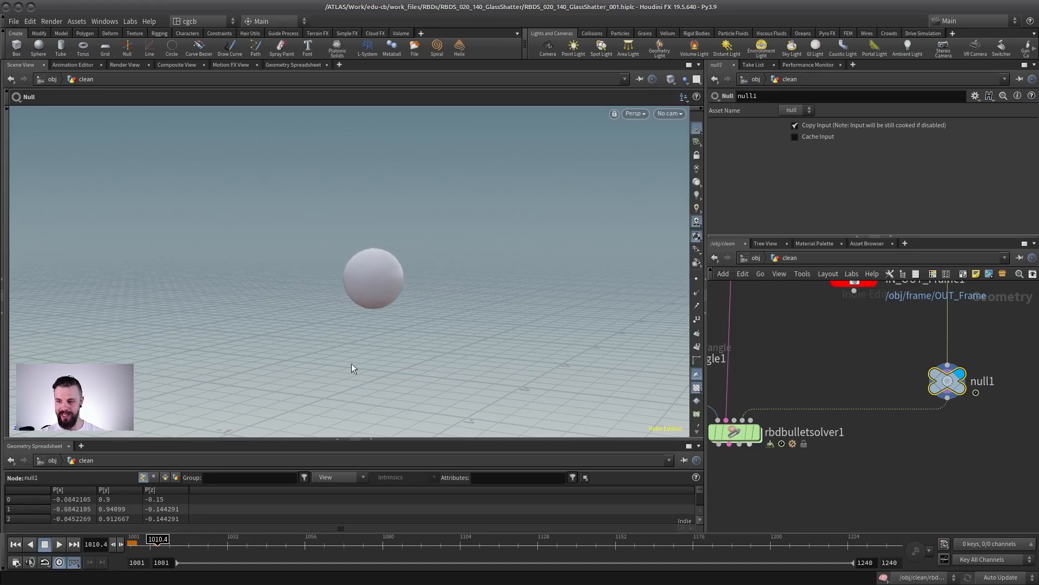
key(Left)
key(Left)
key(Left)
key(Left)
key(Left)
key(Left)
key(Left)
Reposition the projectile1 node above assemble3 in the network.
scroll(846, 462, down, 3)
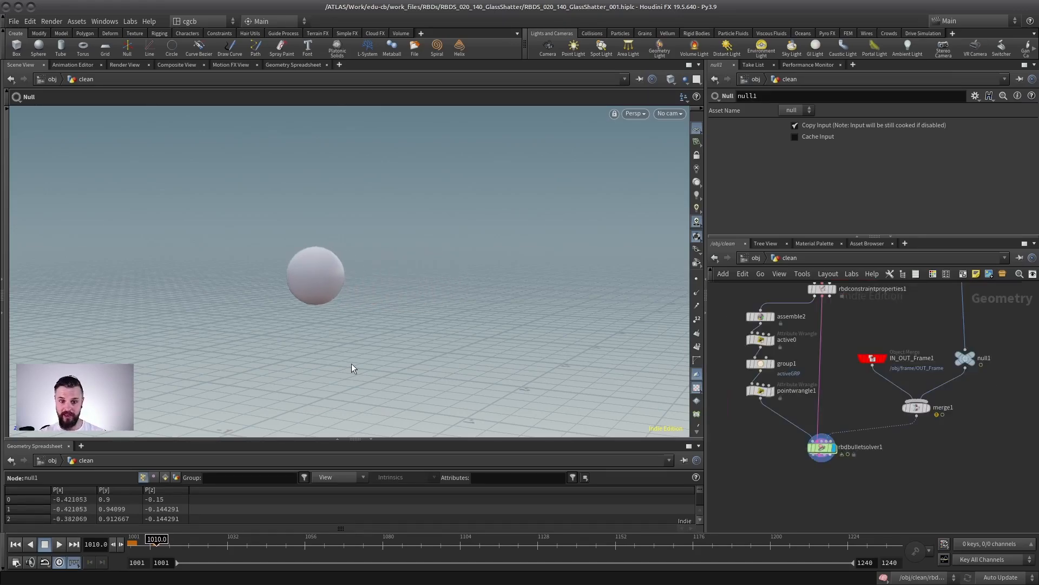
scroll(829, 428, down, 3)
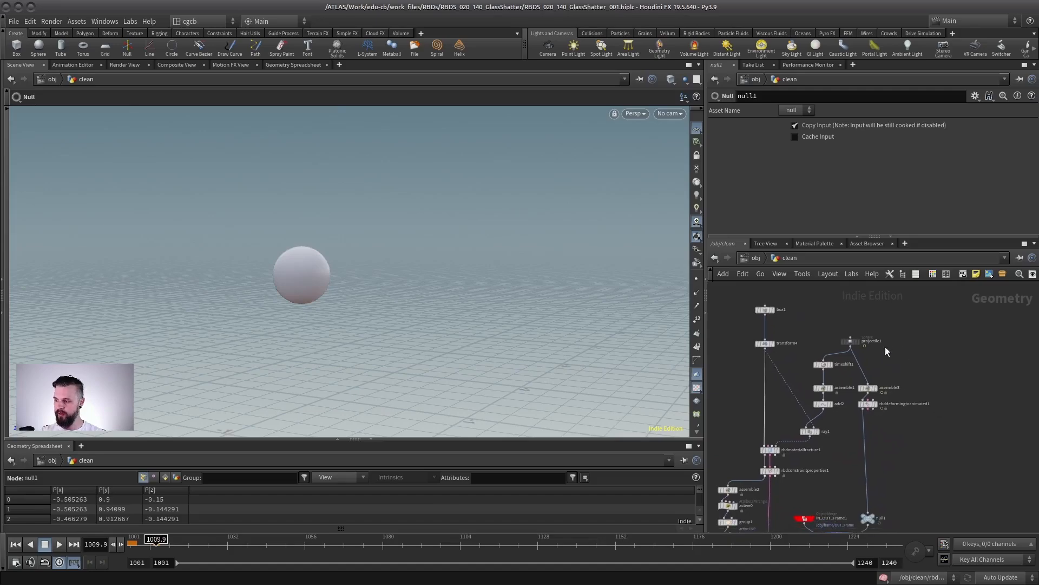
drag(851, 336, 866, 368)
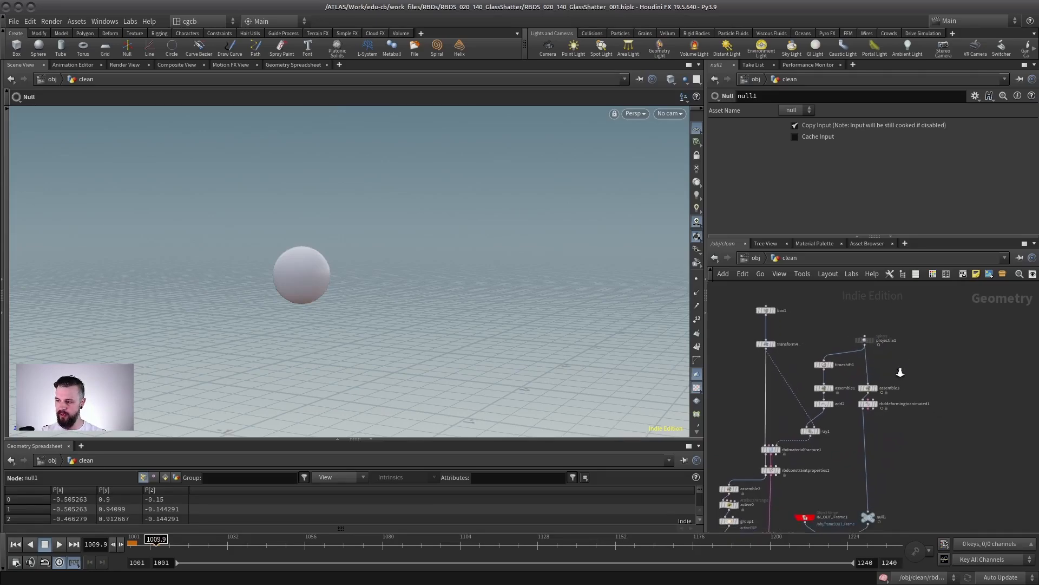
scroll(878, 393, up, 1)
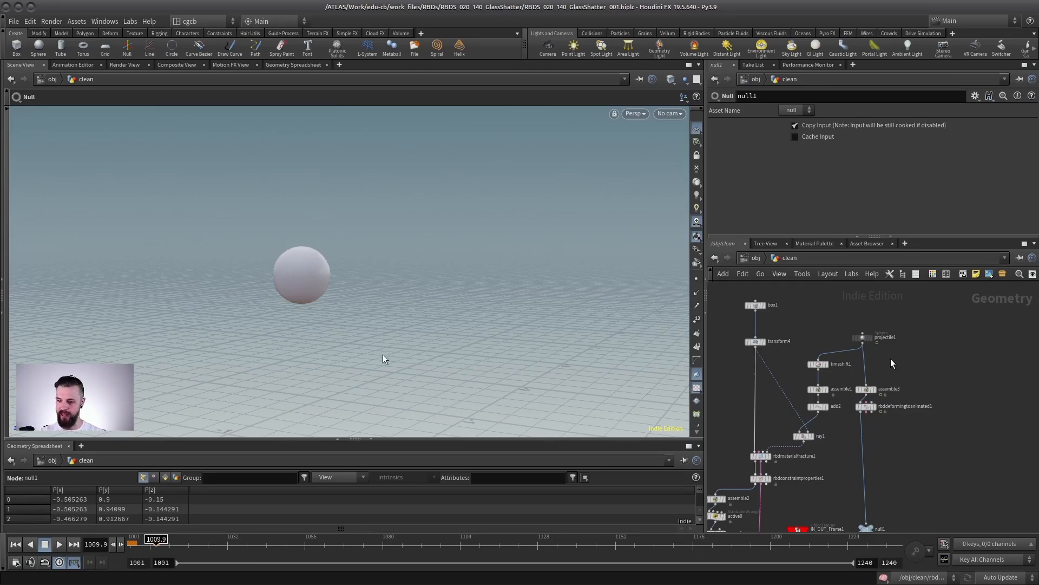
Compare the projectile's position at fractional frames around 1010 and restore integer frame values.
key(Right)
key(Left)
key(Right)
key(Right)
key(Left)
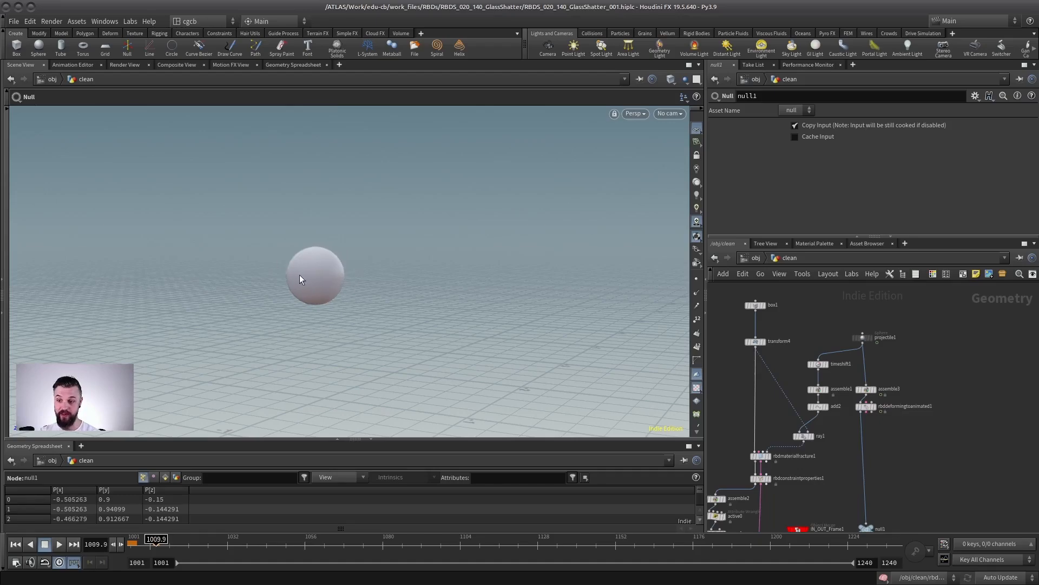
click(79, 559)
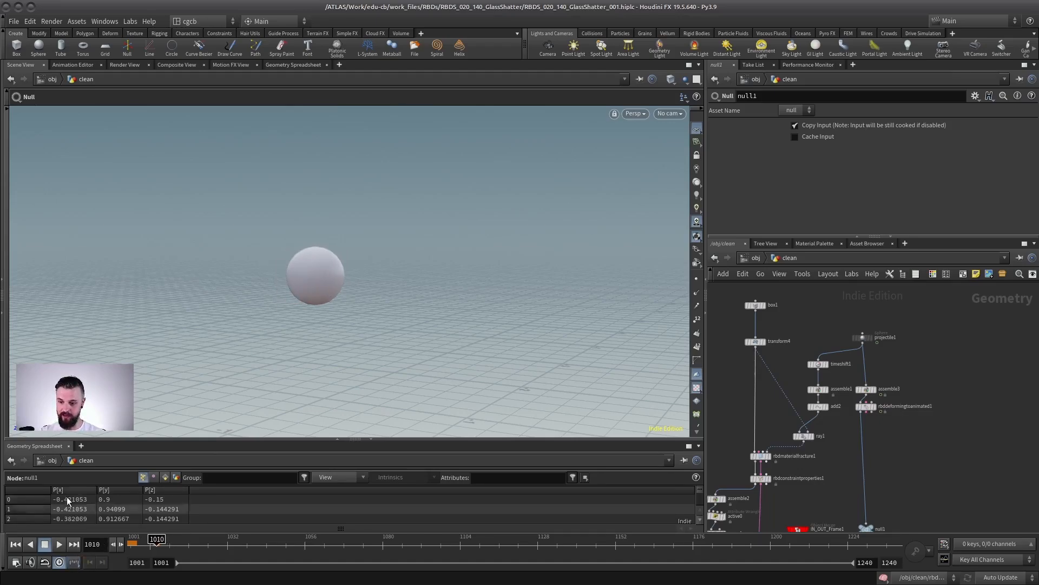
Display the RBD Bullet Solver and play the simulation from frame 1001 with the increased global substeps.
click(15, 544)
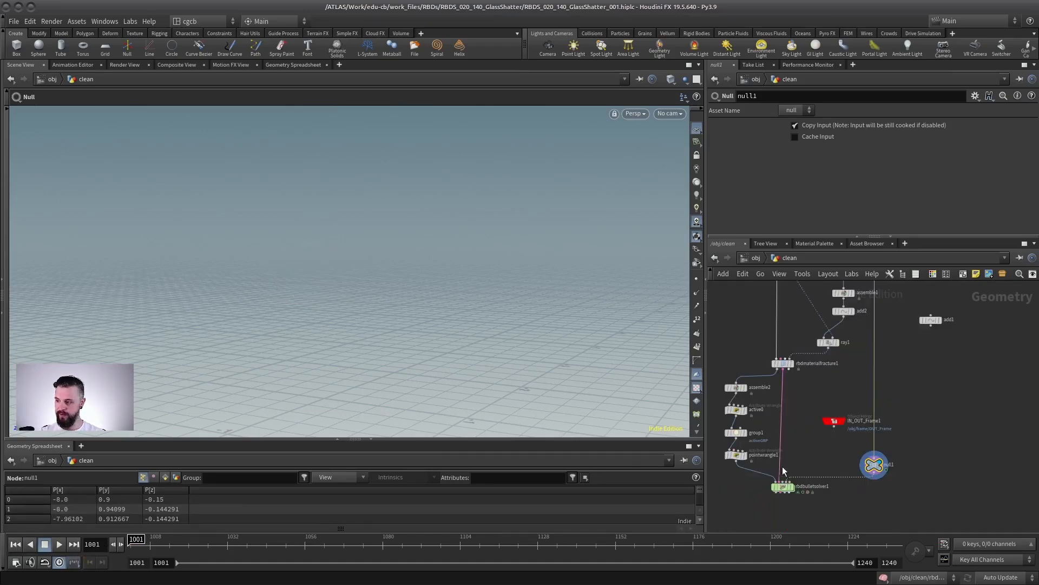
middle_drag(817, 467, 874, 449)
scroll(874, 449, up, 4)
click(832, 482)
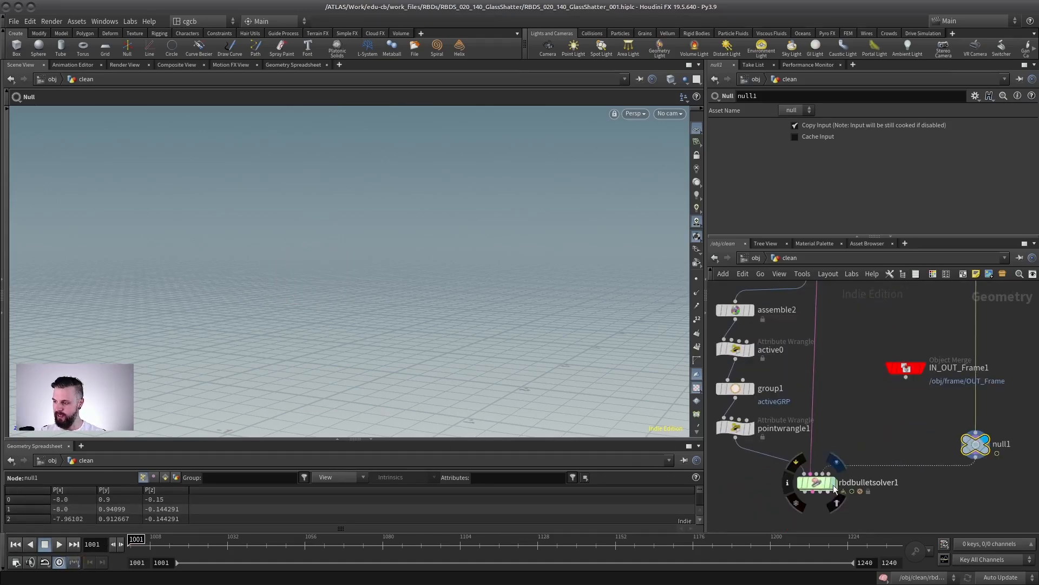
alt+drag(260, 340, 226, 348)
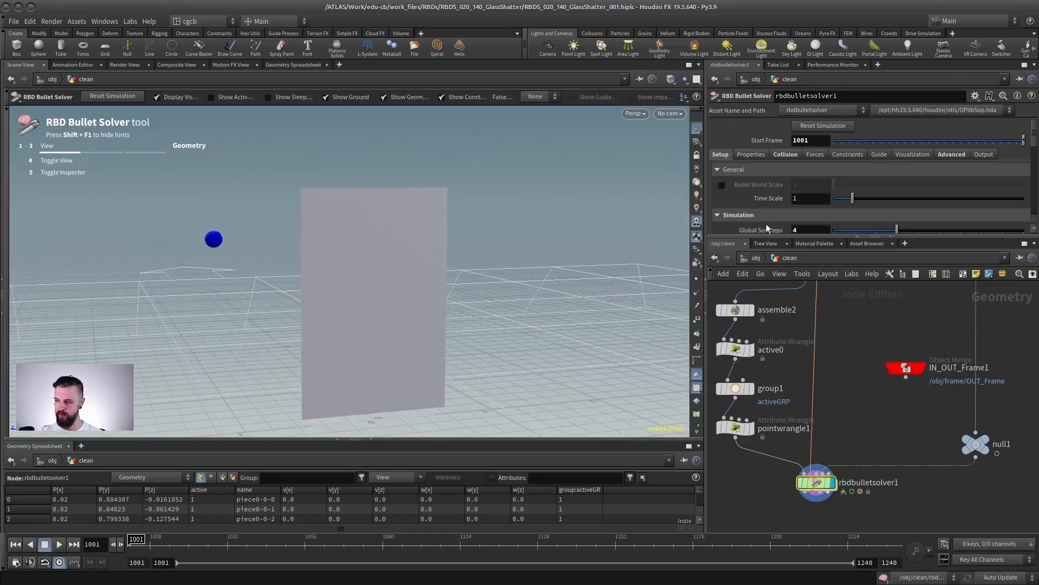
mouse_move(382, 320)
alt+mouse_down()
mouse_move(411, 329)
mouse_move(387, 317)
alt+mouse_up()
key(Up)
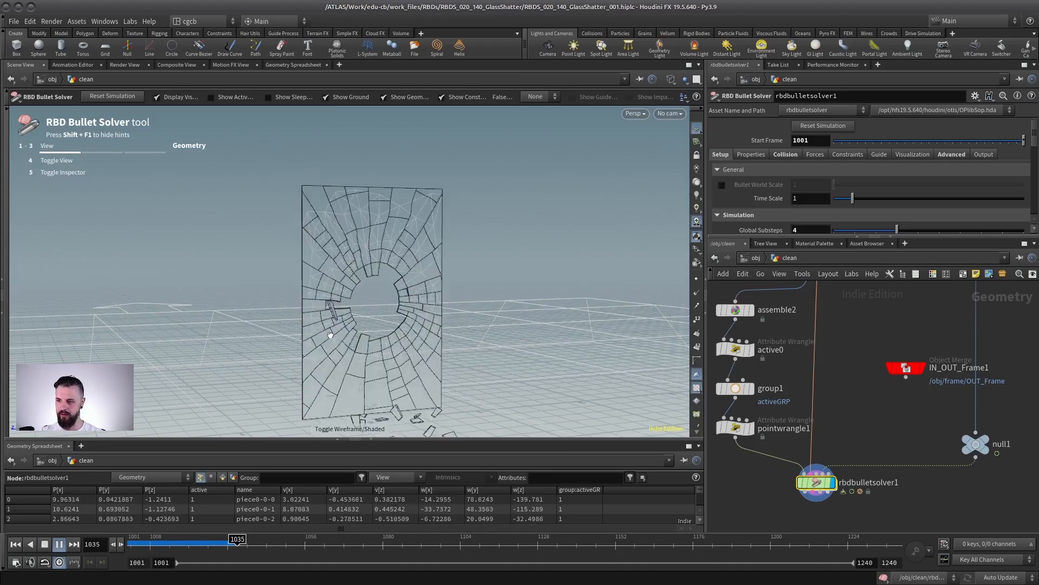
alt+drag(327, 331, 352, 339)
click(15, 544)
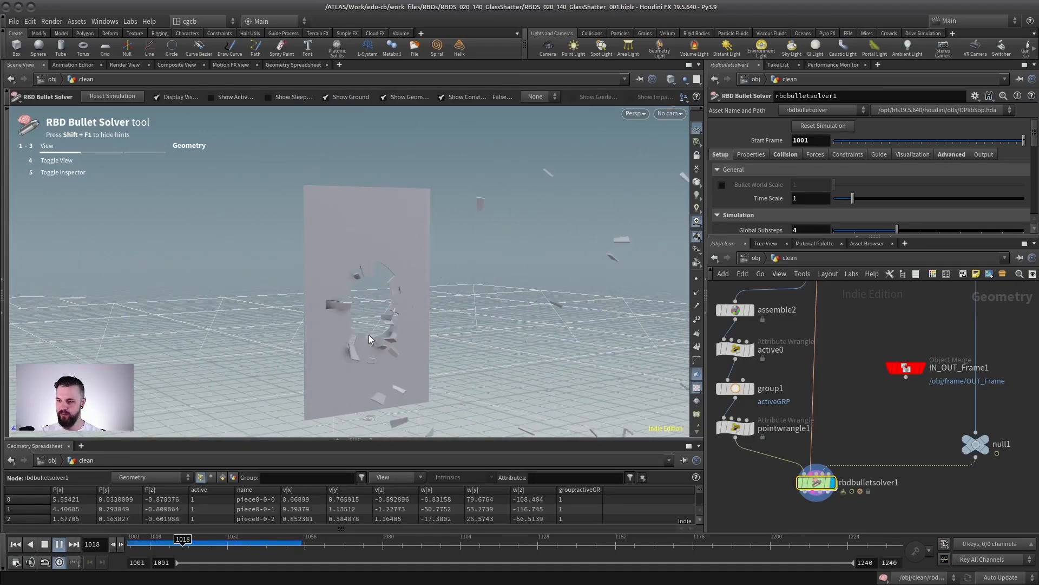
Check the glass fracture pattern in wireframe at frame 1001 and replay the simulation in shaded view.
click(45, 544)
key(shift+w)
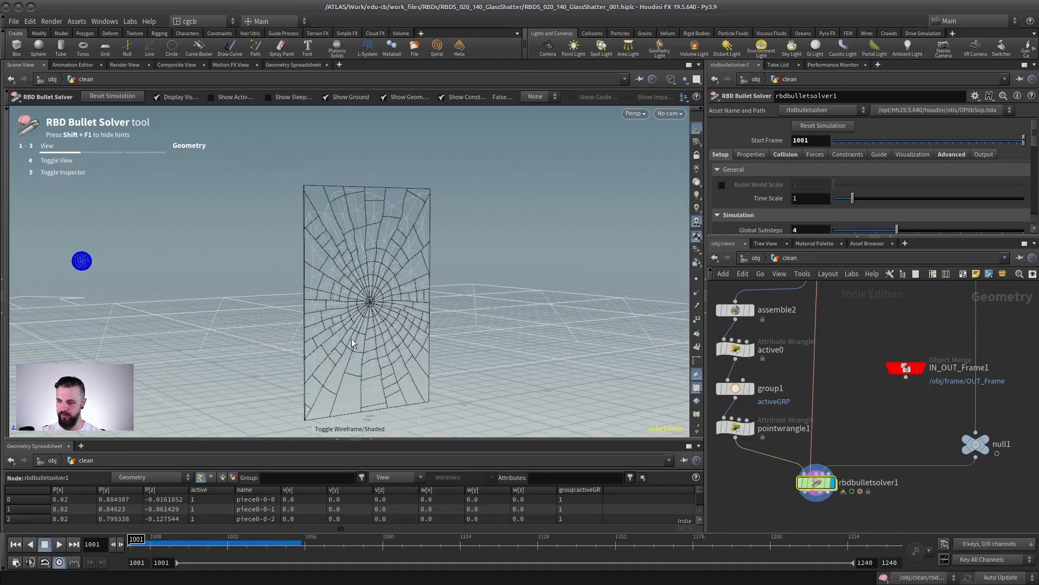
key(shift+w)
key(Up)
alt+drag(324, 339, 327, 335)
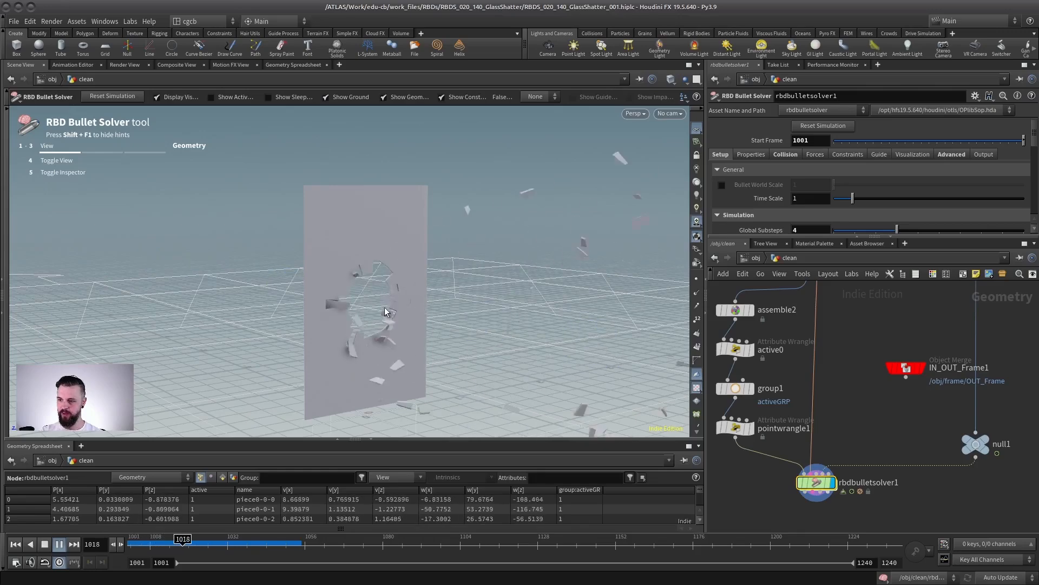
click(45, 543)
Scrub to frame 1012 and examine the hole and flying shards up close.
mouse_move(143, 539)
mouse_down()
mouse_move(185, 538)
mouse_move(139, 538)
mouse_move(164, 539)
mouse_up()
middle_drag(816, 334, 823, 374)
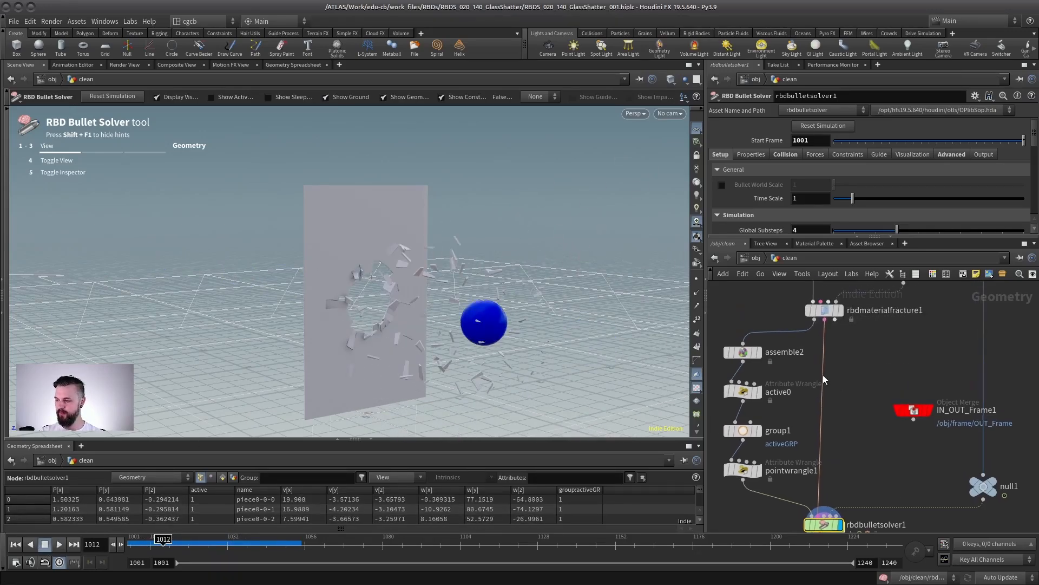
middle_drag(833, 478, 816, 408)
alt+right_drag(372, 291, 579, 261)
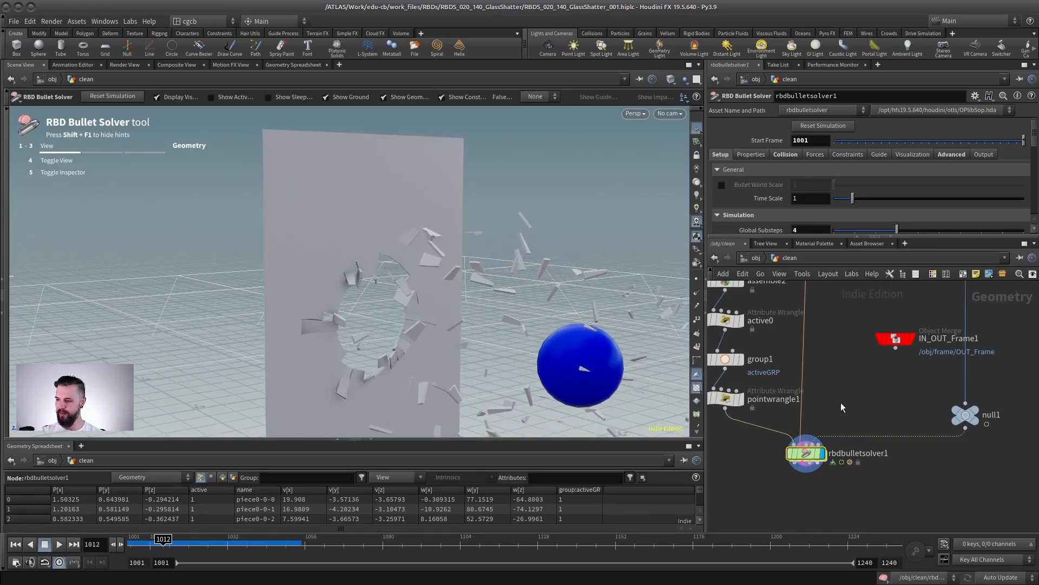
Set the glass constraints' Radial Strength to 1000 and Concentric Strength to 4000 on the RBD Material Fracture node.
scroll(841, 402, down, 3)
middle_drag(838, 325, 832, 413)
click(807, 372)
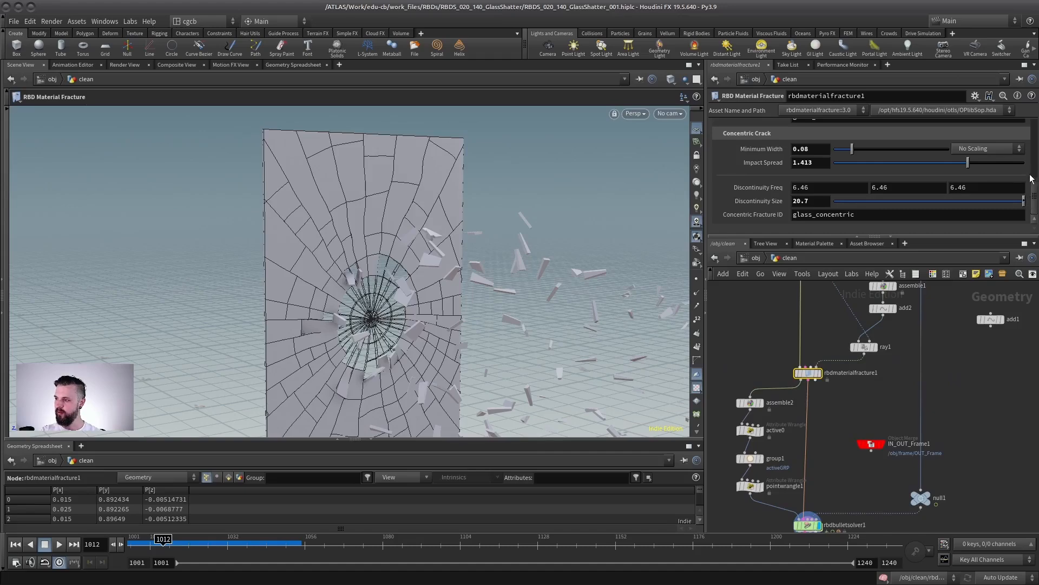
scroll(839, 180, up, 5)
click(860, 177)
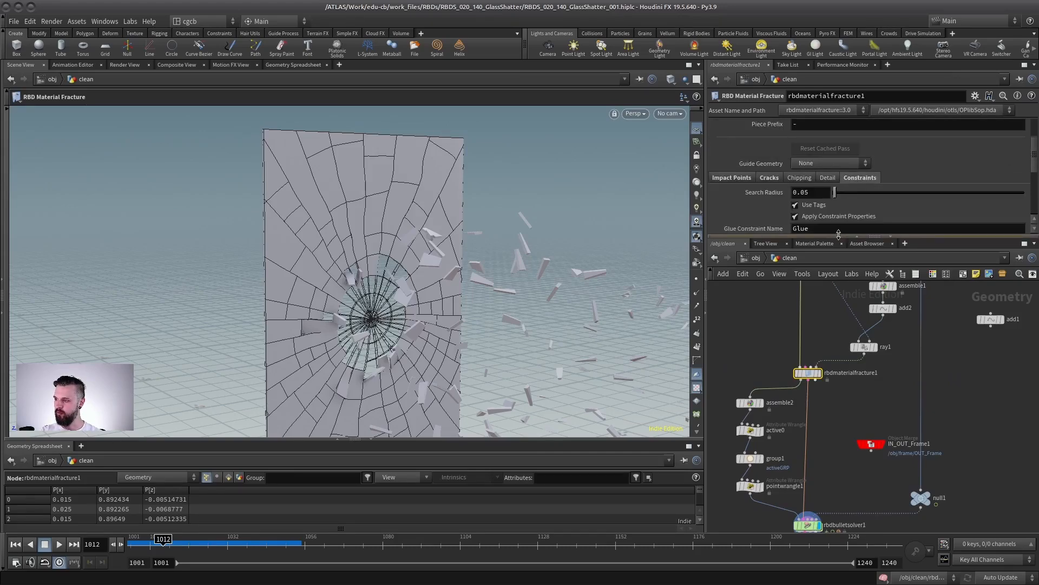
drag(823, 245, 823, 400)
click(811, 301)
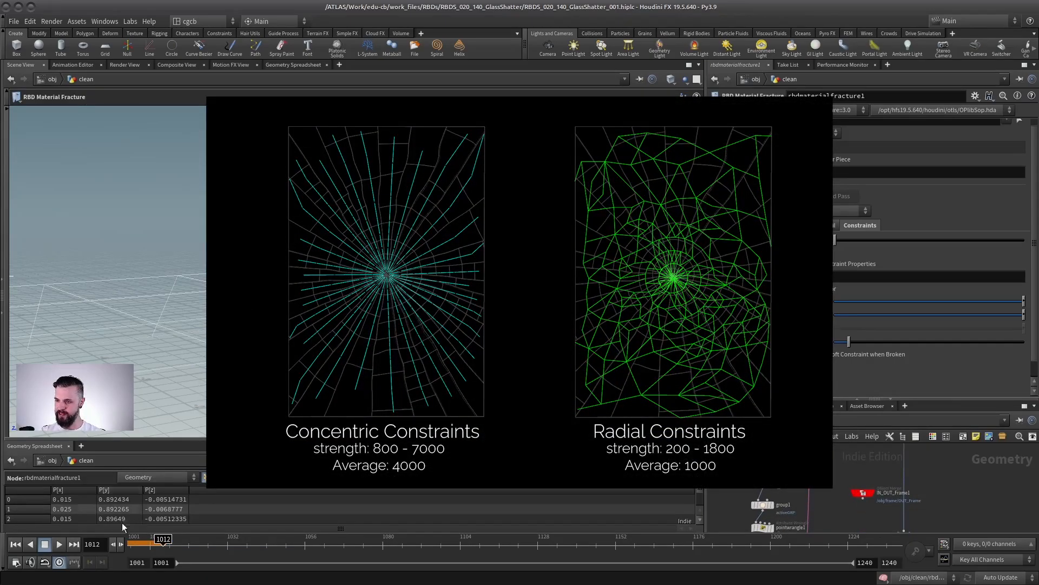
Replay the simulation from frame 1001 with the new glue strengths and examine the impact up close at frame 1011.
click(15, 545)
alt+drag(303, 303, 379, 278)
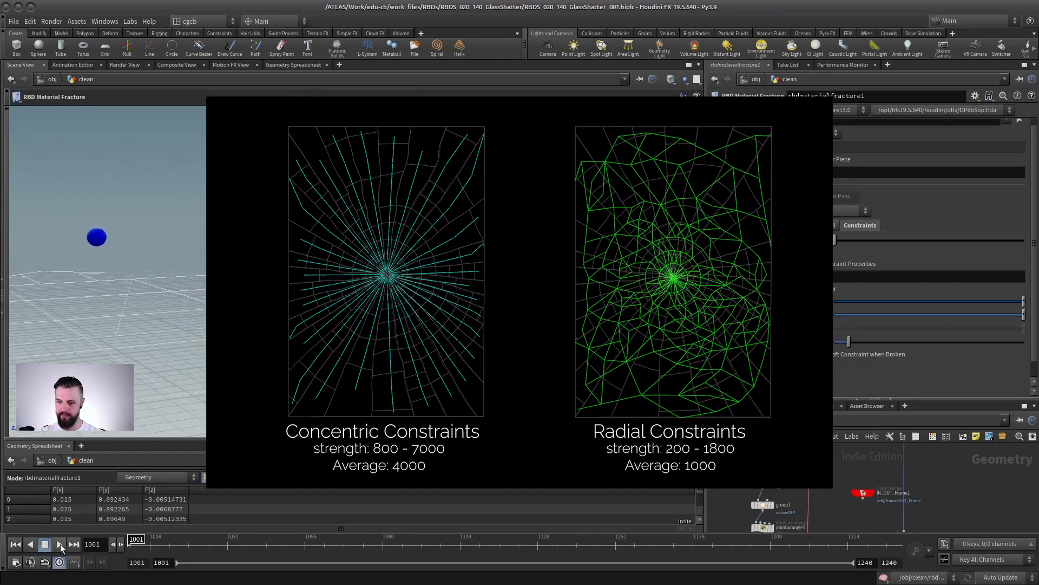
click(59, 544)
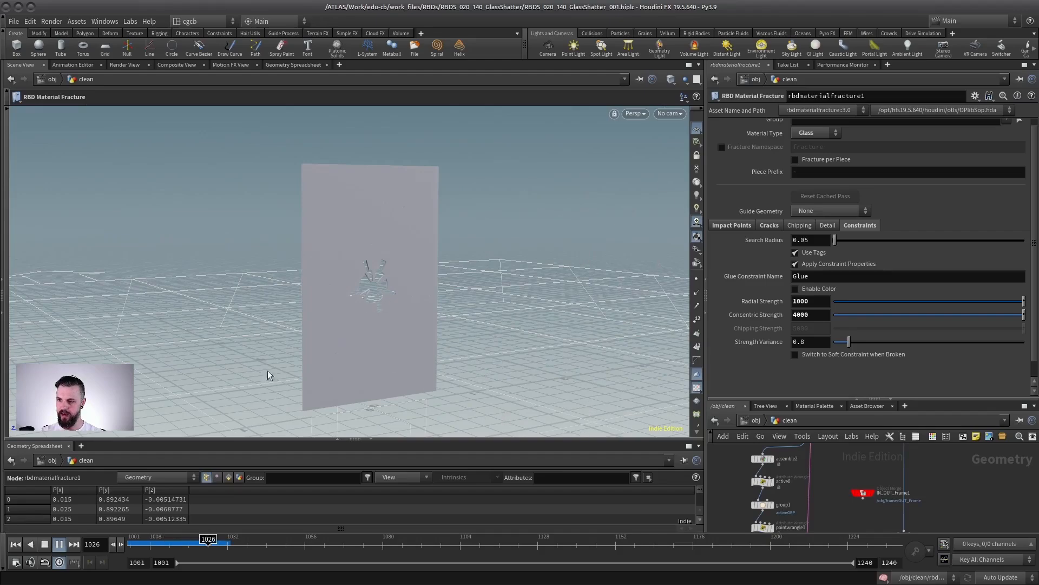
drag(134, 539, 160, 539)
alt+drag(383, 290, 622, 262)
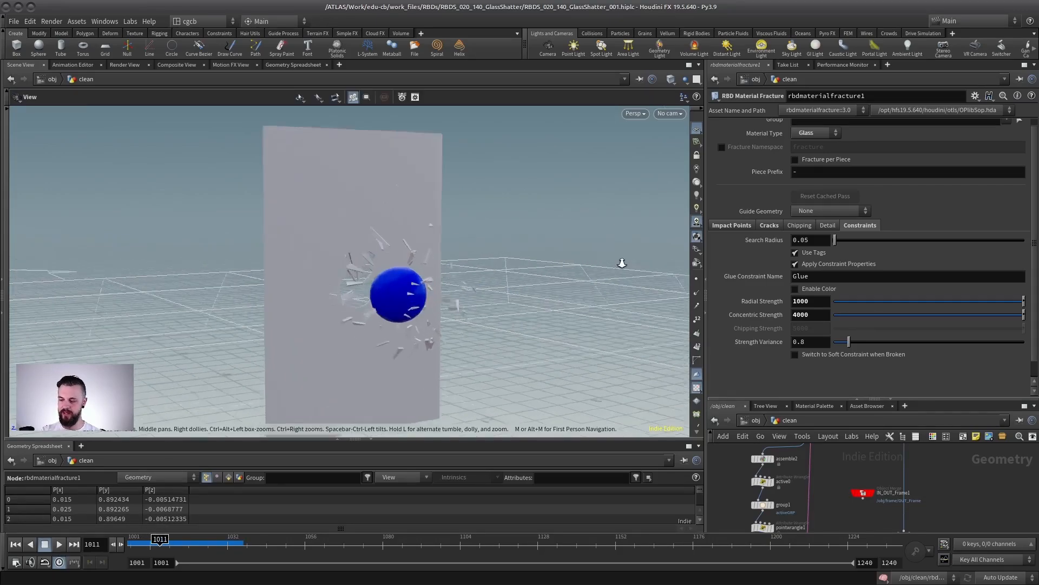
scroll(427, 262, up, 4)
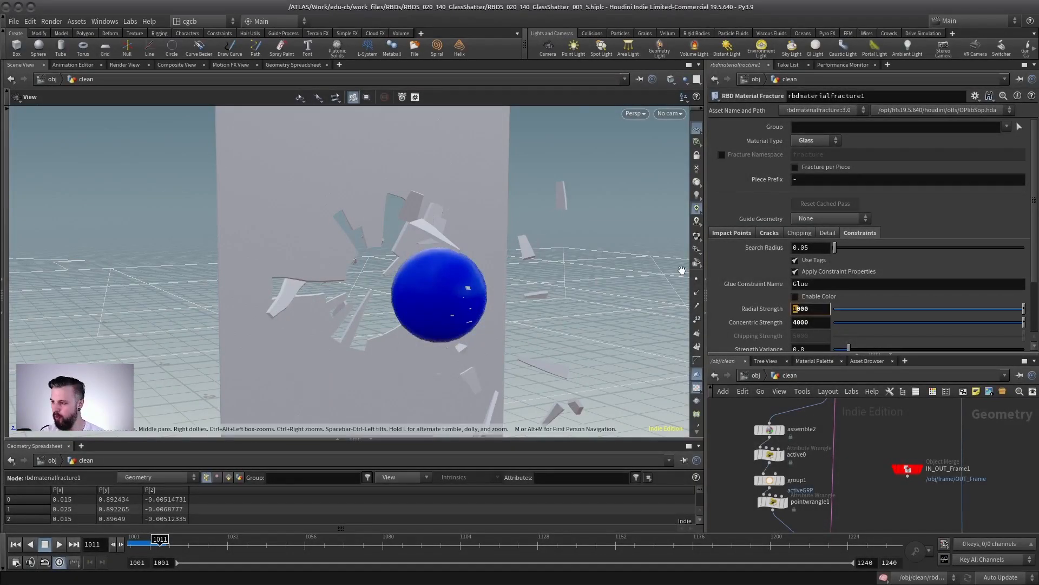
Lower the glass constraints' Radial Strength to 500 and Concentric Strength to 2000 on the RBD Material Fracture node.
key(Delete)
text(5)
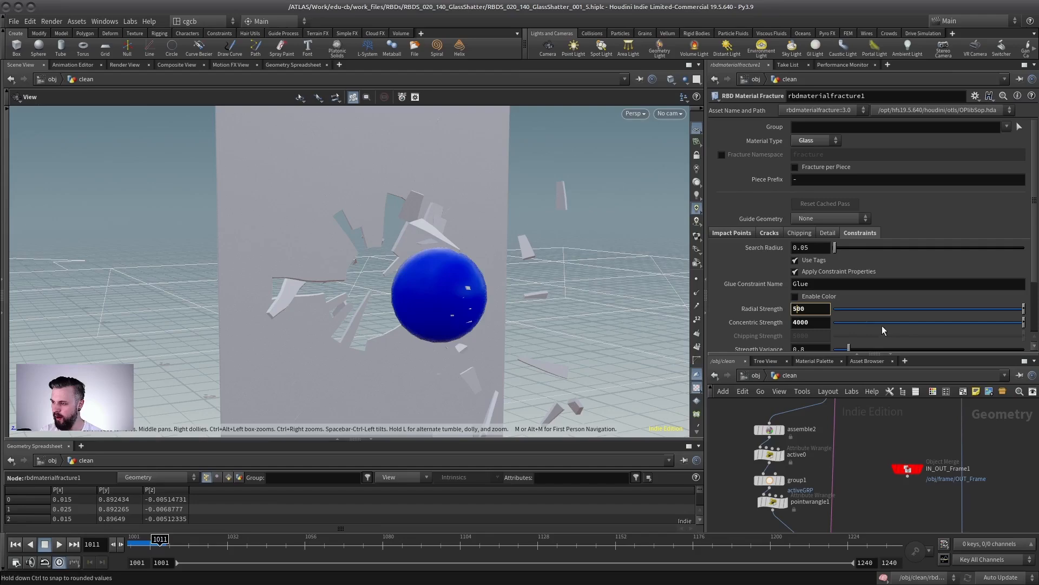
click(794, 322)
key(Delete)
text(2)
Replay the simulation with the lowered glue strengths and examine the flying shards at frame 1011.
click(59, 545)
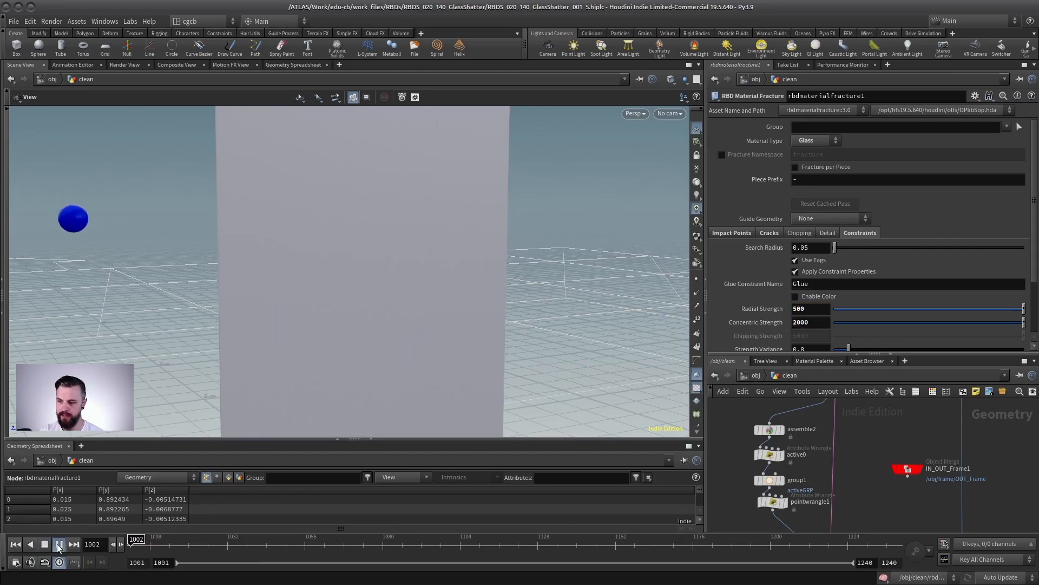
click(46, 548)
drag(168, 538, 158, 537)
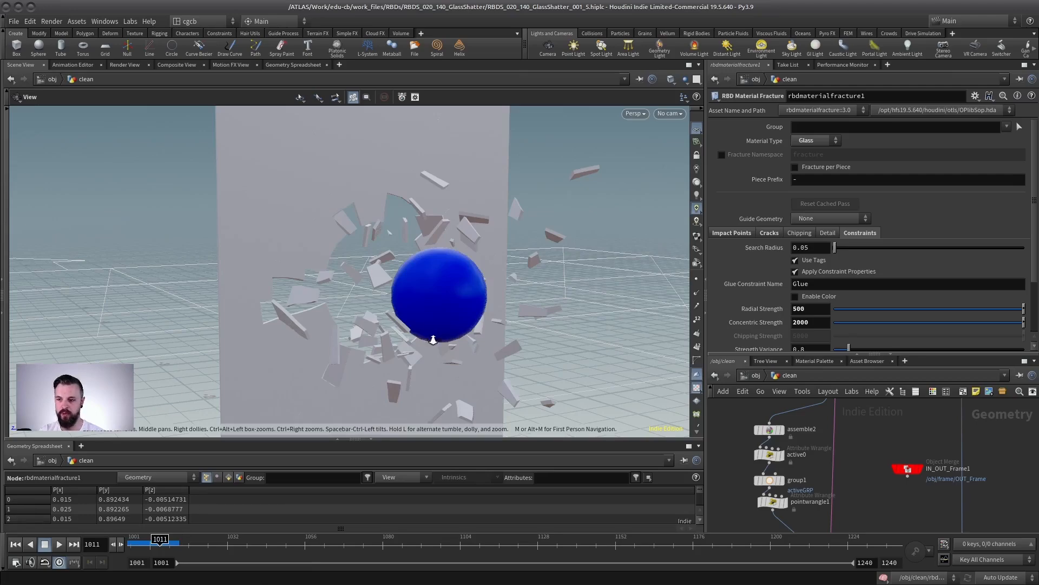
right_drag(432, 339, 362, 303)
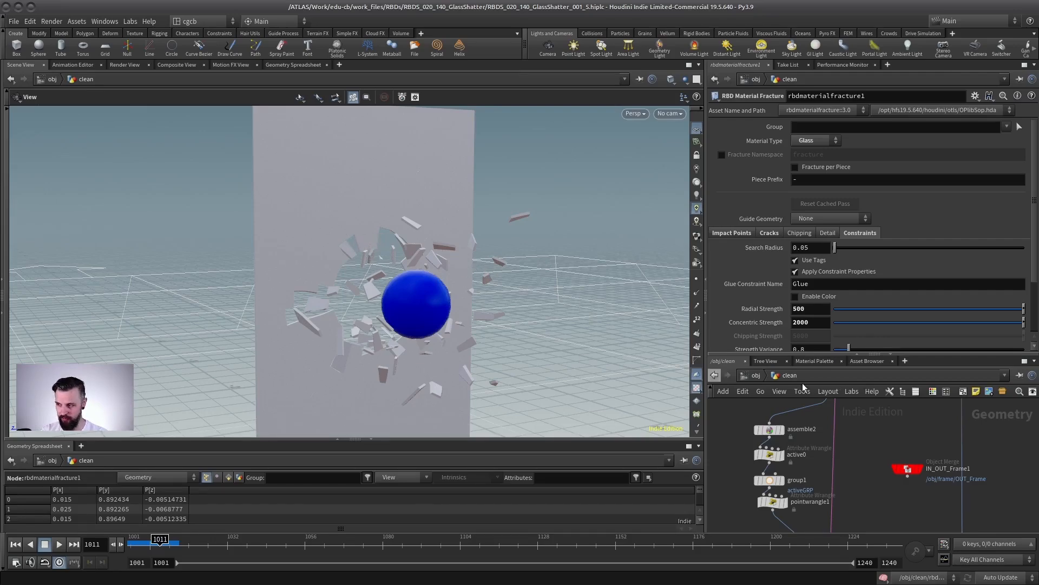
Review the remaining constraint parameters of the RBD Material Fracture node, including Strength Variance.
middle_drag(872, 421, 857, 438)
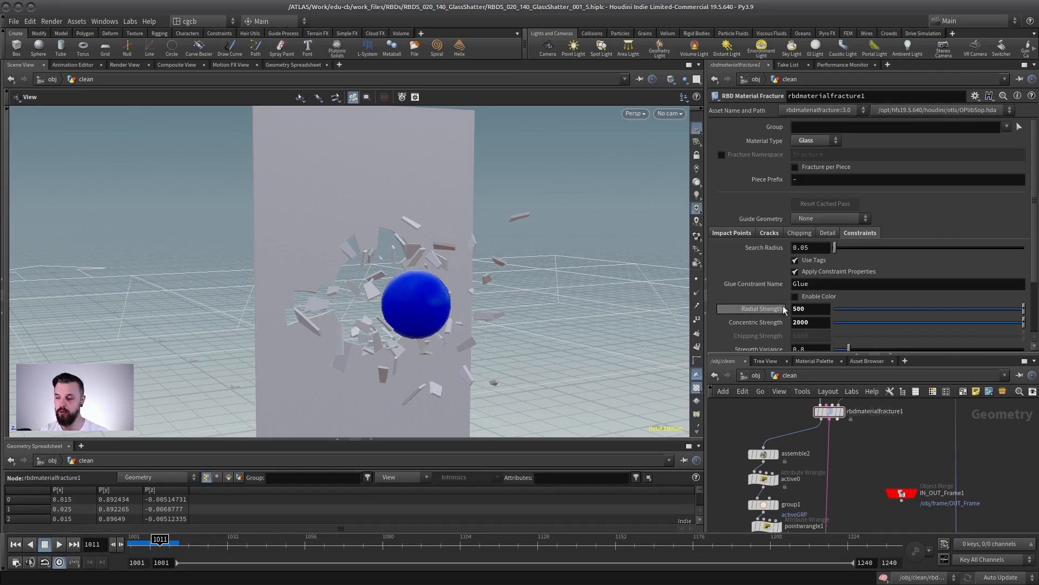
click(808, 284)
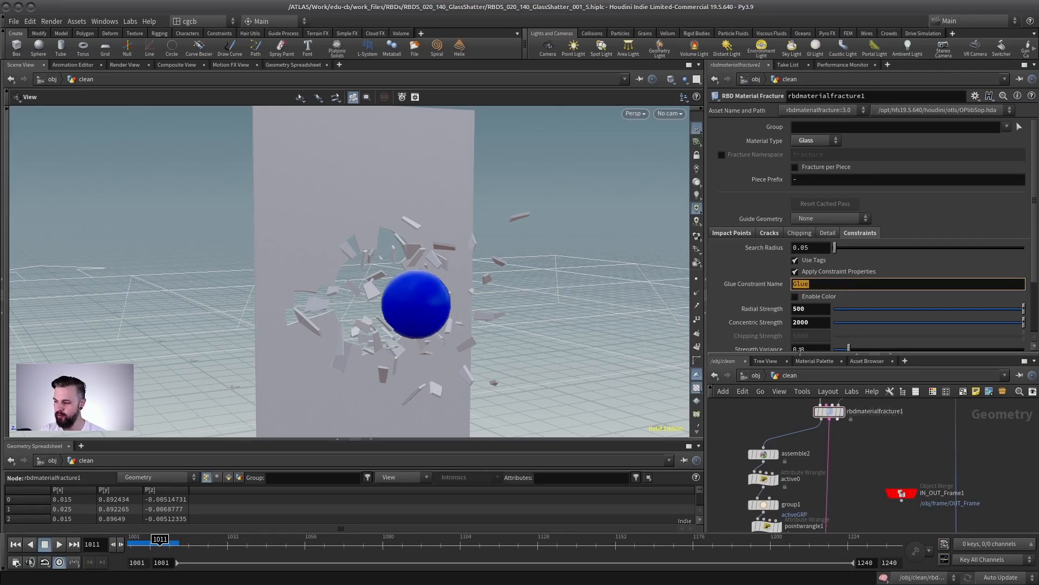
drag(787, 353, 788, 434)
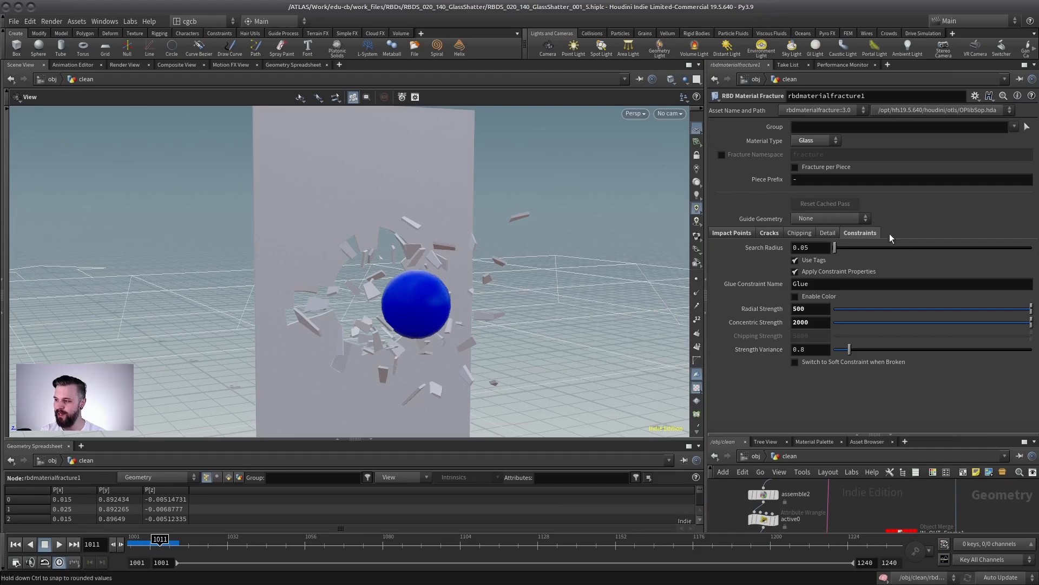
drag(781, 438, 785, 308)
Insert an RBD Constraint Properties node directly after rbdmaterialfracture1, on both its geometry and constraint wires.
scroll(824, 408, down, 2)
right_click(851, 394)
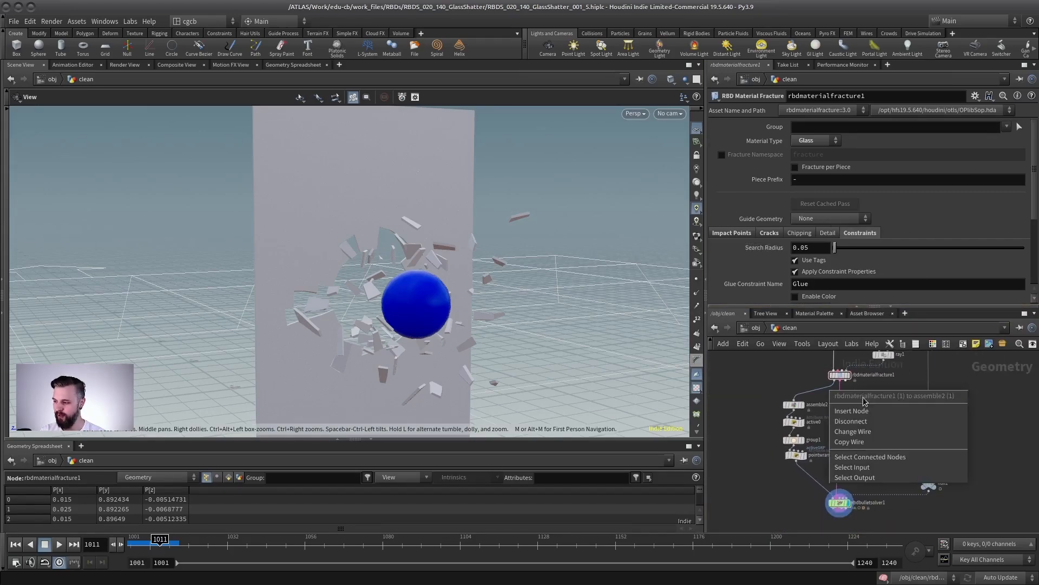
click(881, 372)
scroll(883, 388, up, 3)
middle_drag(883, 388, 852, 409)
key(Tab)
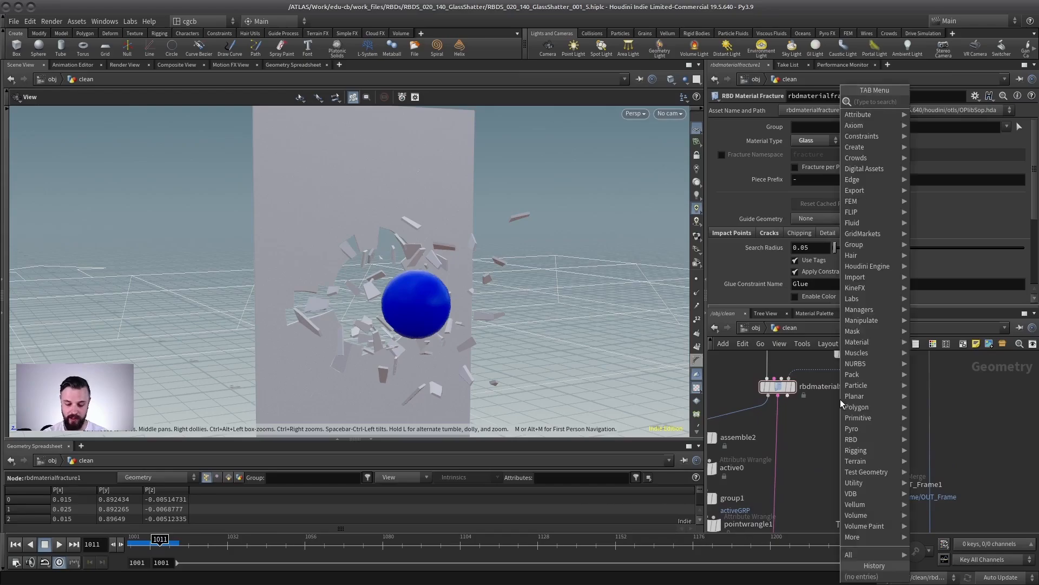
text(constraint prop)
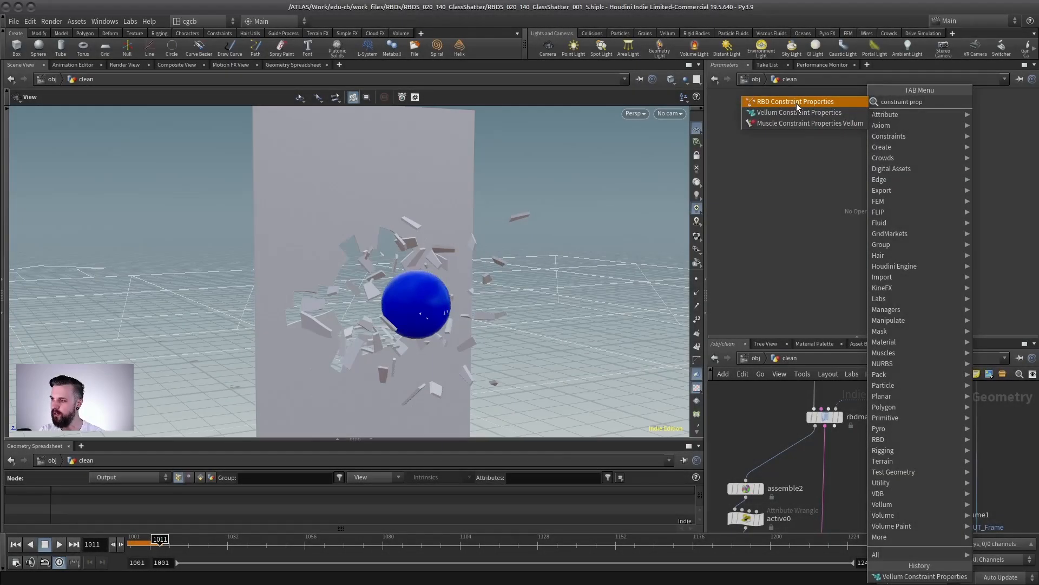
click(797, 103)
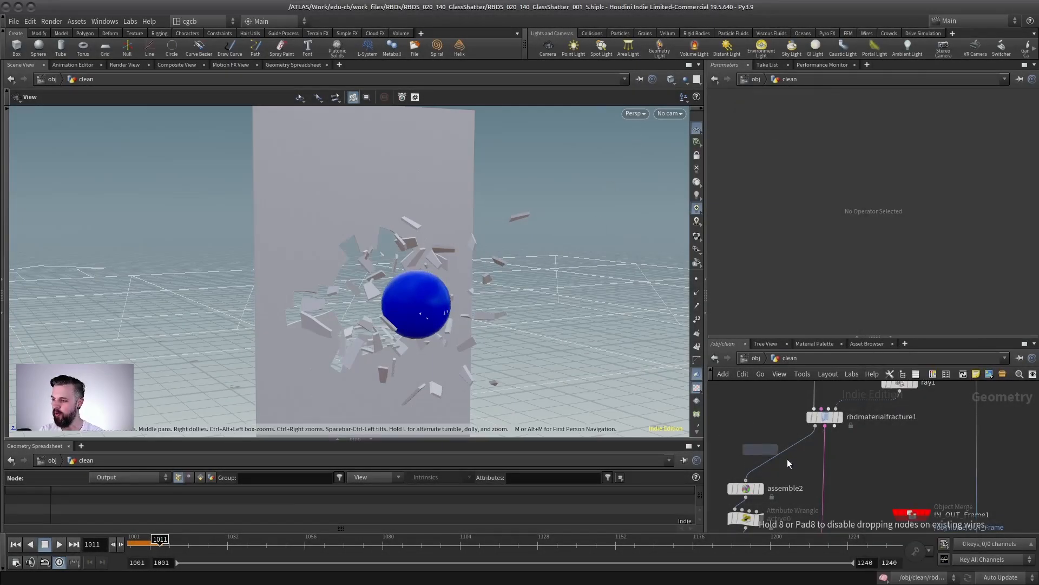
click(820, 466)
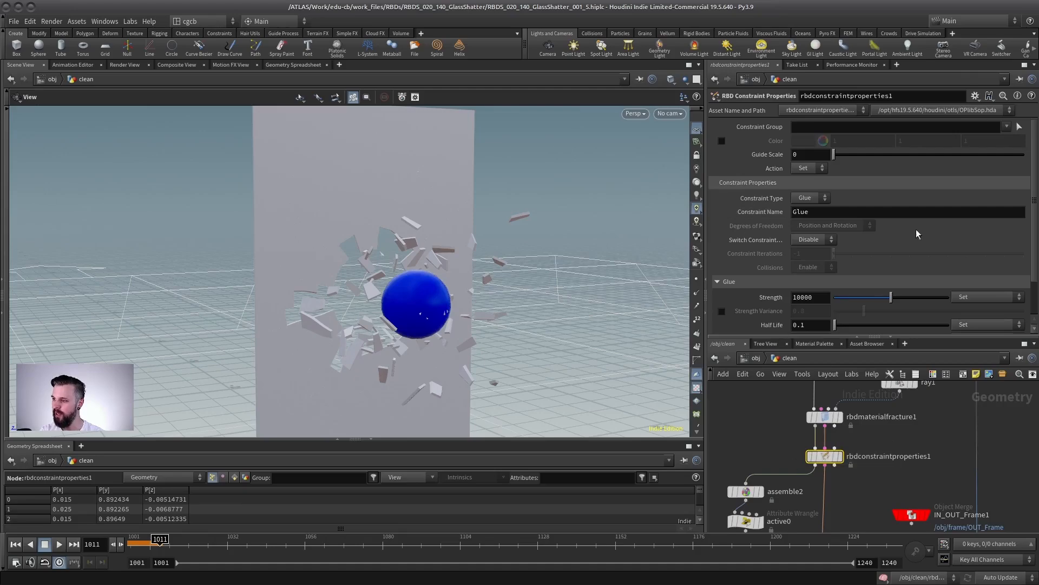
Set the glue's Propagation Iterations to 10 on the RBD Constraint Properties node and replay the simulation from frame 1001.
scroll(1021, 254, down, 3)
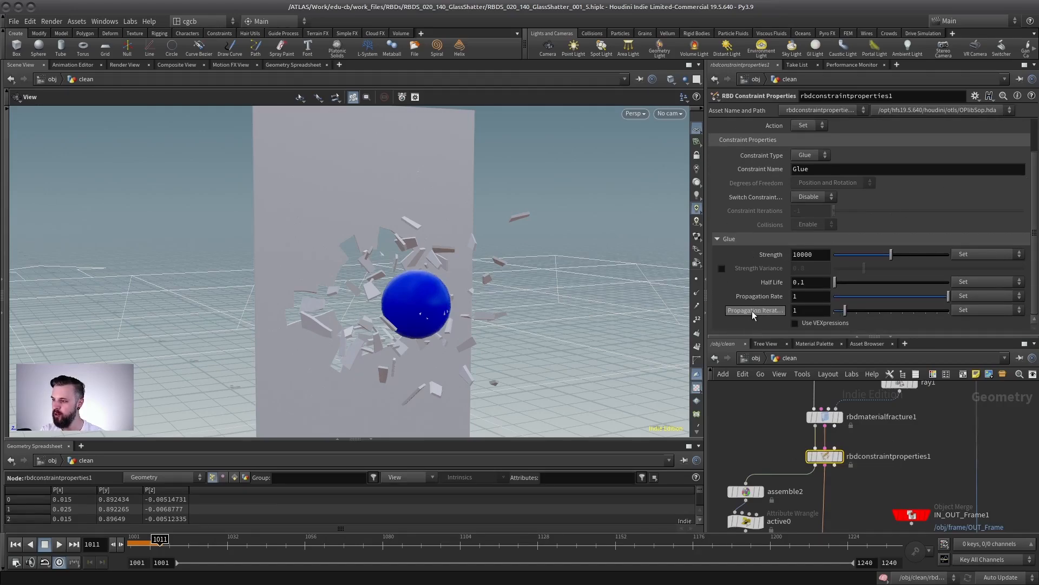
drag(845, 310, 977, 308)
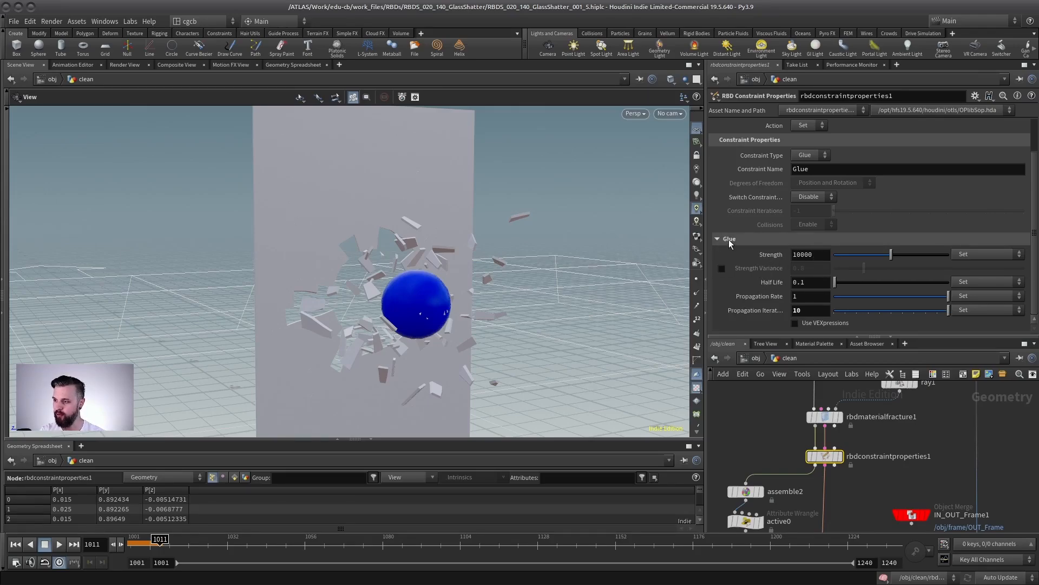
click(16, 544)
click(59, 545)
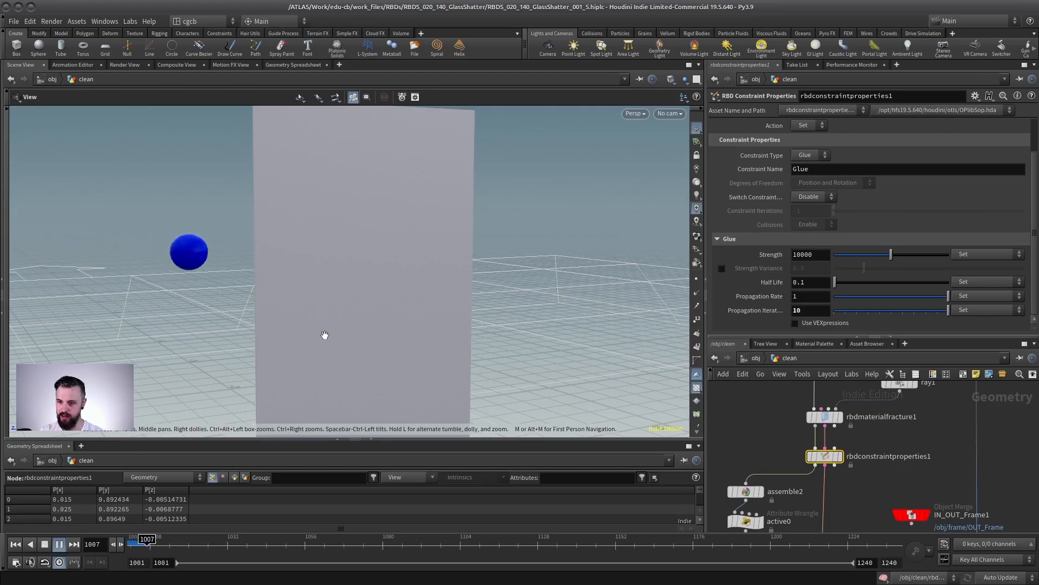
click(44, 544)
click(15, 545)
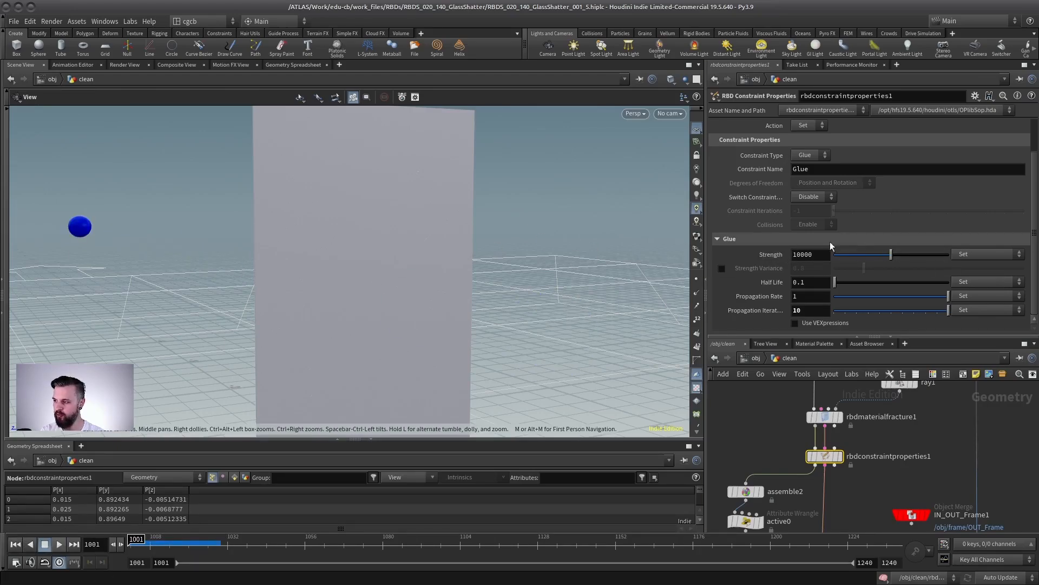
Set the glue Strength to Scale by Attribute with a value of 1, using the strength attribute.
click(961, 254)
click(798, 257)
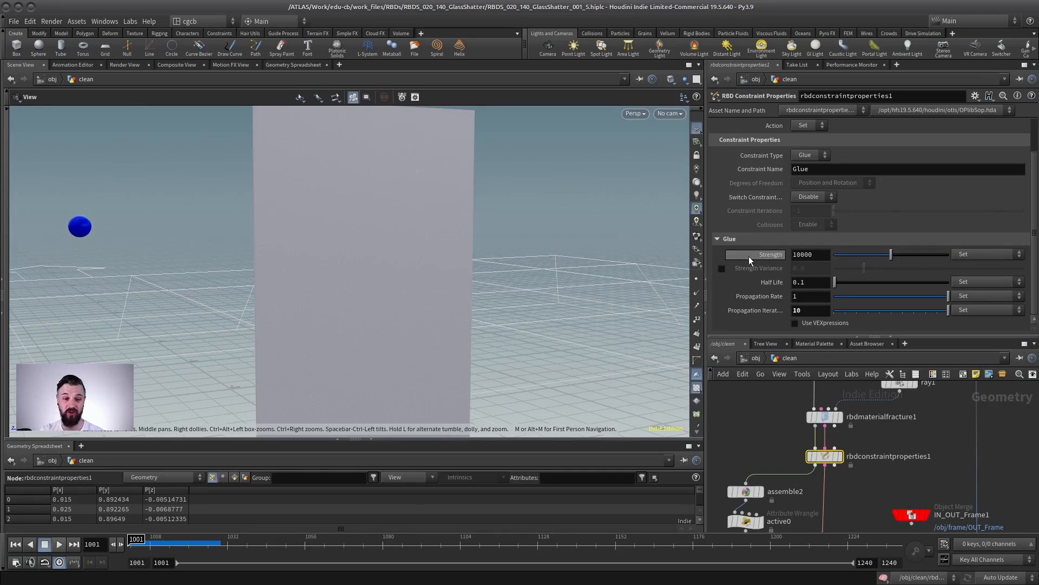
click(987, 254)
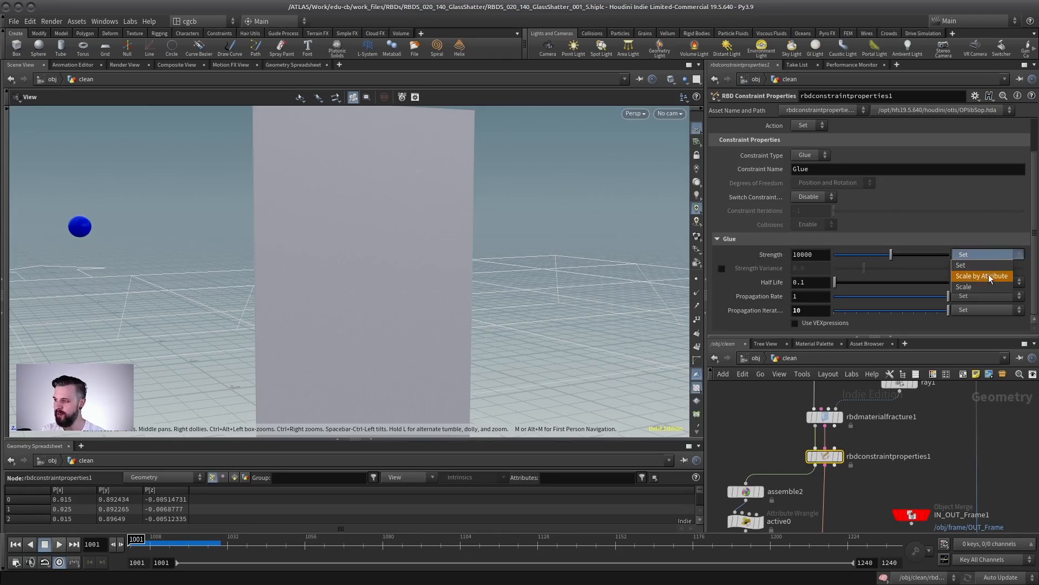
click(987, 275)
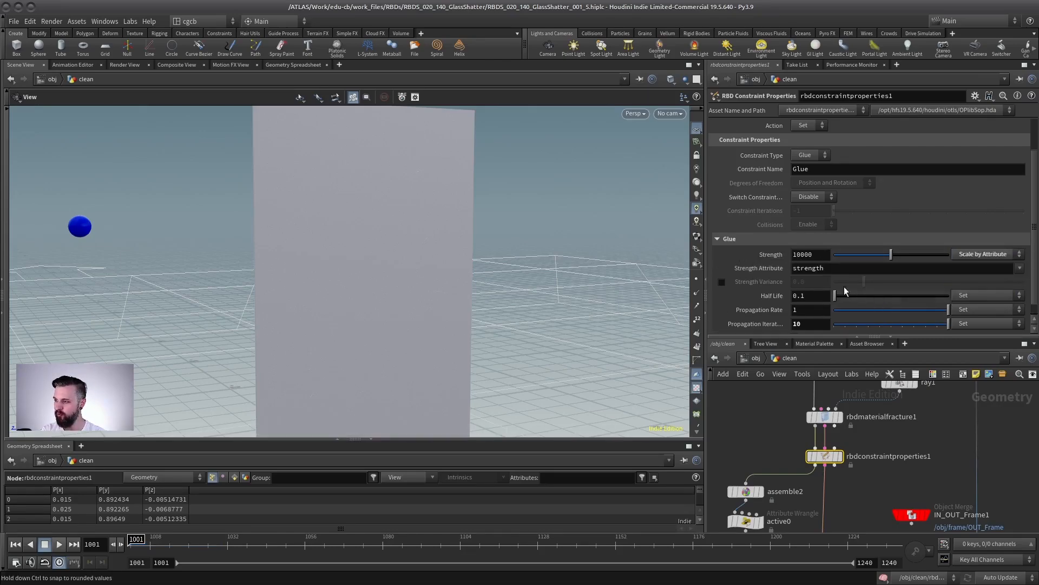
click(813, 255)
text(1)
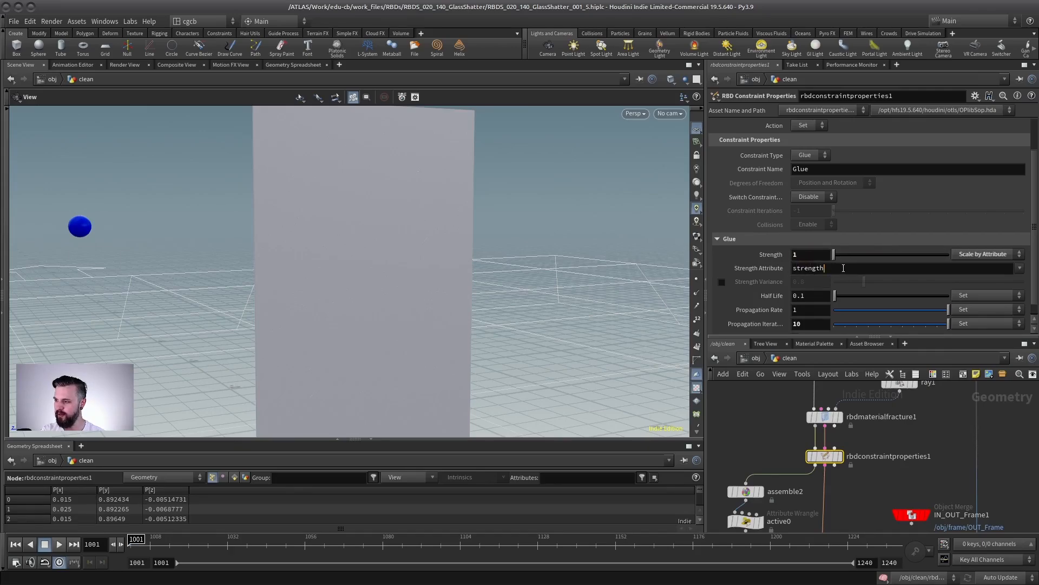
click(842, 268)
double_click(808, 269)
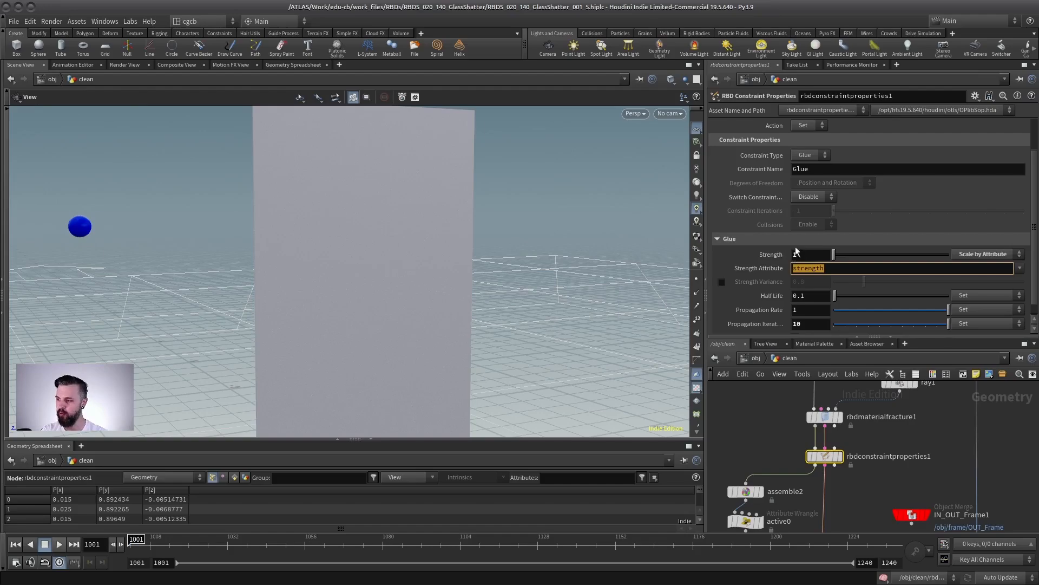
click(872, 419)
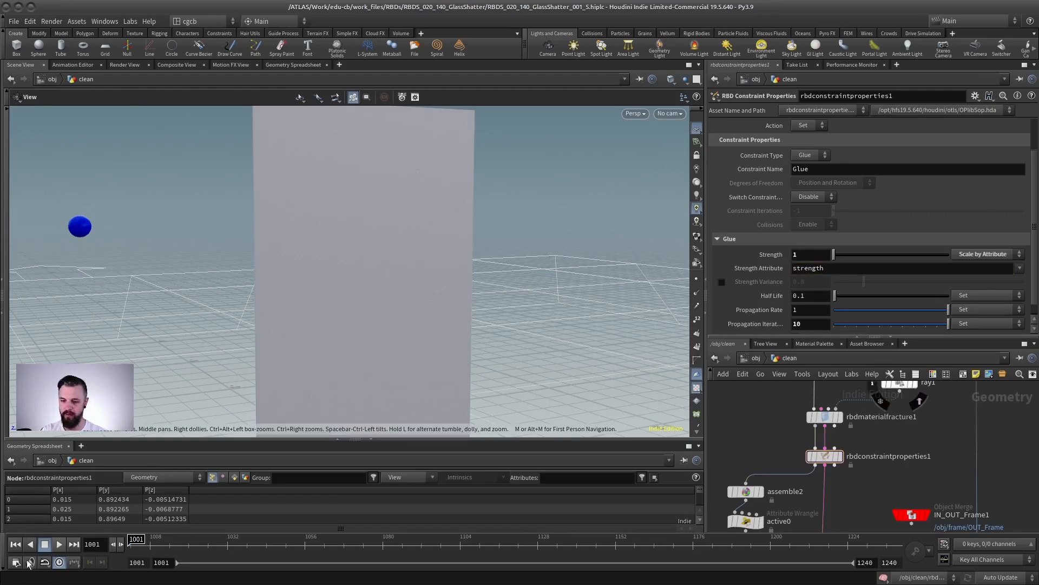
Play the simulation up to frame 1024 and examine the hole in the glass pane up close.
click(60, 543)
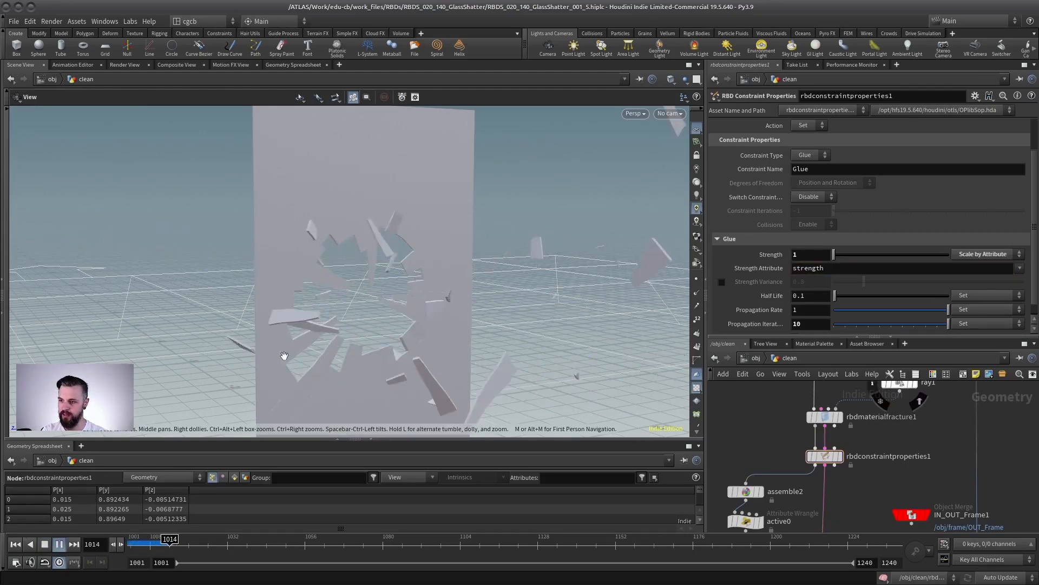
click(60, 543)
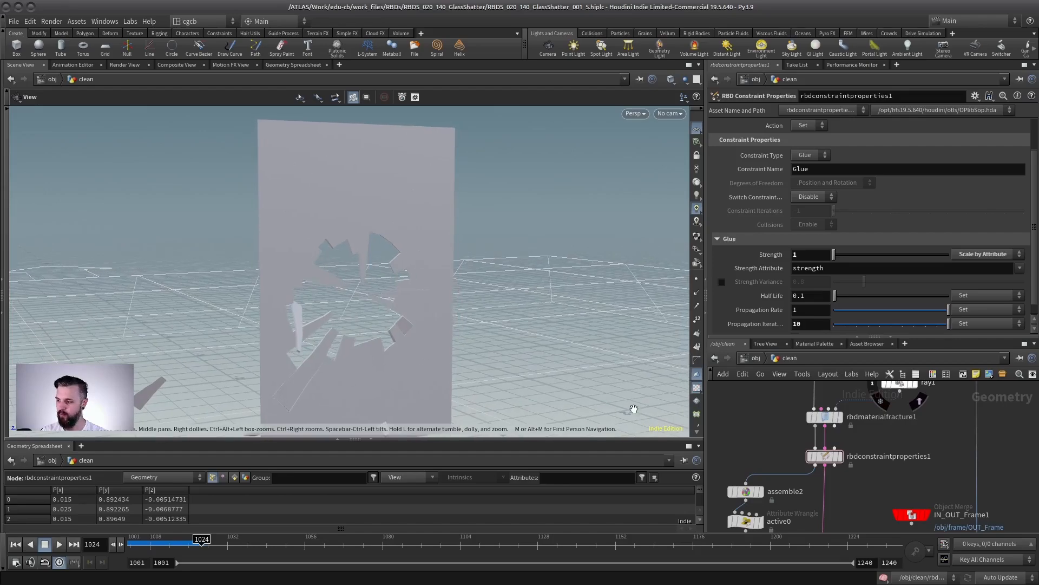
middle_drag(406, 323, 415, 325)
right_drag(415, 325, 431, 297)
middle_drag(432, 298, 430, 268)
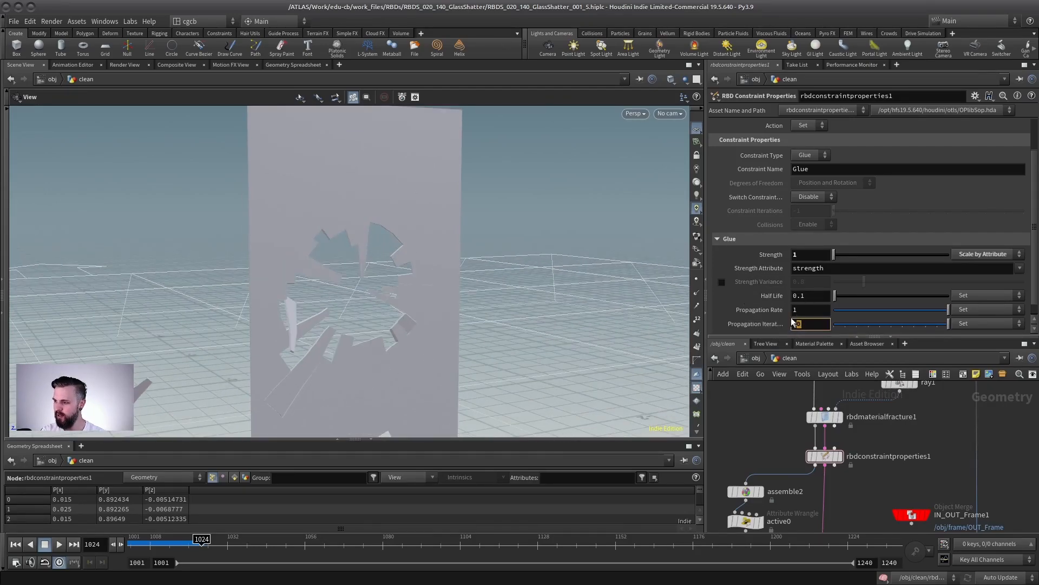
Set the glue's Propagation Iterations to 30 and play the simulation from frame 1001.
text(1)
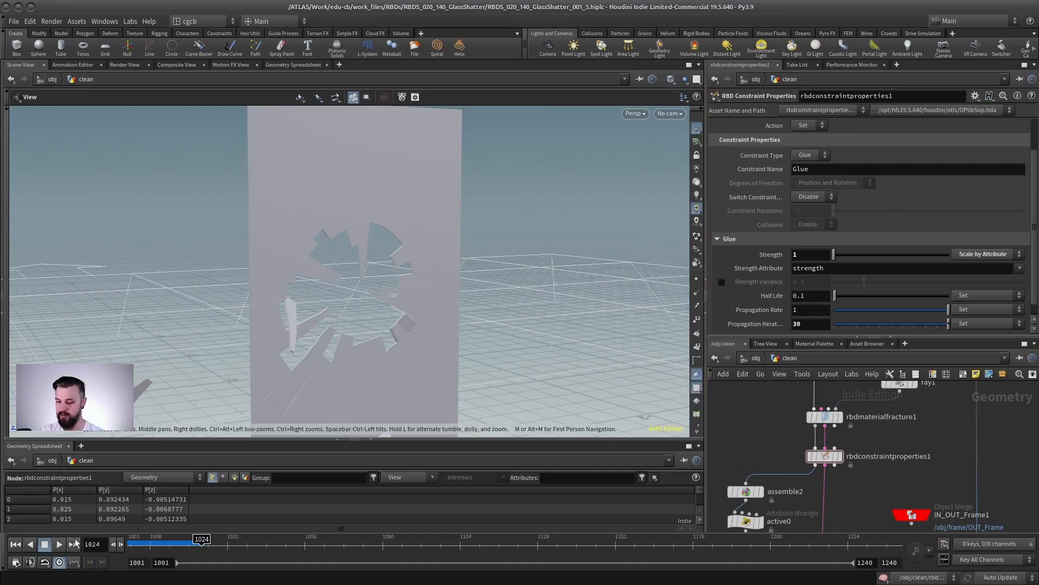
click(16, 544)
click(59, 544)
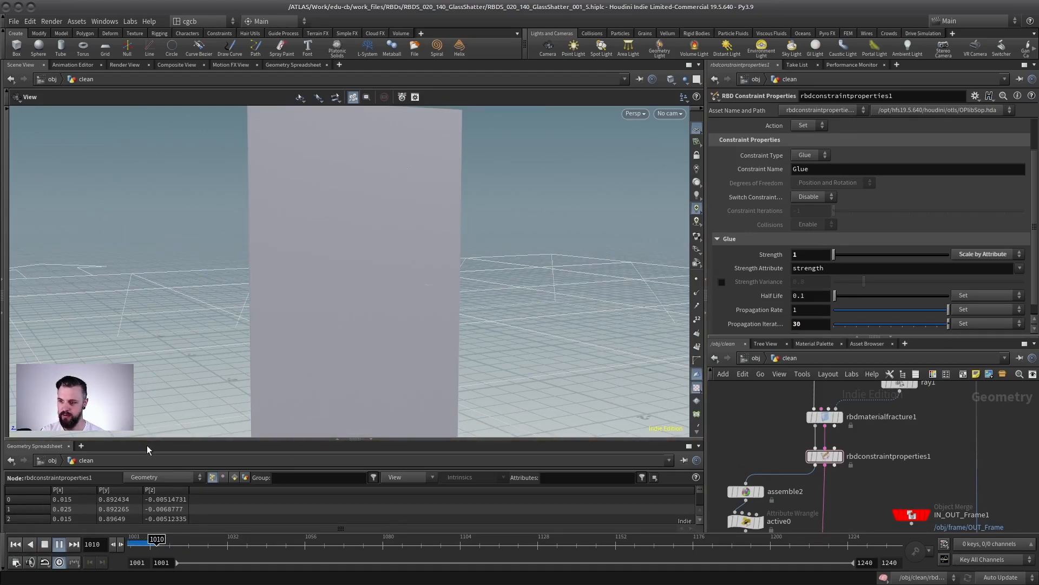
drag(282, 343, 257, 358)
click(45, 544)
Replay the simulation from frame 1001 with the whole pane in view, then examine the breakage at frame 1023.
click(16, 544)
click(59, 544)
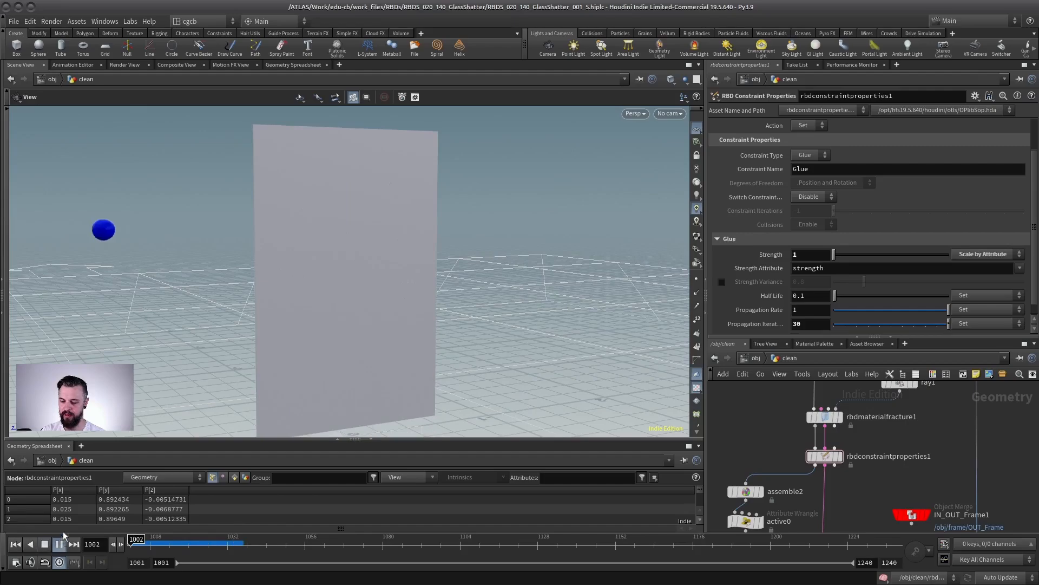
click(45, 545)
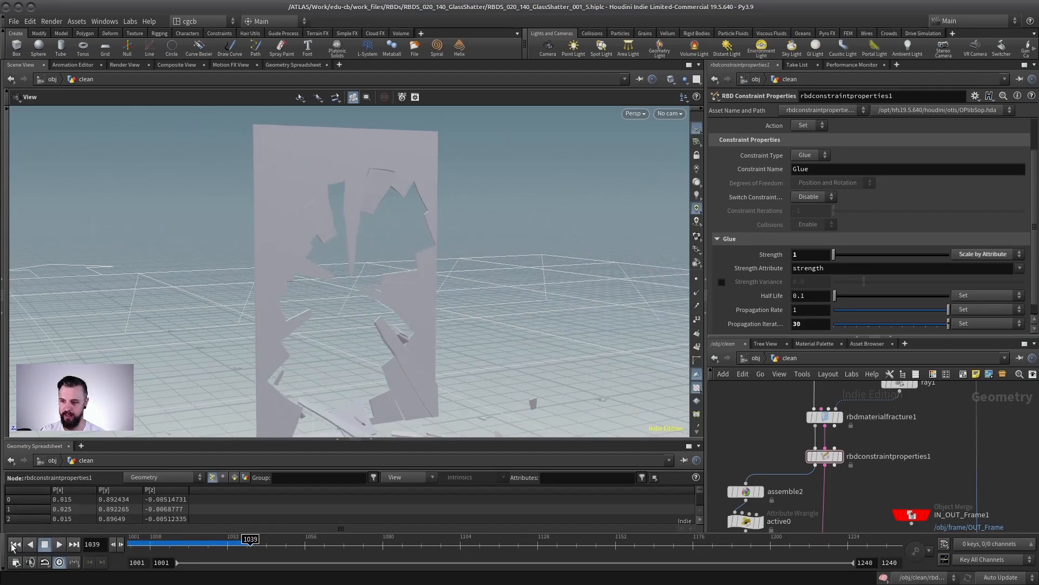
click(198, 543)
Set Global Substeps to 6 on the RBD Bullet Solver node.
scroll(219, 407, up, 3)
middle_drag(830, 527, 845, 348)
click(829, 460)
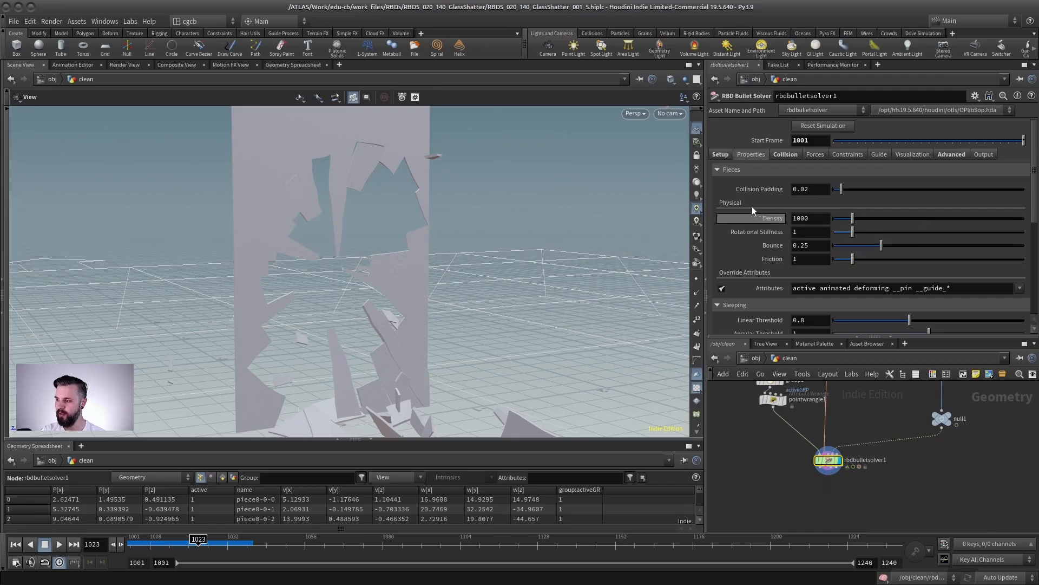
click(721, 155)
click(810, 231)
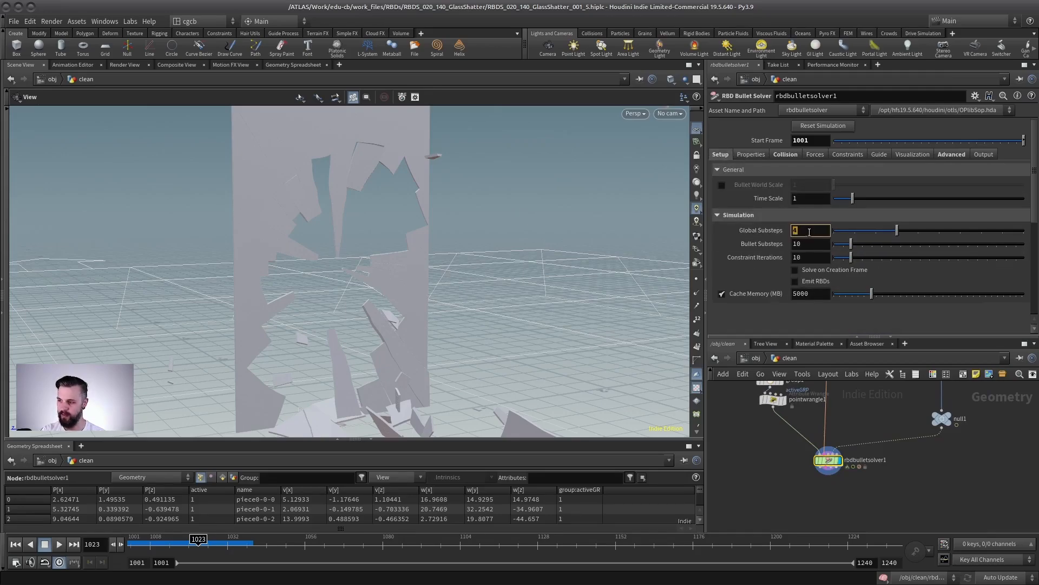
text(6)
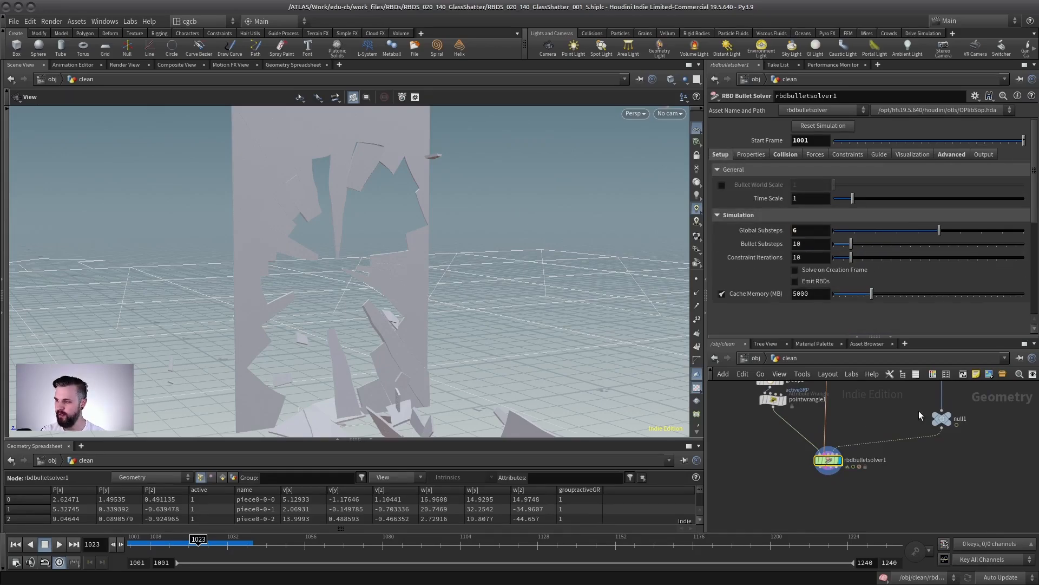
key(Return)
Replay the simulation from frame 1001 with the increased substeps and examine how the whole pane collapses.
middle_drag(863, 417, 867, 432)
drag(411, 336, 318, 193)
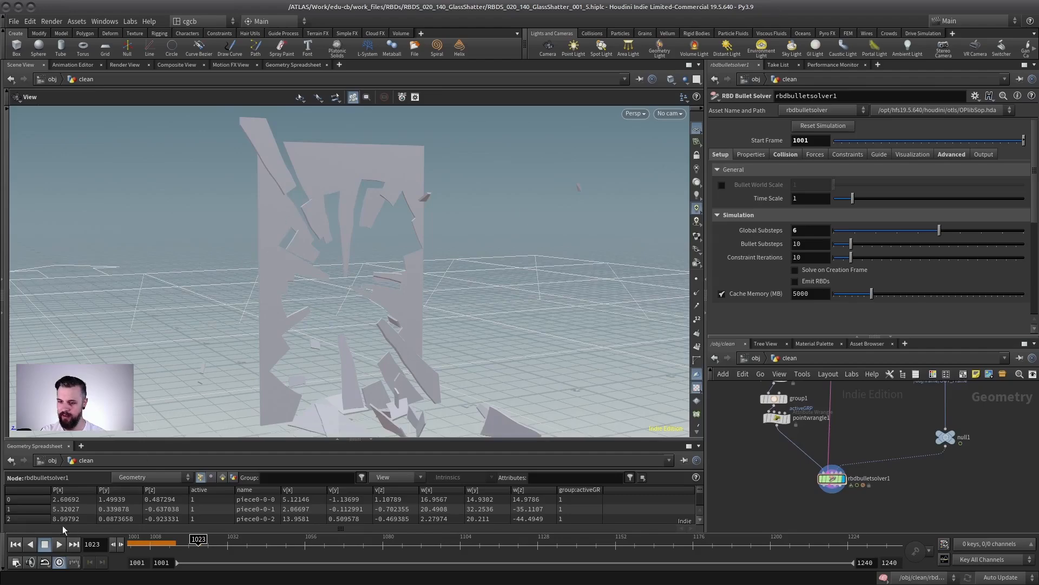
click(15, 544)
click(59, 544)
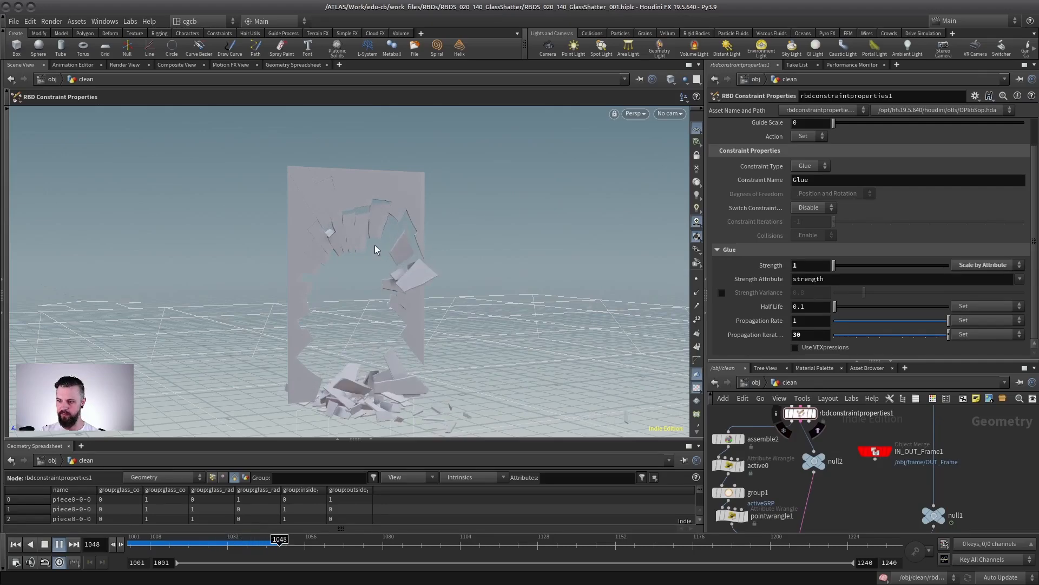
key(Escape)
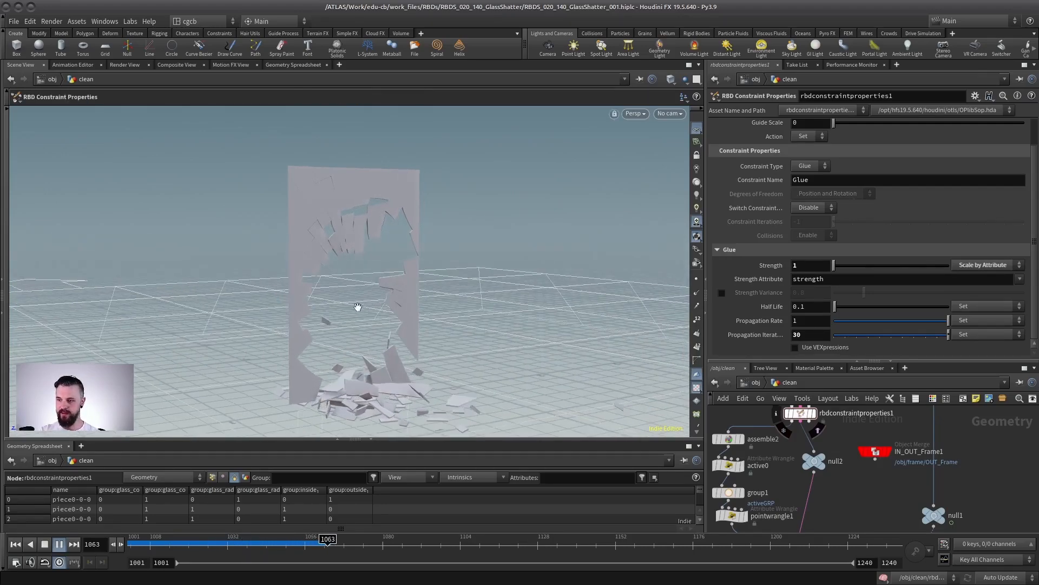
Replay the simulation in wireframe and shaded display to examine the broken pieces, finishing back at frame 1001.
key(Return)
key(w)
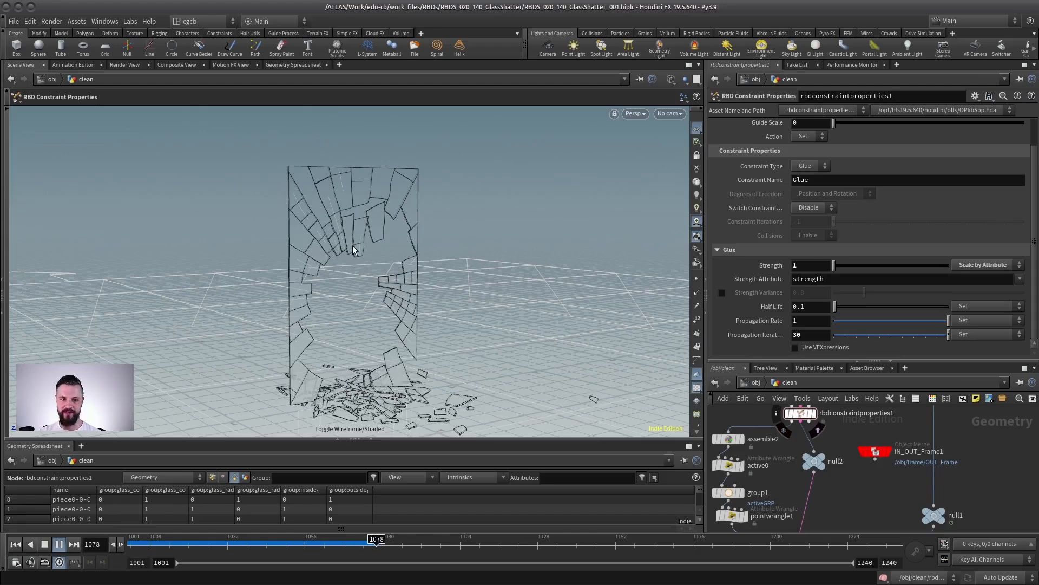
key(w)
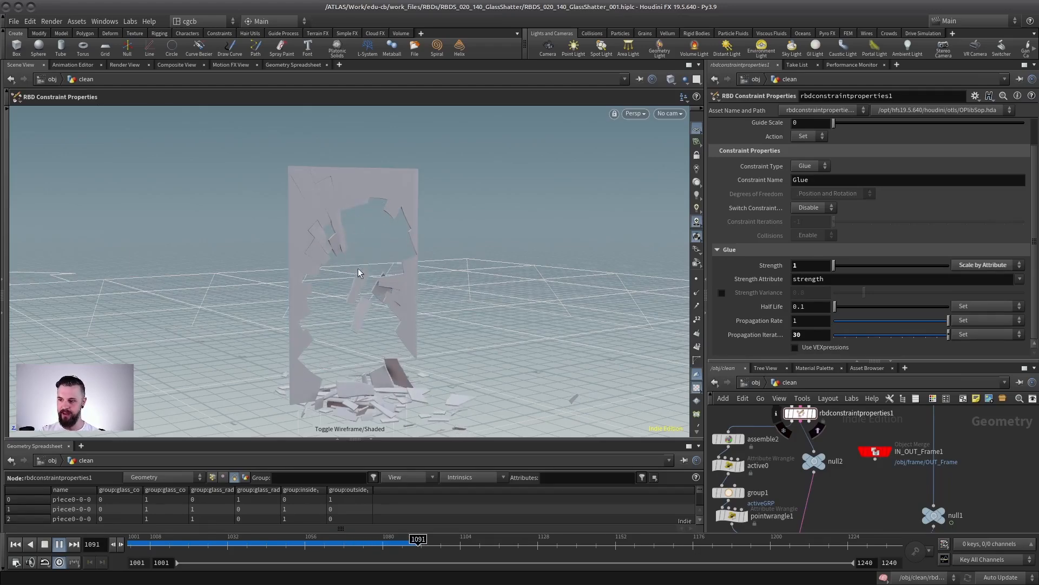
click(28, 547)
click(16, 545)
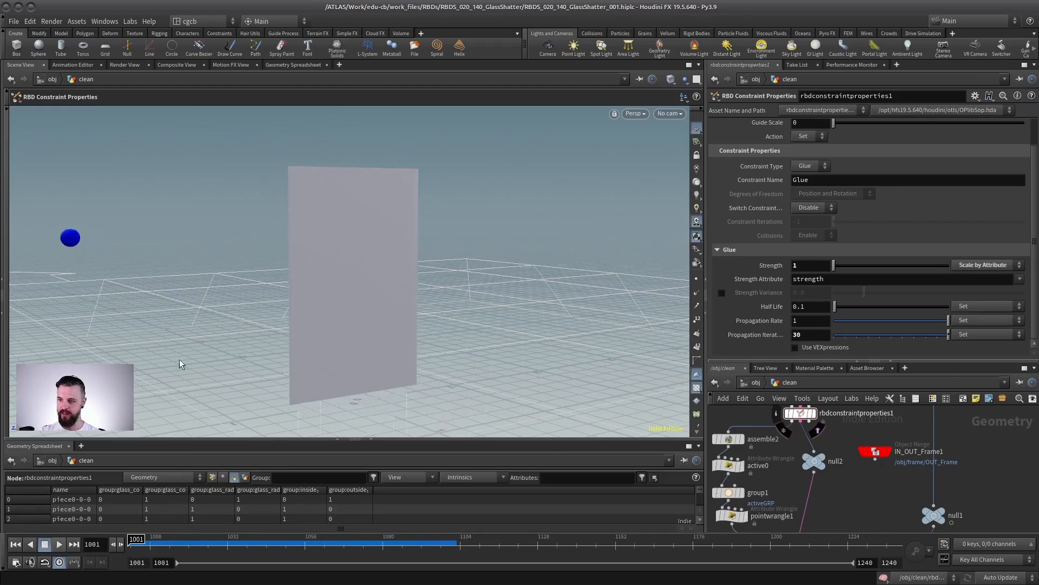
key(w)
alt+drag(364, 298, 332, 300)
key(w)
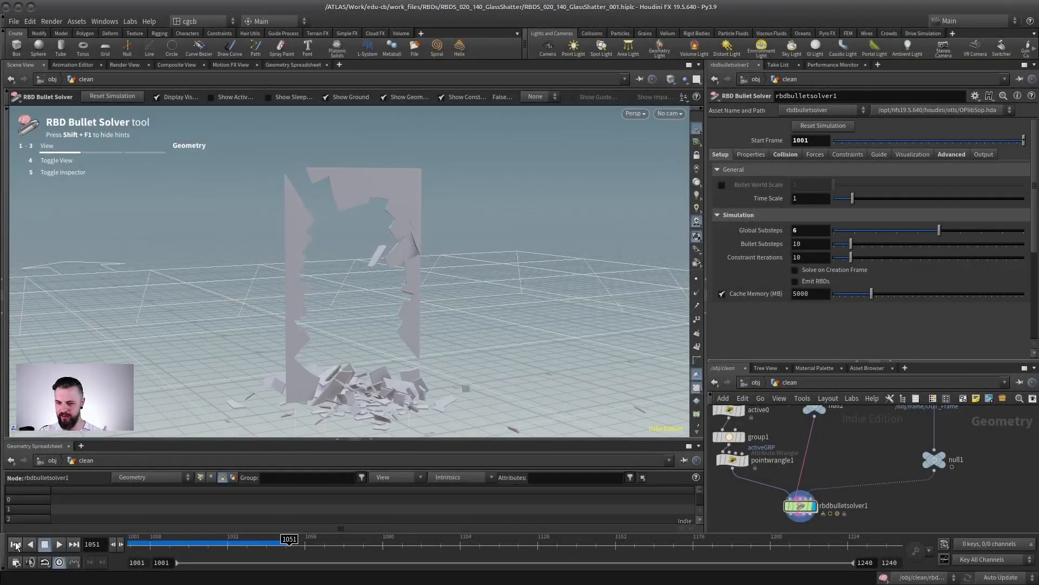
click(16, 545)
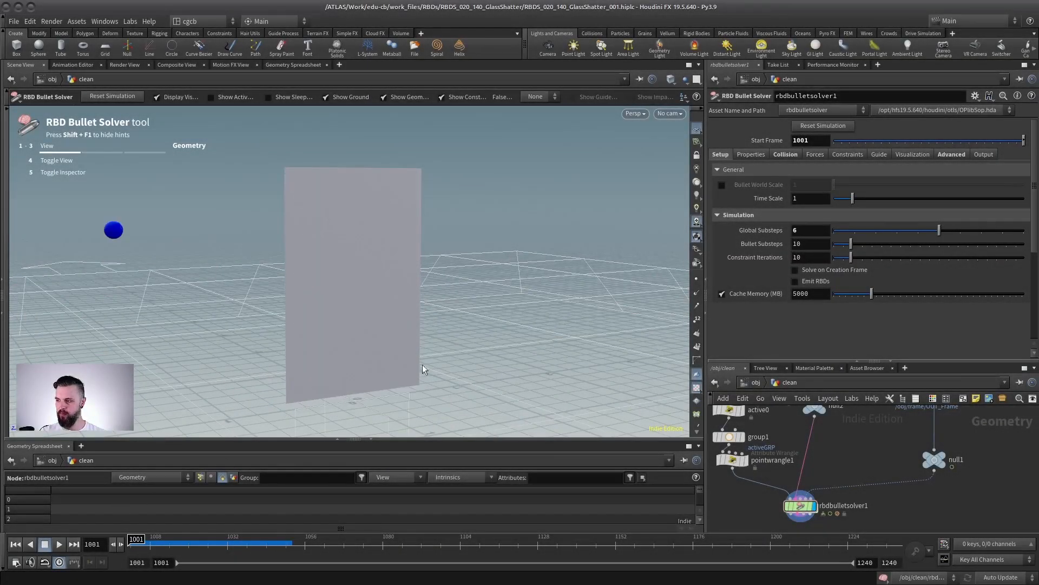
Review the glue settings of rbdconstraintproperties1 and the upstream rbdmaterialfracture1 node on the fractured pane.
middle_drag(865, 427, 852, 506)
drag(837, 414, 759, 446)
middle_drag(863, 434, 863, 518)
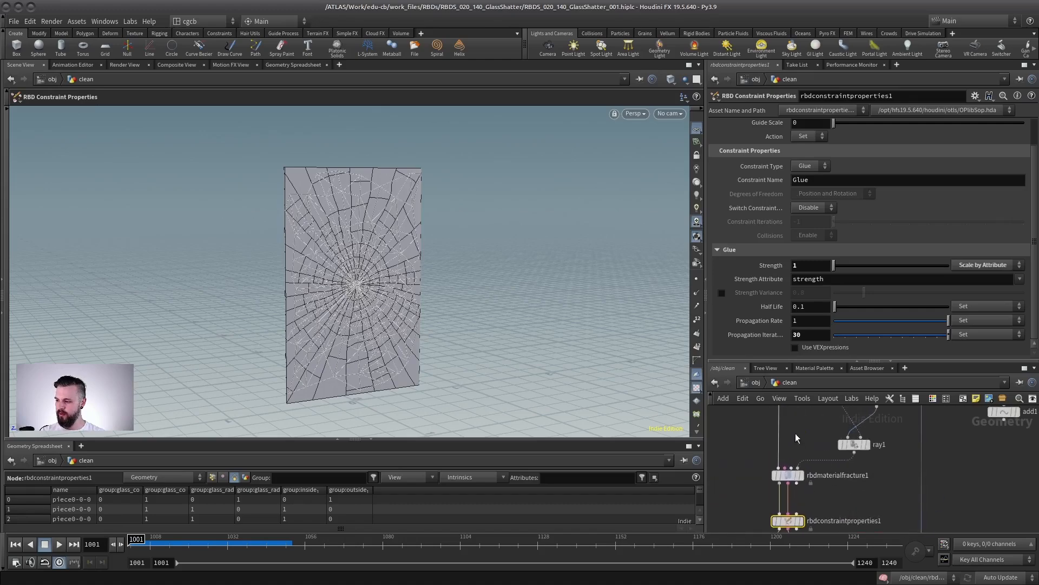
click(789, 476)
middle_drag(815, 450, 831, 435)
Display rbdbulletsolver1, play its simulation to watch the shards fall, and return to frame 1001.
middle_drag(761, 528, 758, 346)
click(808, 510)
click(60, 545)
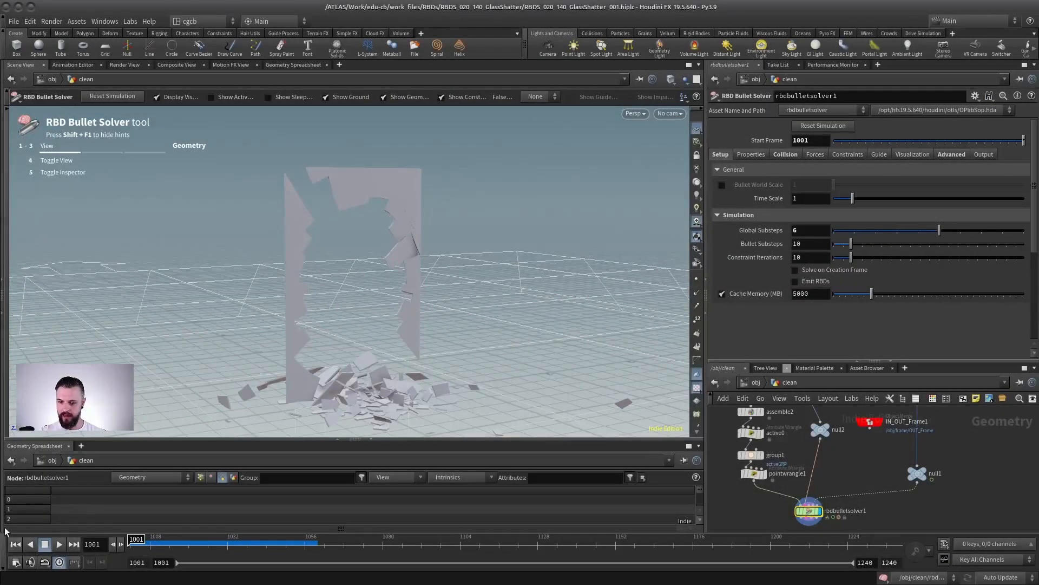
click(16, 544)
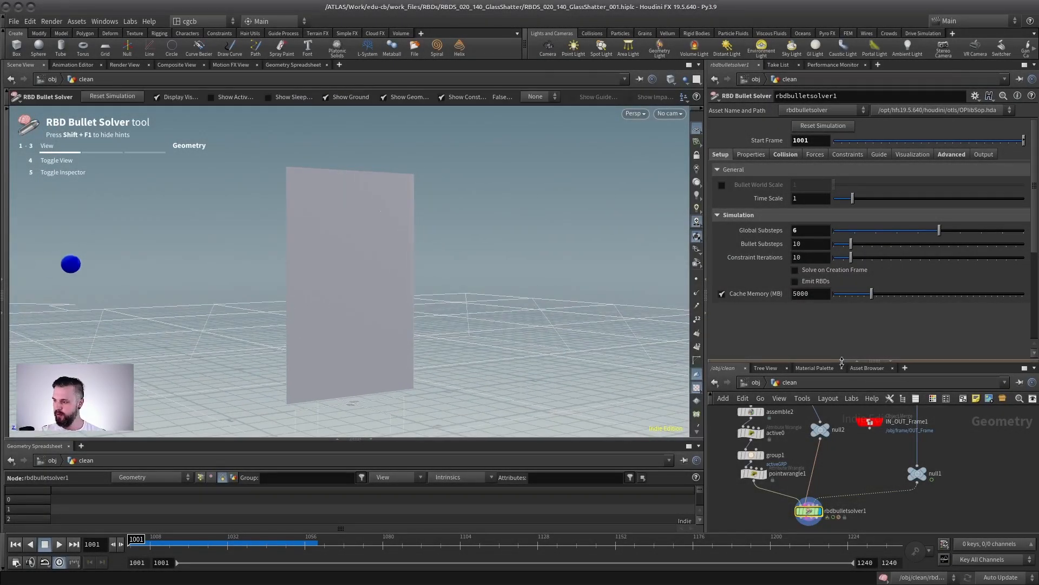
Enlarge the network area and display the window frame imported by IN_OUT_Frame1.
drag(887, 364, 888, 167)
scroll(873, 310, up, 3)
drag(873, 309, 865, 355)
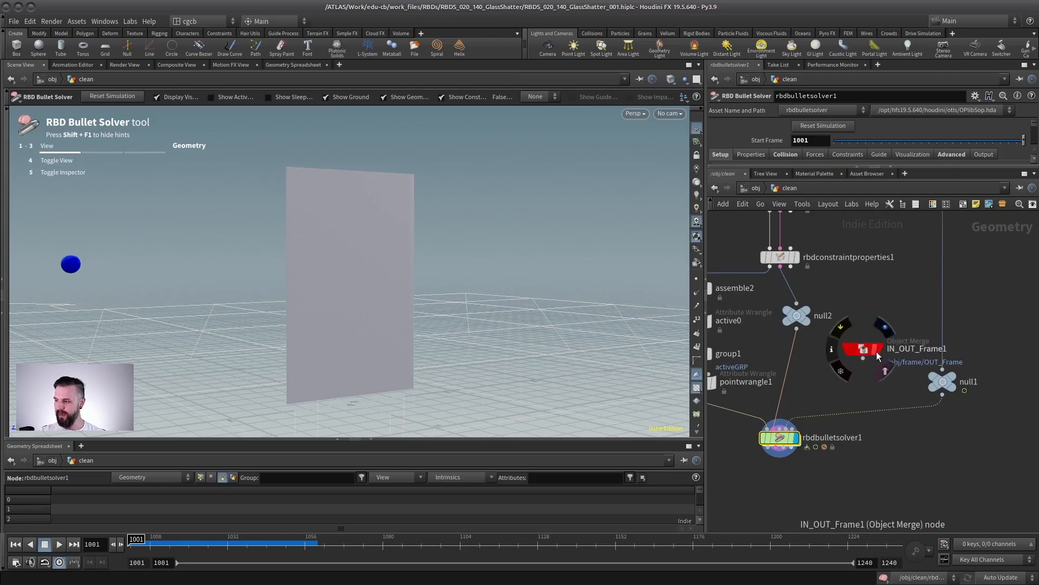
click(882, 349)
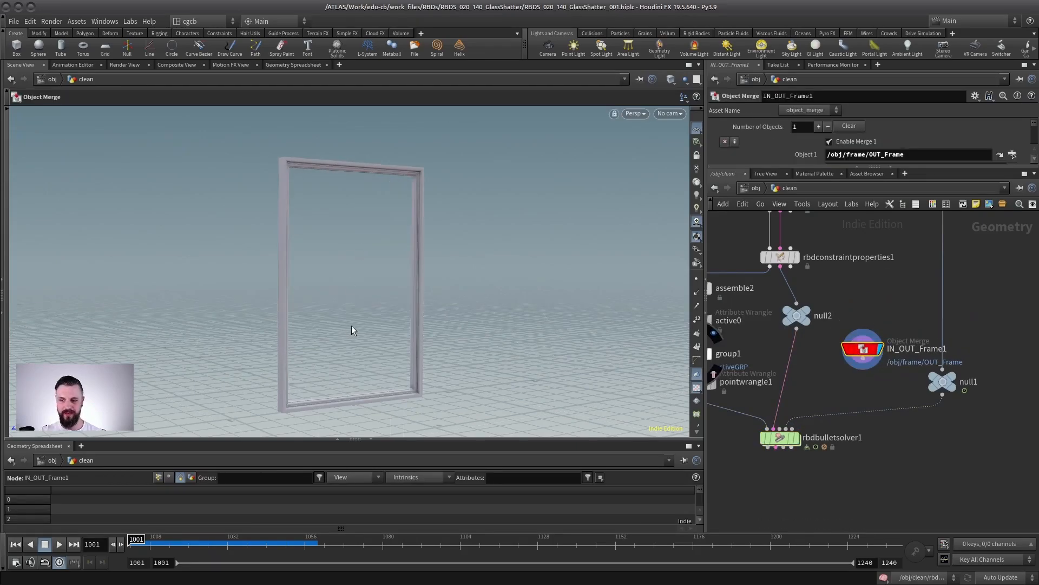
Merge IN_OUT_Frame1 with null1 and feed the merge into rbdbulletsolver1 as its collision geometry, with the solver displayed.
drag(939, 388, 944, 360)
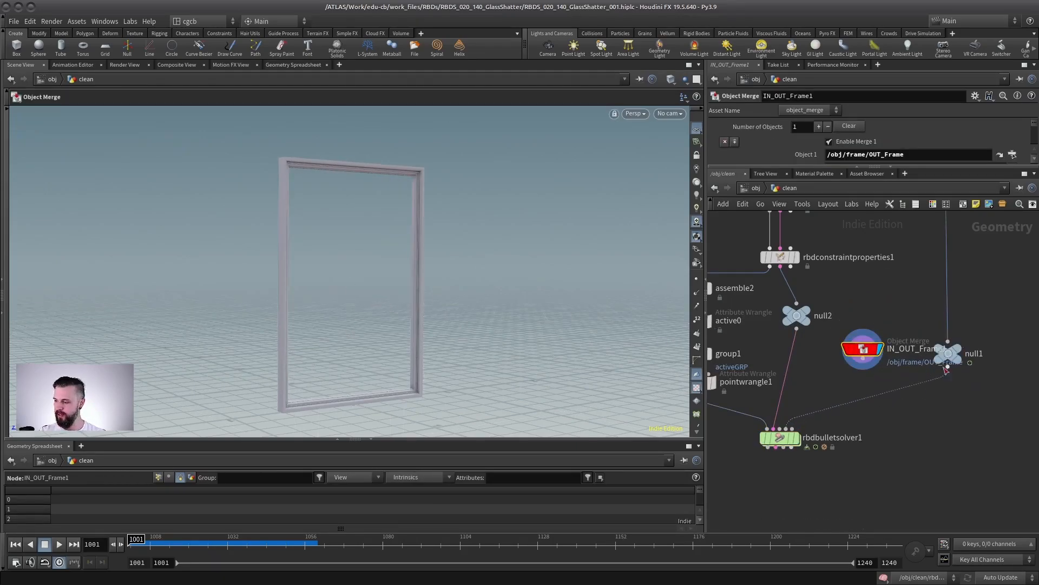
drag(1010, 302, 816, 378)
click(863, 359)
click(904, 407)
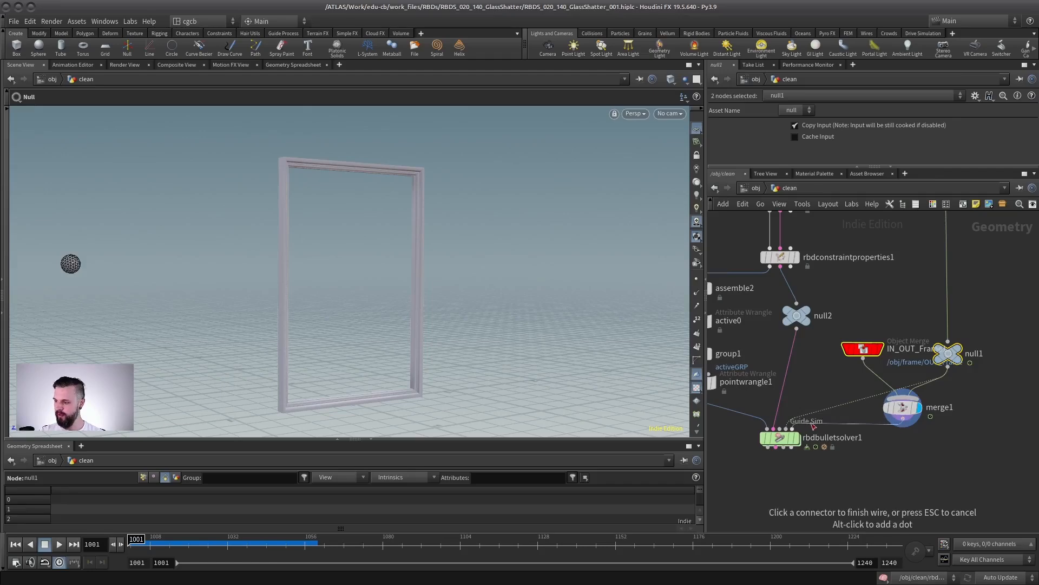
click(791, 429)
click(797, 438)
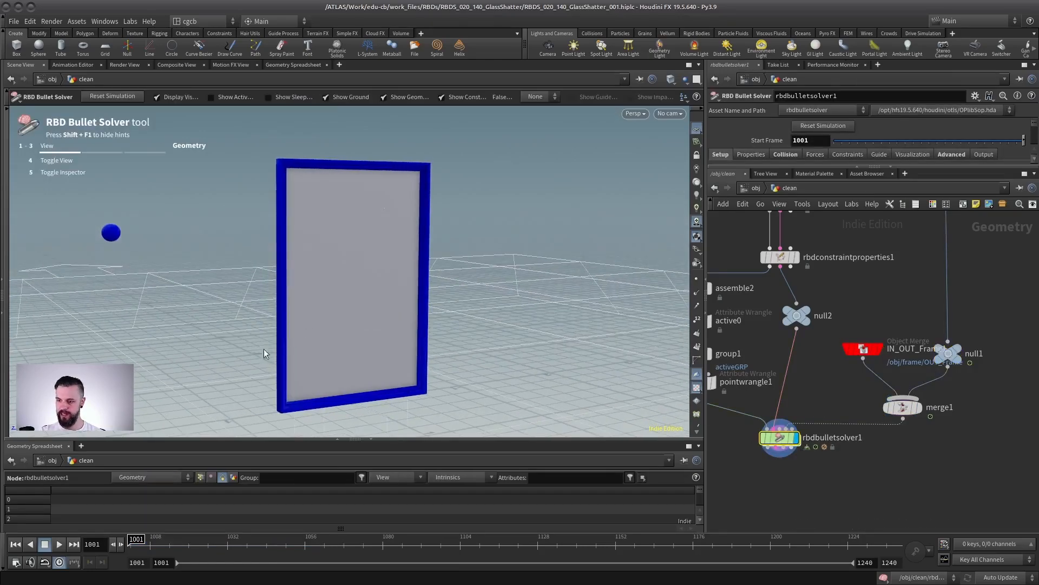
Play the simulation with the frame as a collider, examine the breakage, and return to frame 1001.
alt+drag(435, 246, 319, 273)
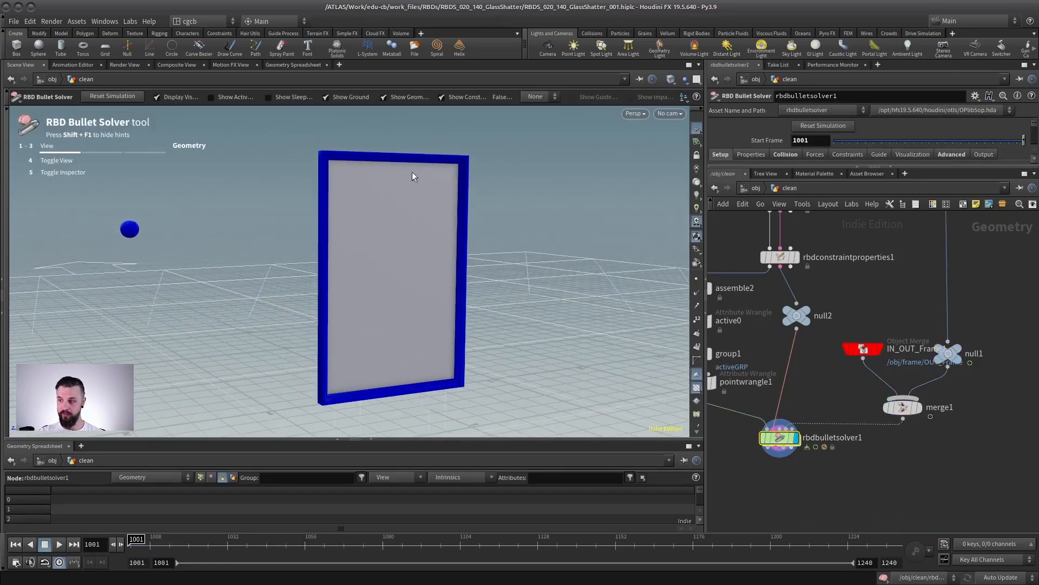
click(60, 545)
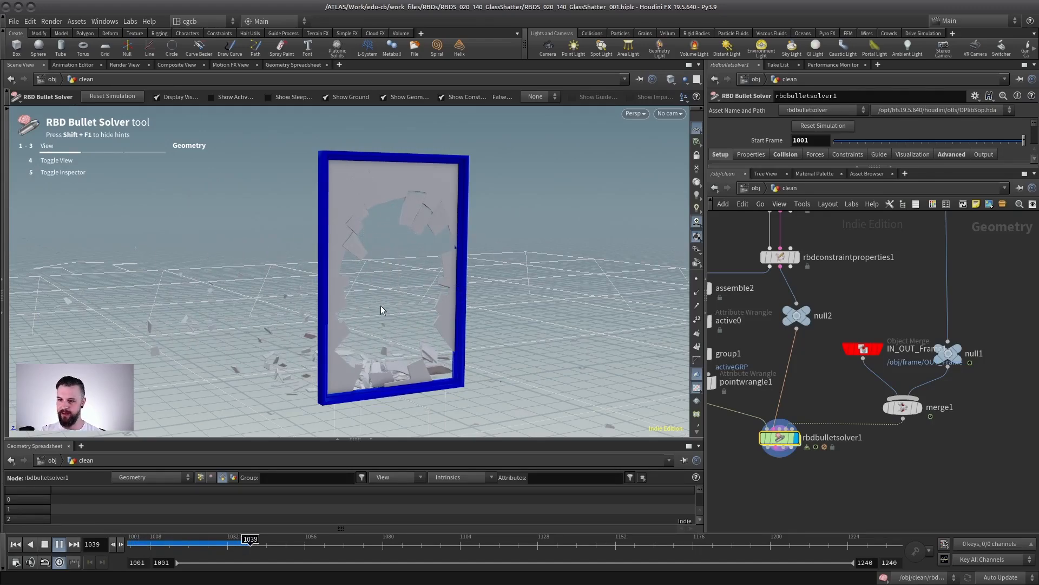
click(44, 544)
click(15, 544)
middle_drag(797, 409, 805, 409)
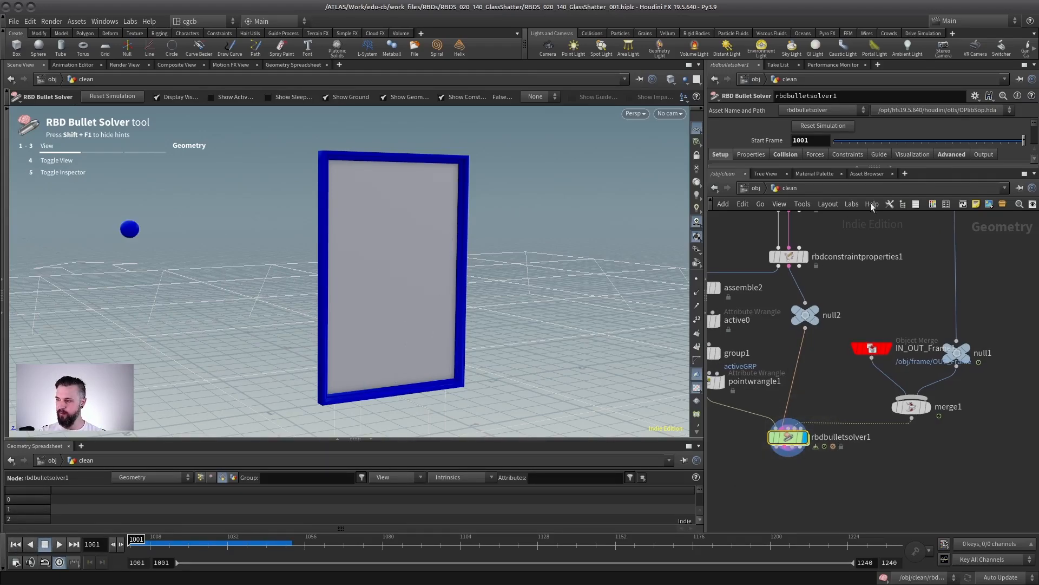
Temporarily show the collision shape of the solver's collision geometry to inspect the frame and projectile colliders.
drag(873, 166, 873, 374)
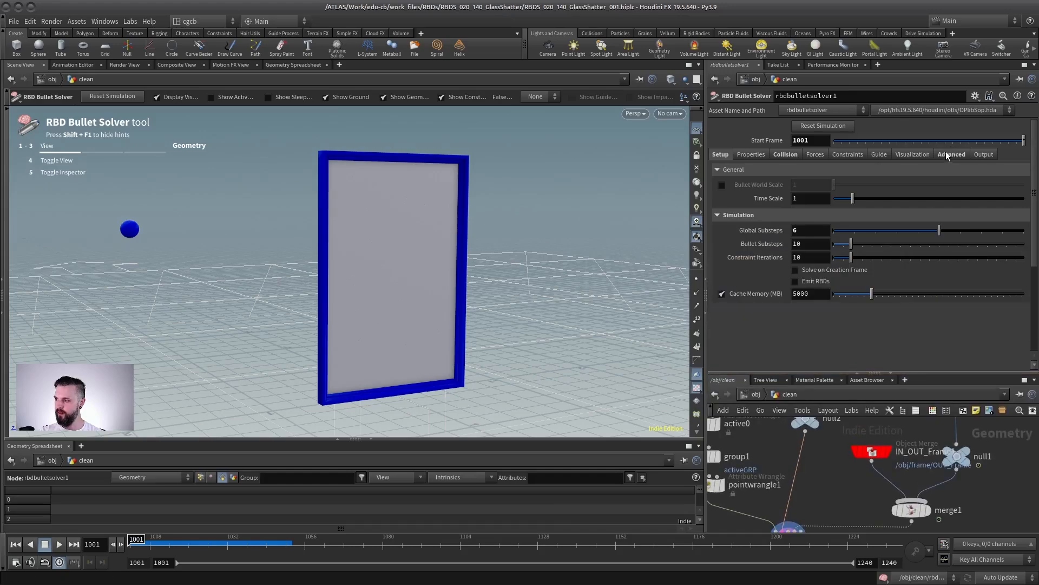
click(912, 154)
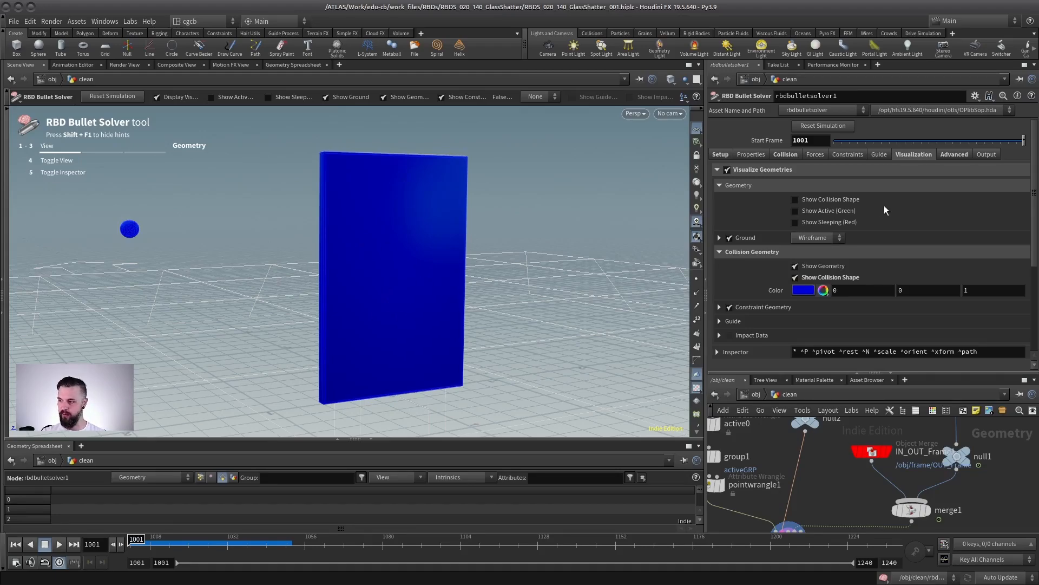
click(796, 265)
click(721, 155)
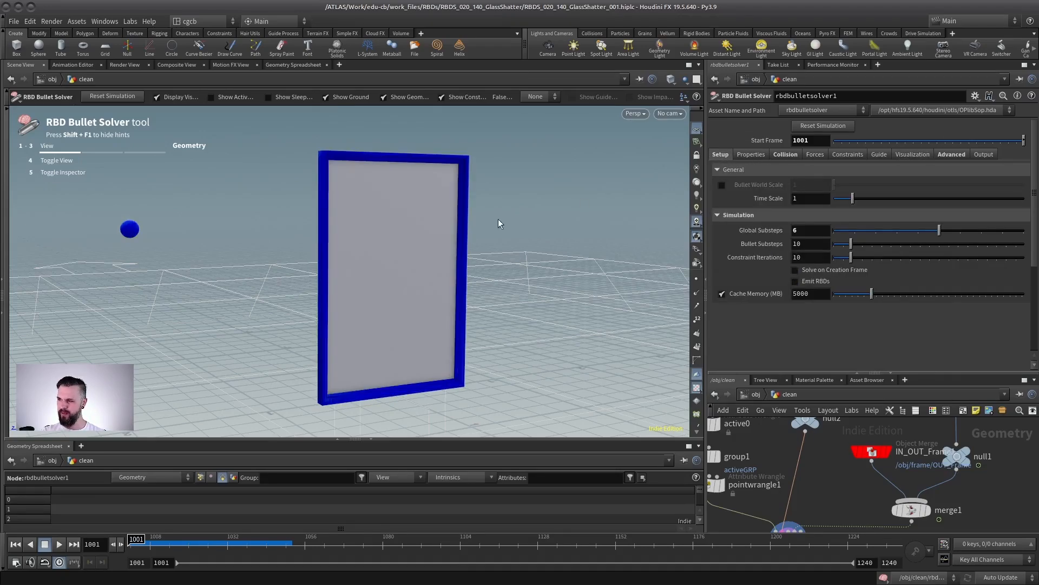
Set the Collision Shape of the solver's collision geometry to Concave.
click(785, 155)
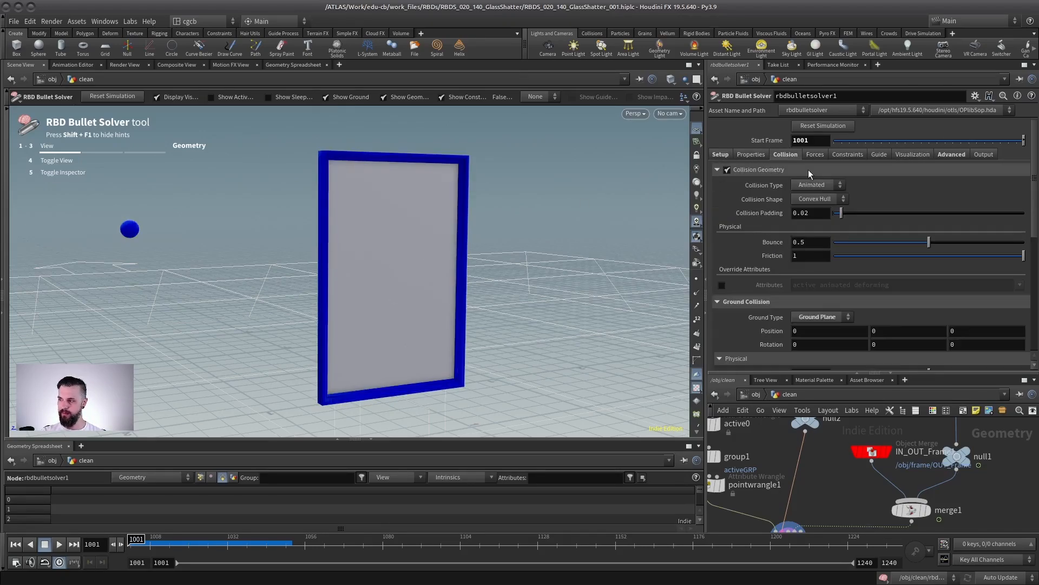
click(812, 200)
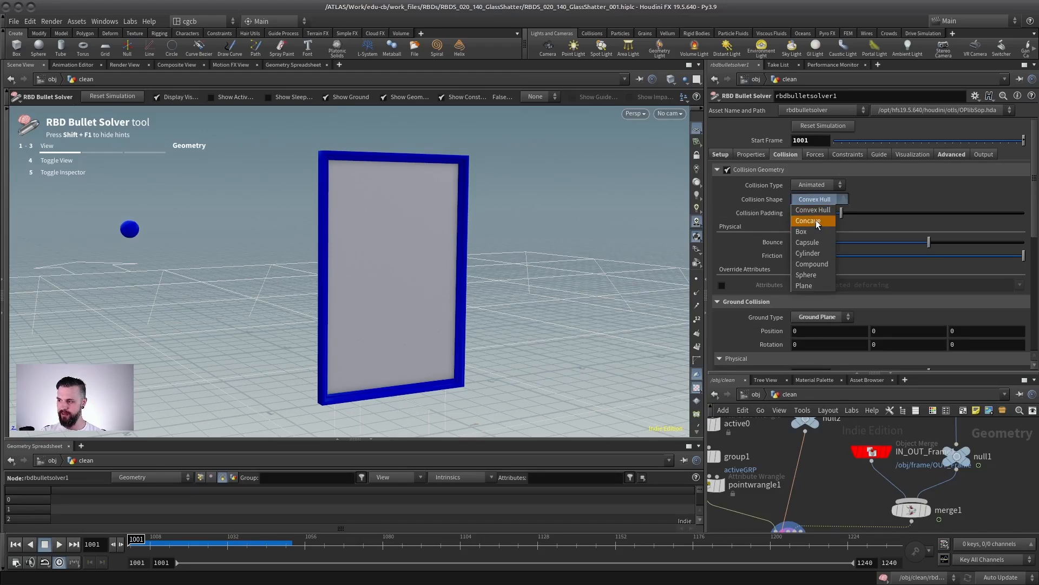
click(812, 221)
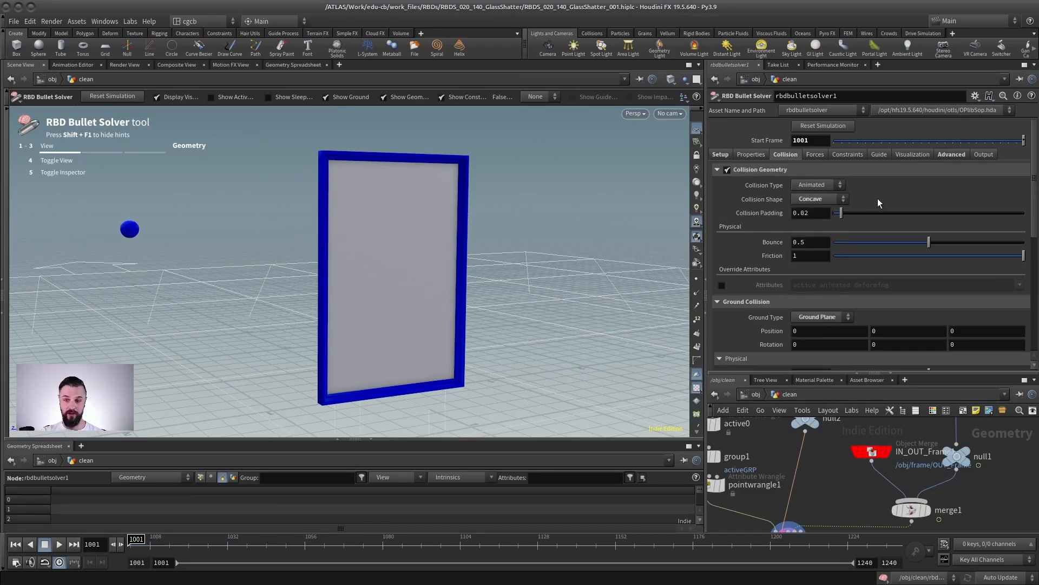
Play the simulation with the concave frame collider, then scrub back to frame 1074 to examine the shards.
key(Up)
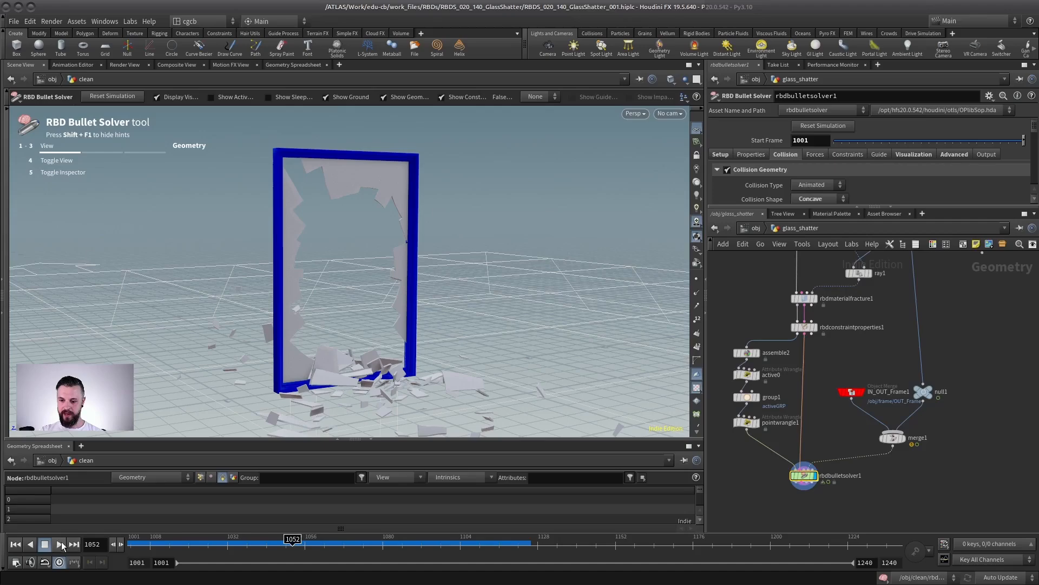
click(60, 544)
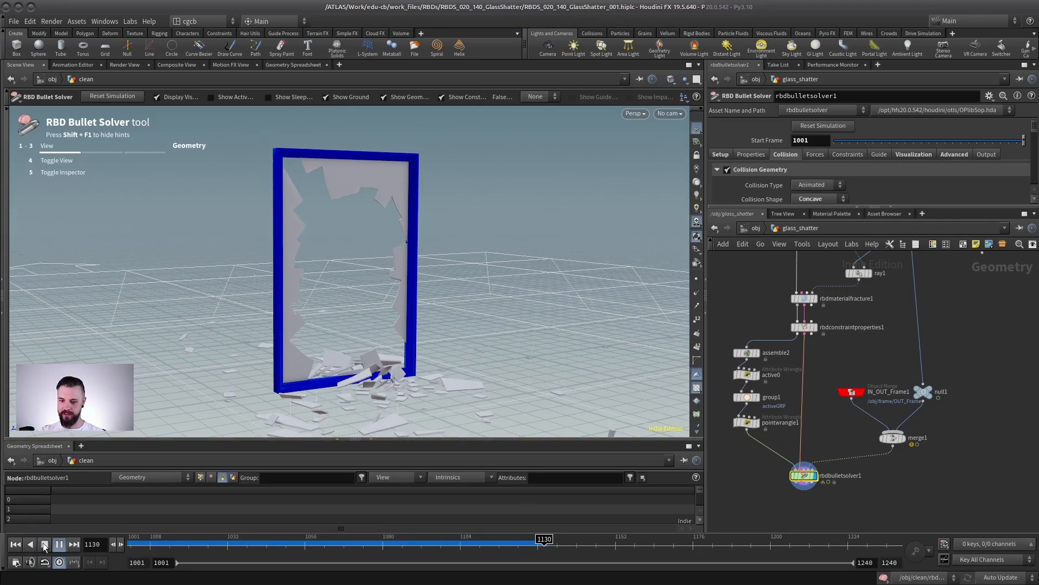
drag(548, 539, 363, 541)
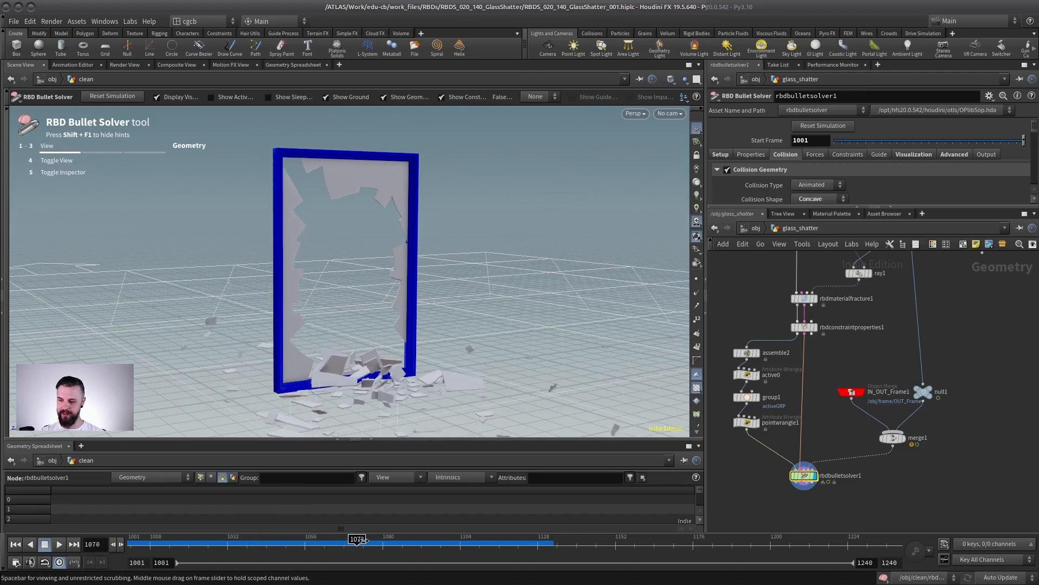
Show the collision shape of the glass pieces and examine the spacing around the shards from close up.
drag(772, 212, 772, 358)
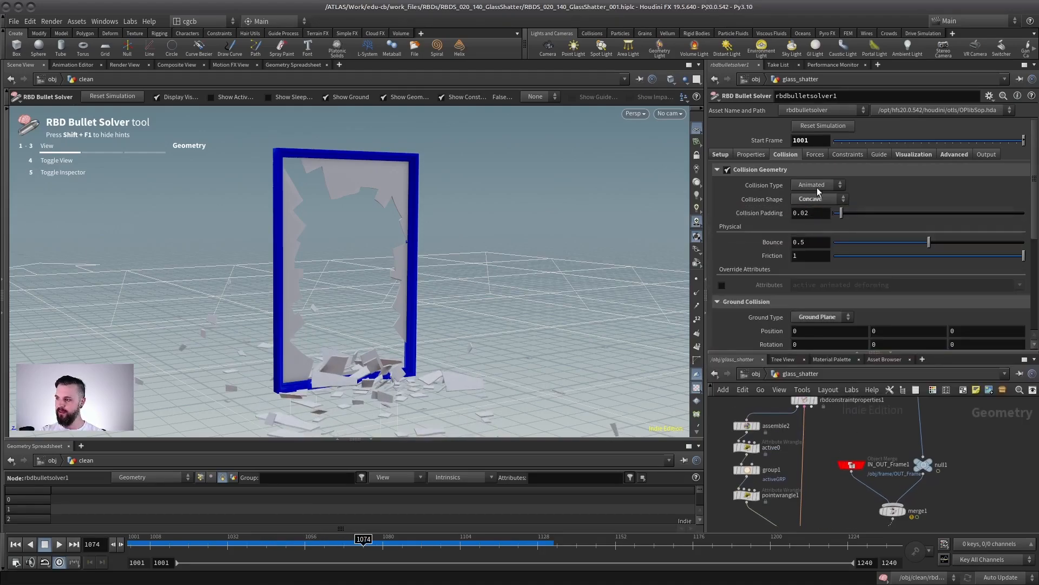
click(751, 154)
click(801, 191)
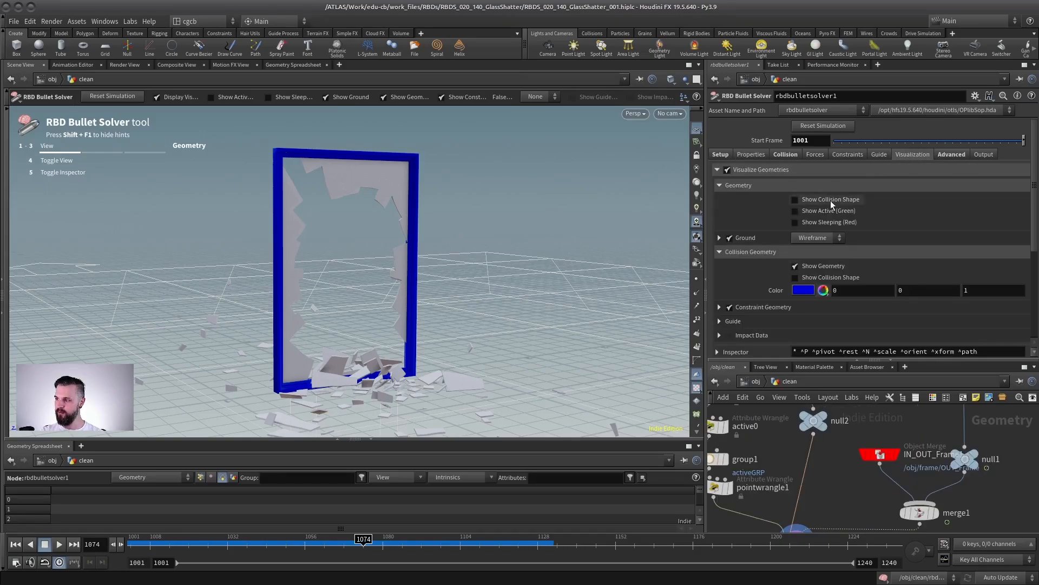
click(831, 202)
alt+right_drag(399, 320, 403, 400)
alt+middle_drag(403, 401, 399, 306)
alt+drag(399, 307, 462, 305)
alt+right_drag(462, 305, 428, 339)
alt+drag(428, 339, 423, 310)
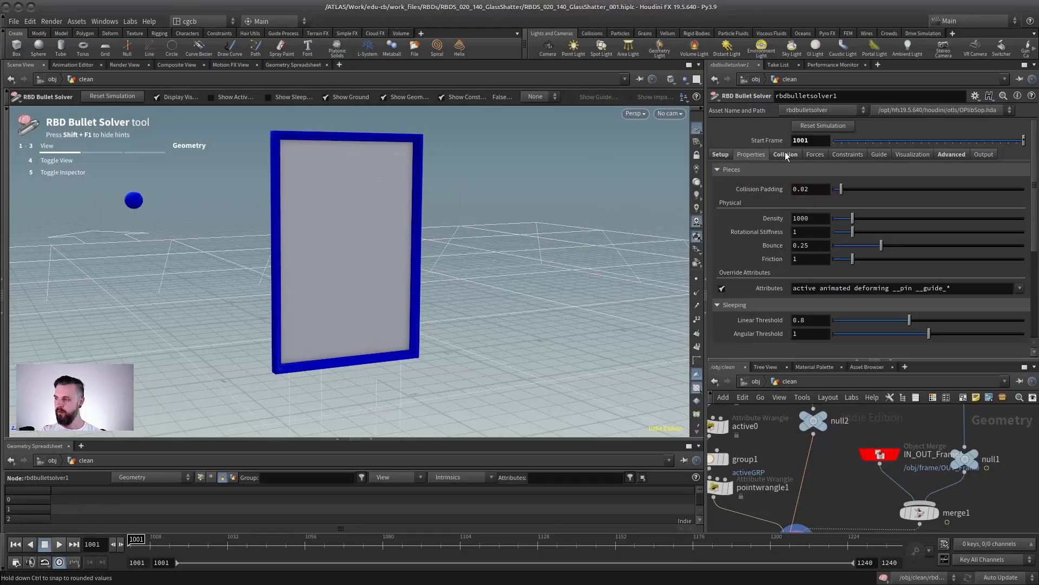
Set the pieces' Collision Padding to 0.01 and play the simulation from frame 1001.
click(826, 221)
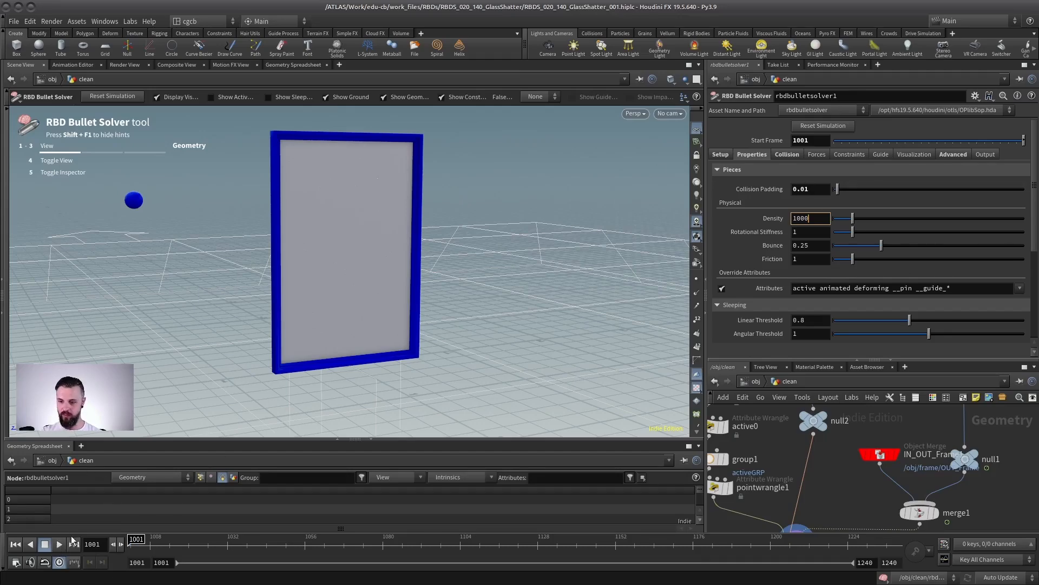
click(59, 544)
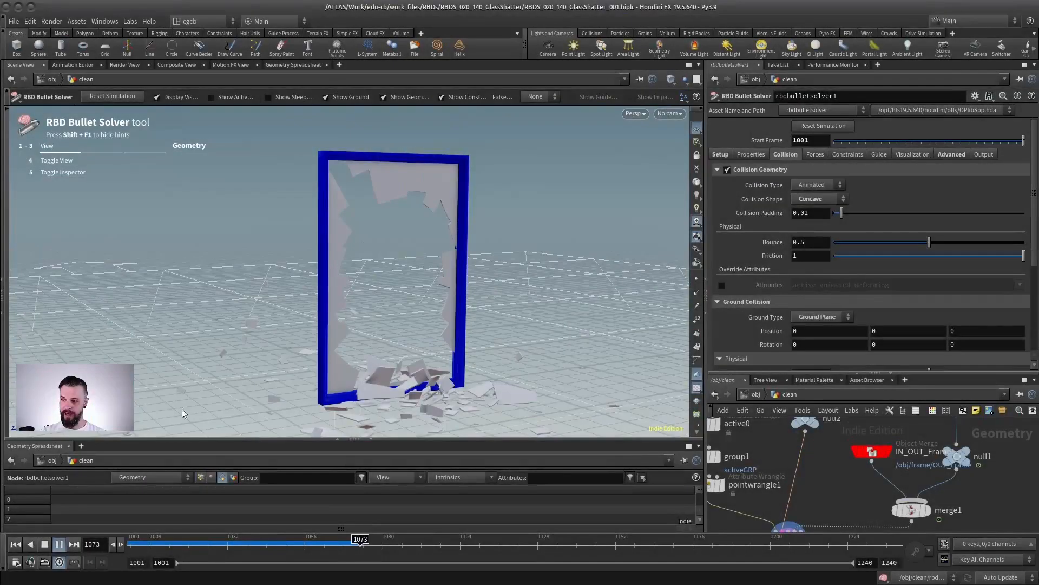
click(44, 546)
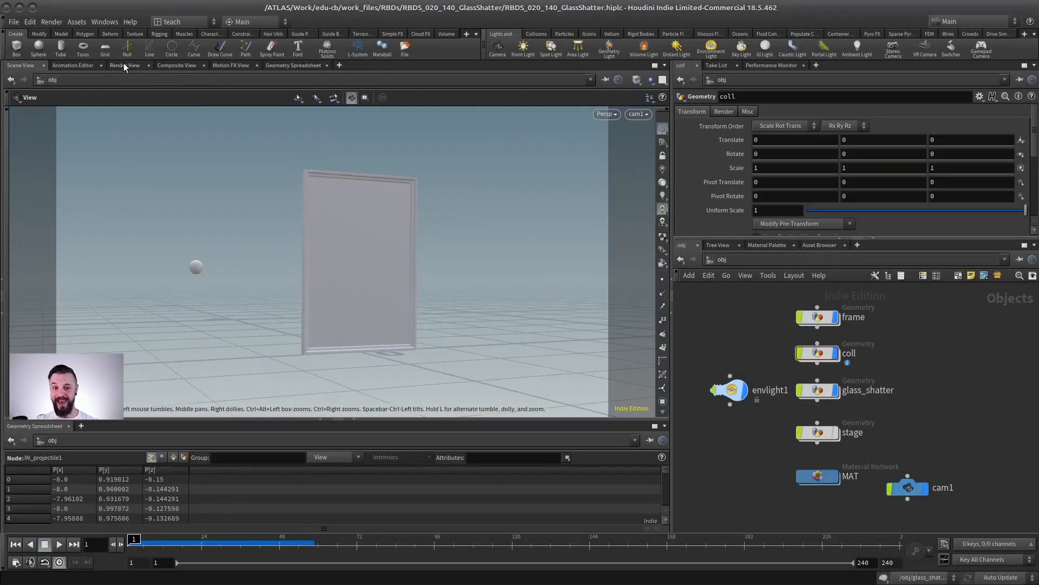
Open the rendered glass pane and examine the crack lines around the impact point close up and in full.
click(124, 66)
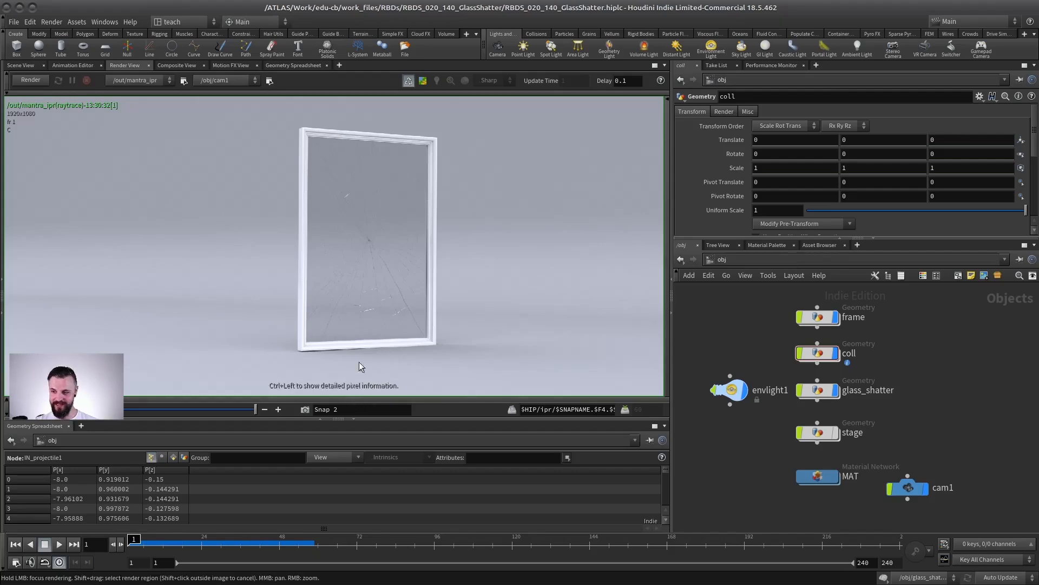
right_drag(374, 264, 494, 222)
middle_drag(416, 253, 399, 273)
right_drag(335, 268, 463, 222)
middle_drag(363, 306, 368, 223)
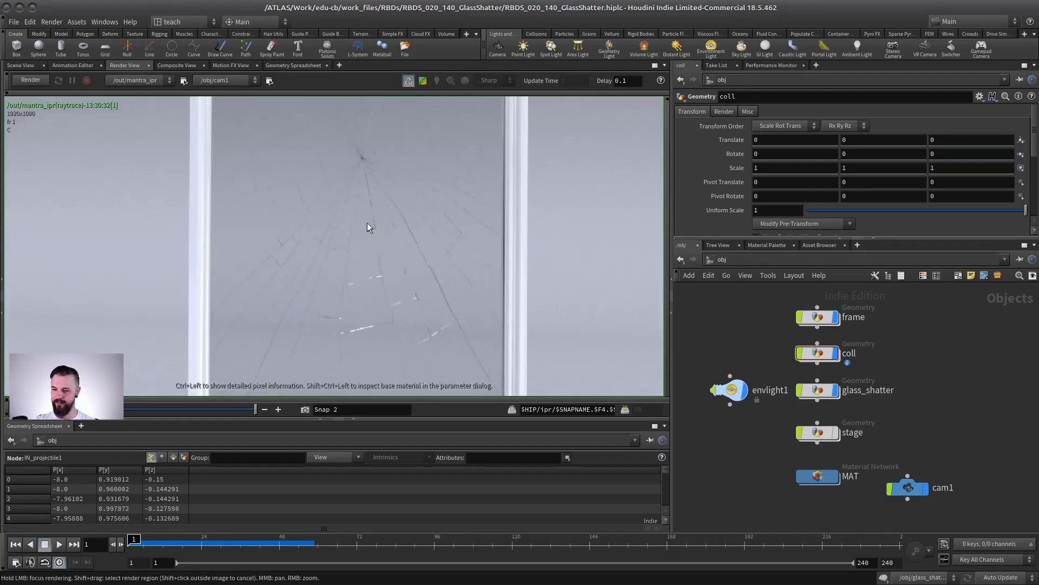
right_drag(447, 262, 362, 252)
middle_drag(362, 253, 312, 299)
right_drag(401, 248, 357, 273)
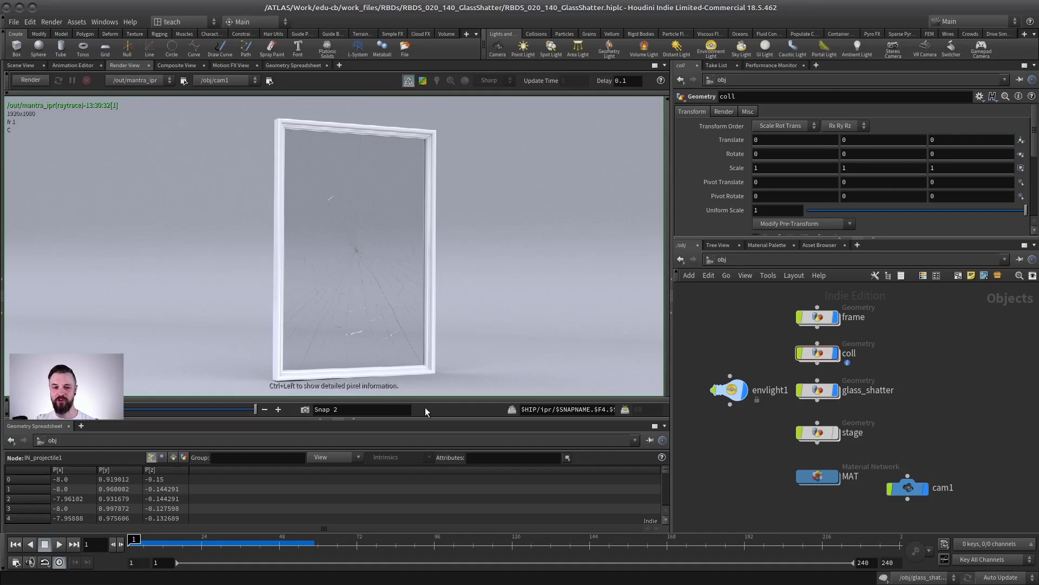
drag(431, 420, 431, 441)
right_drag(406, 236, 425, 231)
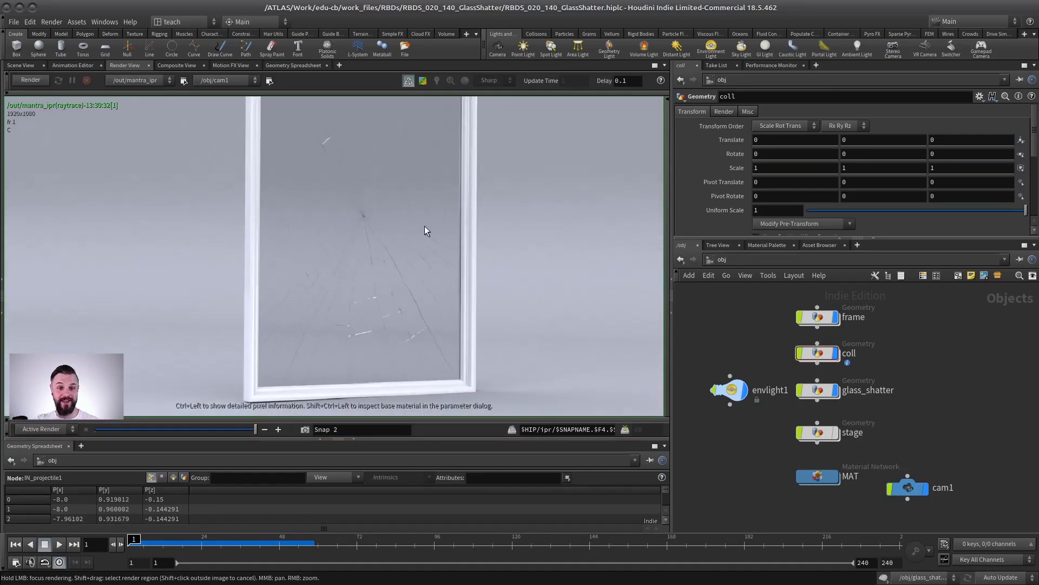
middle_drag(393, 207, 366, 267)
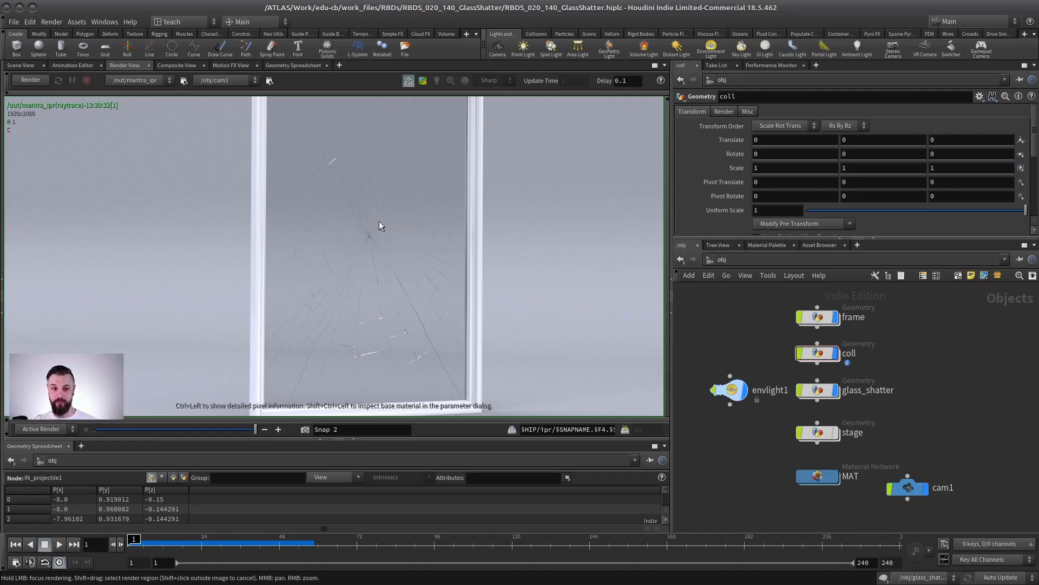
scroll(456, 247, down, 5)
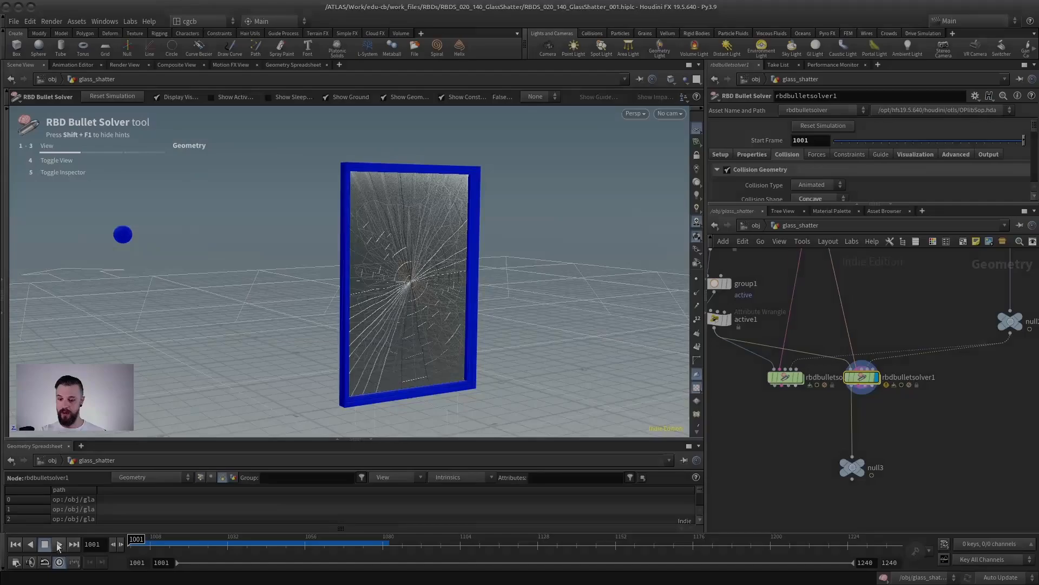
Play the simulation of the rbdbulletsolver1 setup in glass_shatter from frame 1001.
key(Up)
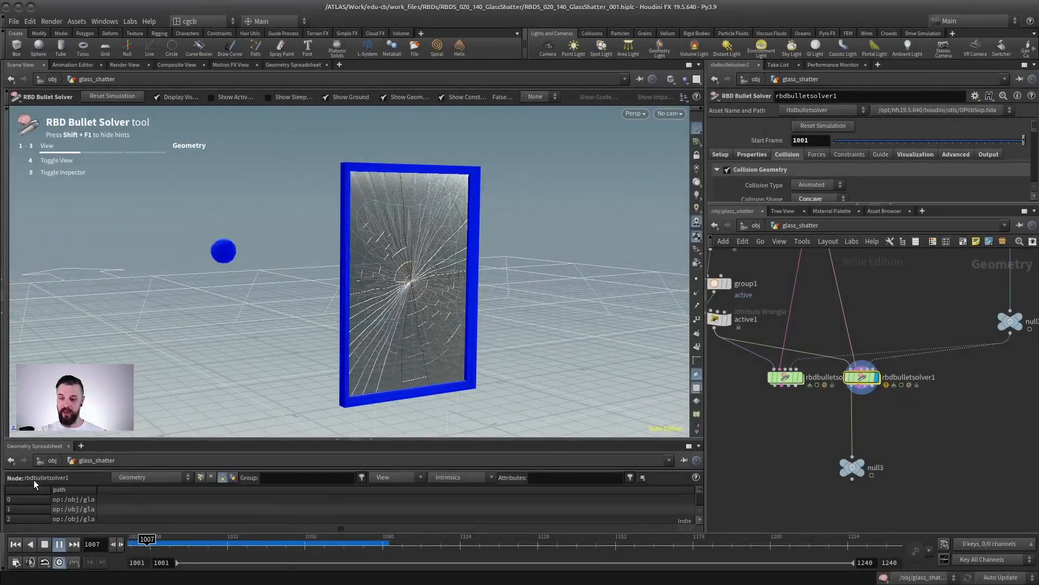